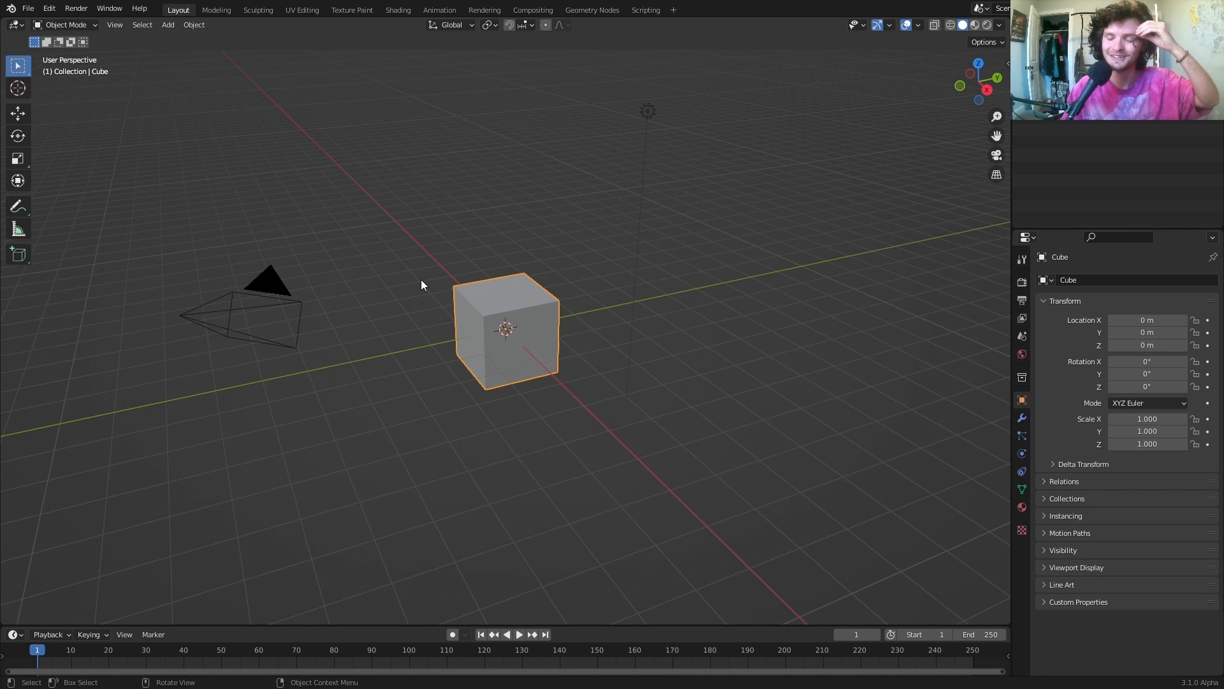
Switch to the Geometry Nodes workspace and delete the default cube.
left_click(590, 10)
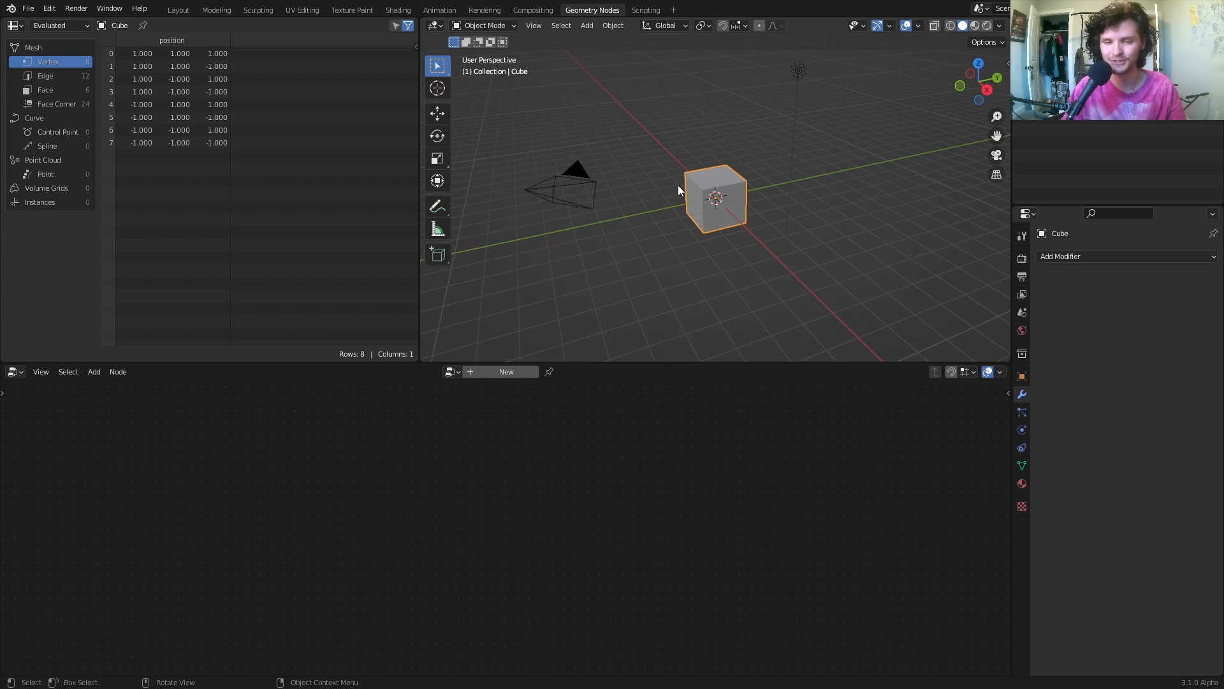
scroll(685, 182, "up", 4)
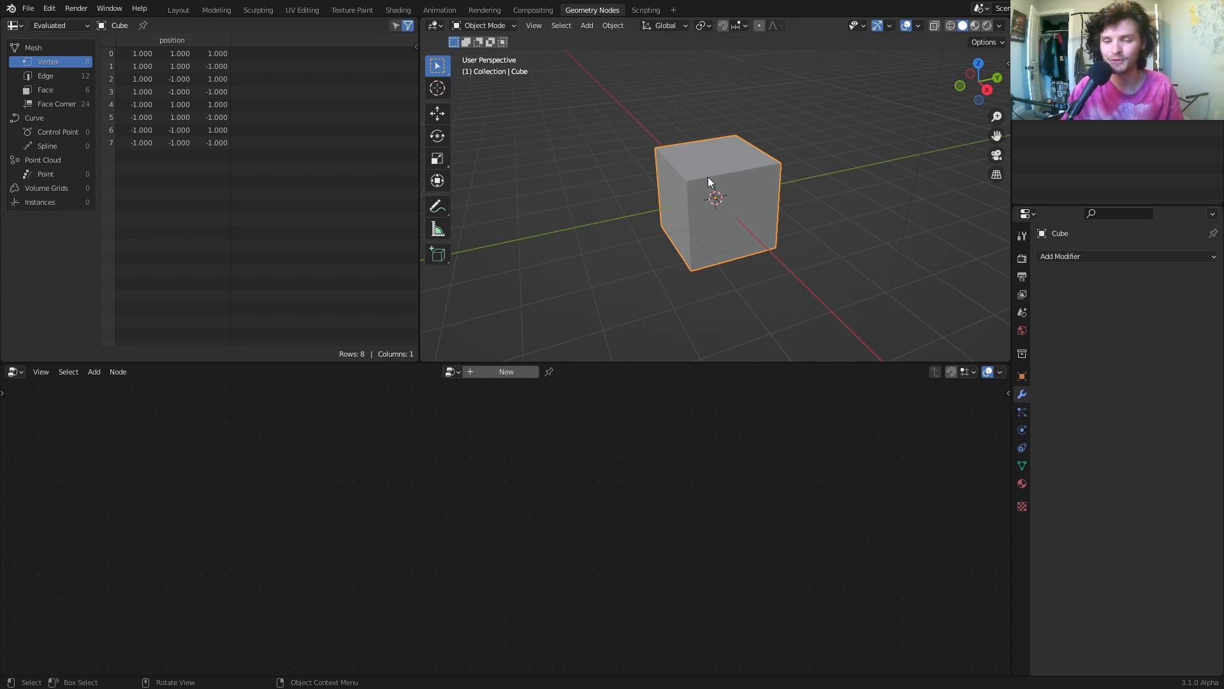
key("Delete")
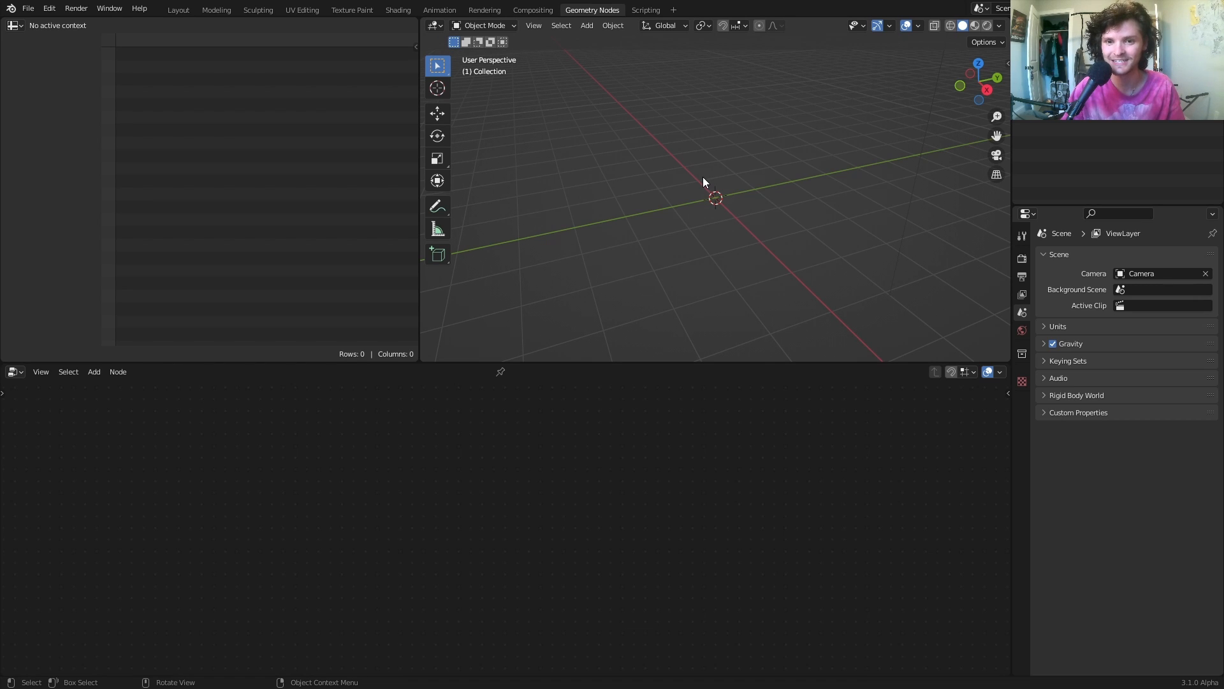
Add a Monkey mesh at the world origin.
key("shift+a")
mouse_move(707, 177)
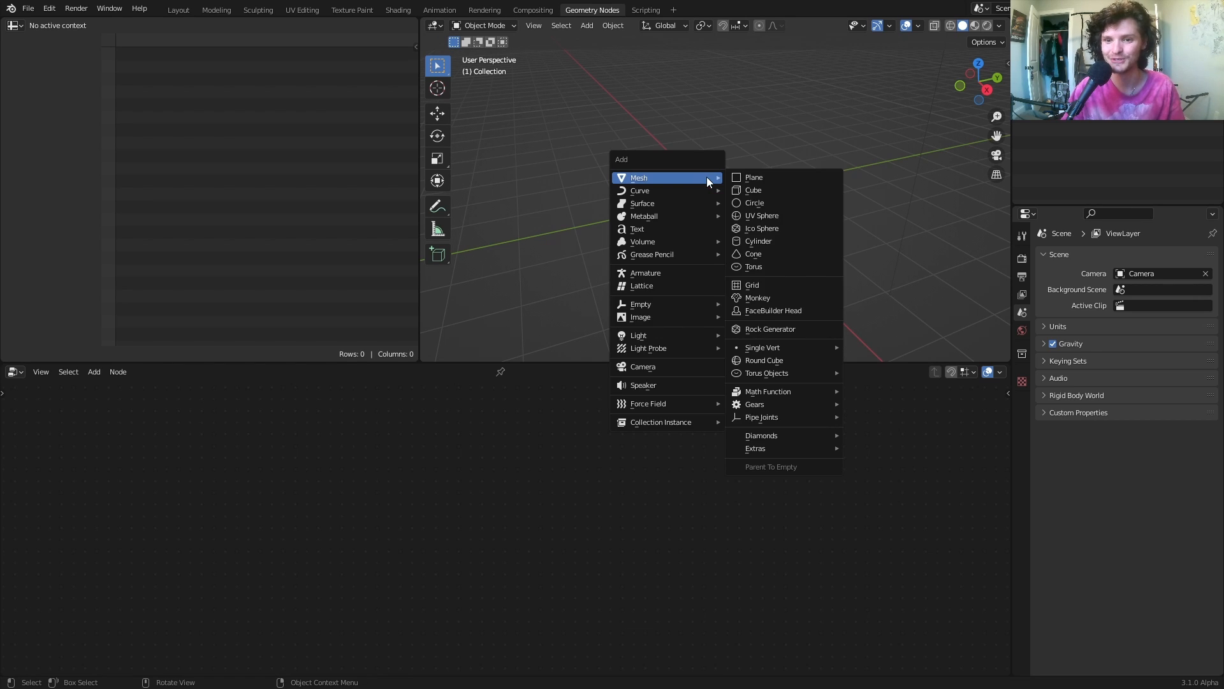
left_click(754, 299)
scroll(700, 199, "up", 5)
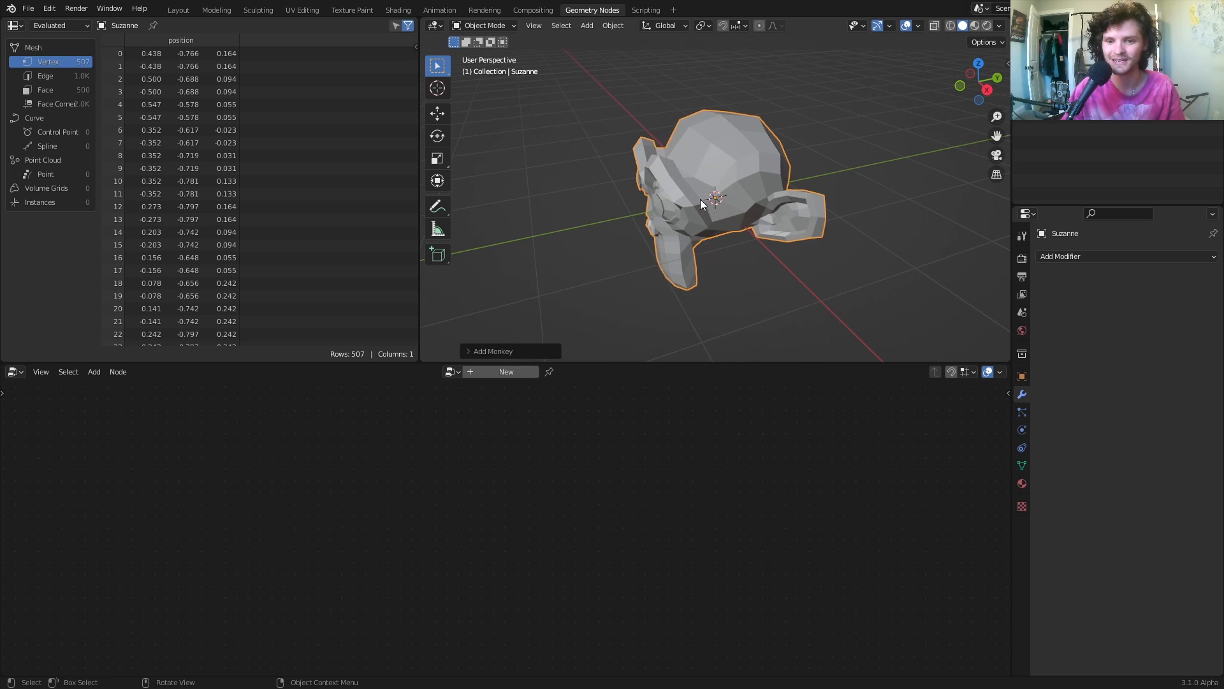
middle_click_drag(700, 199, 731, 196)
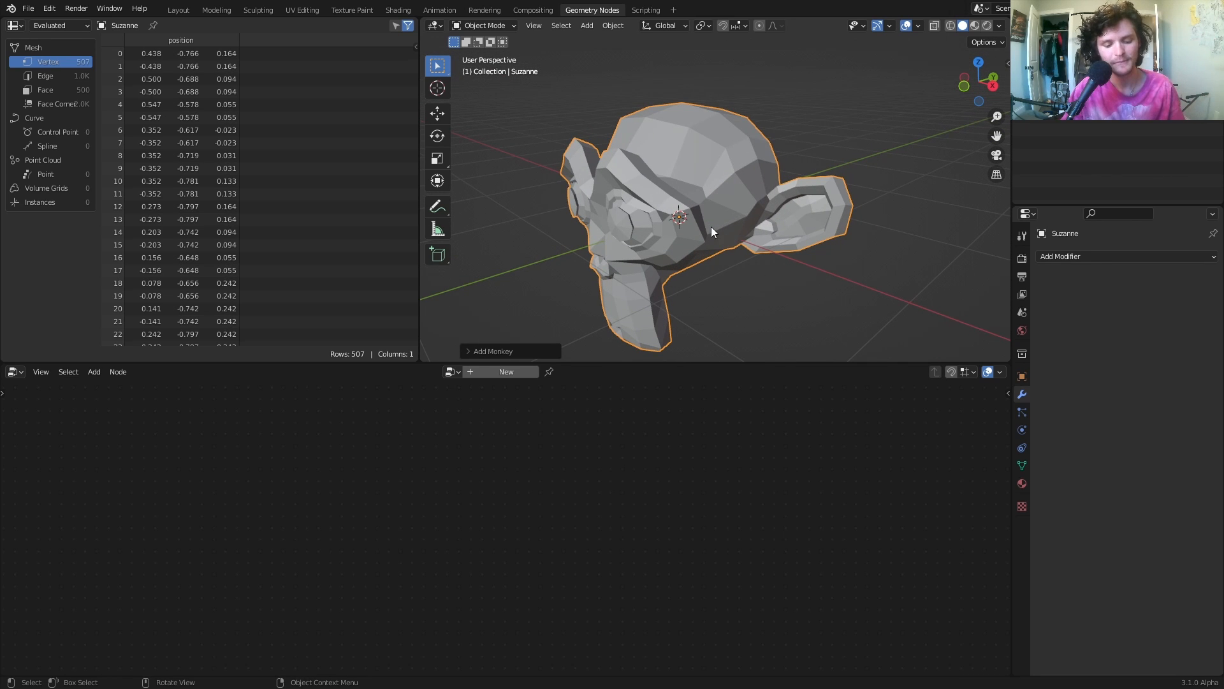
Give the monkey head a Subdivision modifier with 3 viewport levels and apply it to the mesh.
key("ctrl+3")
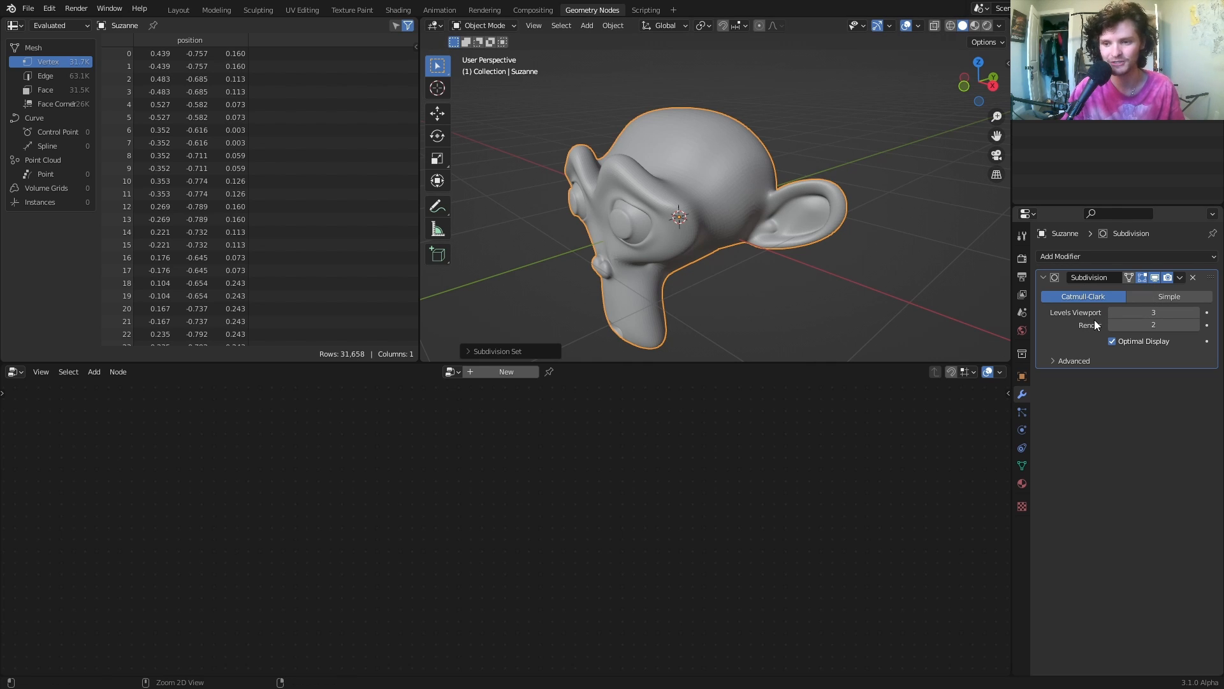
key("ctrl+a")
right_click(706, 205)
left_click(705, 204)
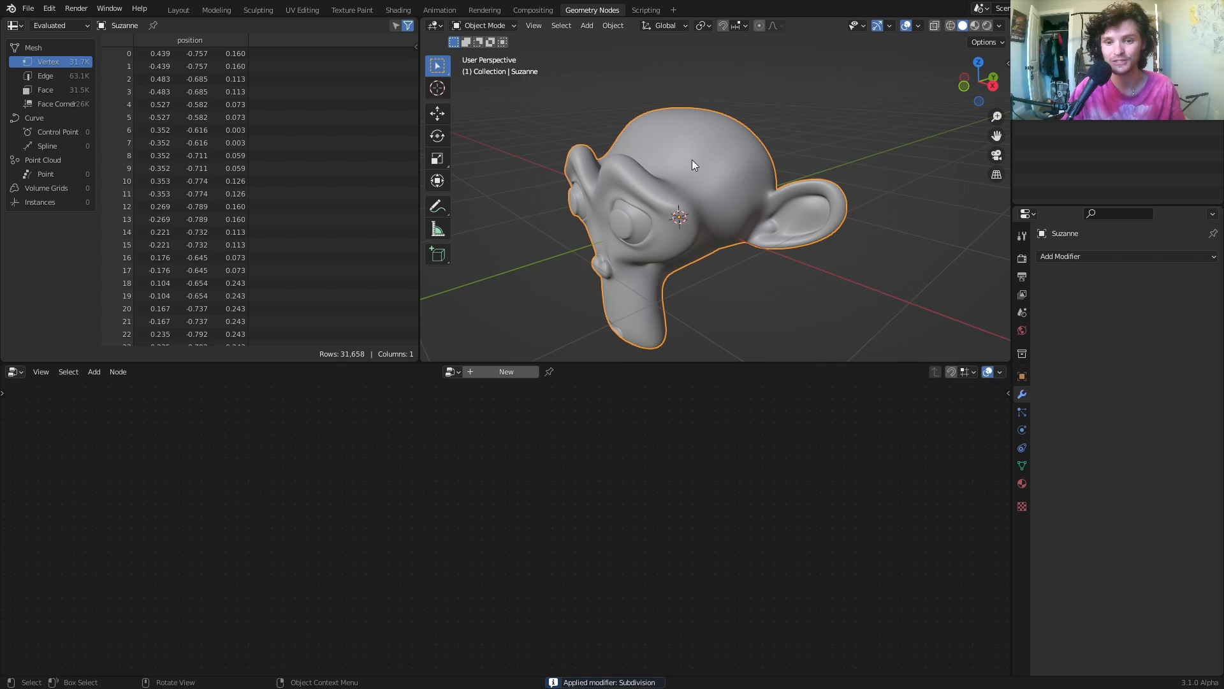
middle_click_drag(691, 159, 686, 348)
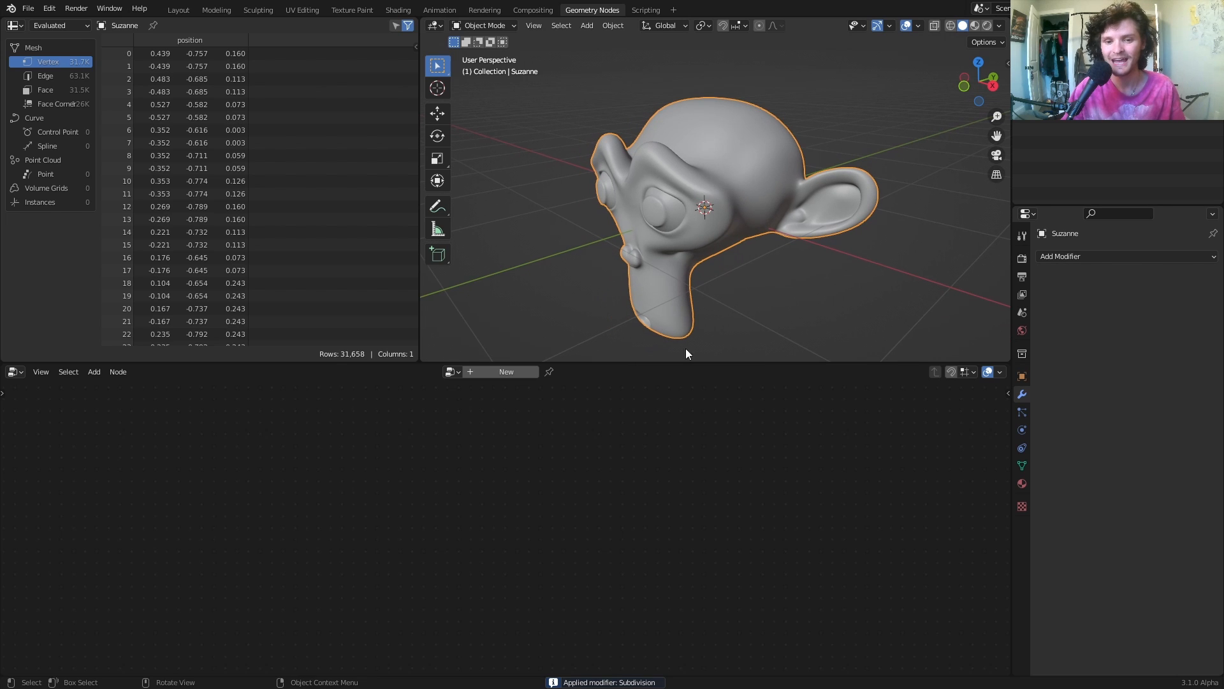
Create a new geometry node tree on the monkey head.
left_click(503, 373)
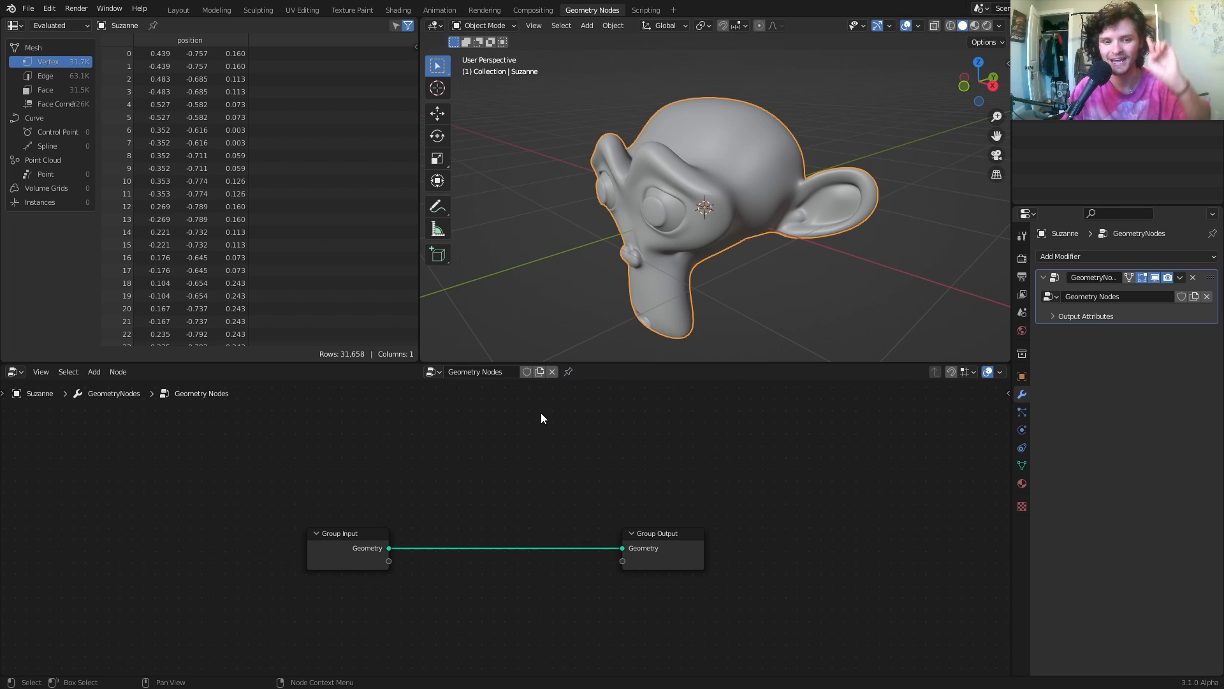
middle_click_drag(649, 217, 733, 223)
middle_click_drag(623, 217, 660, 219, "shift")
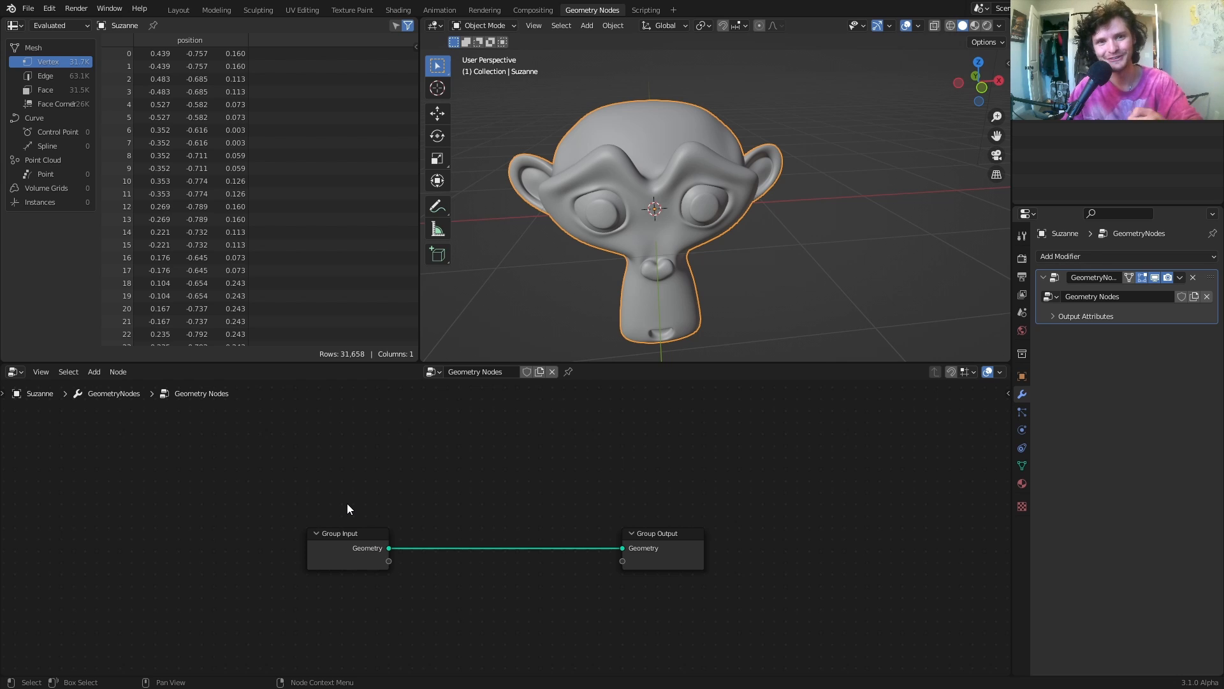
Insert a Distribute Points on Faces node between the Group Input and Group Output nodes.
scroll(402, 539, "up", 3)
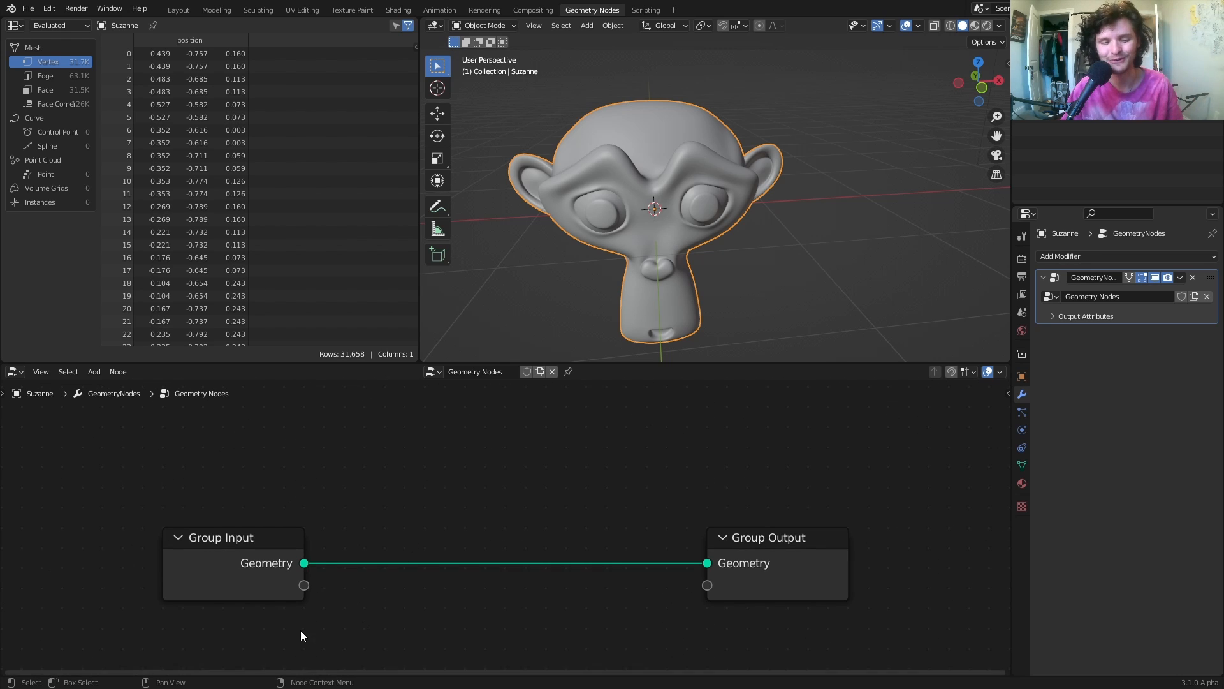
left_click_drag(221, 560, 171, 543)
key("shift+a")
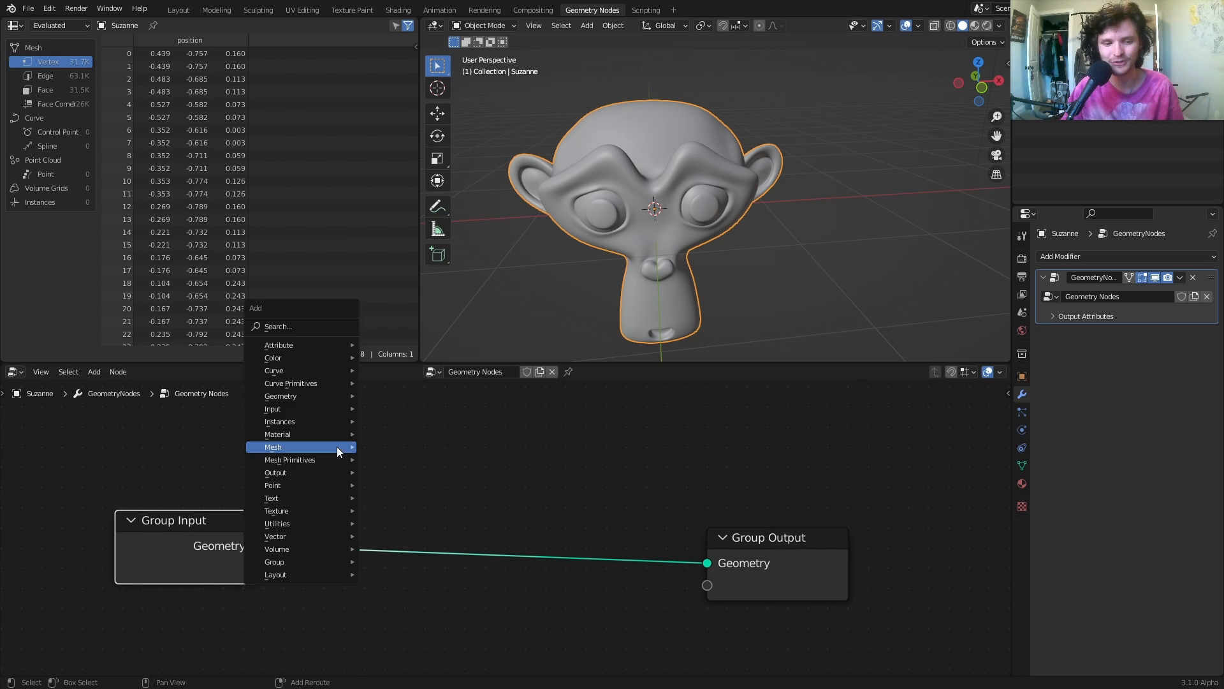
left_click(285, 326)
type("distr")
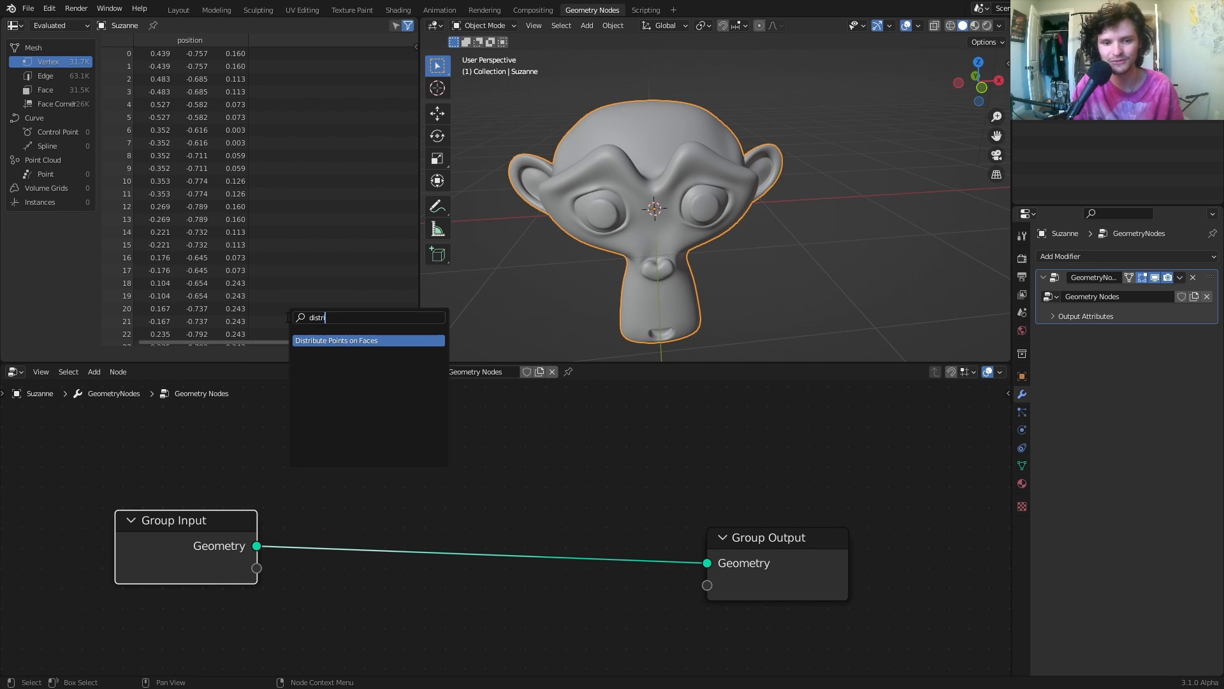
key("Return")
left_click(331, 428)
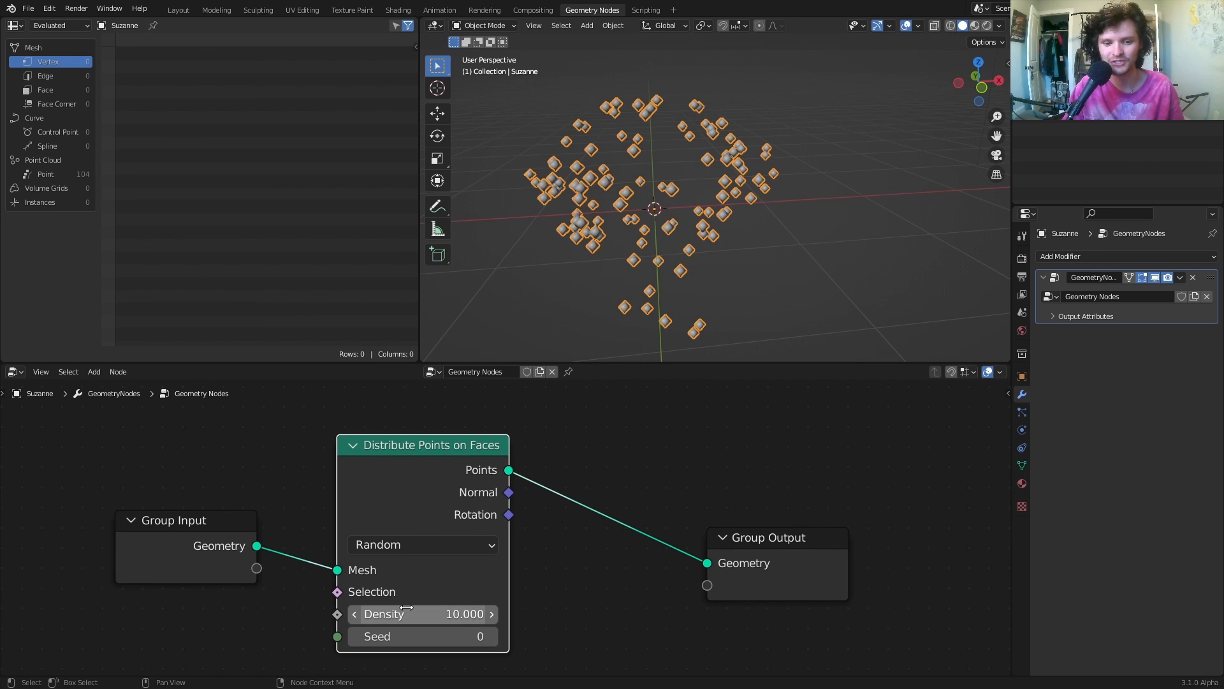
Set the Density of the Distribute Points on Faces node to 1000.
left_click_drag(408, 613, 606, 614)
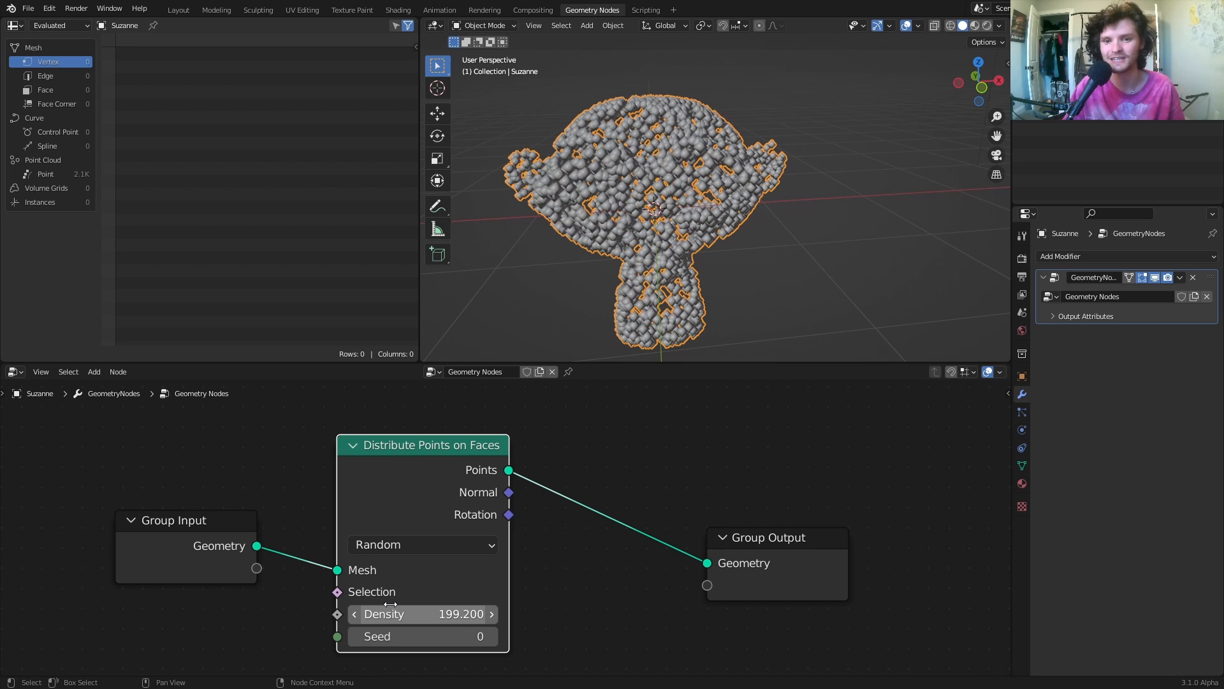
left_click(388, 605)
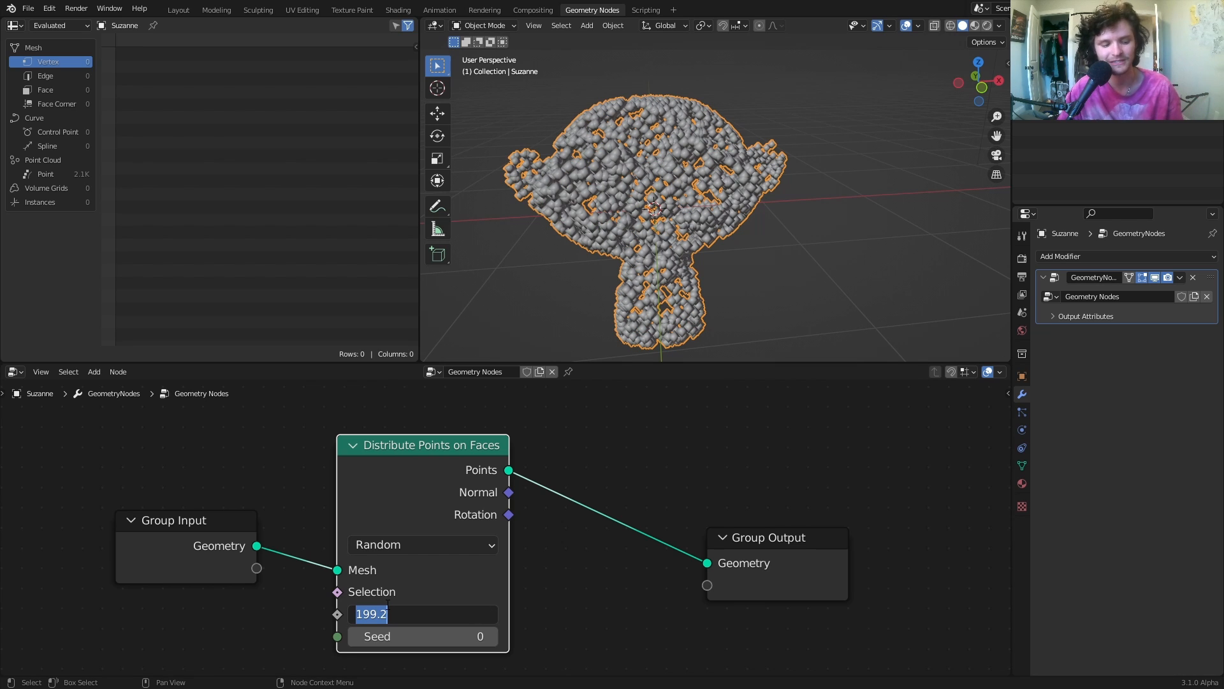
type("1000")
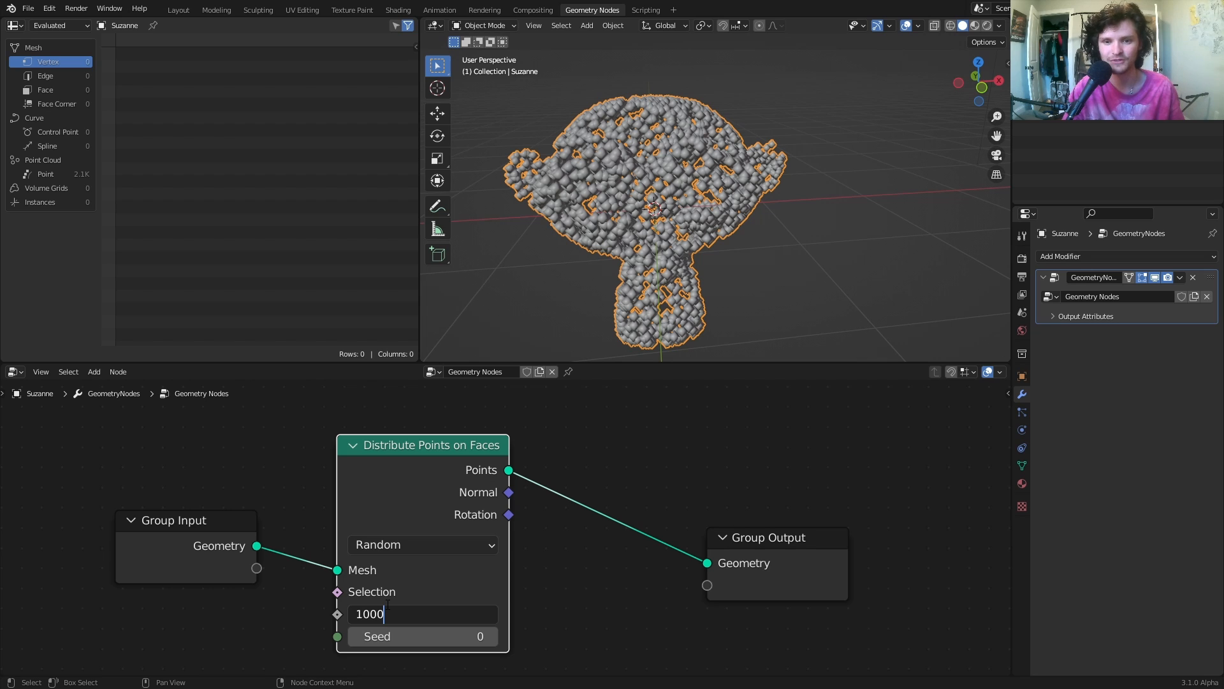
key("Return")
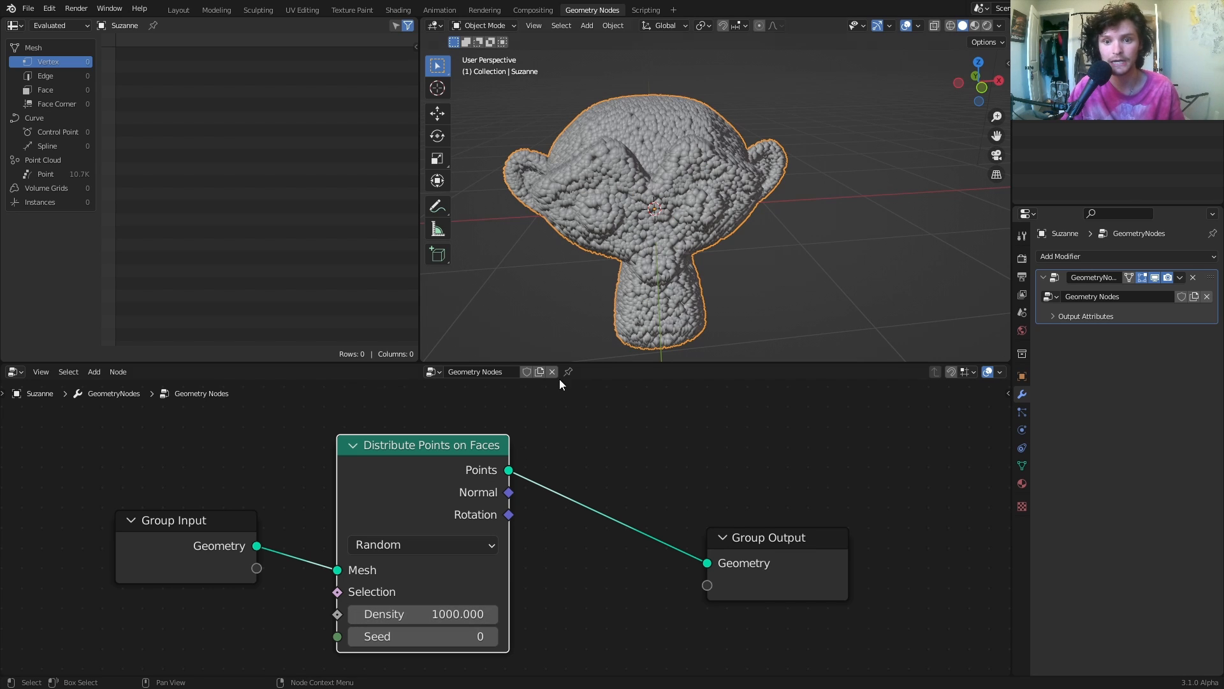
Make room before the Group Output and insert an Instance on Points node after Distribute Points on Faces.
scroll(587, 453, "down", 1)
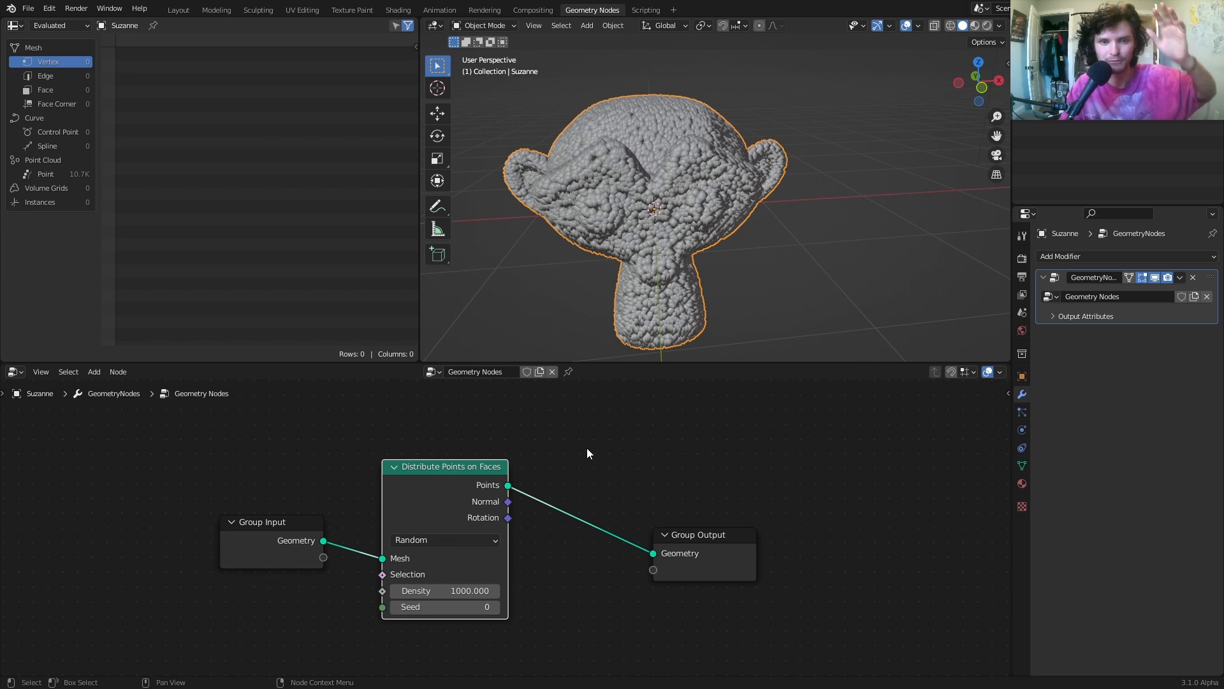
left_click_drag(696, 552, 831, 518)
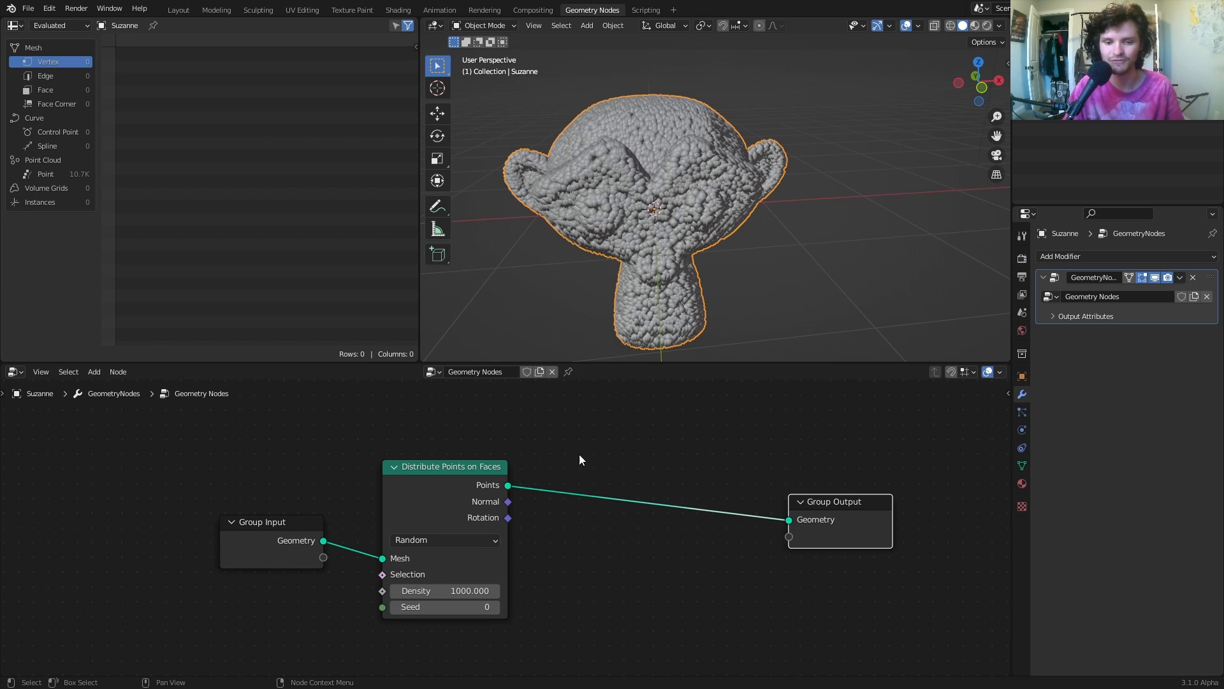
key("shift+a")
left_click(609, 431)
type("instance on poin")
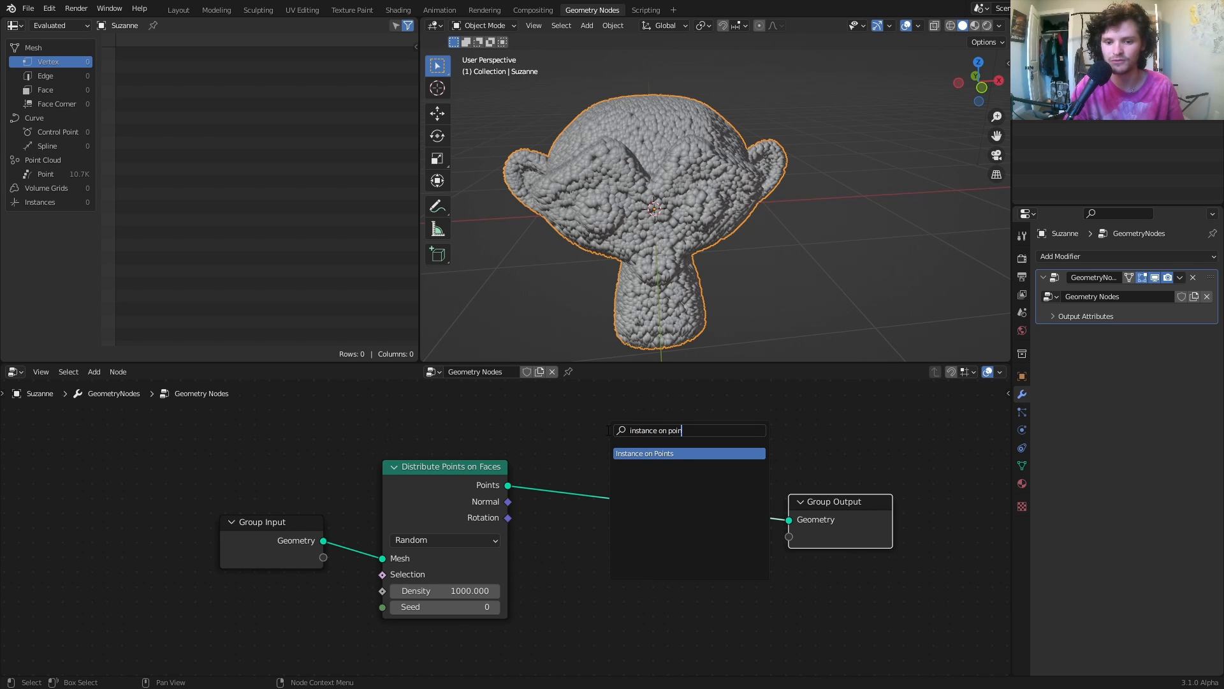
key("Return")
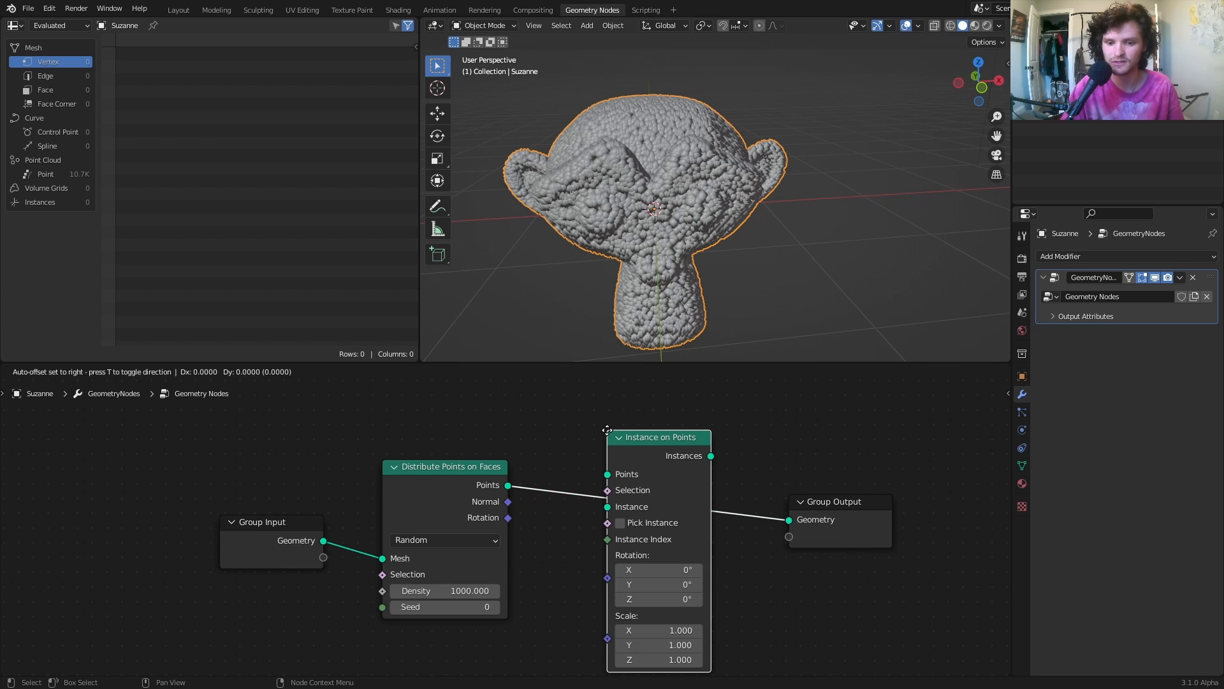
left_click(607, 431)
Move the Group Input and Distribute Points on Faces nodes together farther away from the Instance on Points node.
left_click_drag(218, 585, 397, 491)
key("g")
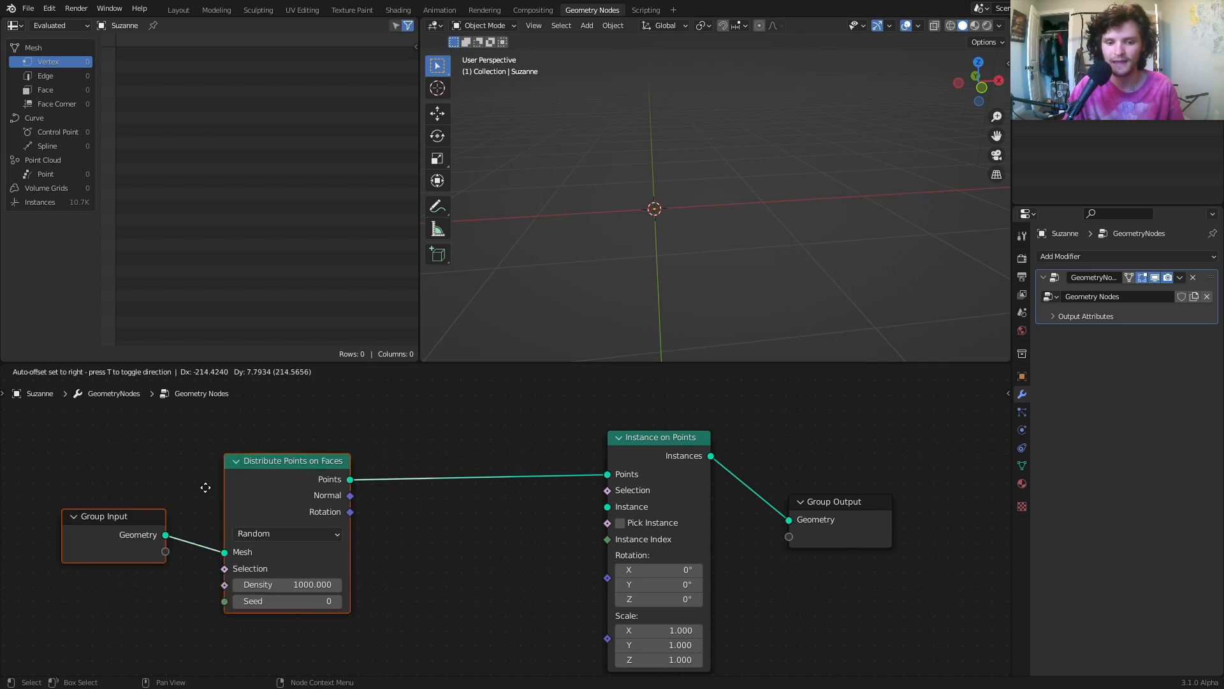
left_click(182, 486)
left_click(380, 425)
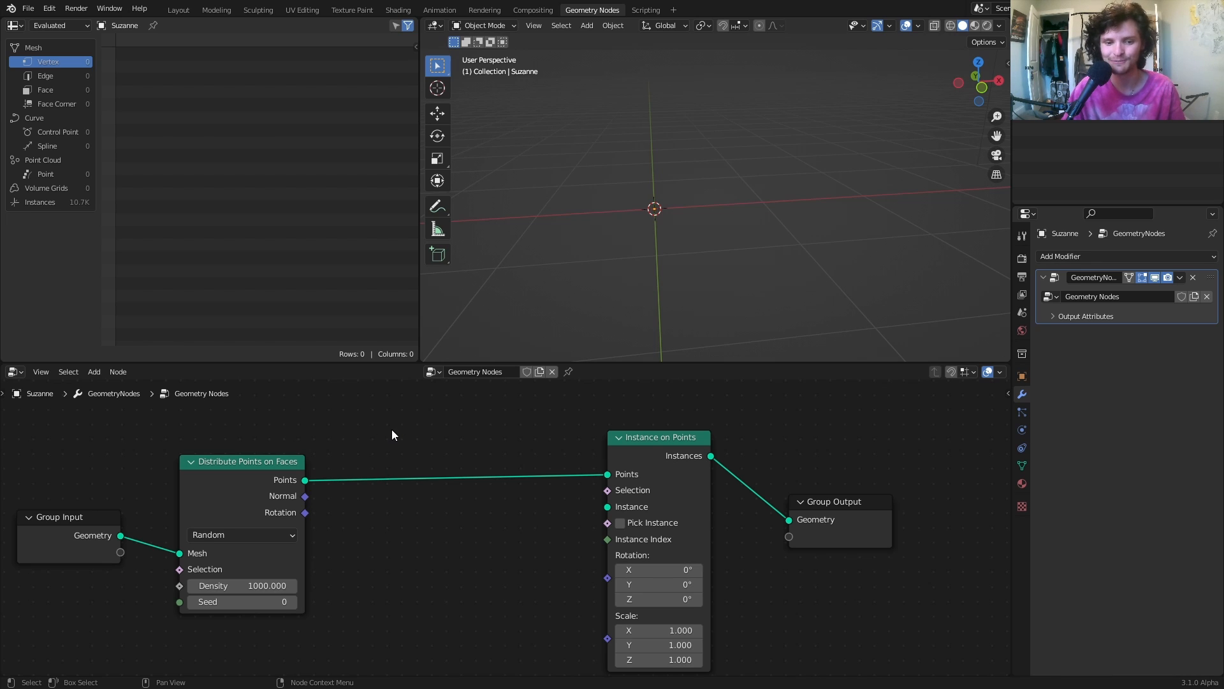
Add a Cube mesh node and connect its Mesh output to the Instance input of Instance on Points.
key("shift+a")
left_click(392, 430)
type("cub")
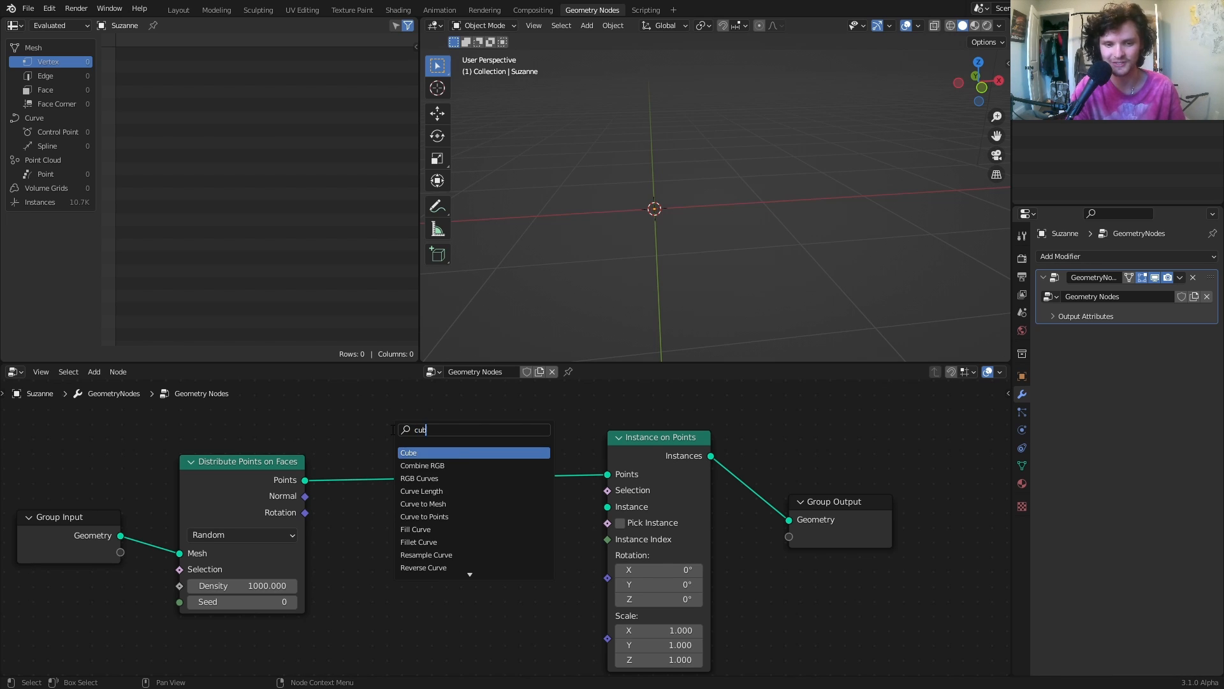
key("Return")
left_click(469, 537)
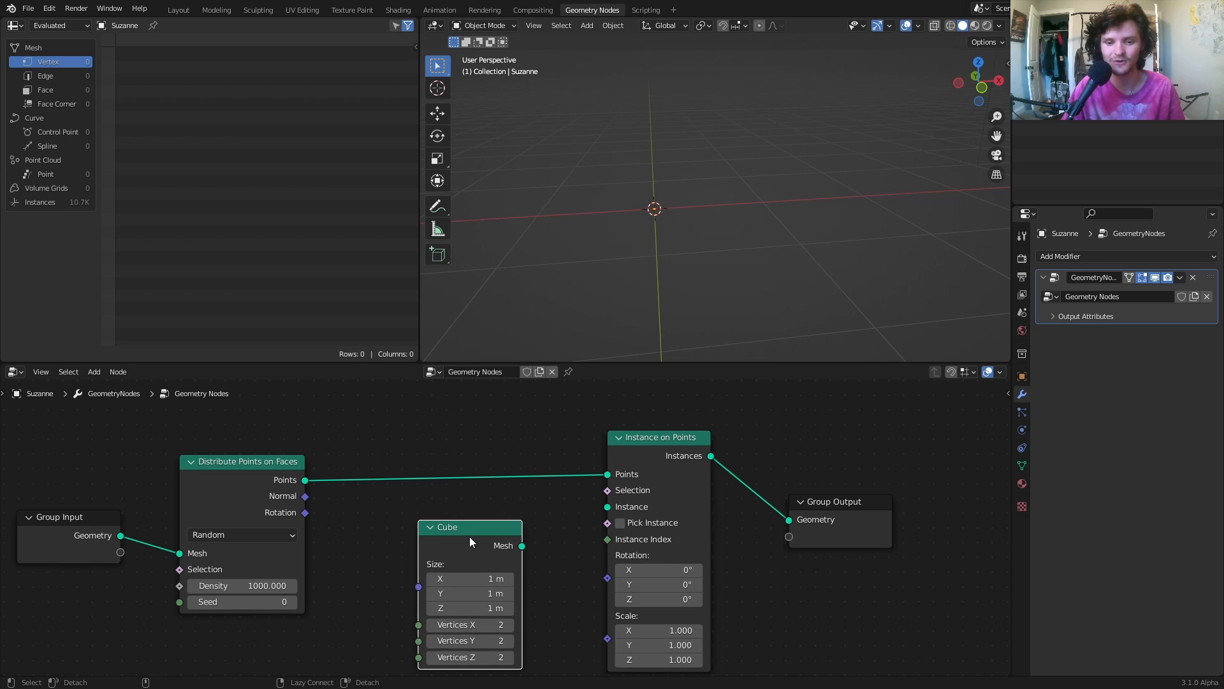
left_click_drag(522, 545, 607, 506)
scroll(651, 303, "down", 3)
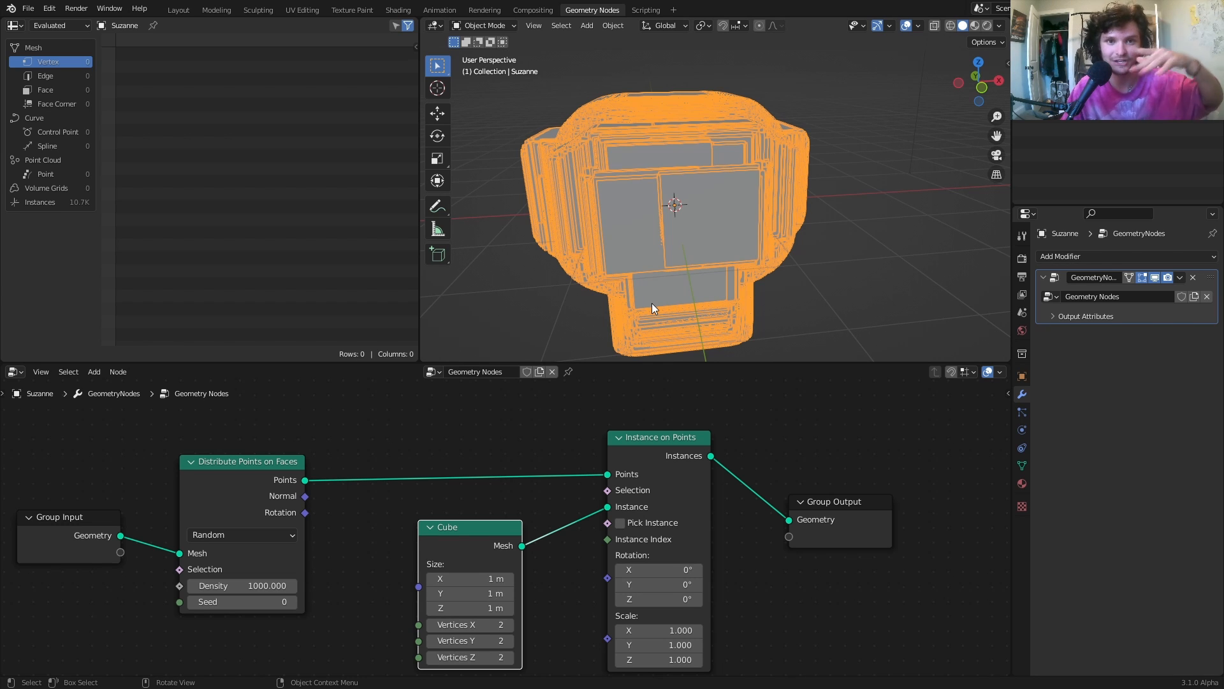
Add a Value node below Distribute Points on Faces and connect it to the Cube node's Size.
scroll(545, 527, "up", 3)
key("shift+a")
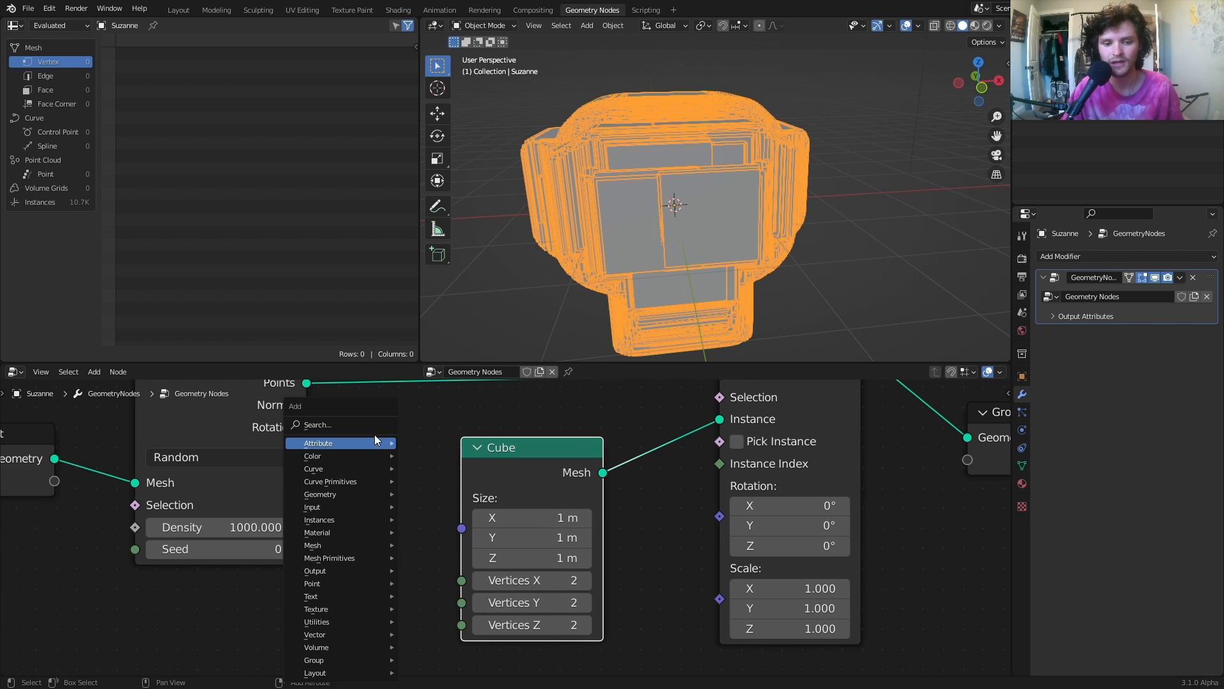
type("val")
key("Return")
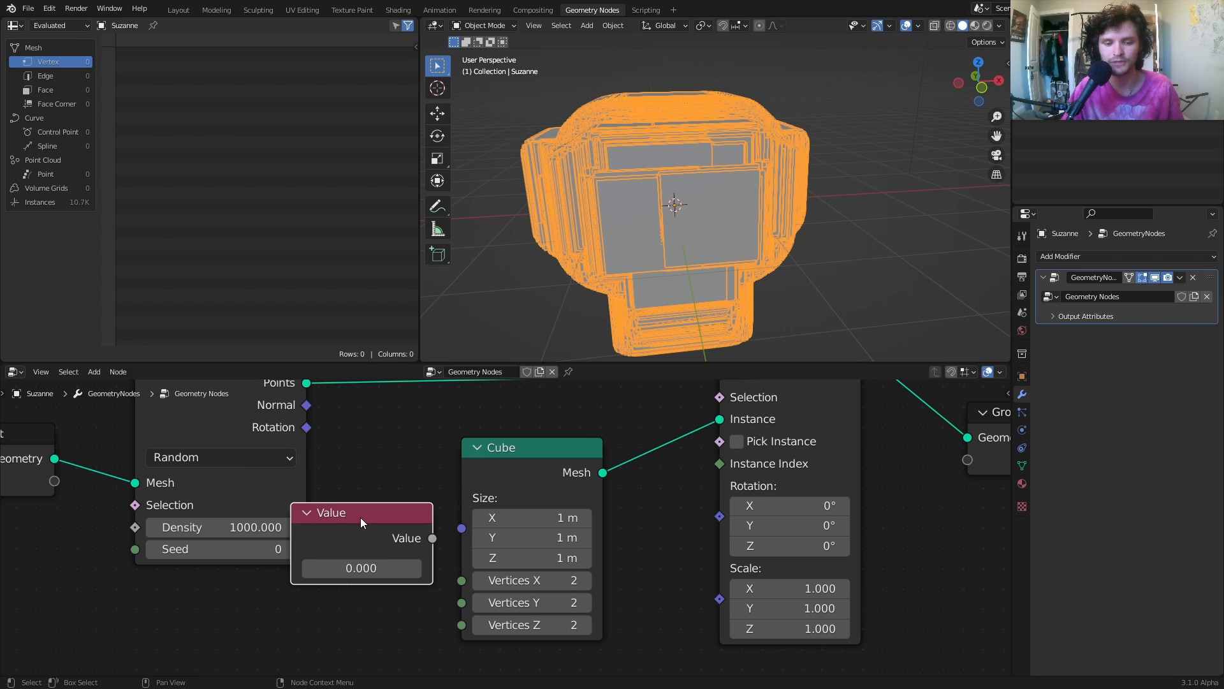
left_click(237, 593)
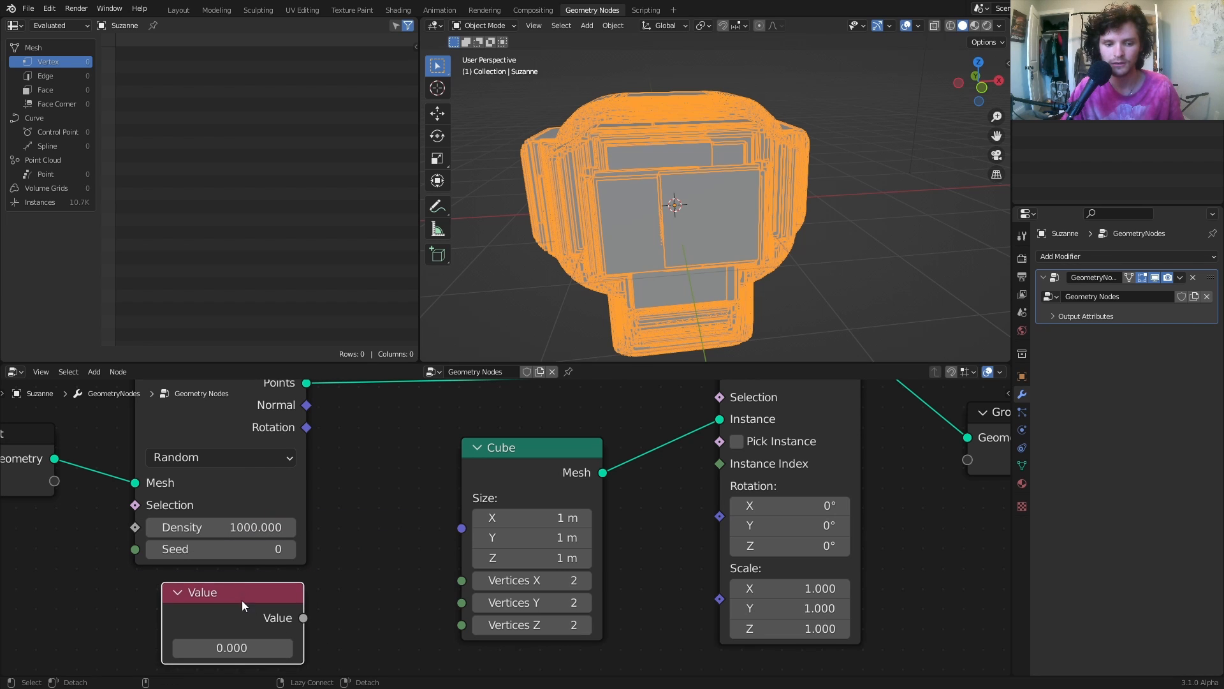
right_click_drag(290, 603, 473, 529, "alt")
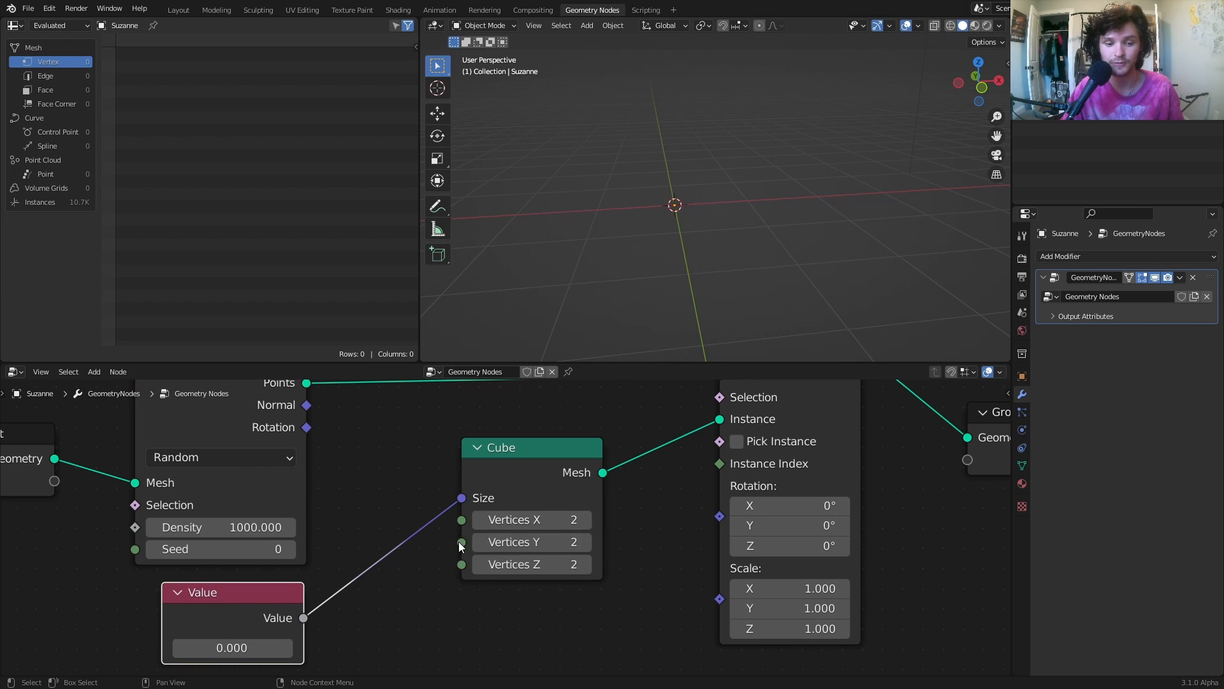
Set the Value node that drives the cube size to 0.01.
middle_click_drag(362, 605, 429, 548)
double_click(295, 590)
type("0.01")
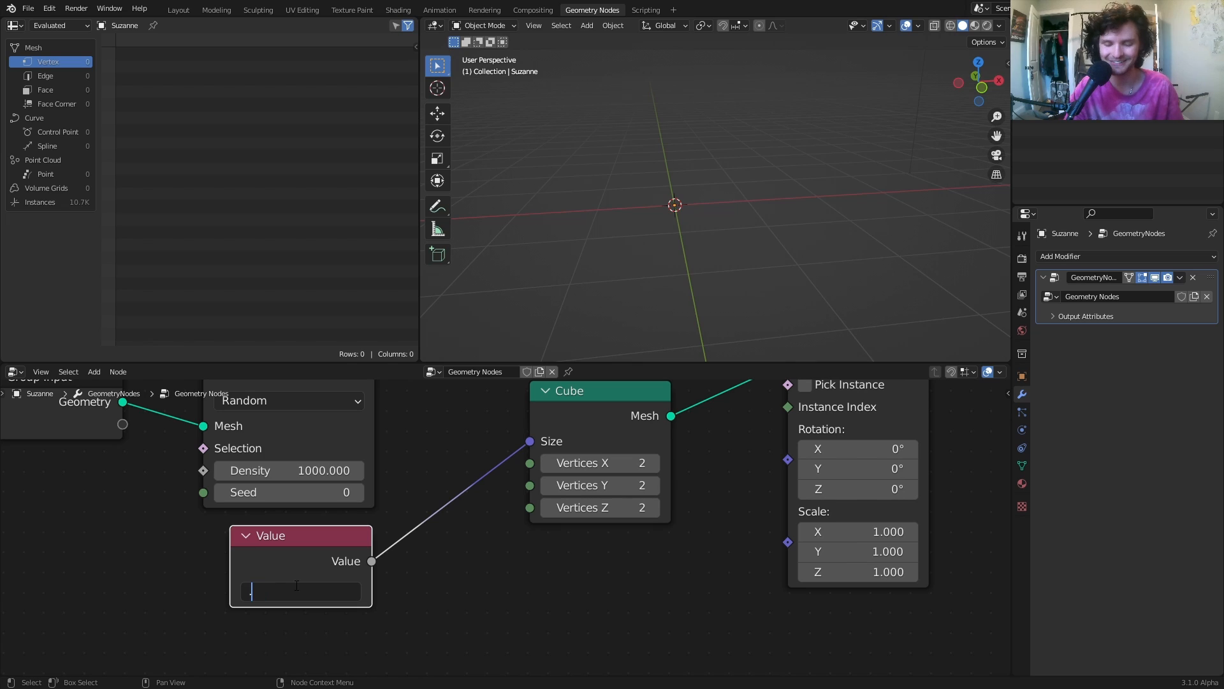
key("Return")
left_click(745, 281)
scroll(688, 193, "up", 3)
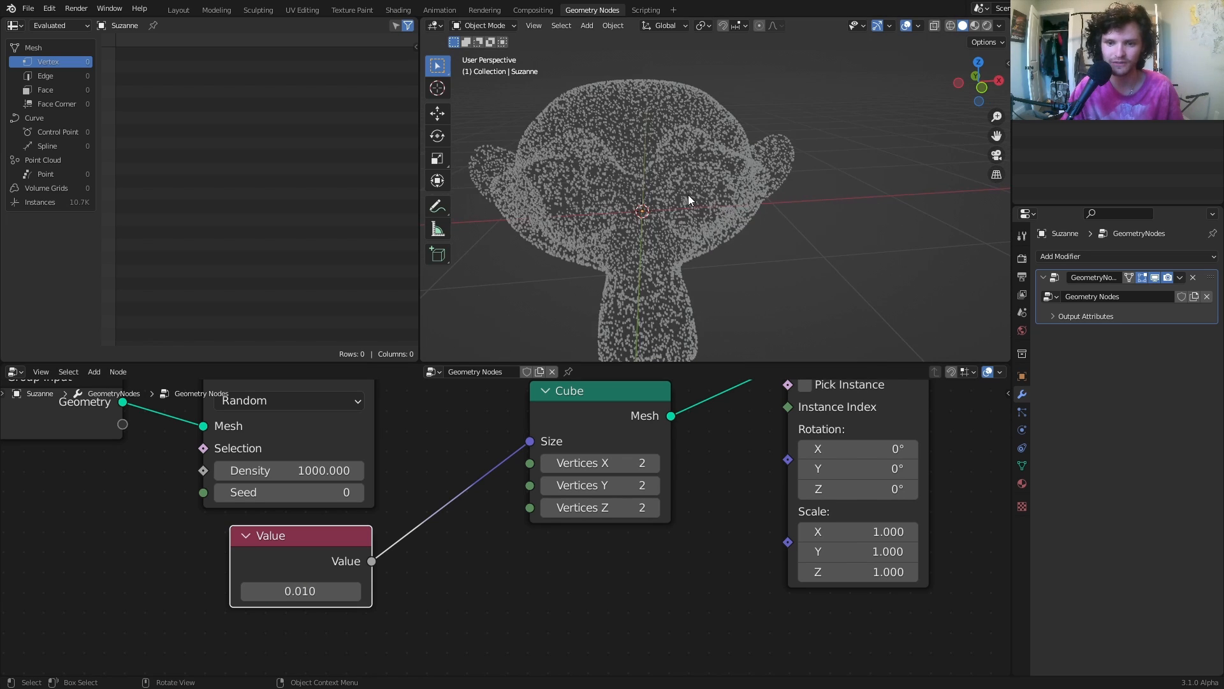
middle_click_drag(765, 169, 754, 215)
Set the Distribute Points on Faces density to 3000.
middle_click_drag(341, 529, 424, 553)
left_click(349, 496)
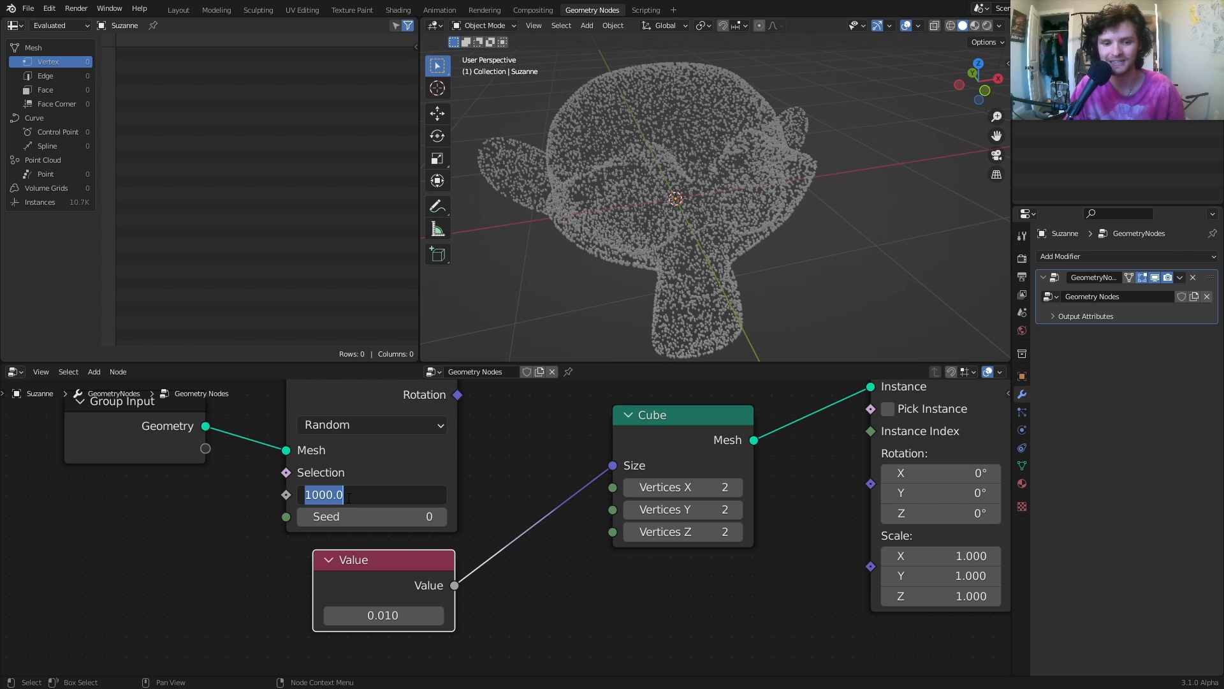
type("3000")
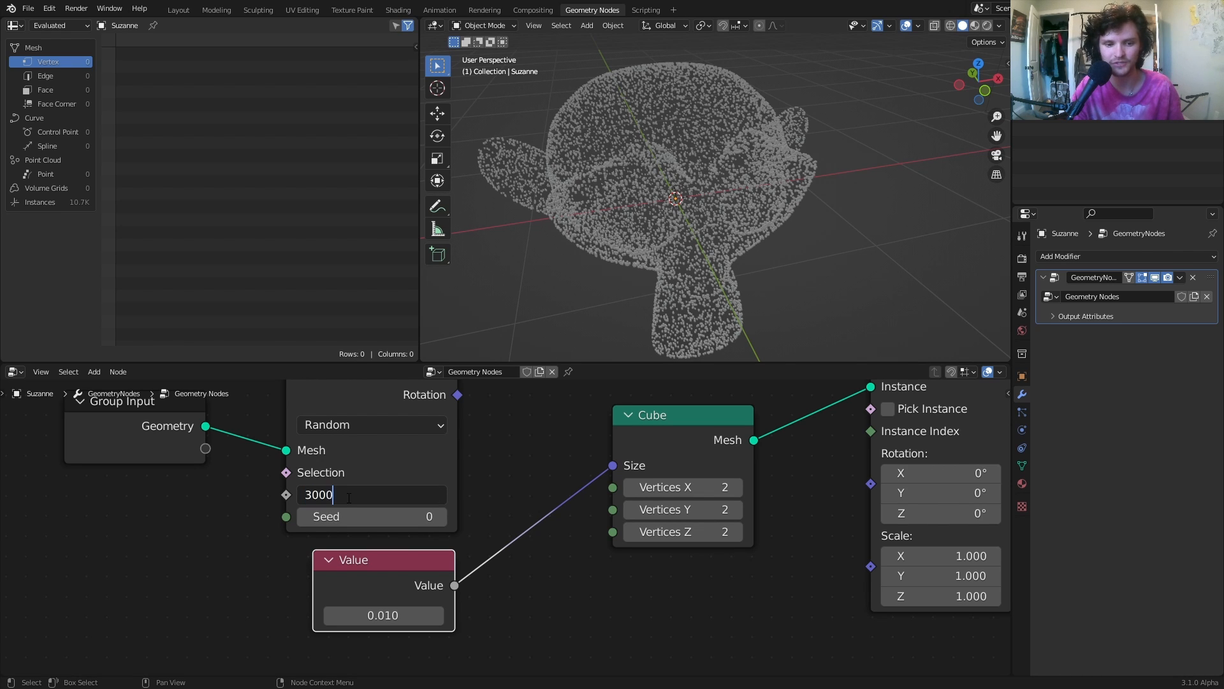
key("Return")
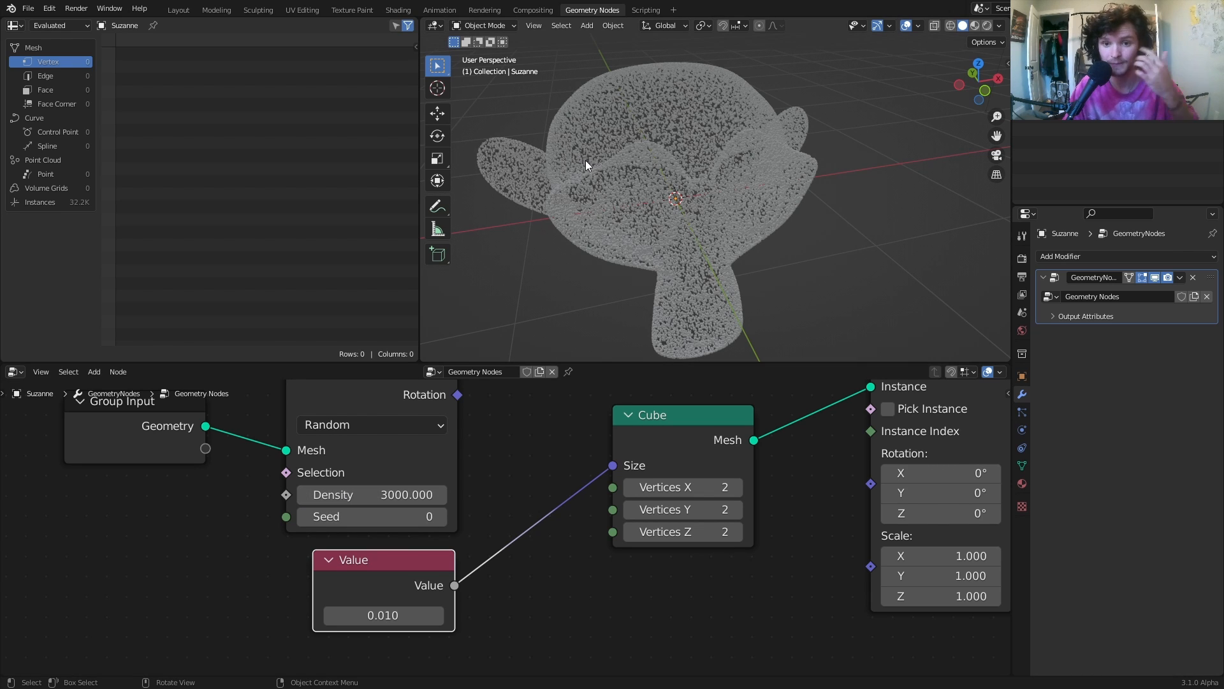
Raise the point density on the Distribute Points on Faces node to 5000.
left_click(348, 496)
type("5000")
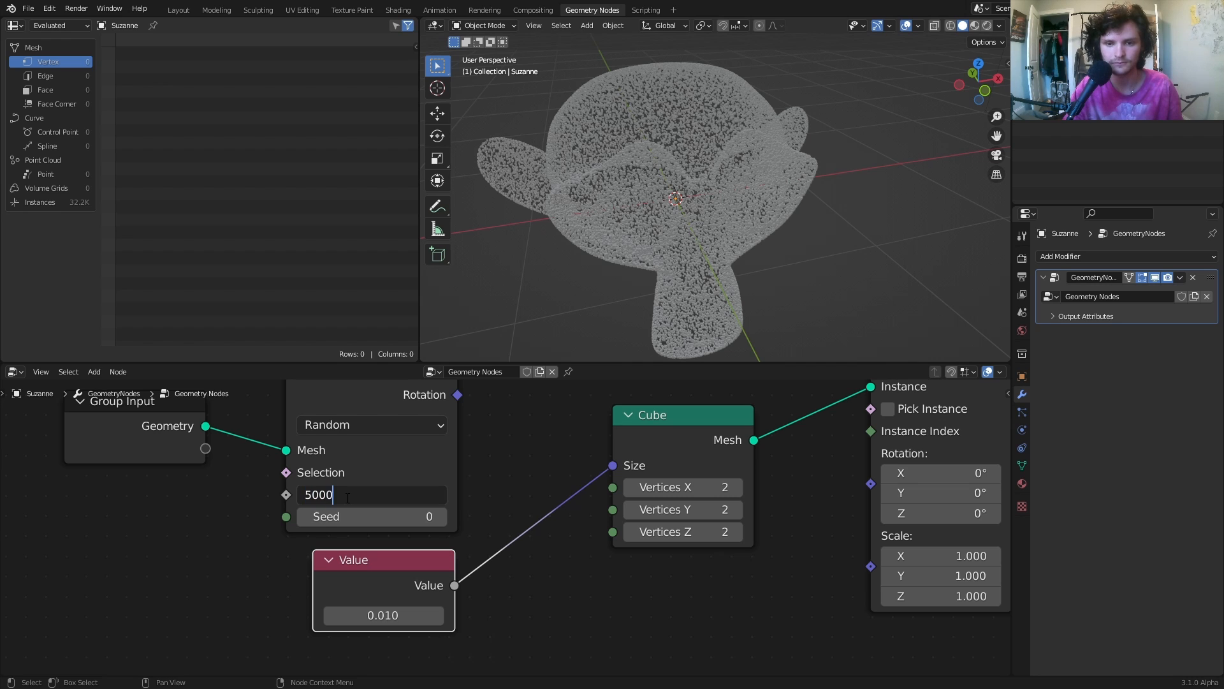
key("Return")
middle_click_drag(561, 268, 696, 224)
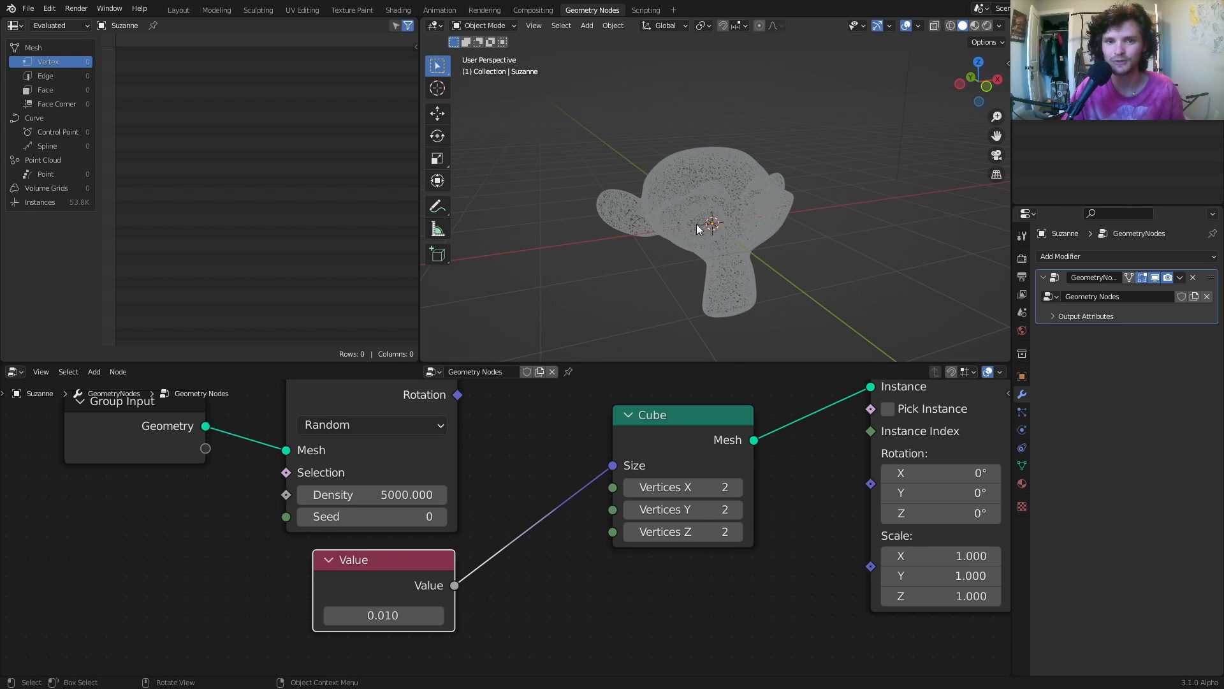
Try joining the Group Input geometry with the cube instances through a Join Geometry node, and undo it.
scroll(721, 426, "down", 7)
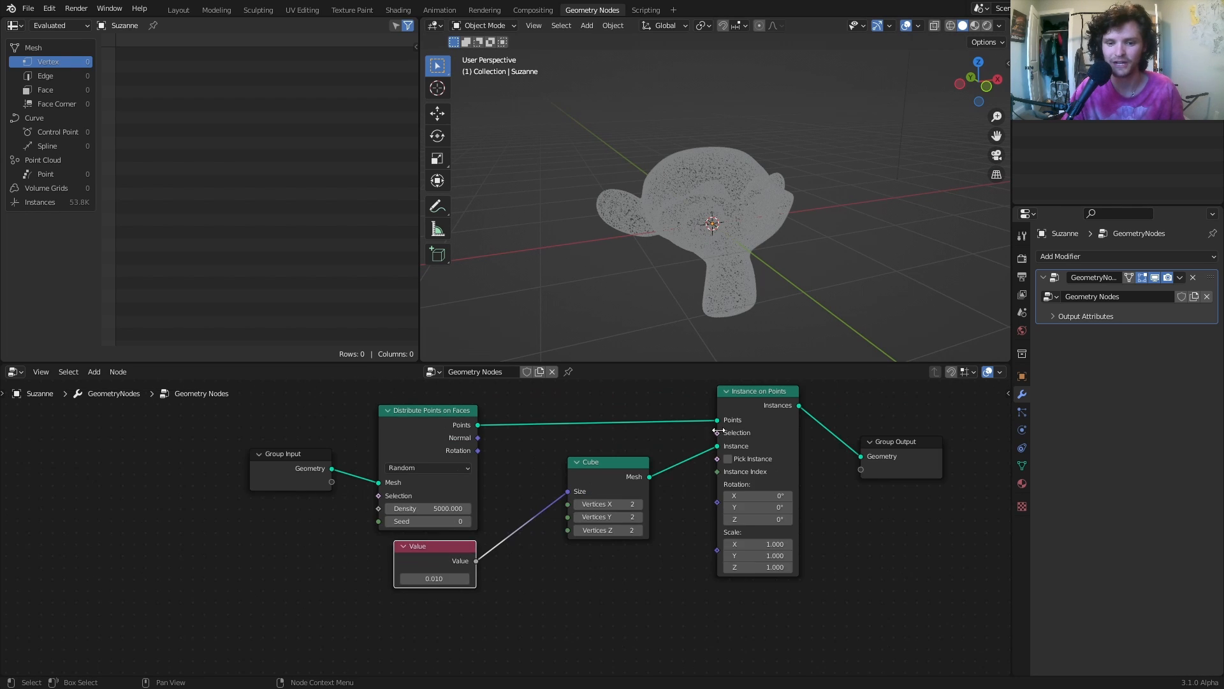
middle_click_drag(718, 428, 641, 472)
right_click_drag(682, 432, 219, 501, "ctrl+shift")
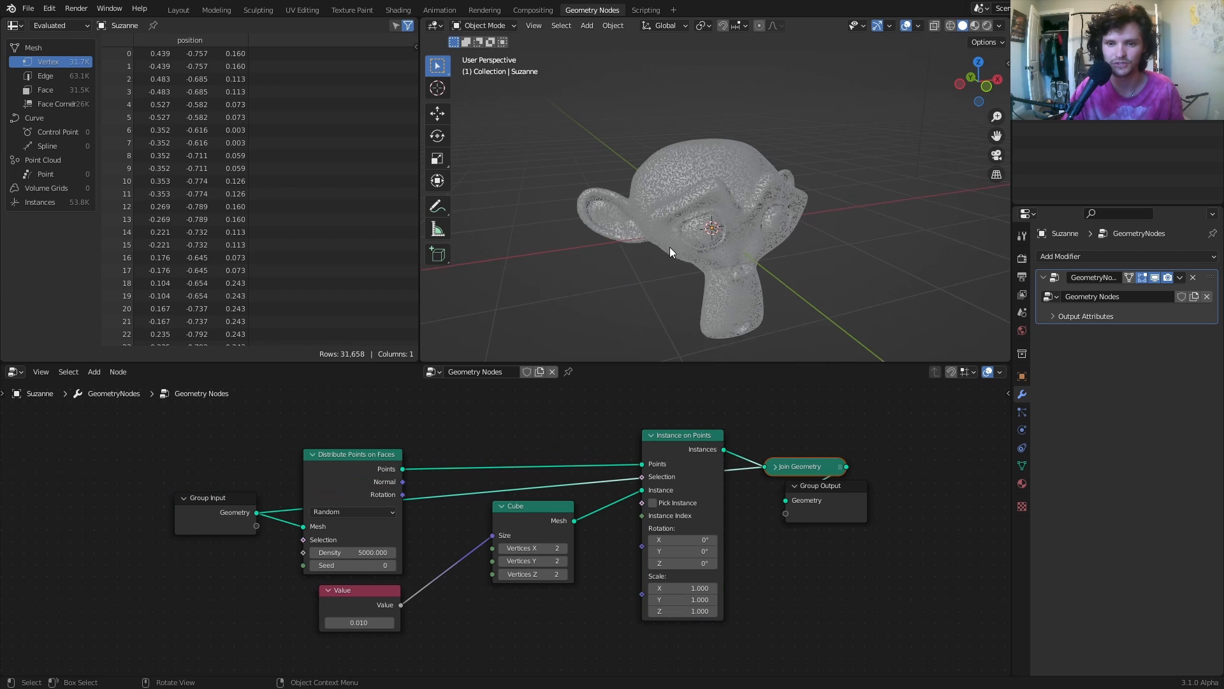
scroll(669, 246, "up", 3)
key("ctrl+z")
scroll(704, 164, "down", 3)
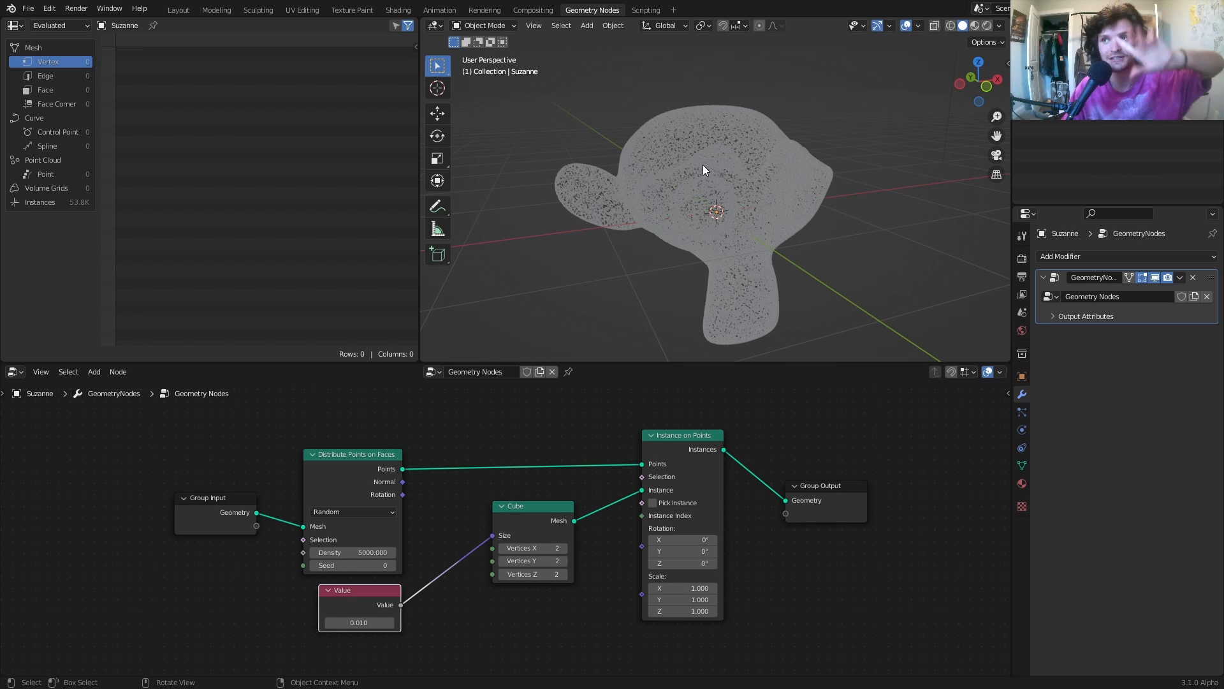
Insert a Set Position node on the link between Distribute Points on Faces and Instance on Points, keeping its offset at 0 m.
scroll(472, 450, "up", 2)
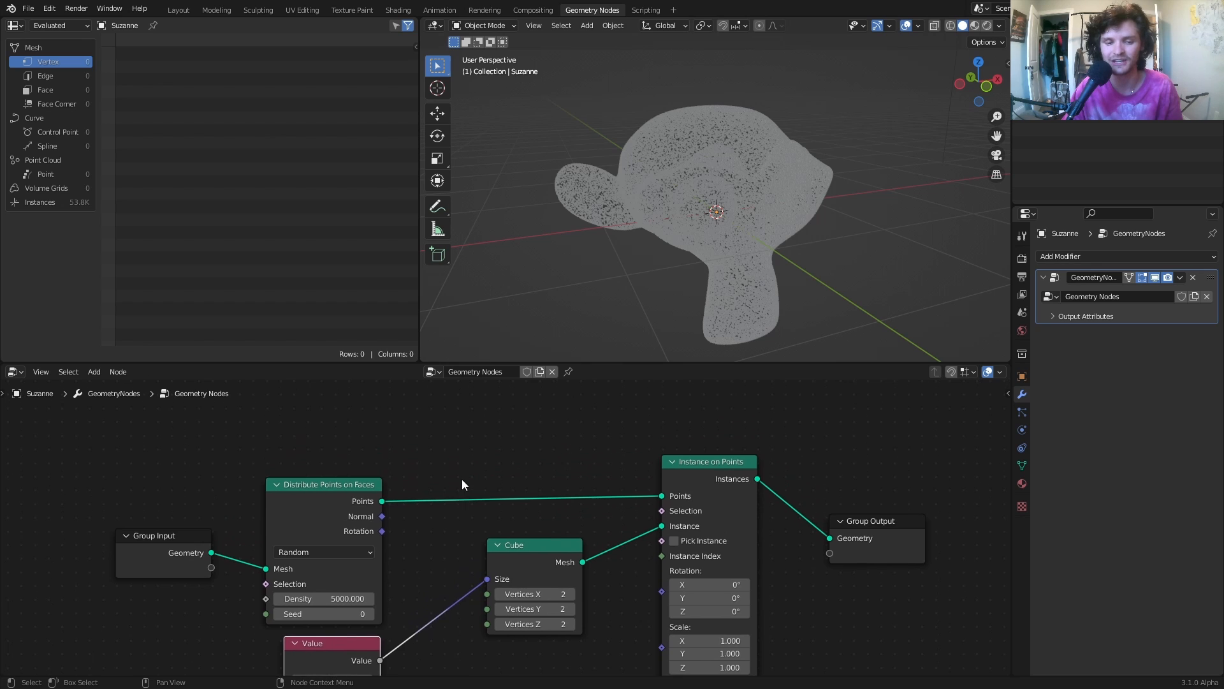
key("shift+a")
left_click(422, 425)
type("set")
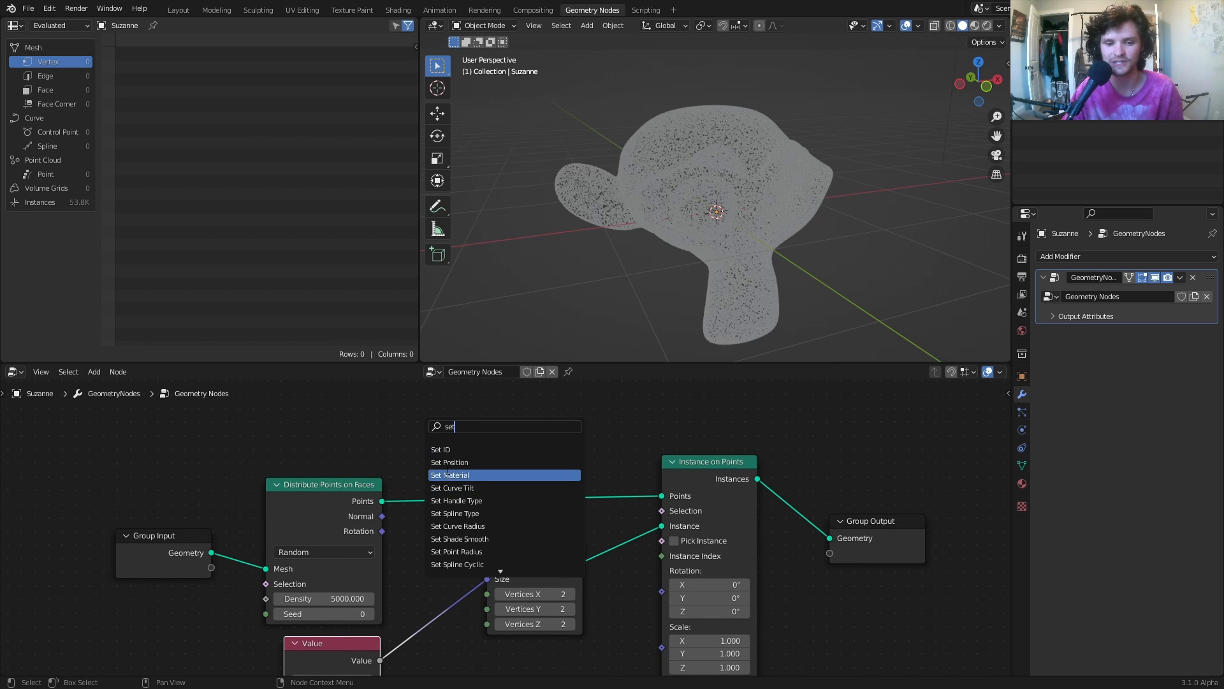
left_click(449, 462)
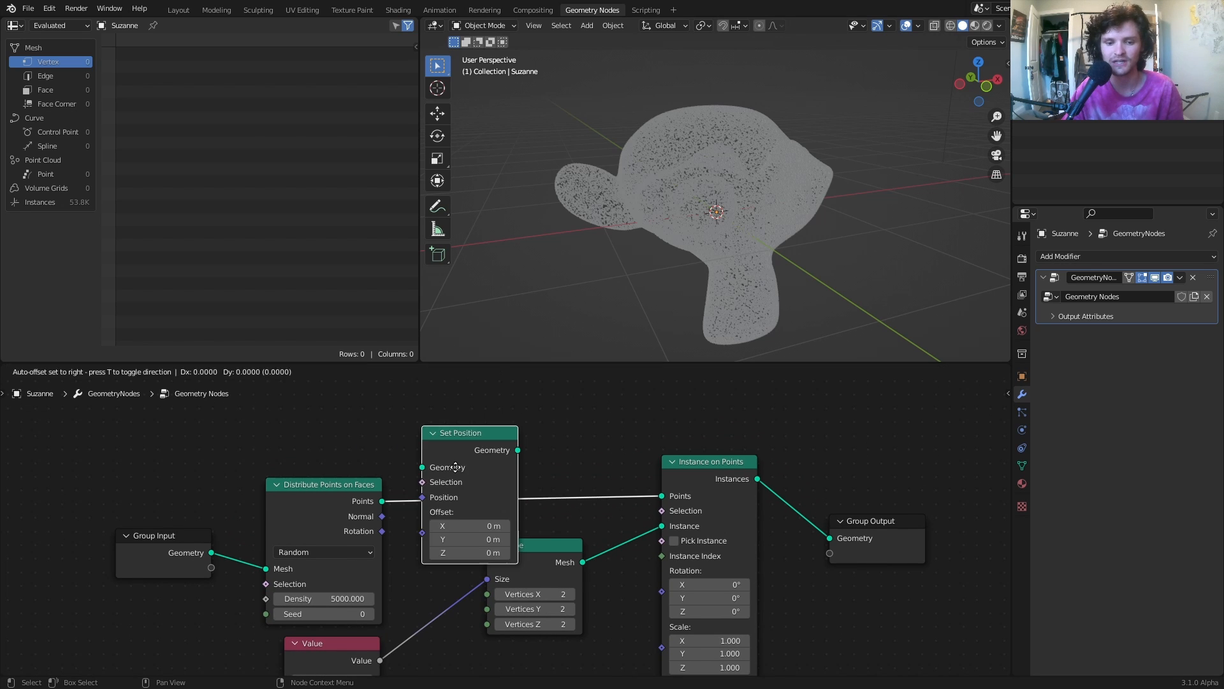
left_click(492, 438)
left_click_drag(507, 426, 522, 426)
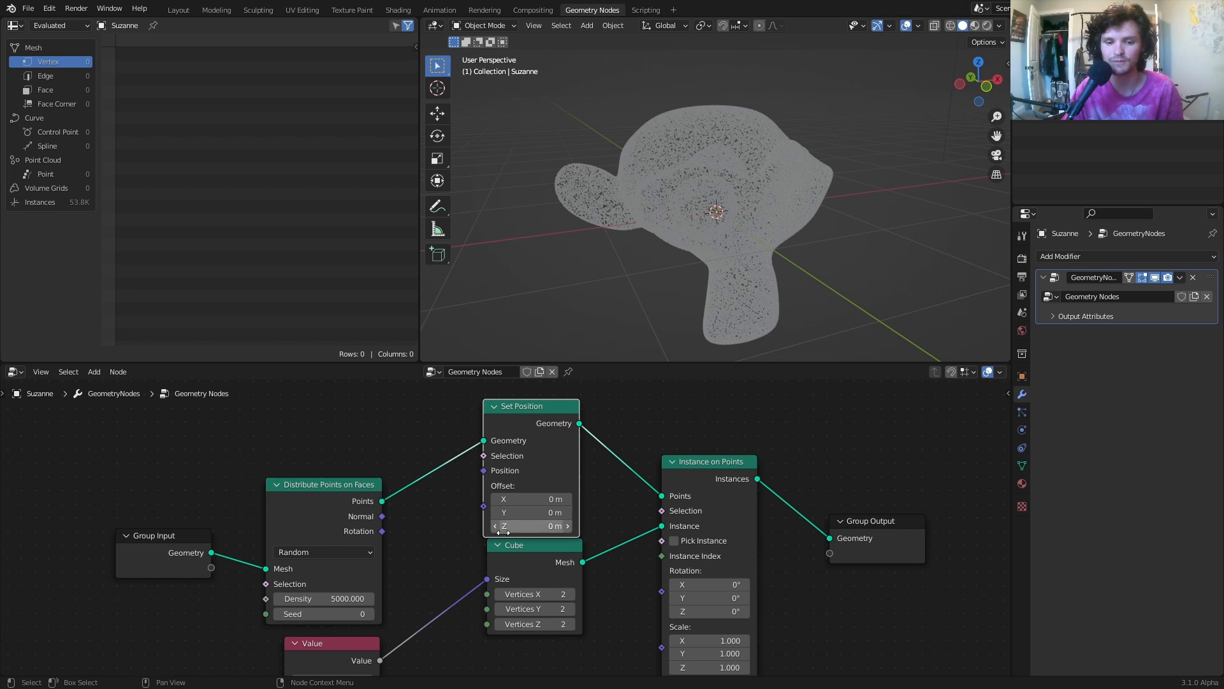
mouse_move(532, 499)
left_mouse_down()
mouse_move(561, 498)
mouse_move(512, 500)
left_mouse_up()
key("ctrl+z")
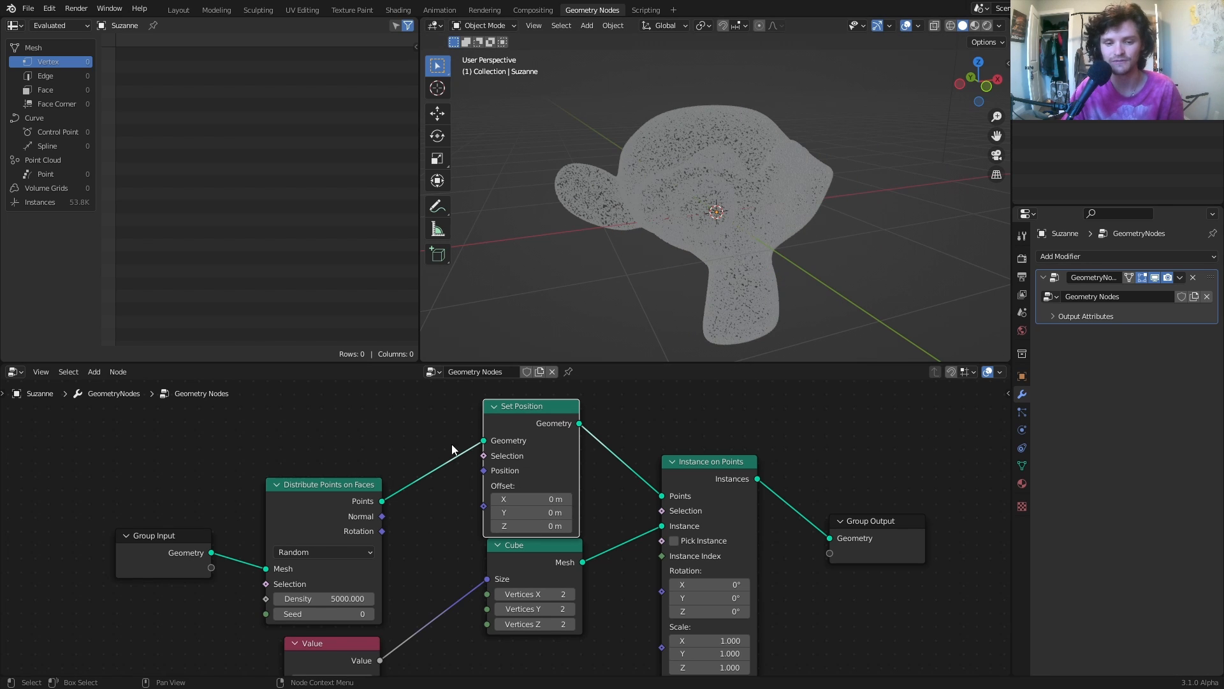
Move the Distribute Points on Faces and Group Input nodes farther away from Set Position to make room between them.
left_click_drag(325, 485, 320, 448)
scroll(228, 574, "down", 2)
left_click_drag(228, 574, 148, 441)
left_click(388, 487)
scroll(401, 494, "up", 5)
Add a Position input node and connect its output to the Position socket of Set Position.
key("shift+a")
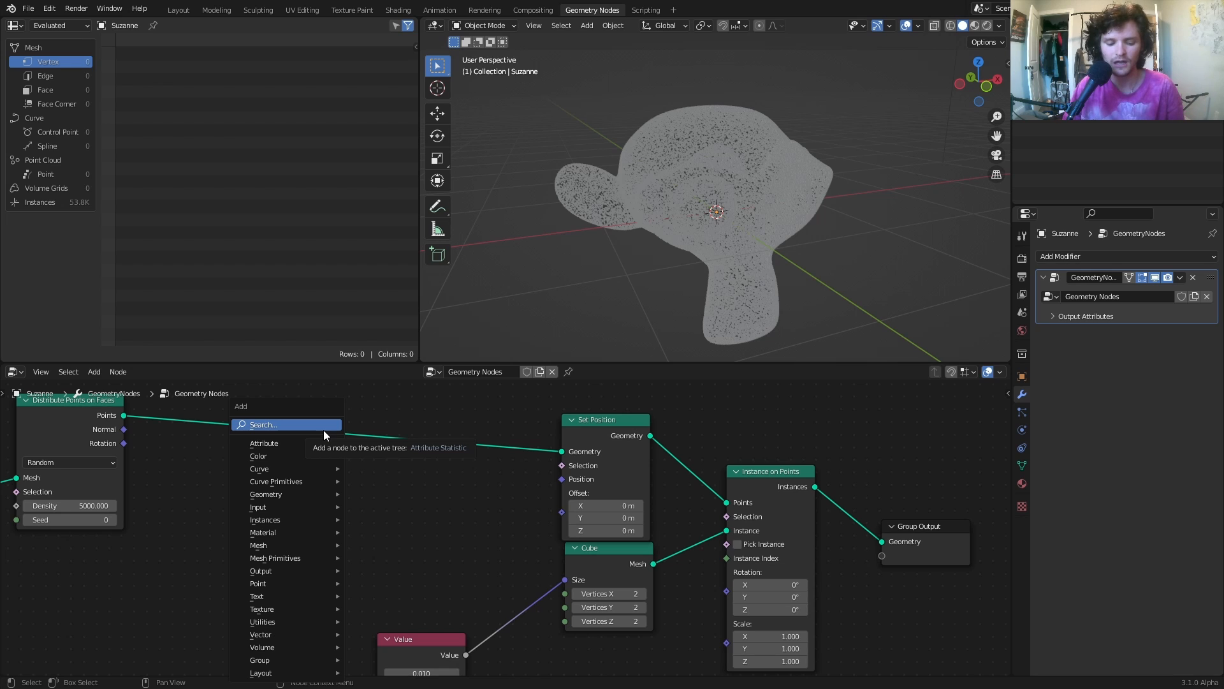
left_click(286, 425)
type("po")
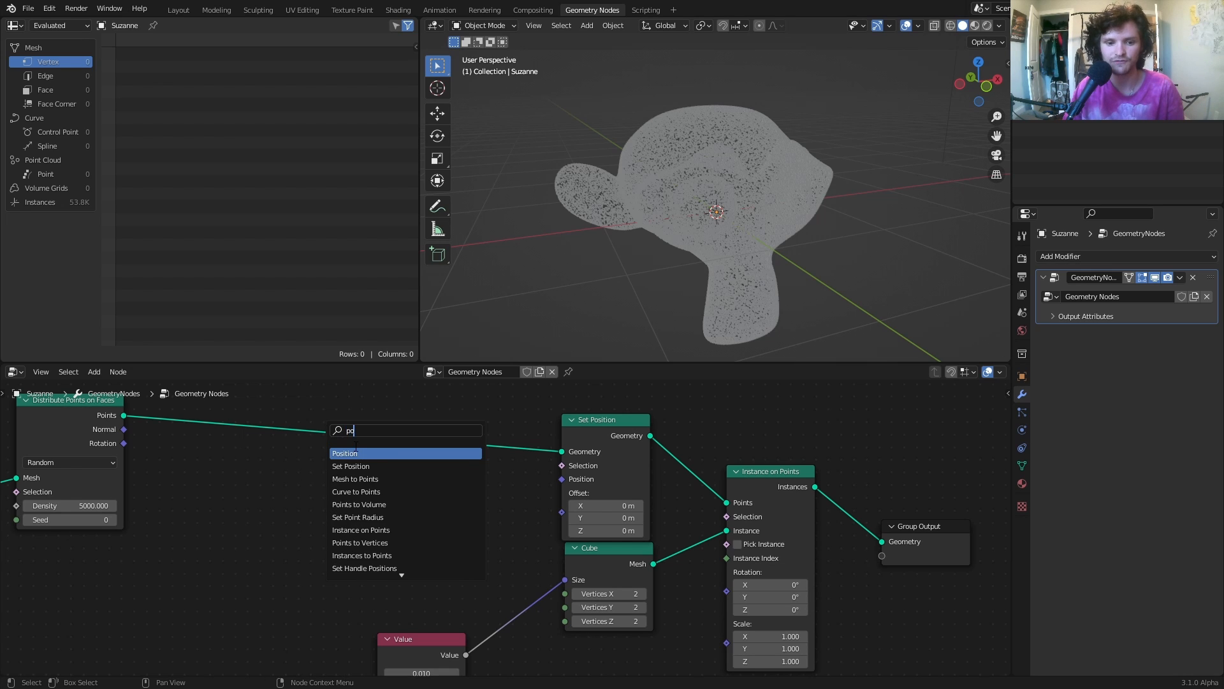
key("Return")
left_click(320, 486)
left_click_drag(328, 484, 562, 479)
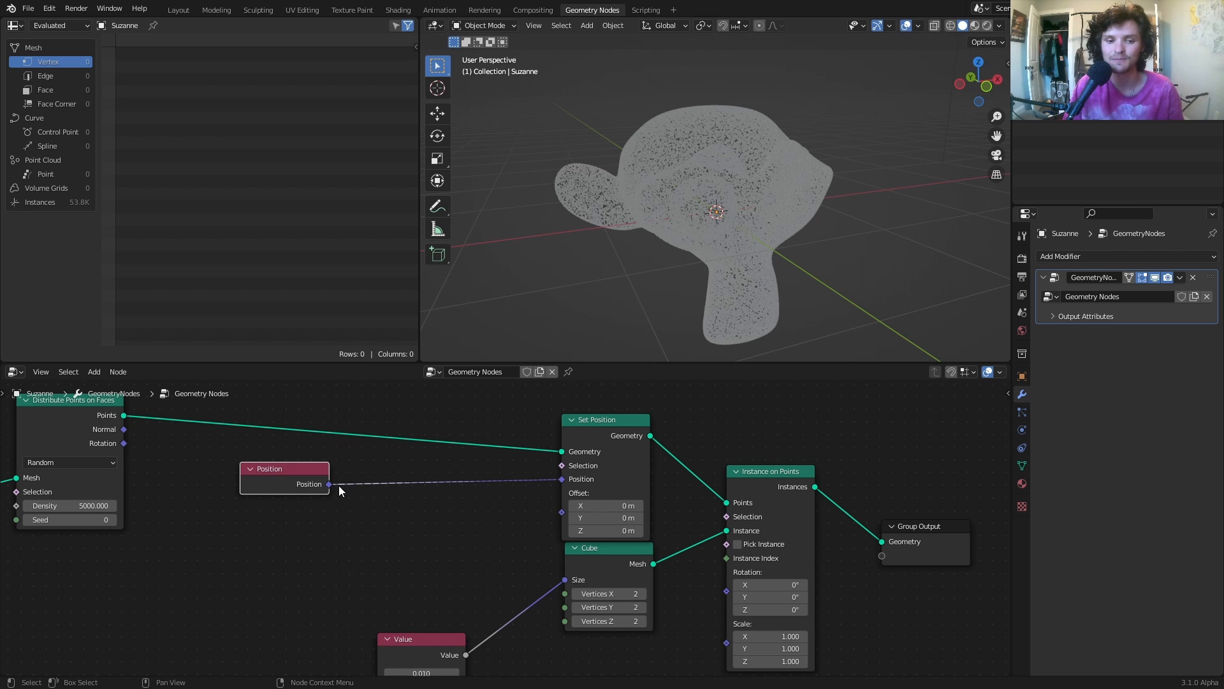
Add a Combine XYZ node below the Position node and connect its Vector to Set Position's Position input instead.
key("shift+a")
left_click(365, 421)
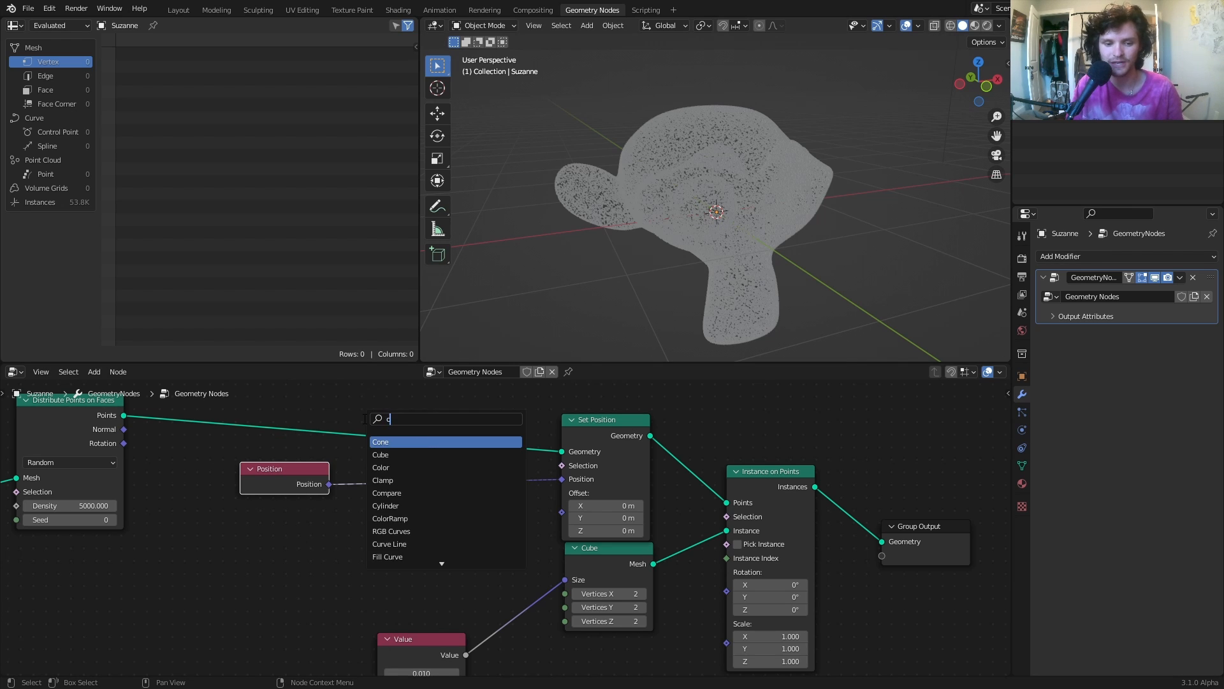
type("combine")
key("Return")
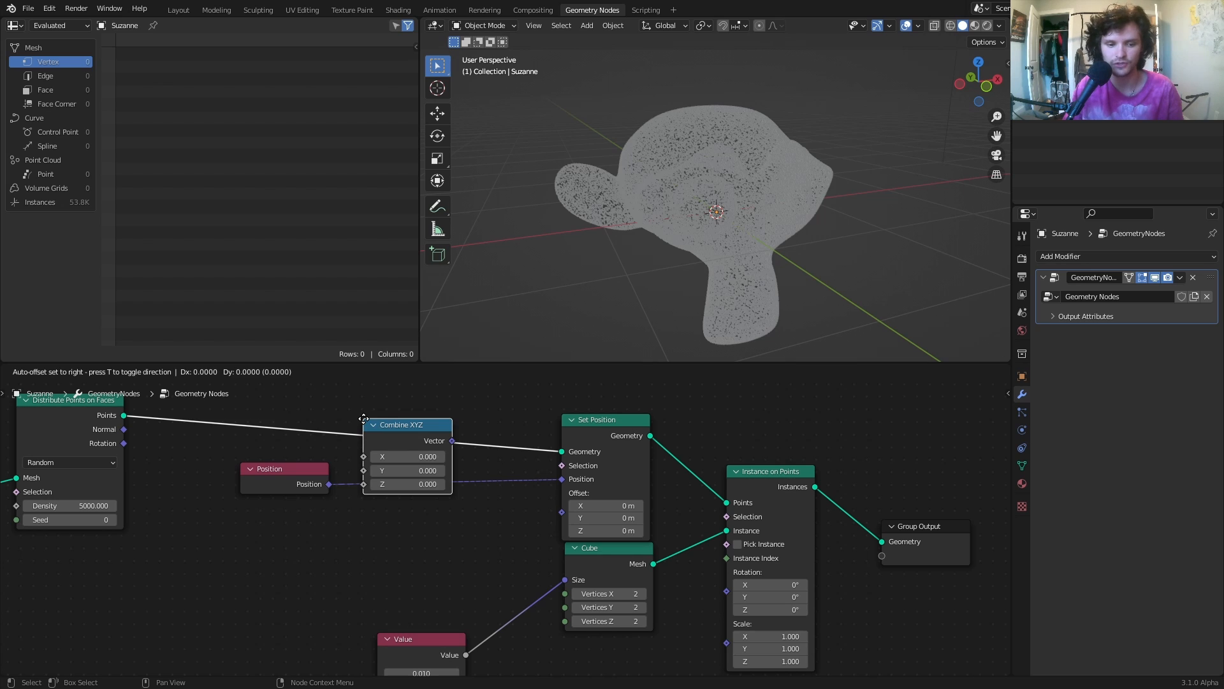
left_click(240, 523)
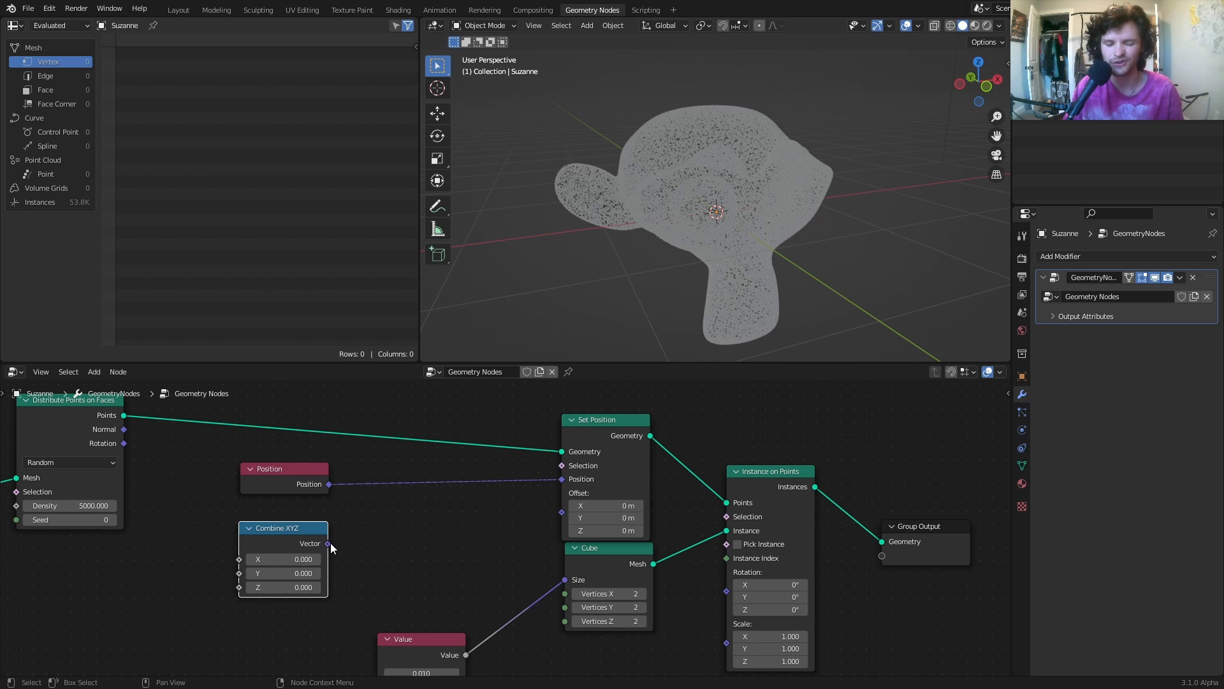
left_click_drag(328, 543, 562, 479)
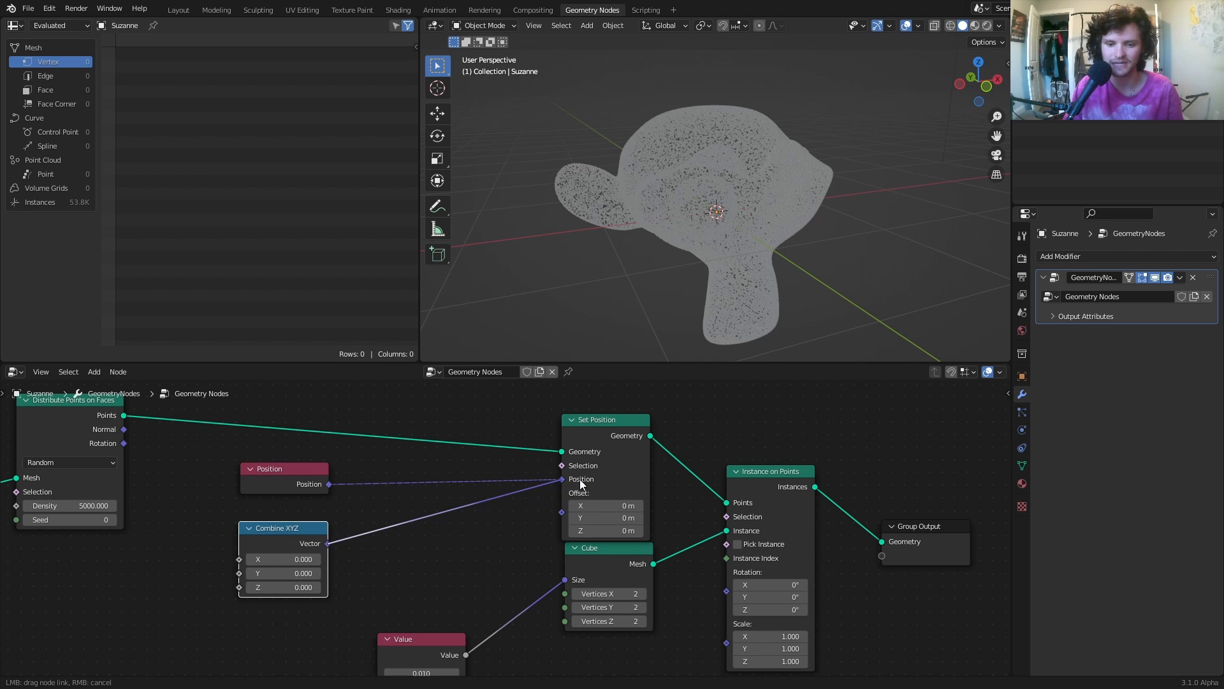
Set the Combine XYZ node's Z value to 2.
left_click(285, 587)
type("2")
key("Return")
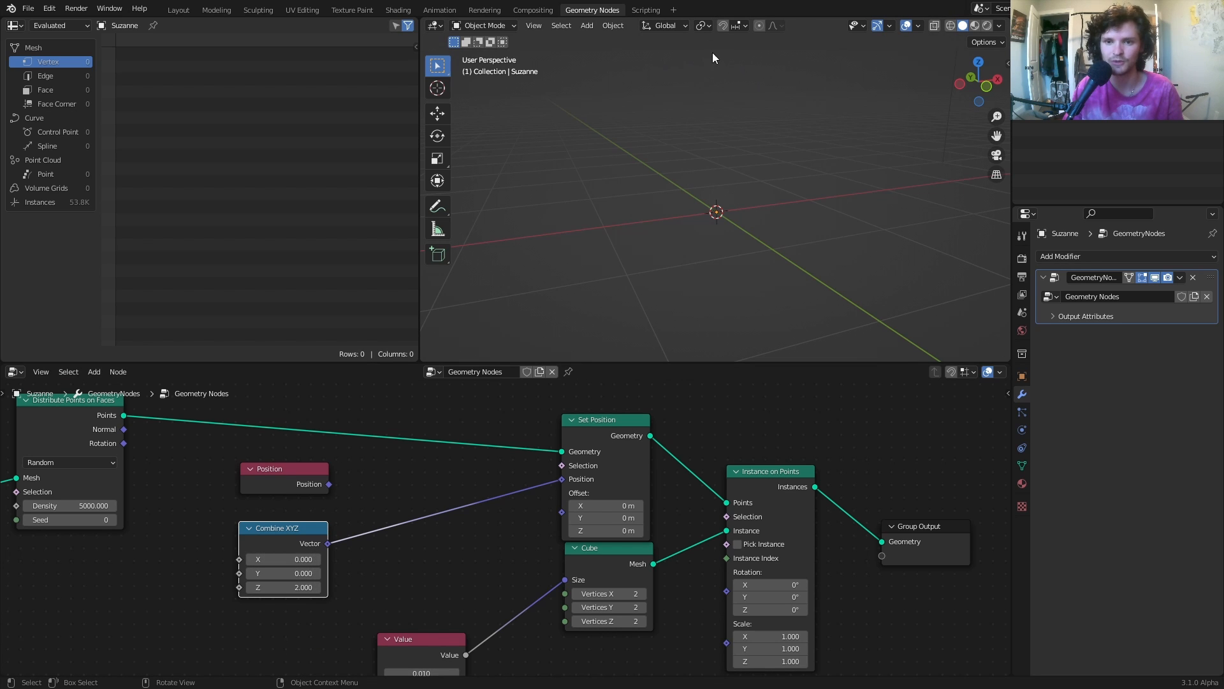
Insert a Mix color node before Set Position, with the Position node feeding Color1 and Combine XYZ feeding Color2.
key("shift+a")
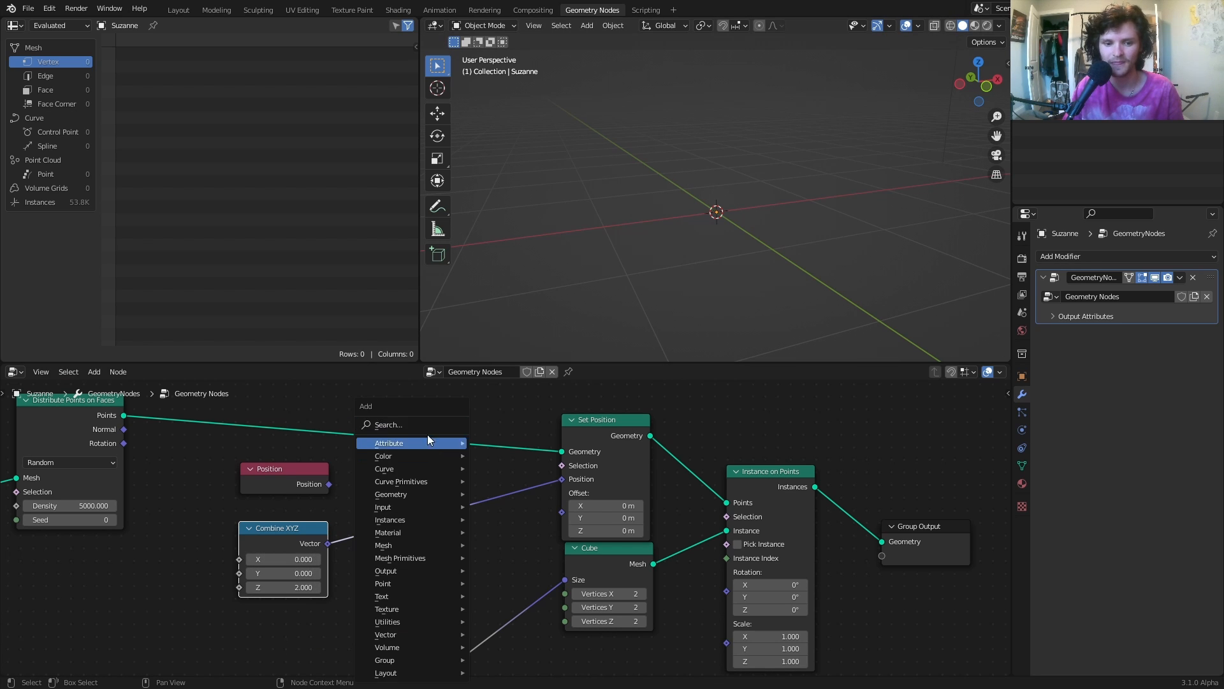
left_click(415, 423)
type("mi")
left_click(438, 445)
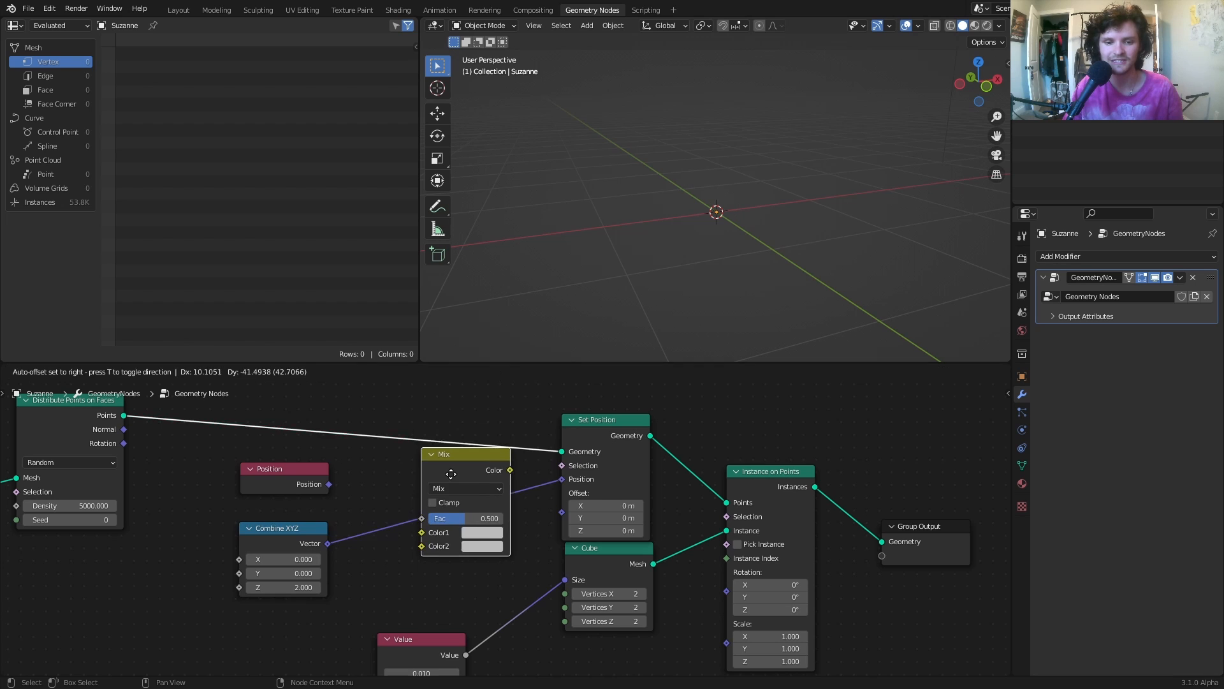
left_click(440, 449)
left_click_drag(329, 484, 466, 537)
Set the Combine XYZ node's Z to 1.5 and test the Mix factor up to 1, leaving it at 0.
left_click_drag(500, 525, 471, 530)
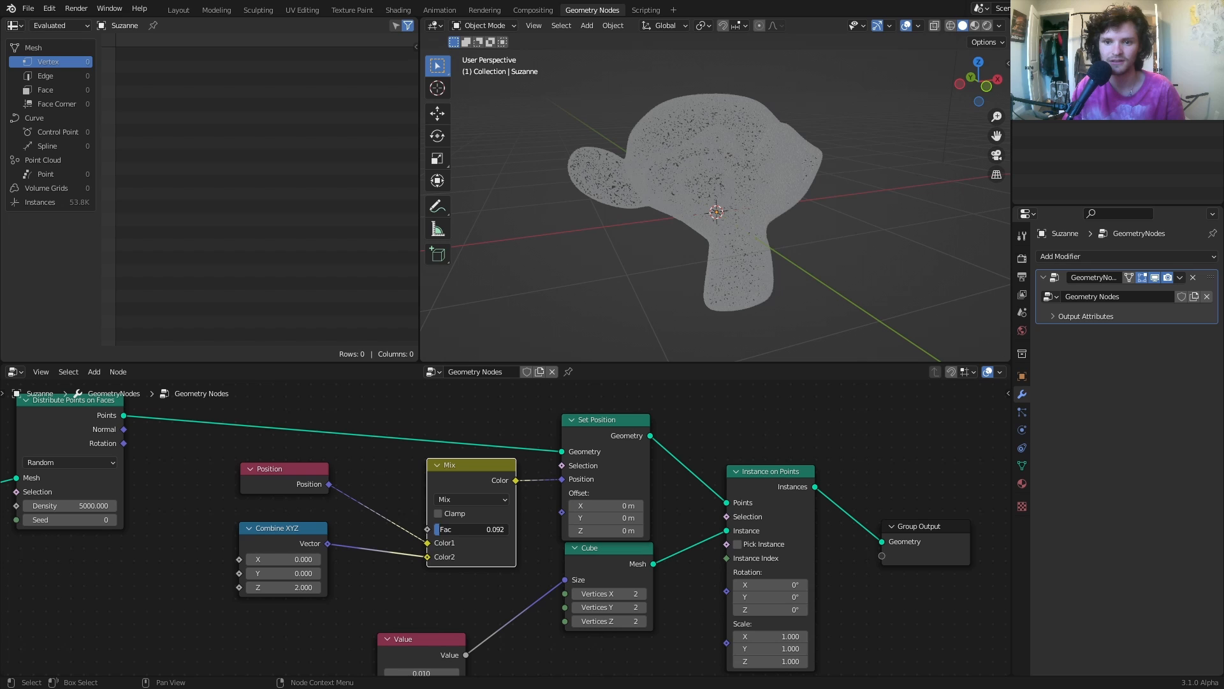
left_click(293, 587)
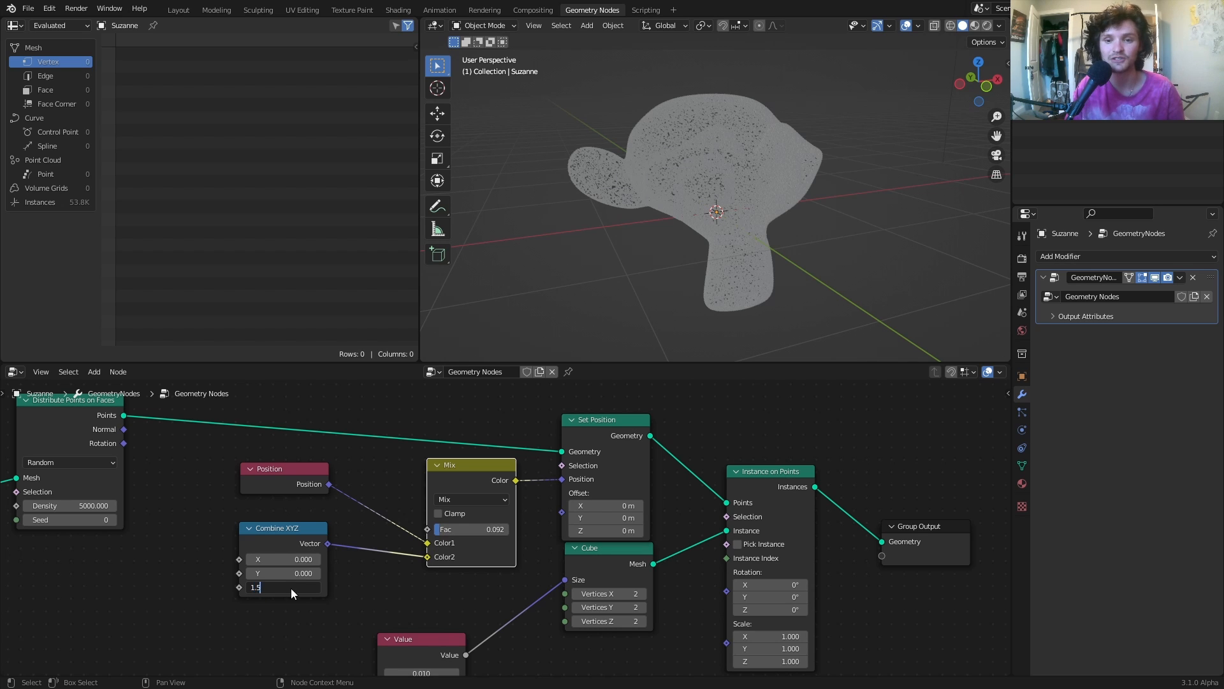
key("Return")
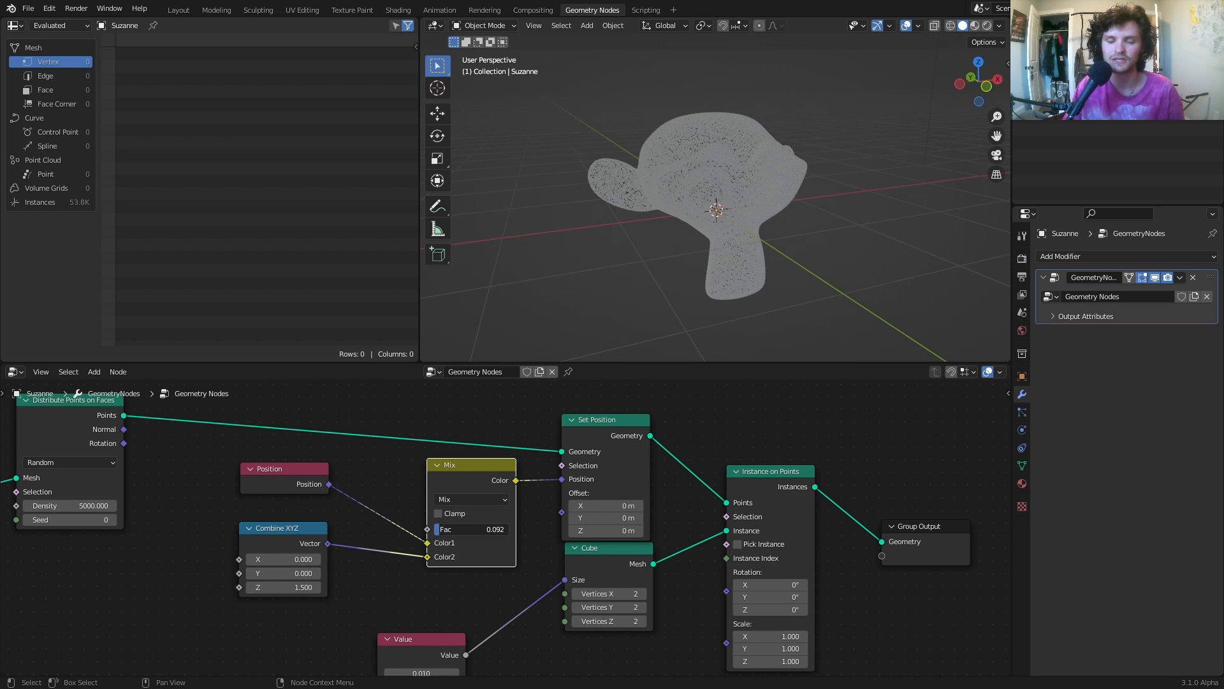
left_click_drag(471, 529, 509, 529)
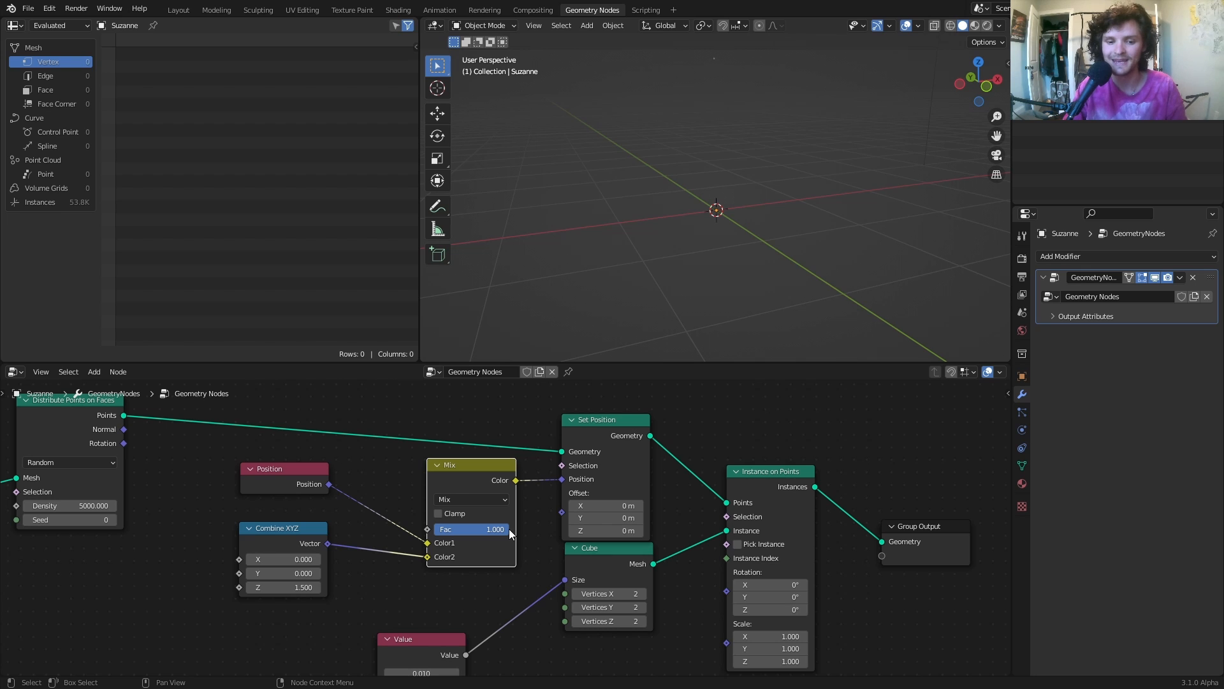
left_click_drag(509, 530, 434, 529)
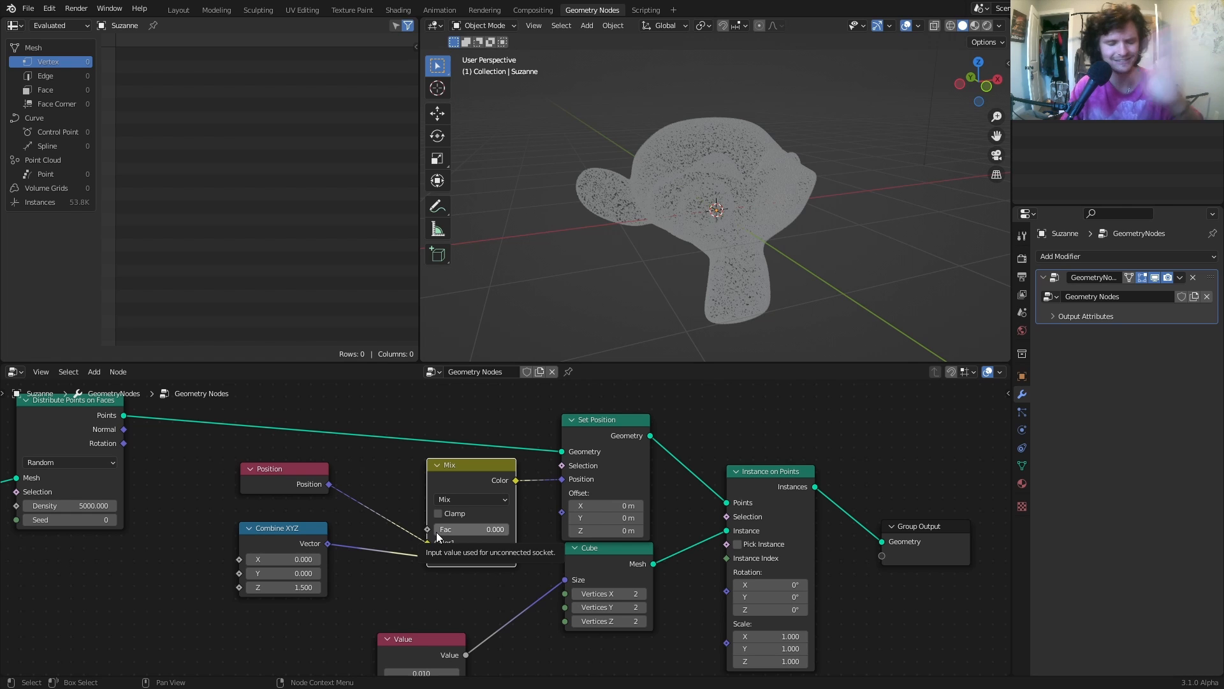
Duplicate the Position node, place the copy above Distribute Points on Faces, and shift the original slightly away from the Mix node.
scroll(340, 521, "down", 5)
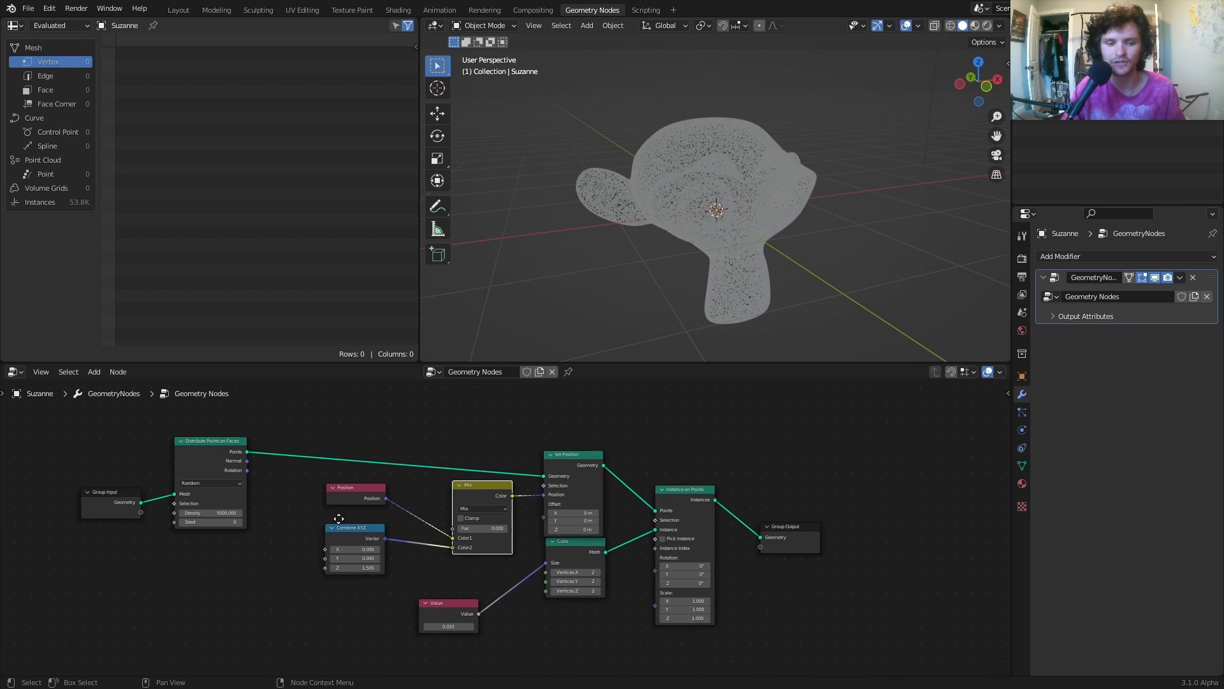
middle_click_drag(340, 514, 426, 584)
scroll(427, 584, "up", 3)
left_click(427, 584)
key("shift+d")
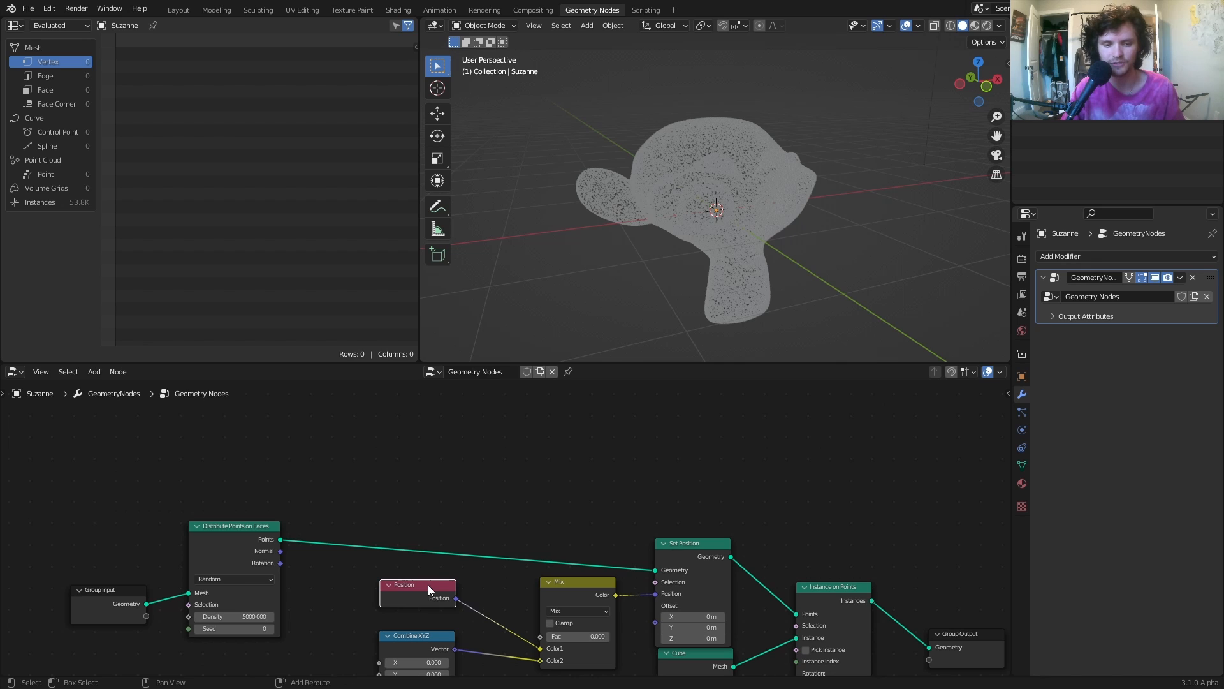
left_click(316, 445)
left_click_drag(426, 582, 391, 585)
scroll(263, 476, "up", 1)
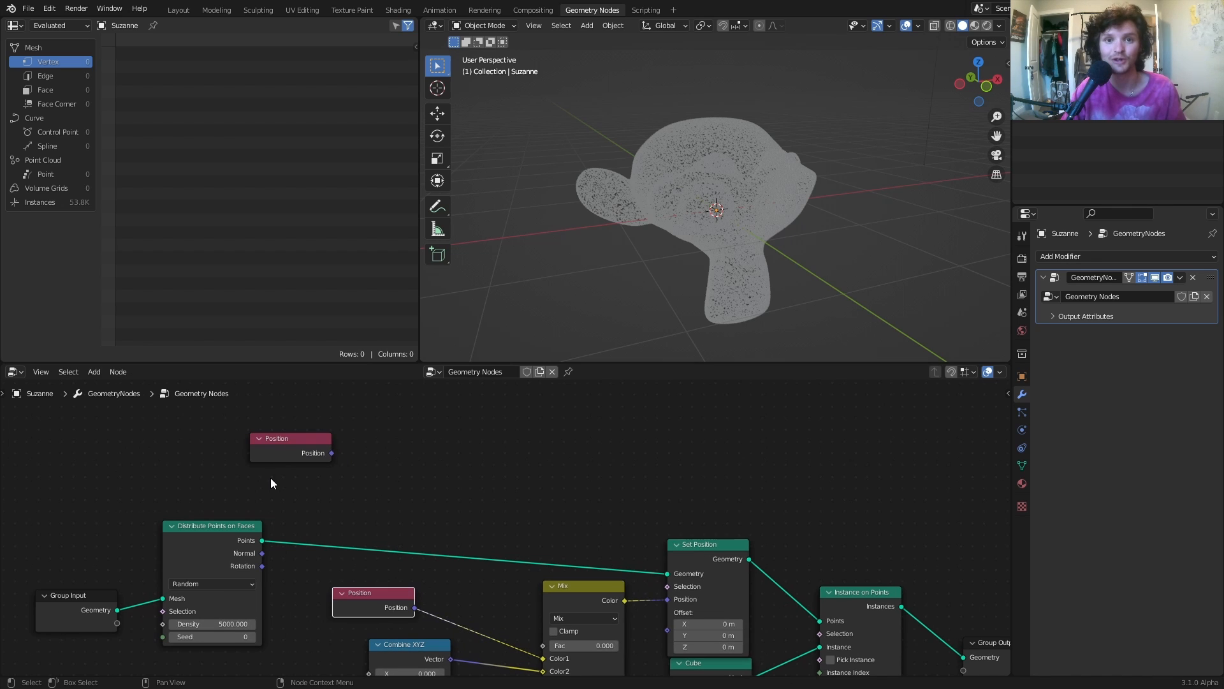
Add a Separate XYZ node fed by the duplicated Position node, and view the monkey head from the front.
left_click(305, 455)
scroll(332, 454, "up", 2)
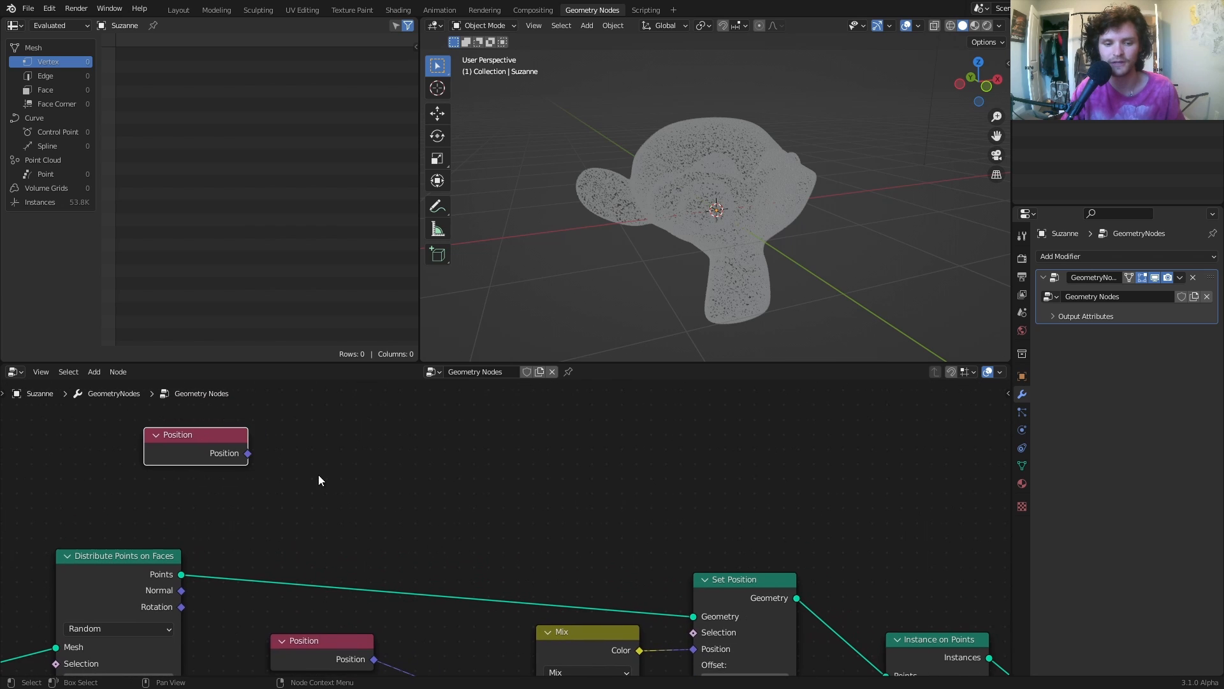
key("shift+a")
type("sep")
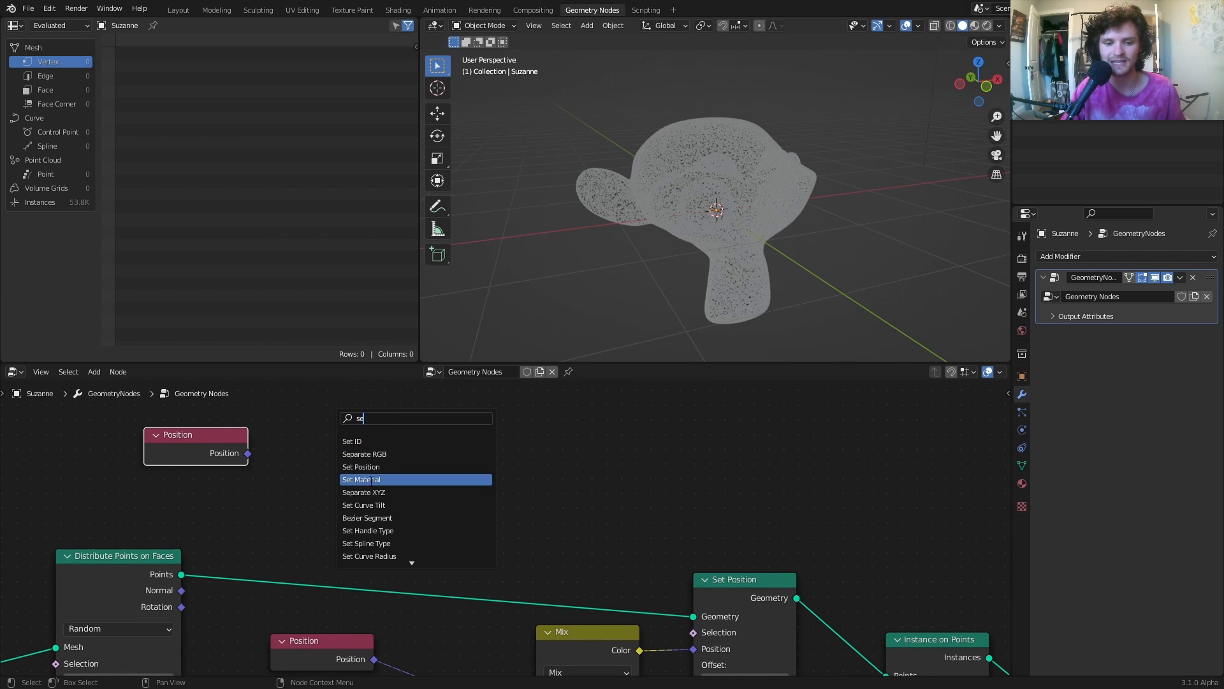
left_click(373, 491)
left_click(338, 478)
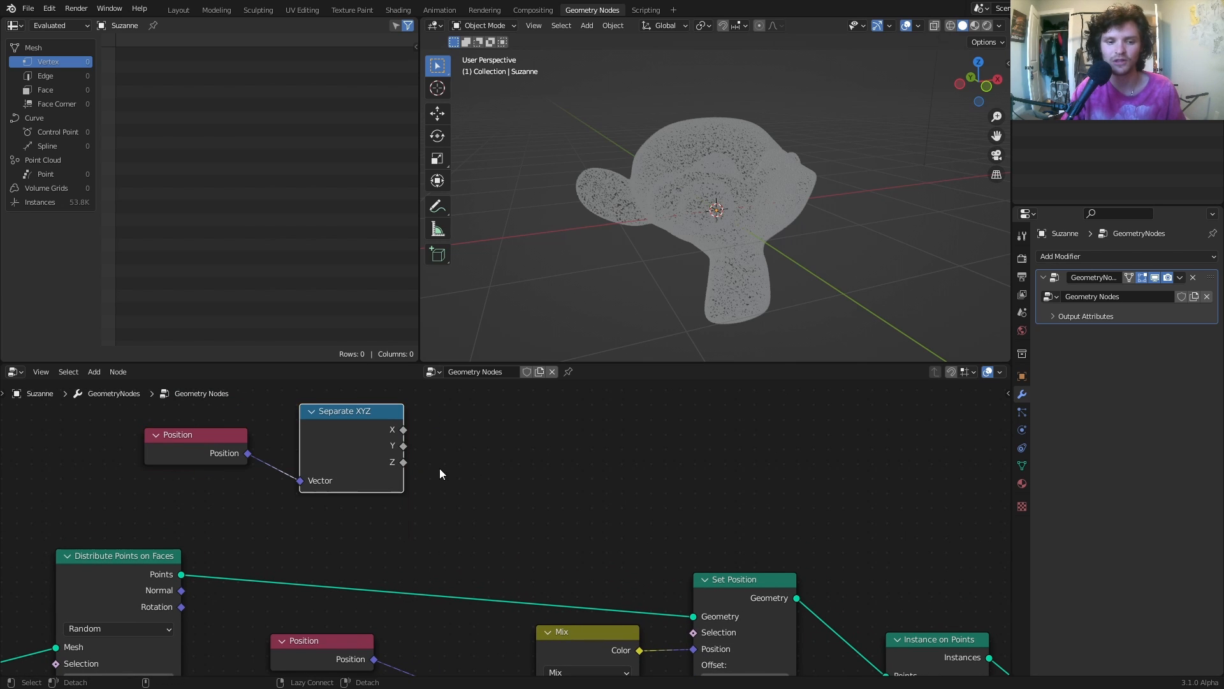
left_click(988, 85)
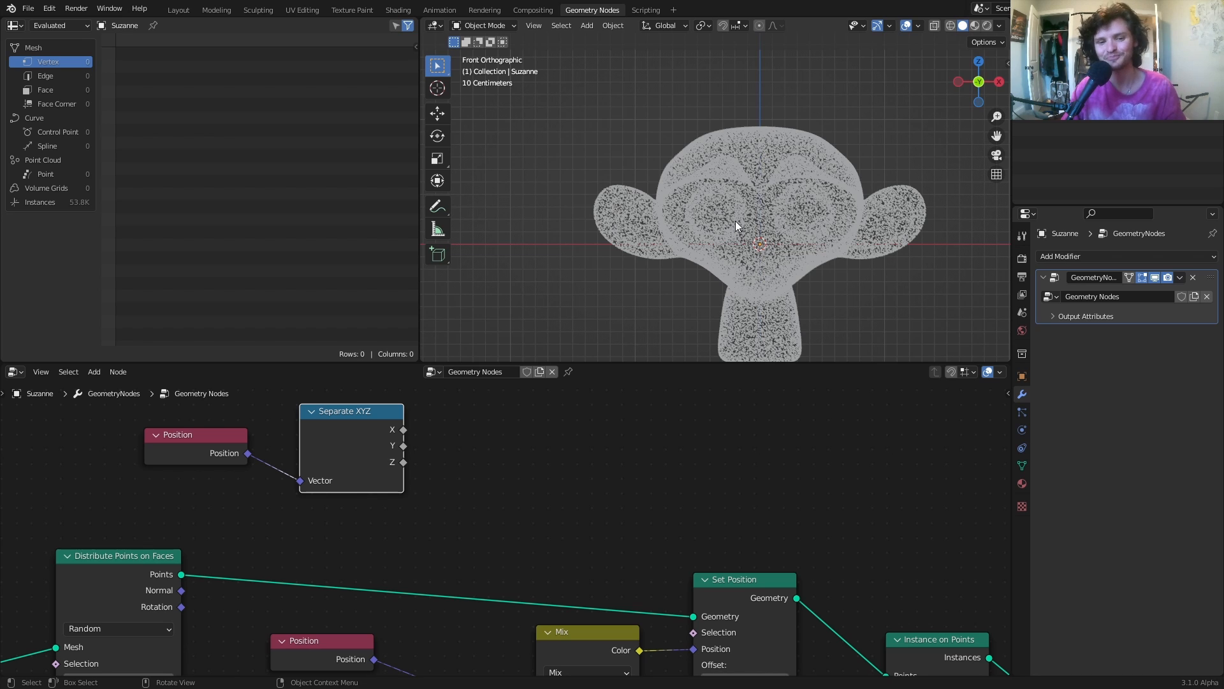
Move the Separate XYZ node closer to the Position node and add a Math node beside it.
left_click_drag(351, 427, 315, 429)
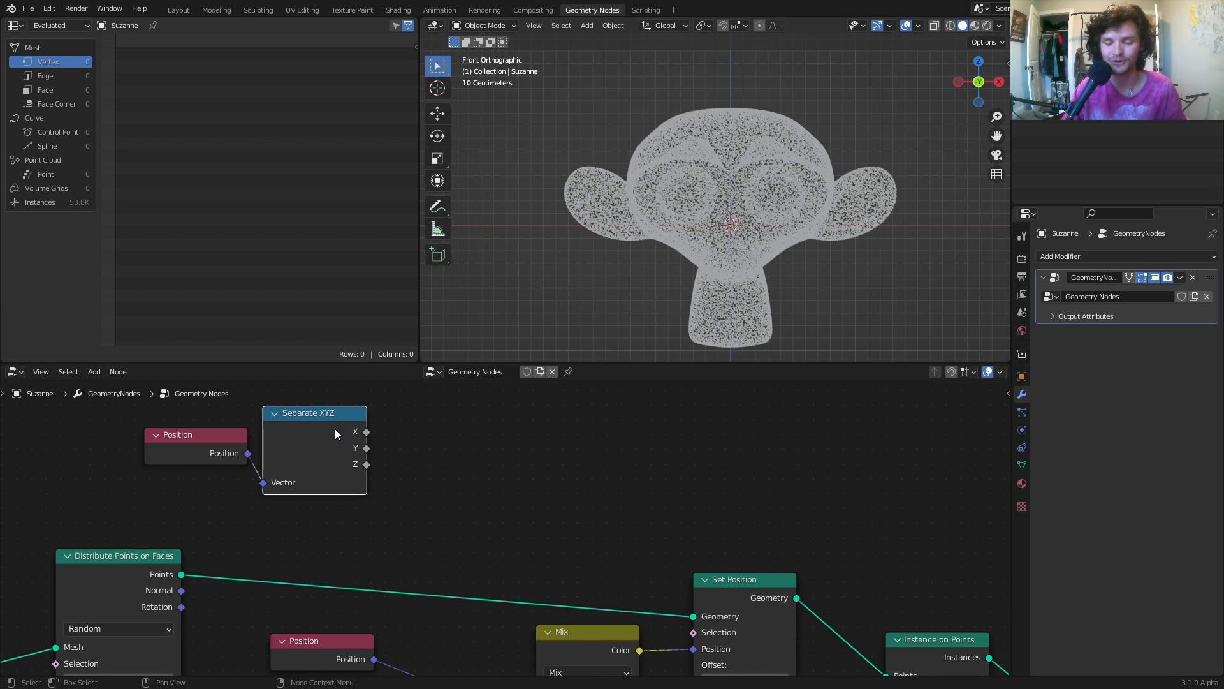
scroll(463, 469, "down", 1)
key("shift+a")
left_click(445, 424)
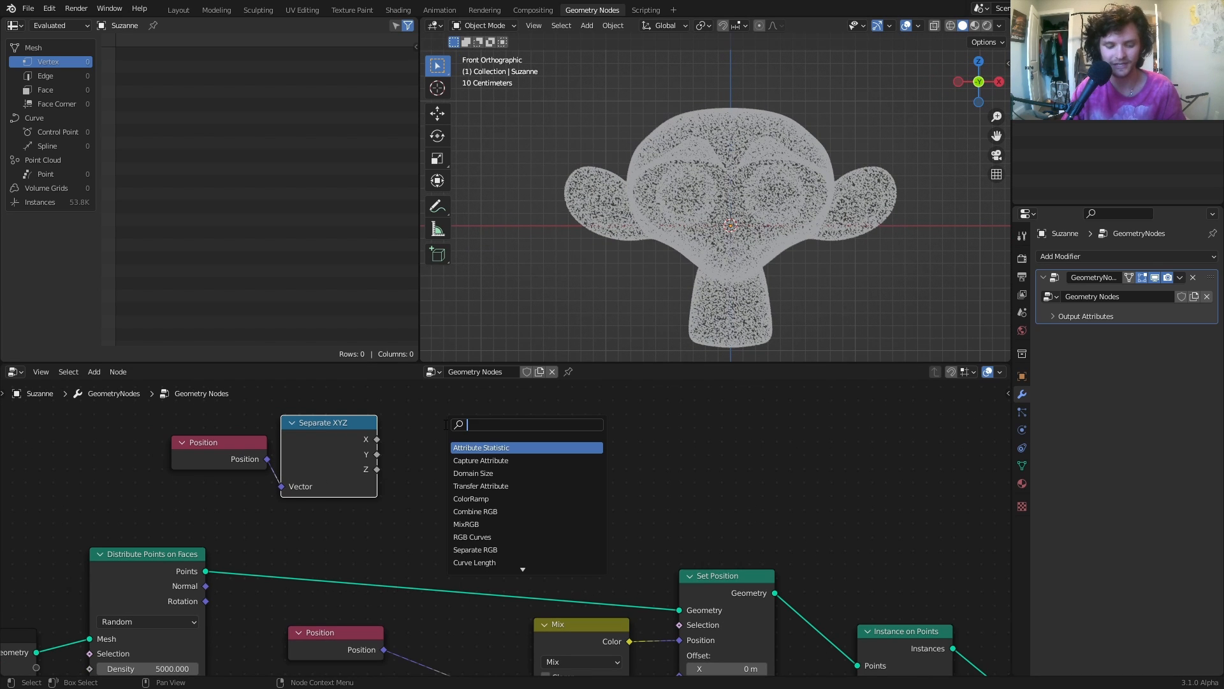
type("math")
key("Return")
left_click(447, 426)
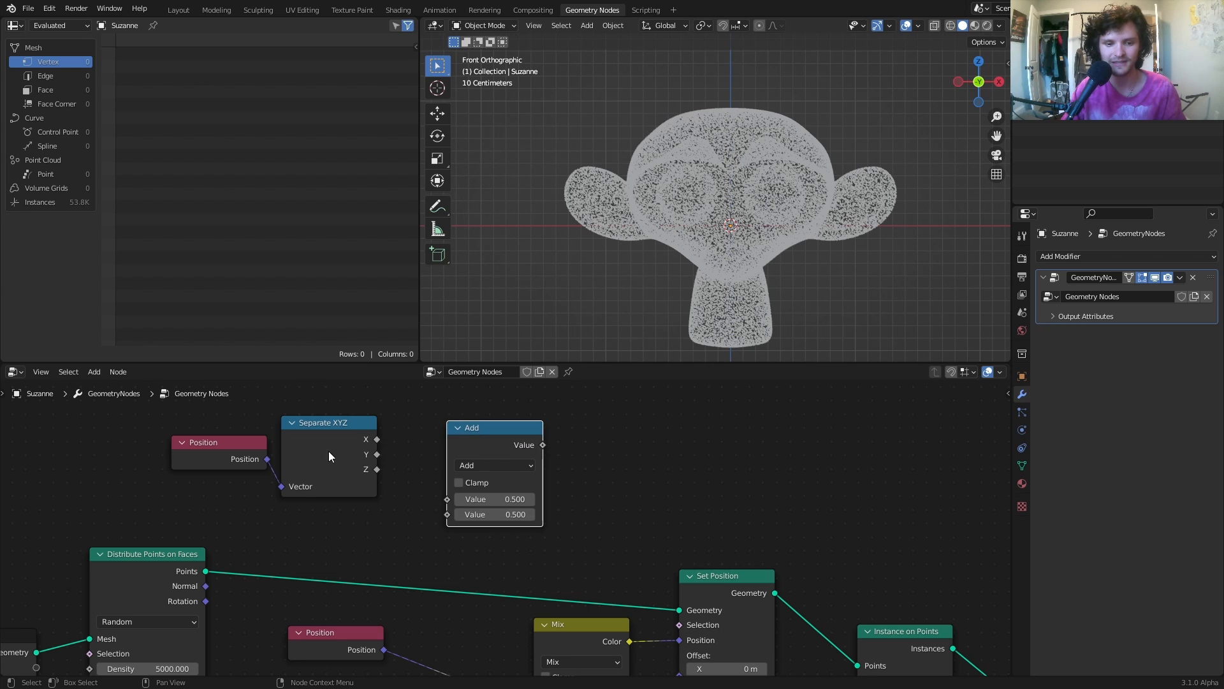
Feed the Separate XYZ X output into the Math node, change it to Greater Than, and connect its result to Set Position's Selection.
left_click_drag(377, 443, 453, 501)
left_click(470, 465)
left_click(518, 541)
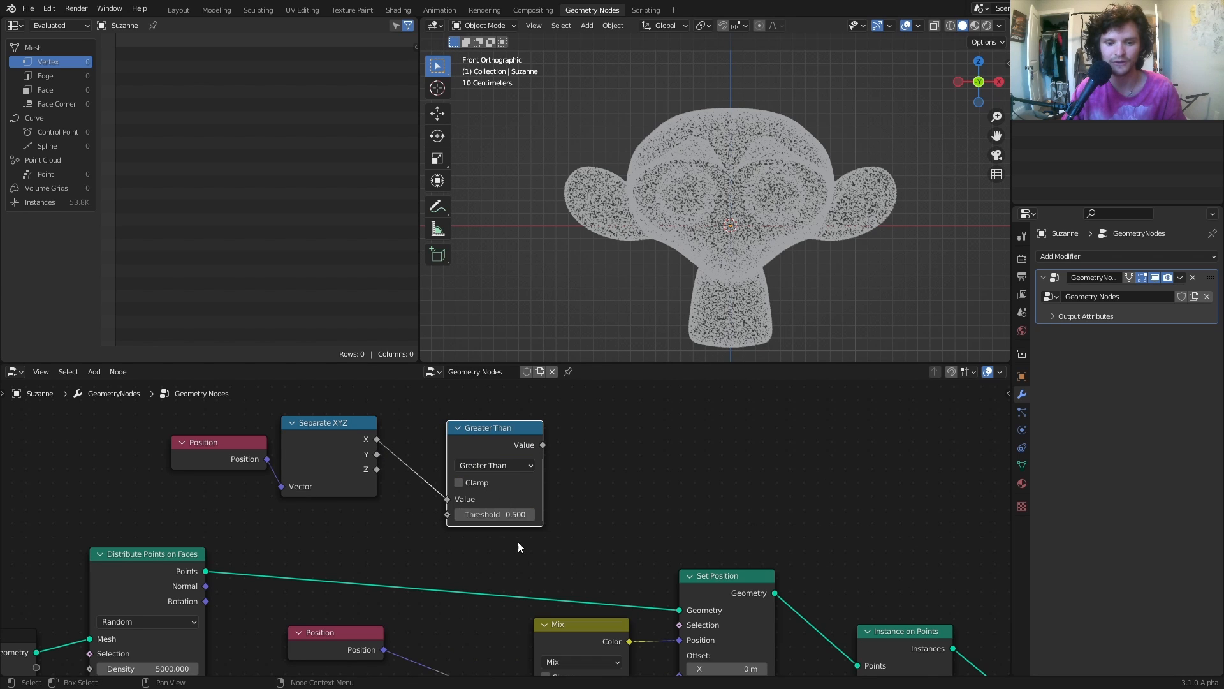
left_click_drag(547, 446, 677, 625)
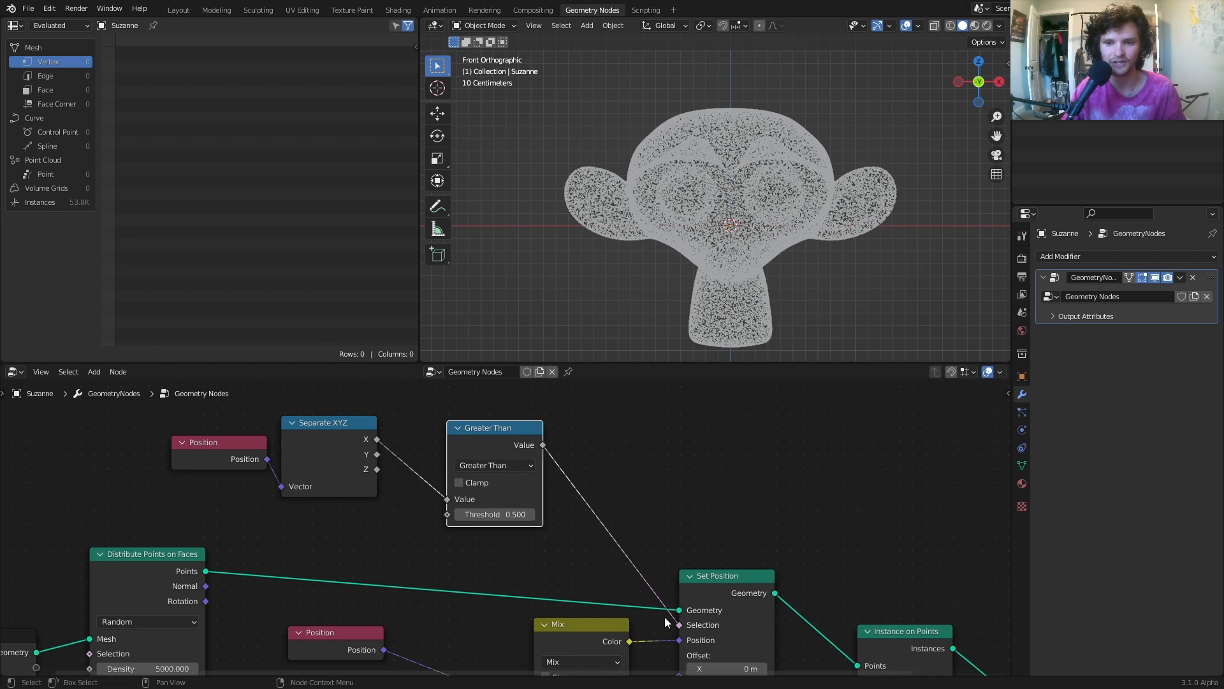
Set the Mix factor to 1 and vary the Greater Than threshold, leaving it at -0.140.
middle_click_drag(499, 587, 466, 525)
left_click_drag(576, 627, 657, 628)
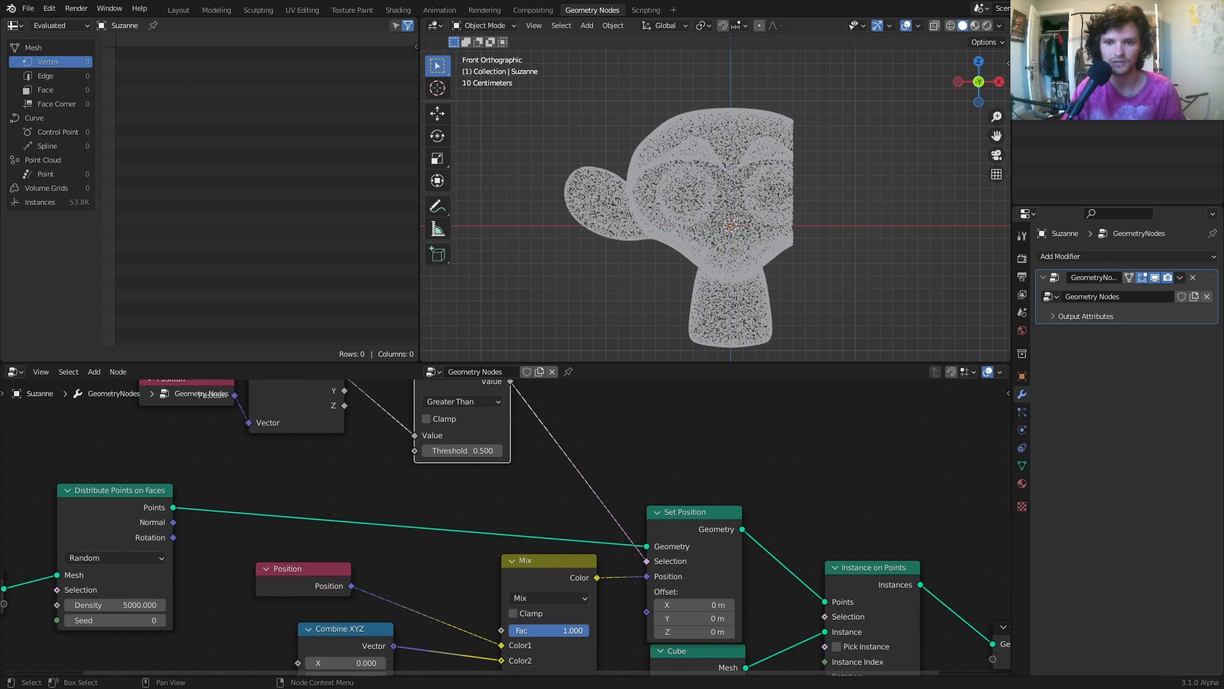
scroll(771, 132, "down", 3)
mouse_move(474, 451)
left_mouse_down()
mouse_move(514, 451)
mouse_move(406, 450)
mouse_move(484, 451)
left_mouse_up()
middle_click_drag(790, 158, 695, 217)
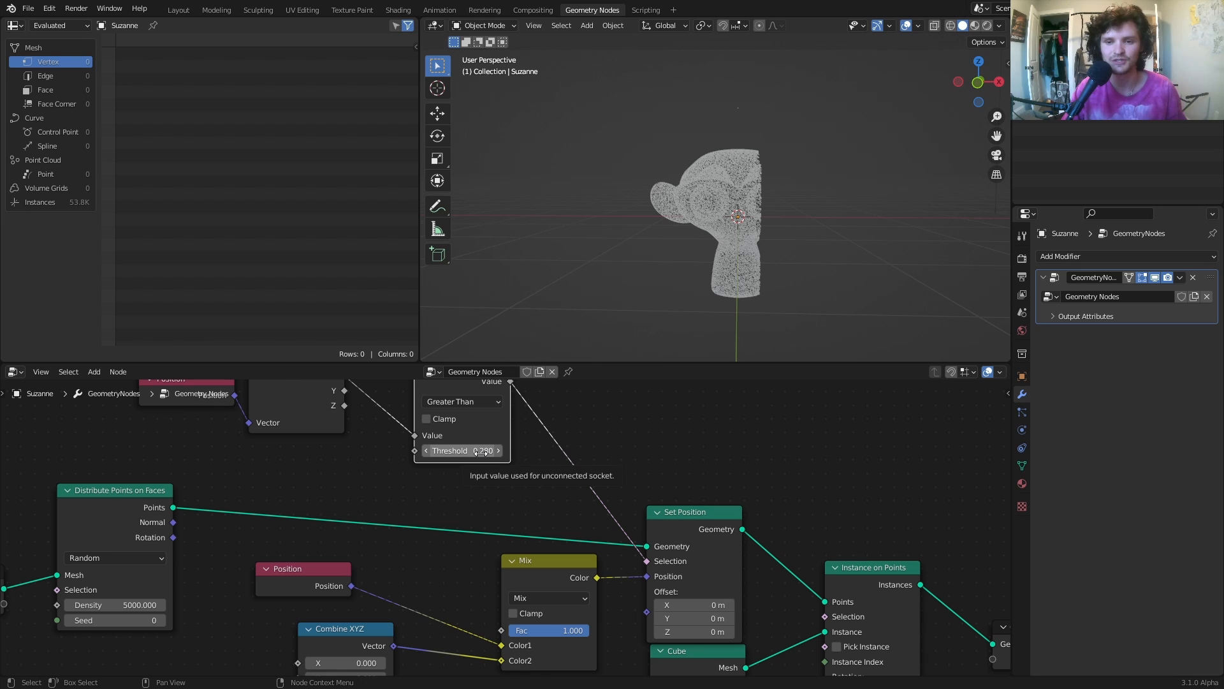
left_click_drag(481, 450, 443, 450)
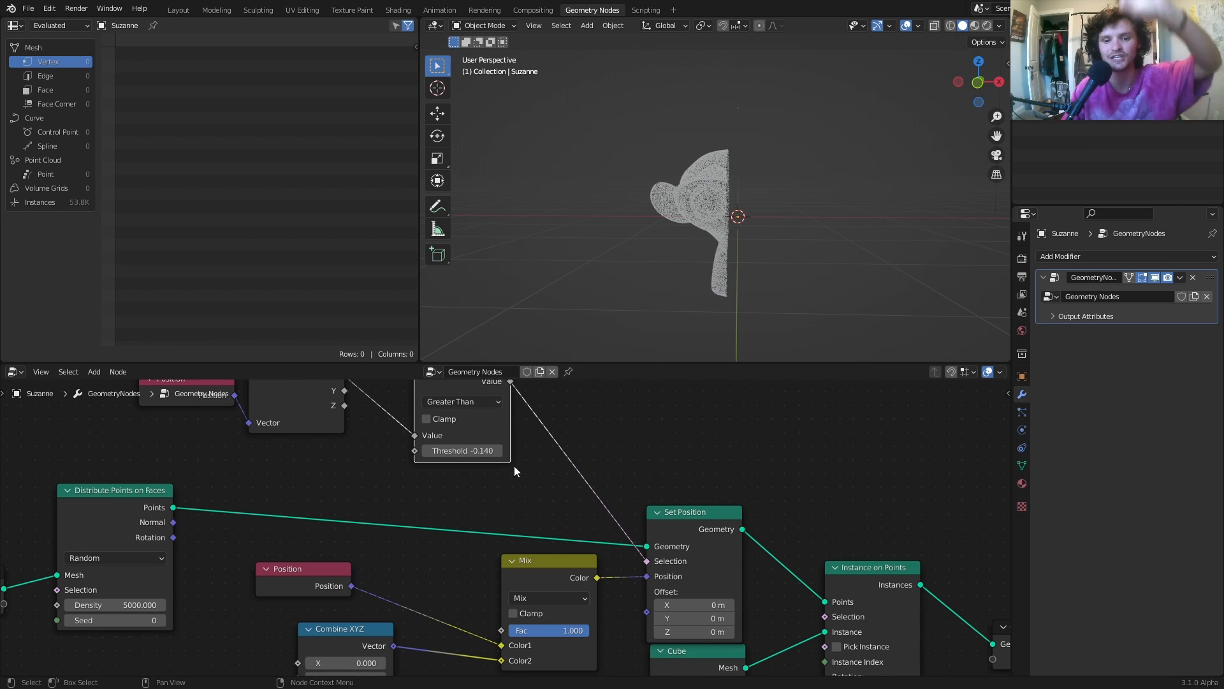
scroll(515, 528, "down", 2)
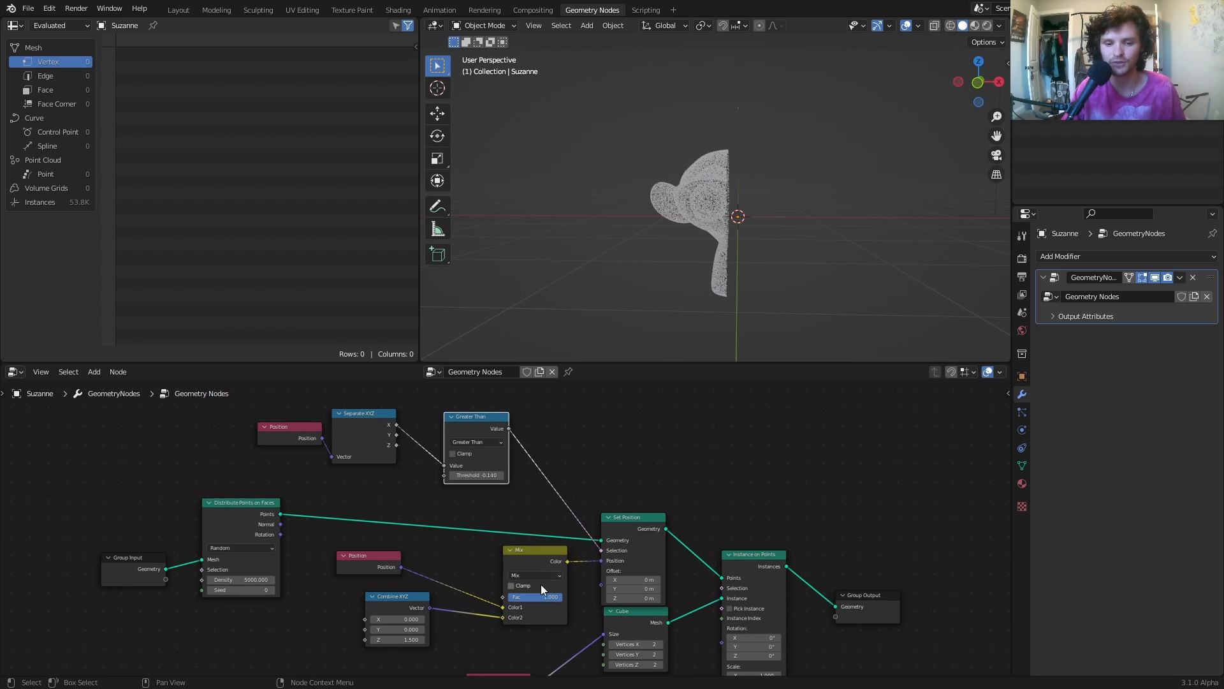
mouse_move(542, 596)
left_mouse_down()
mouse_move(486, 596)
mouse_move(562, 596)
left_mouse_up()
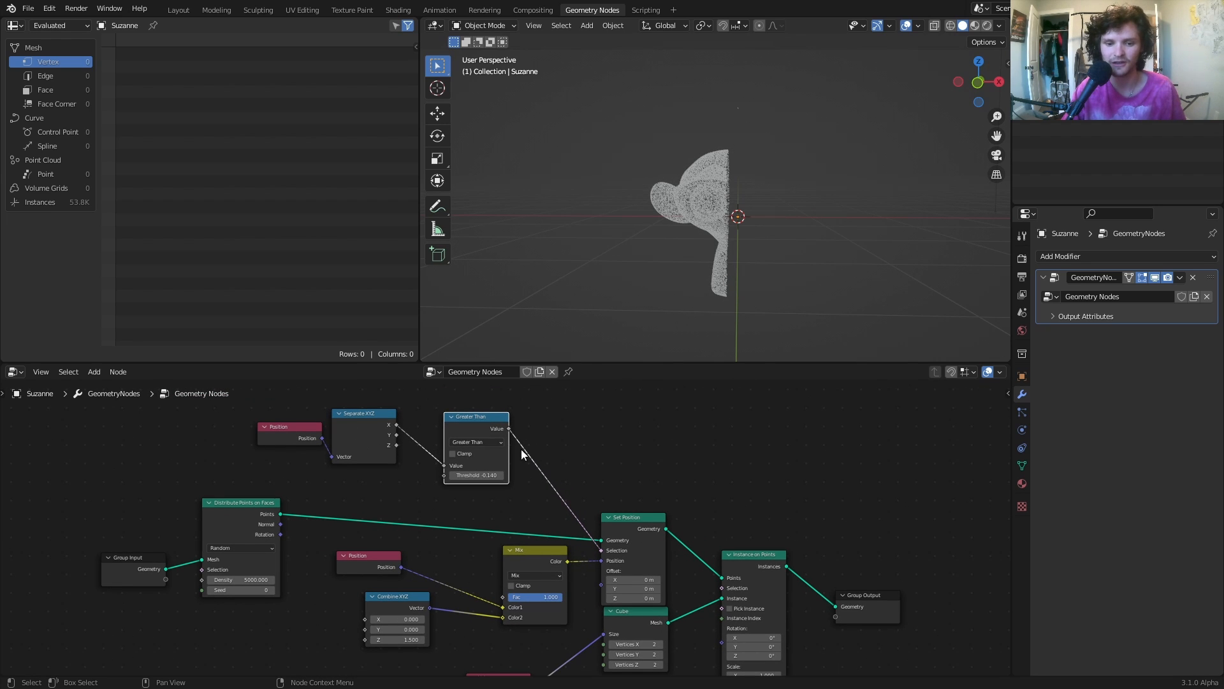
Space out the nodes, placing Greater Than above Set Position and the Position and Separate XYZ pair above Distribute Points on Faces.
left_click_drag(501, 435, 580, 427)
scroll(434, 447, "up", 2)
middle_click_drag(428, 449, 592, 487)
left_click_drag(342, 468, 496, 454)
left_click_drag(494, 434, 366, 436)
left_click(497, 464)
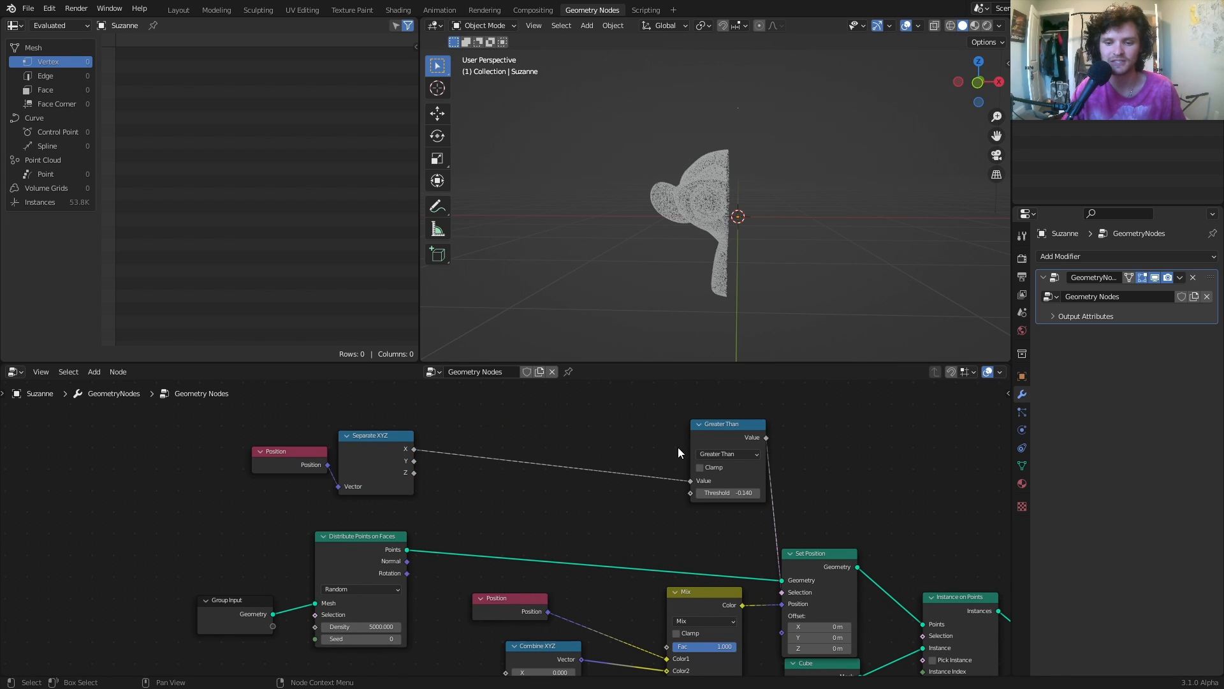
Add a Value node between Separate XYZ and Greater Than and connect it to the Greater Than threshold.
scroll(600, 451, "up", 4)
middle_click_drag(601, 451, 450, 469)
key("shift+a")
left_click(452, 424)
type("va")
key("Return")
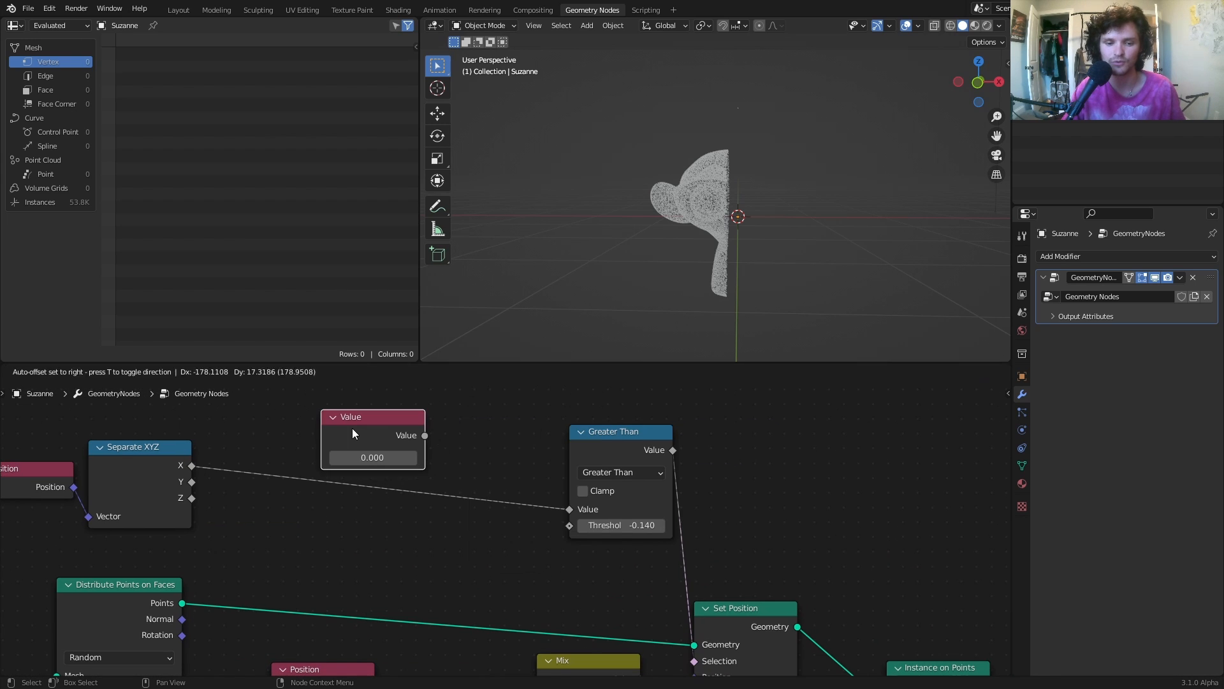
left_click(353, 430)
right_click_drag(397, 437, 626, 519, "alt")
Set the new Value node to -0.200 and move it just below the Separate XYZ node.
left_click_drag(373, 458, 376, 459)
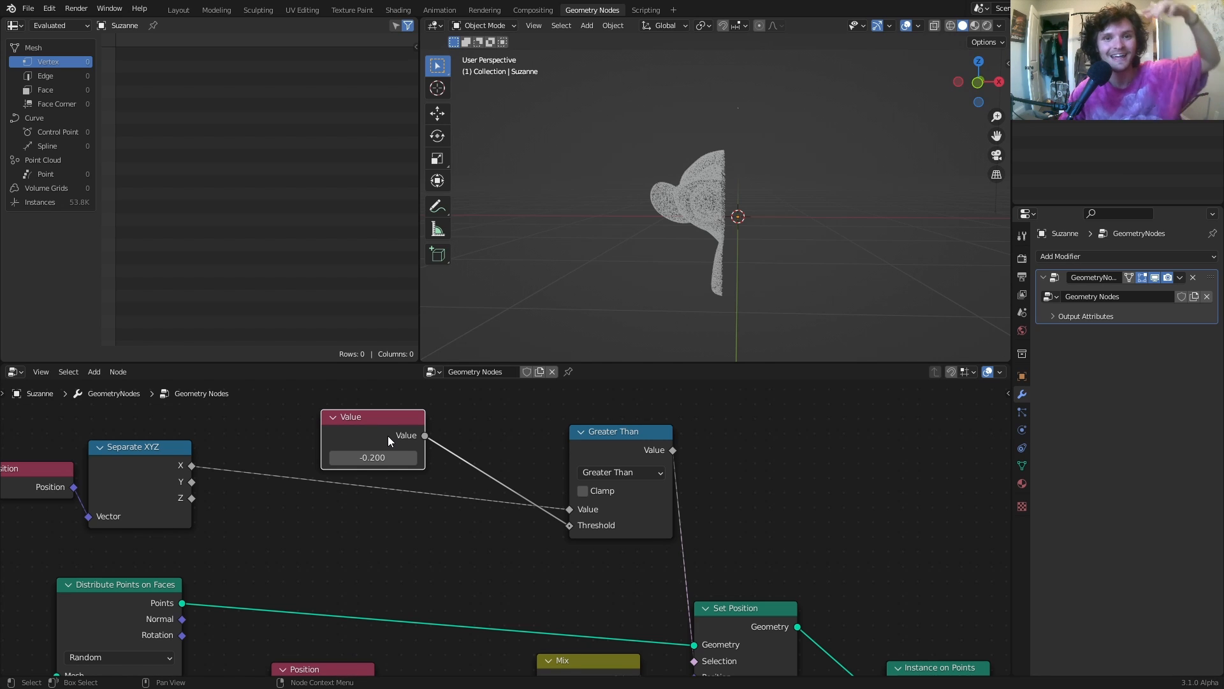
left_click_drag(388, 434, 272, 524)
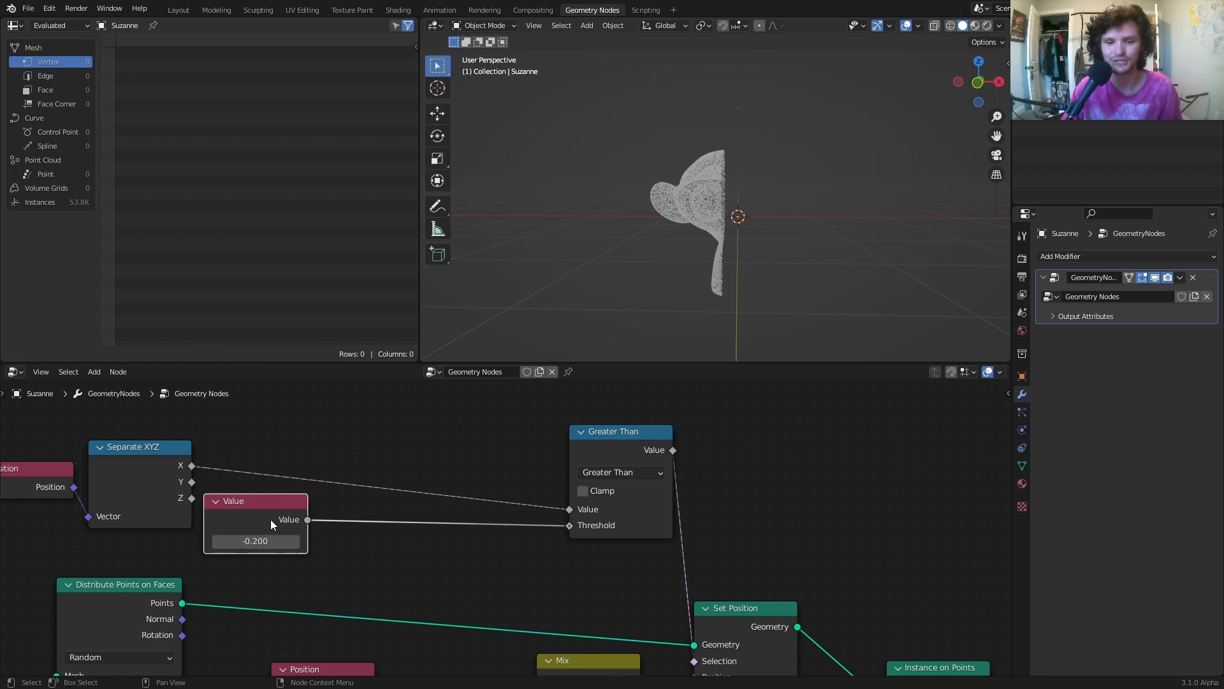
Duplicate the Greater Than node above the original, feed it from the Value node, and change the copy to Subtract.
scroll(432, 456, "down", 2)
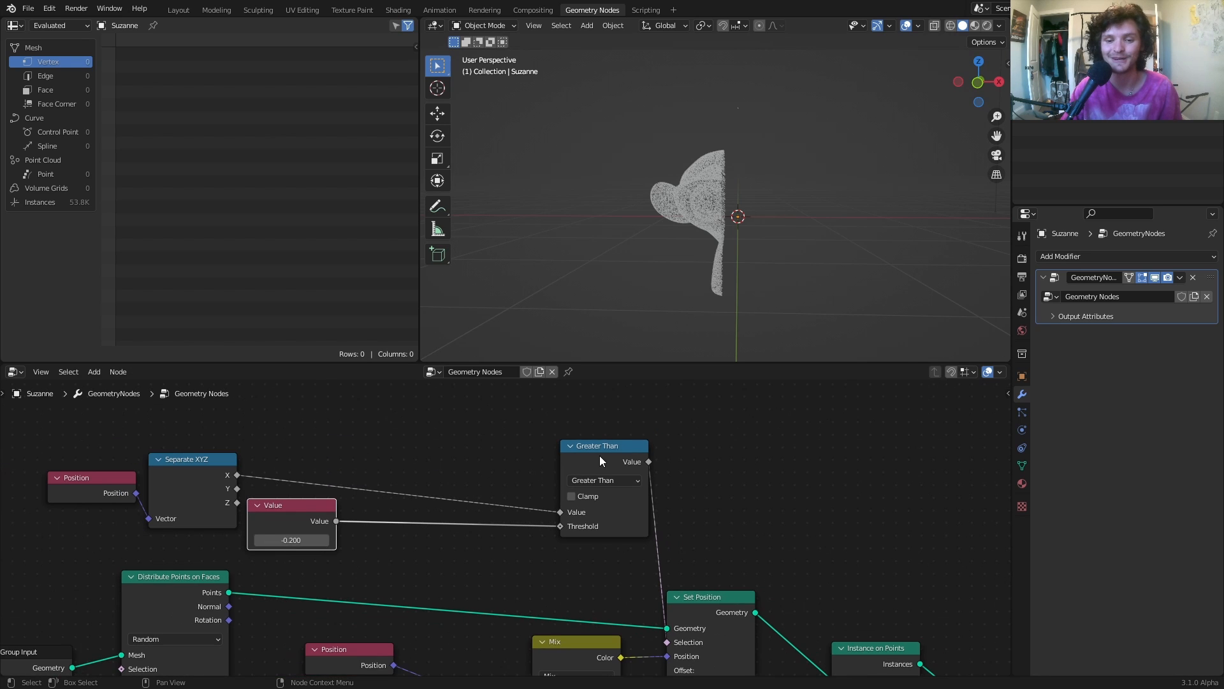
left_click(599, 456)
middle_click_drag(506, 454, 538, 480)
key("shift+d")
left_click(376, 442)
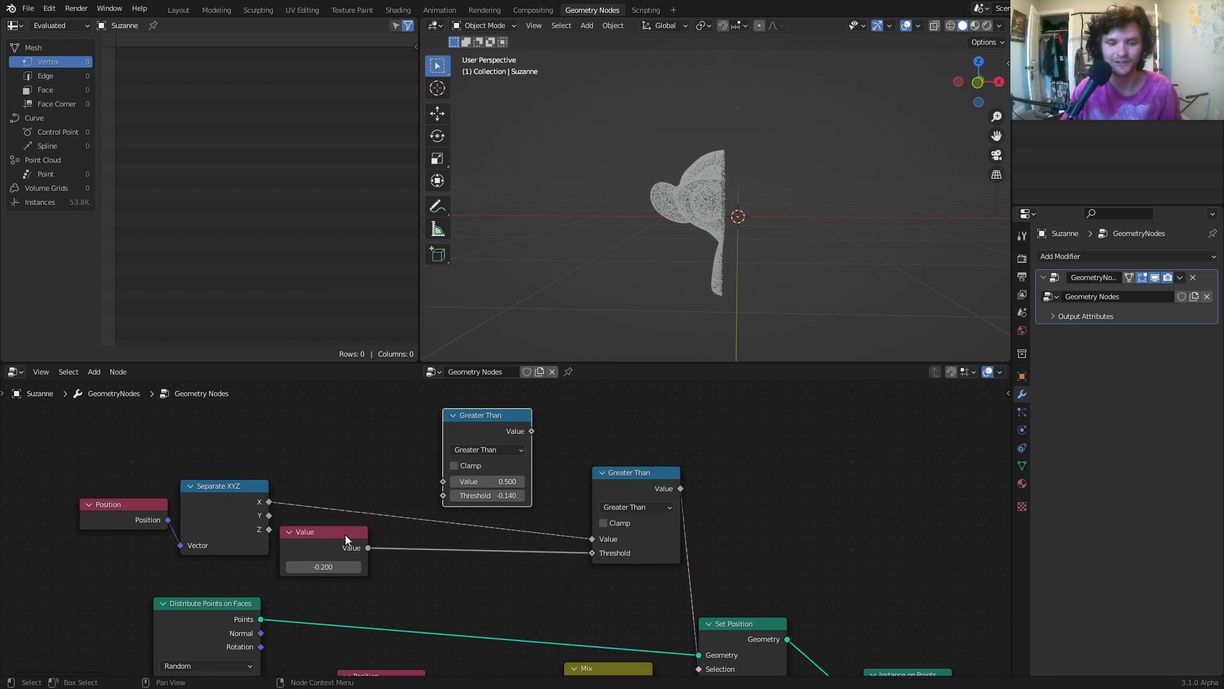
left_click_drag(368, 548, 443, 482)
left_click(476, 450)
left_click(506, 482)
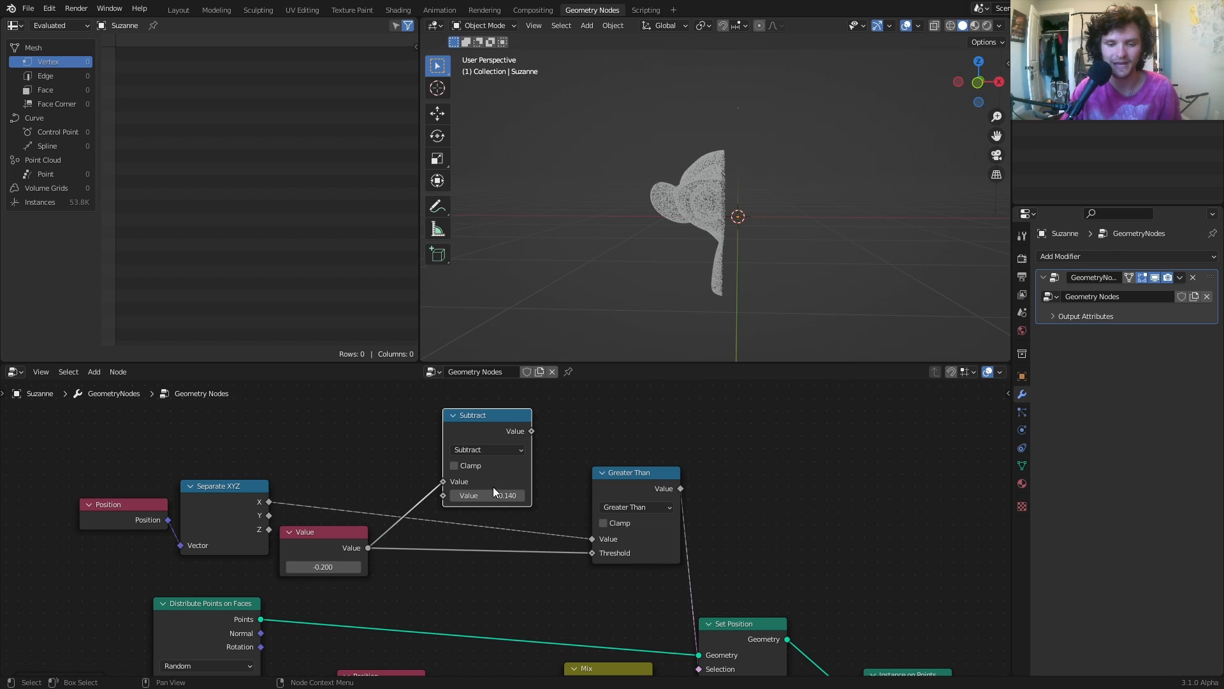
Connect Subtract to compute Separate XYZ's X minus the Value node, and move the Separate XYZ and Subtract nodes to tidy the links.
left_click_drag(269, 502, 447, 482)
left_click_drag(257, 493, 271, 458)
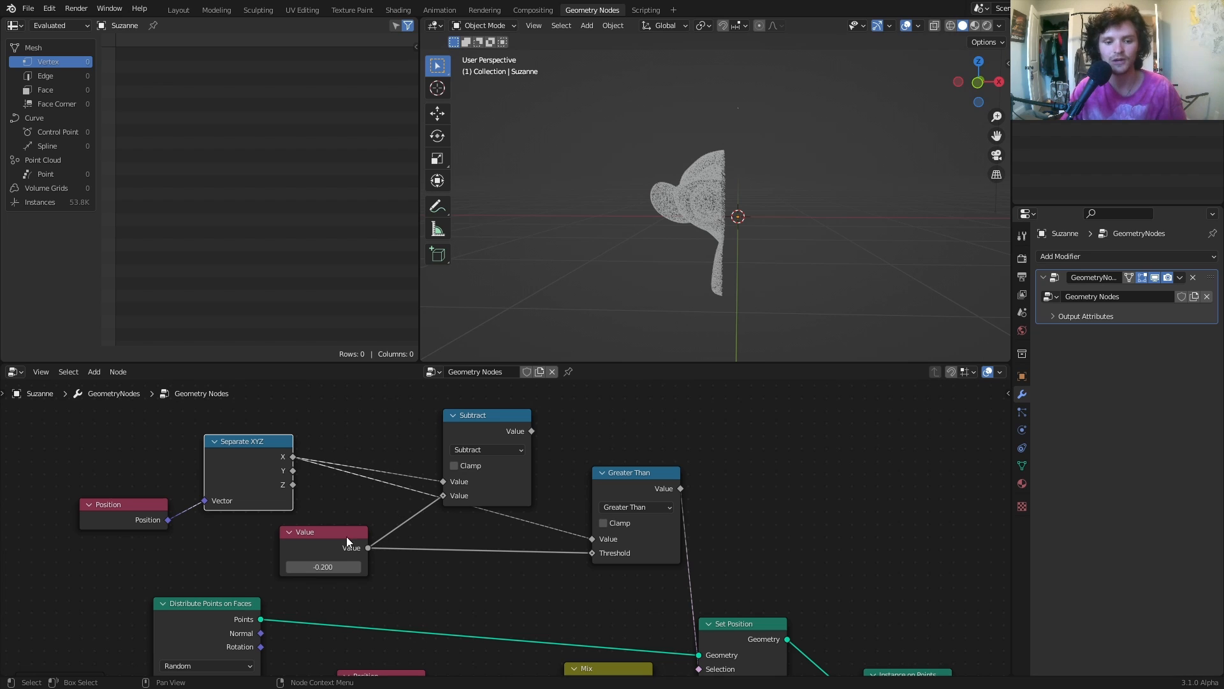
left_click_drag(471, 420, 402, 401)
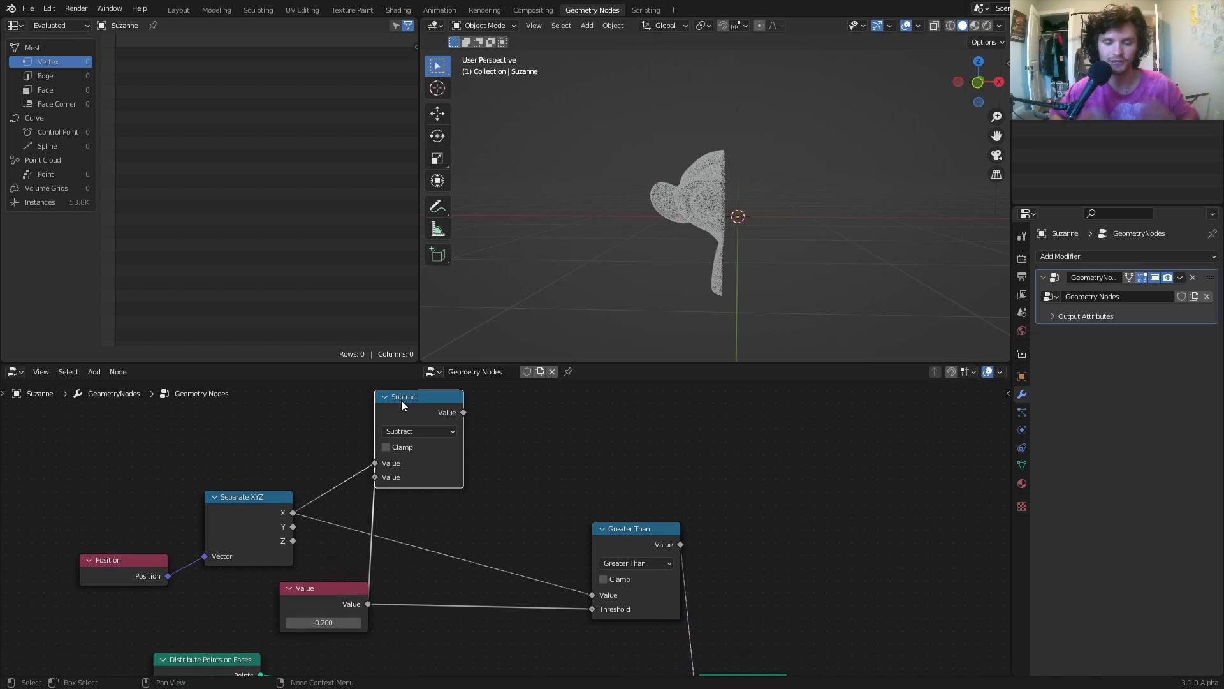
Duplicate the Subtract node beside the original, feed it the subtraction result, and change the copy to Absolute.
key("shift+d")
left_click(527, 410)
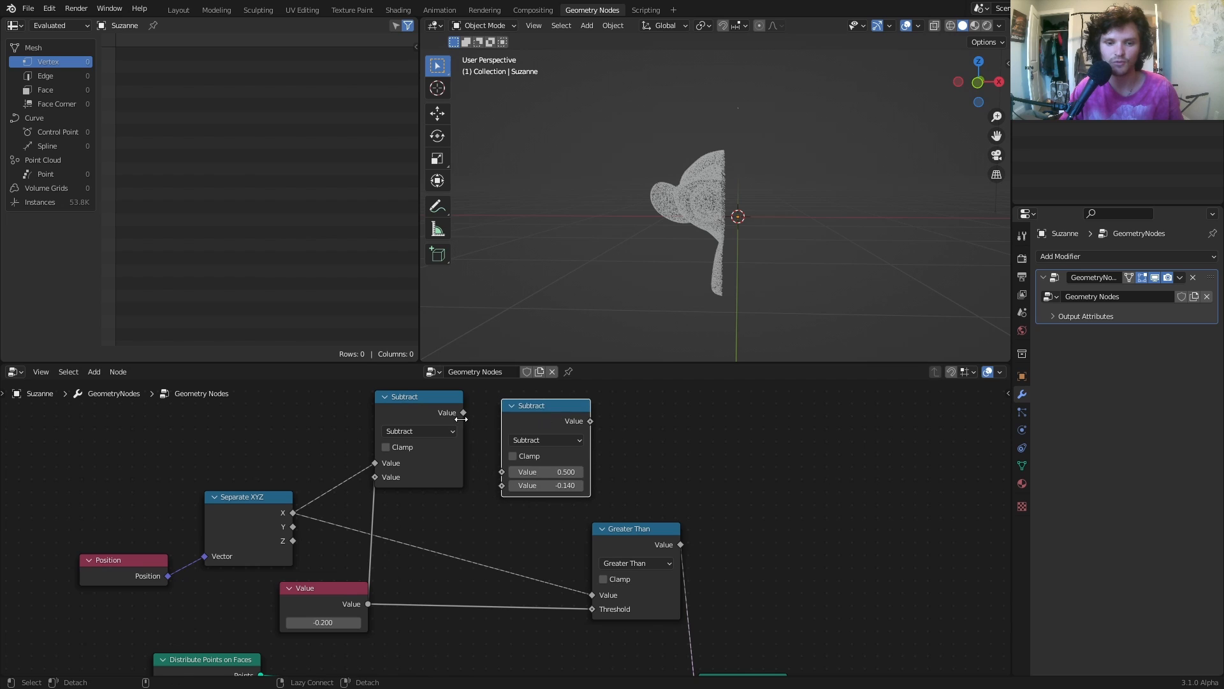
left_click_drag(463, 414, 501, 472)
left_click(563, 438)
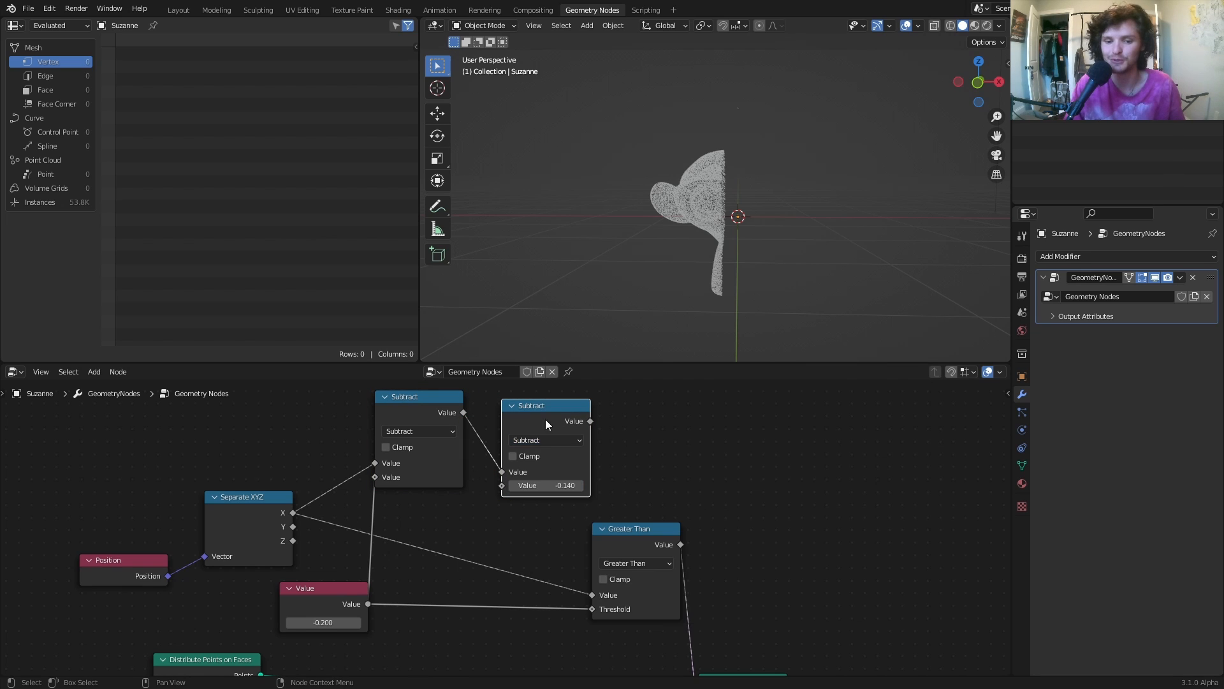
left_click(539, 441)
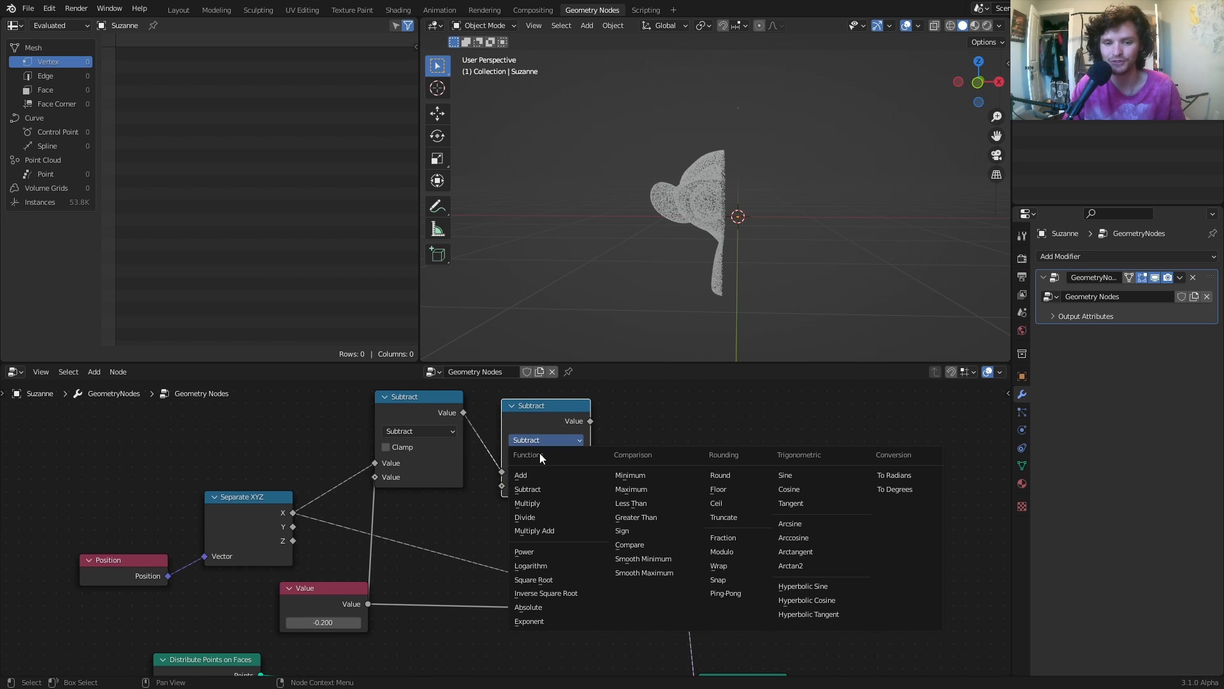
left_click(555, 603)
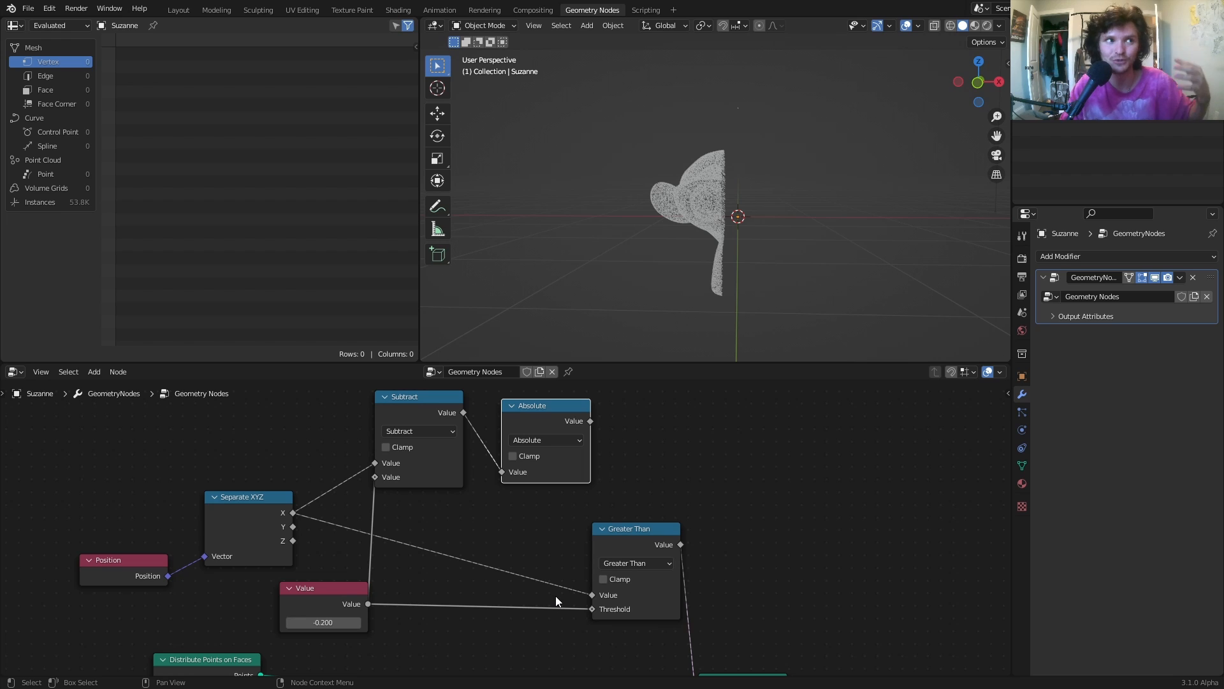
Connect the Absolute output to the Mix node's Fac and set the threshold Value node to 0.220.
middle_click_drag(582, 495, 557, 426, "ctrl")
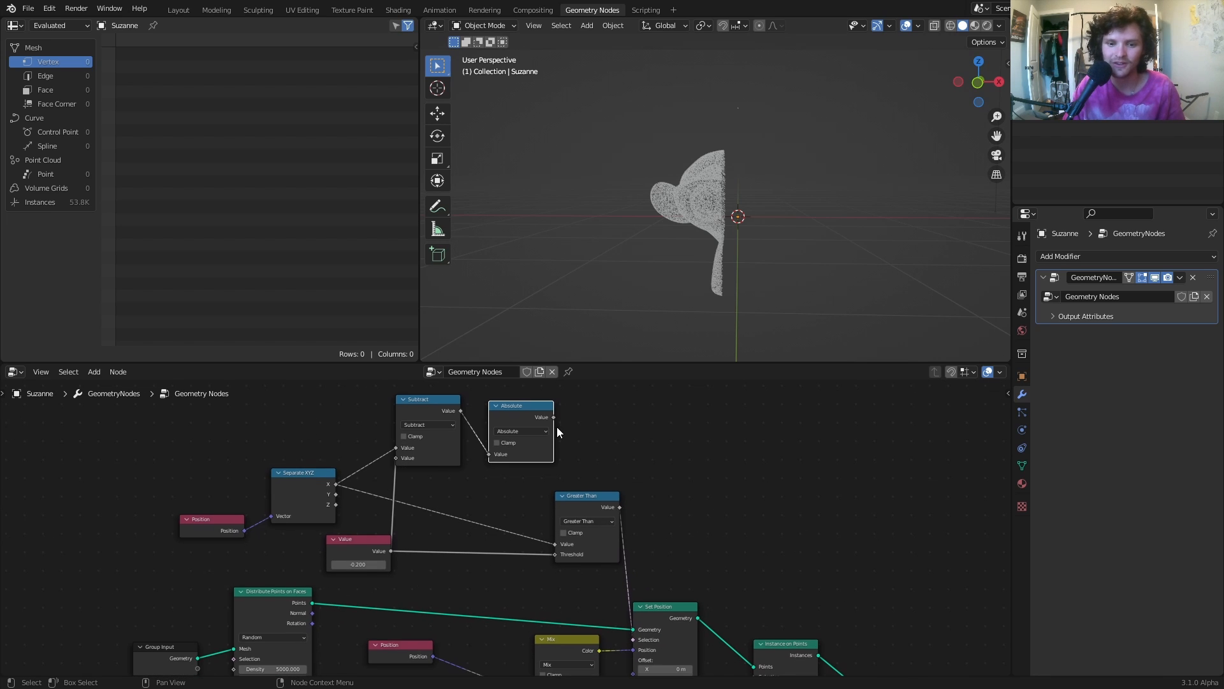
scroll(542, 447, "down", 2)
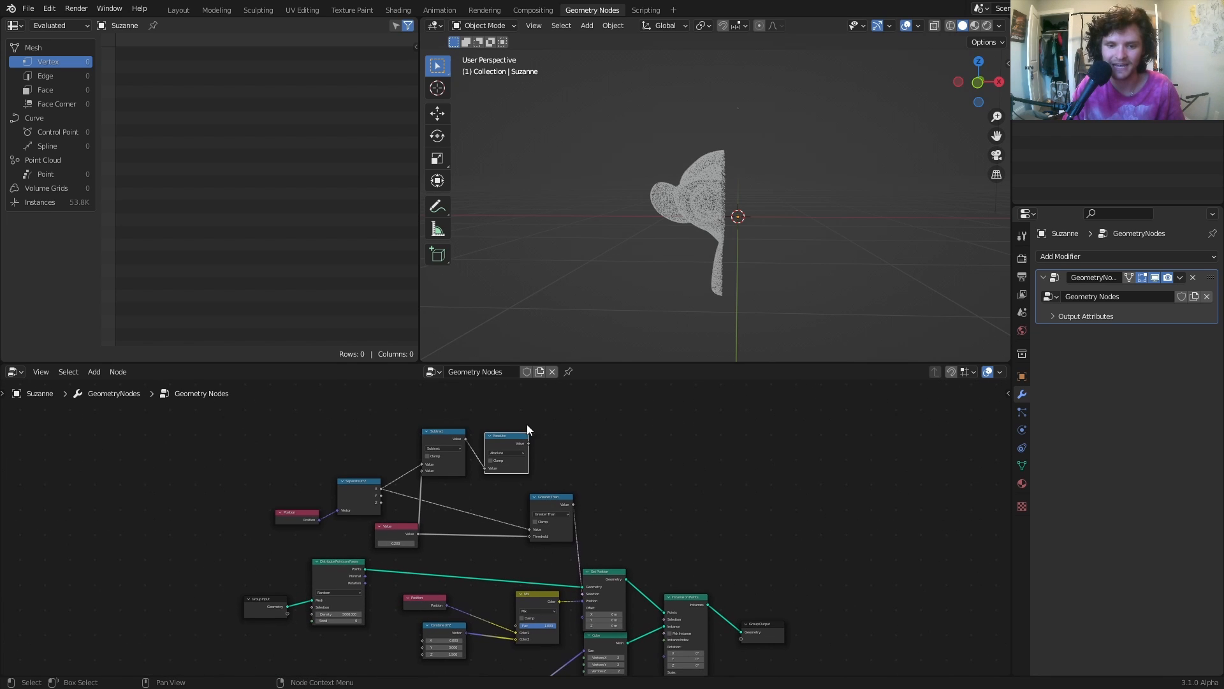
left_click_drag(527, 441, 533, 632)
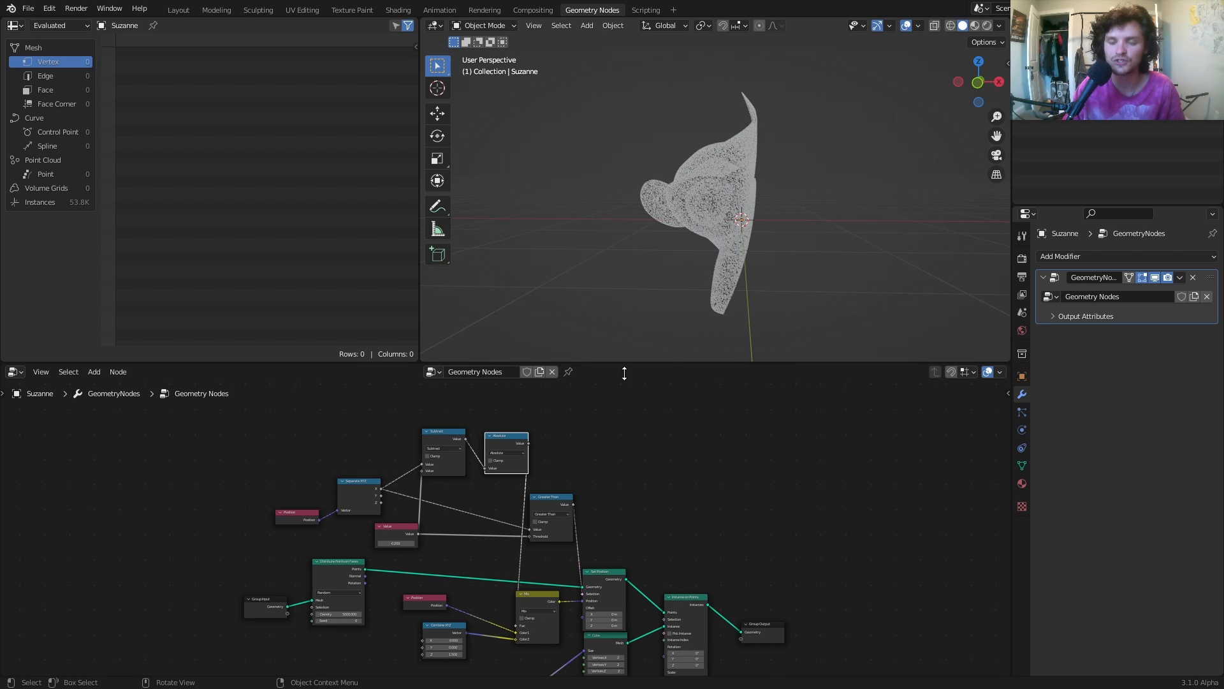
scroll(468, 545, "up", 2)
left_click_drag(370, 549, 398, 550)
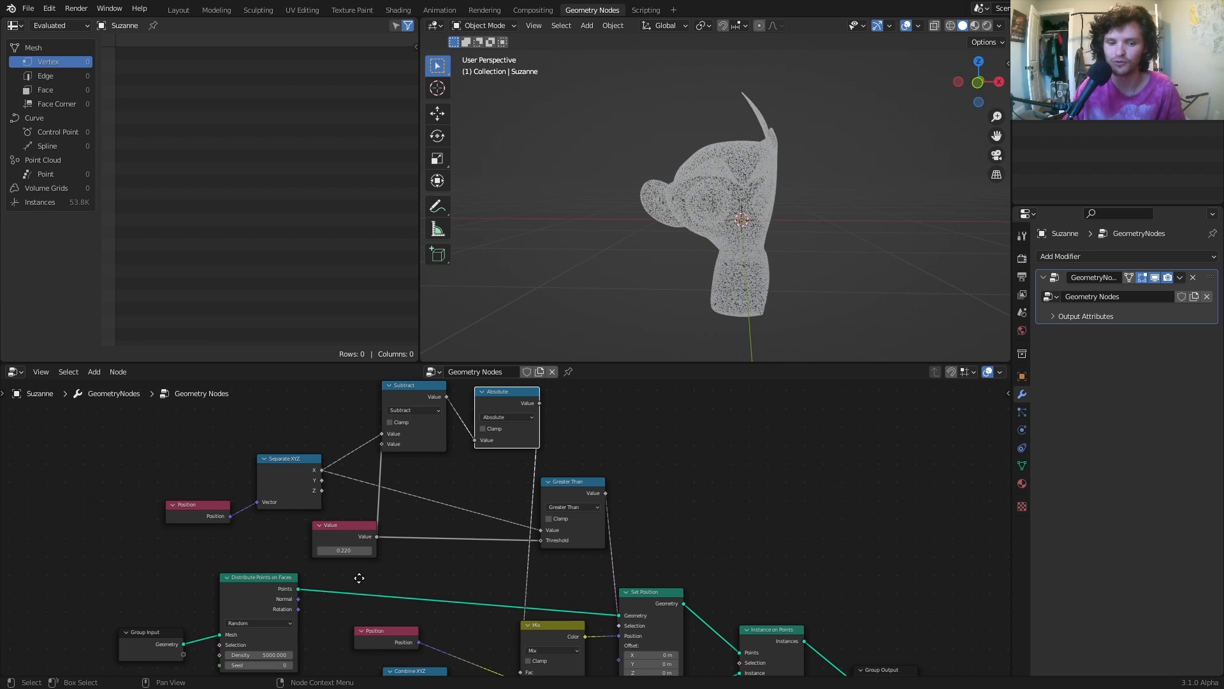
Try the Combine XYZ node's X at 1.5 while varying the threshold Value, and undo the changes.
middle_click_drag(359, 578, 381, 473)
scroll(459, 556, "up", 2)
mouse_move(447, 596)
left_mouse_down()
mouse_move(378, 596)
mouse_move(447, 596)
left_mouse_up()
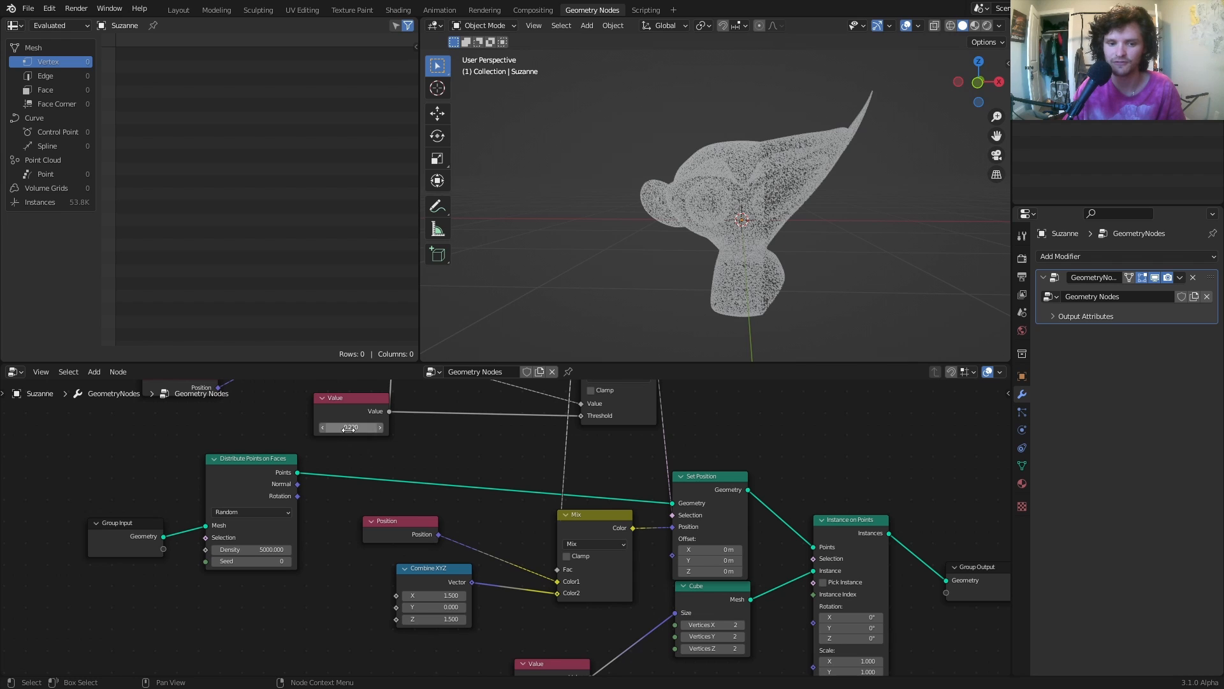
mouse_move(350, 428)
left_mouse_down()
mouse_move(376, 429)
mouse_move(331, 429)
mouse_move(349, 428)
left_mouse_up()
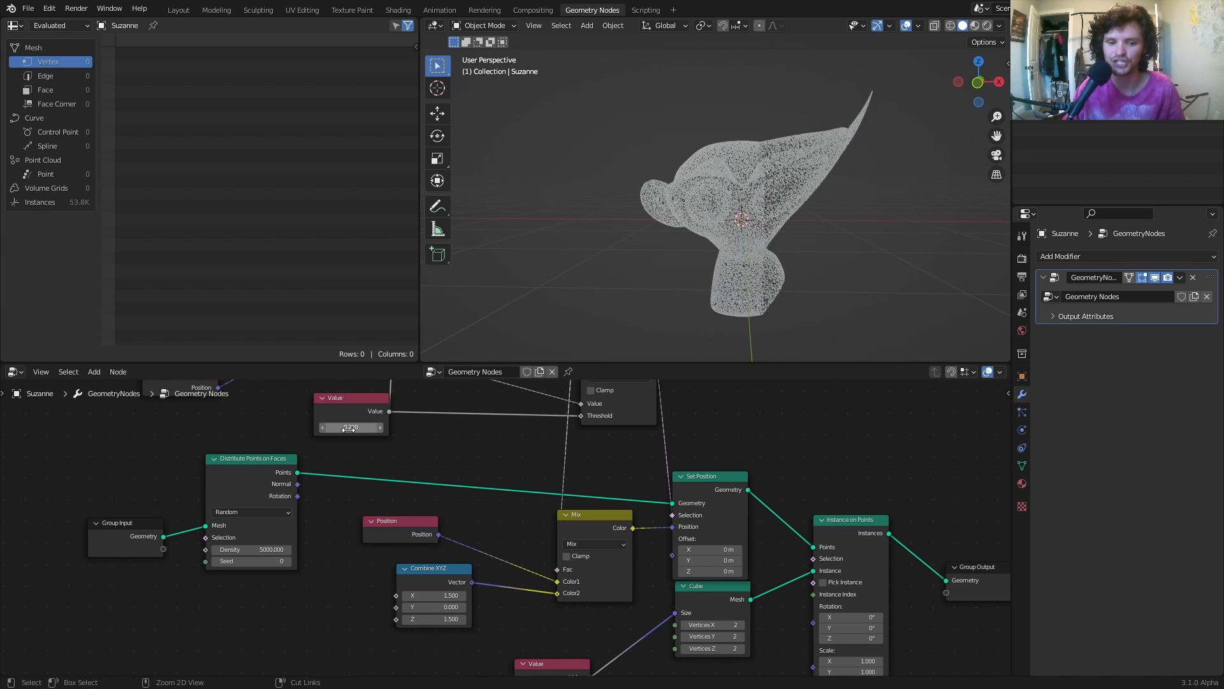
key("ctrl+z")
Save the project to the Desktop as ihaveapatreon.blend.
key("ctrl+s")
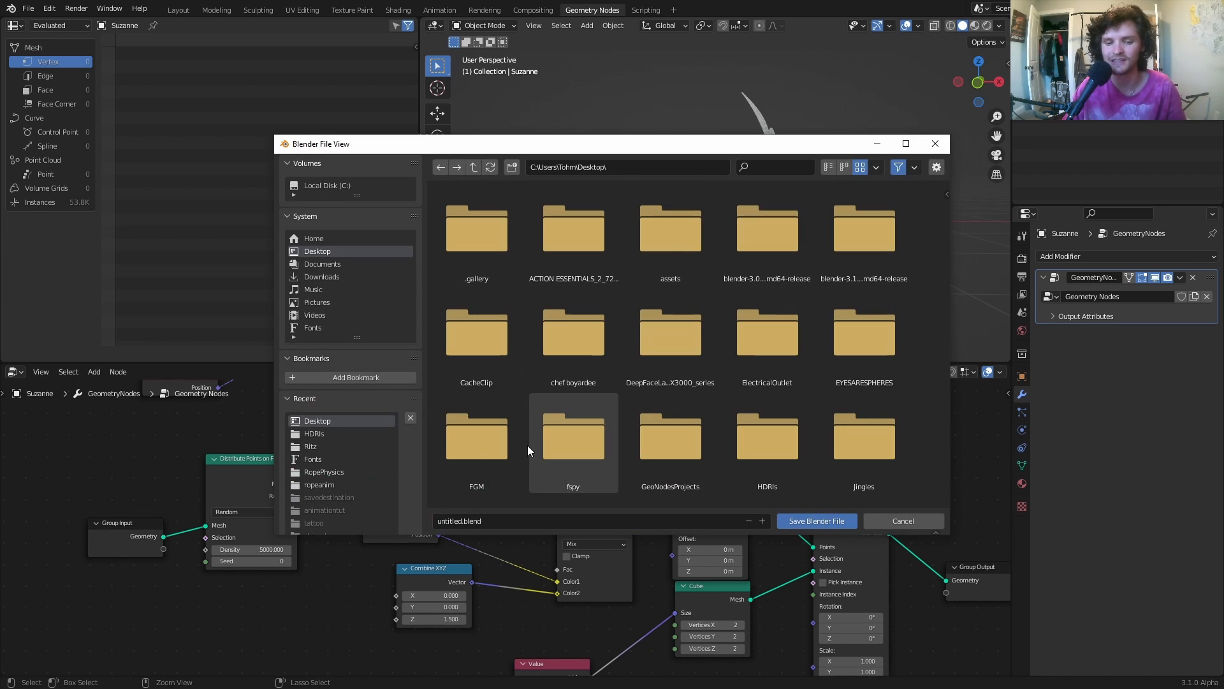
double_click(444, 521)
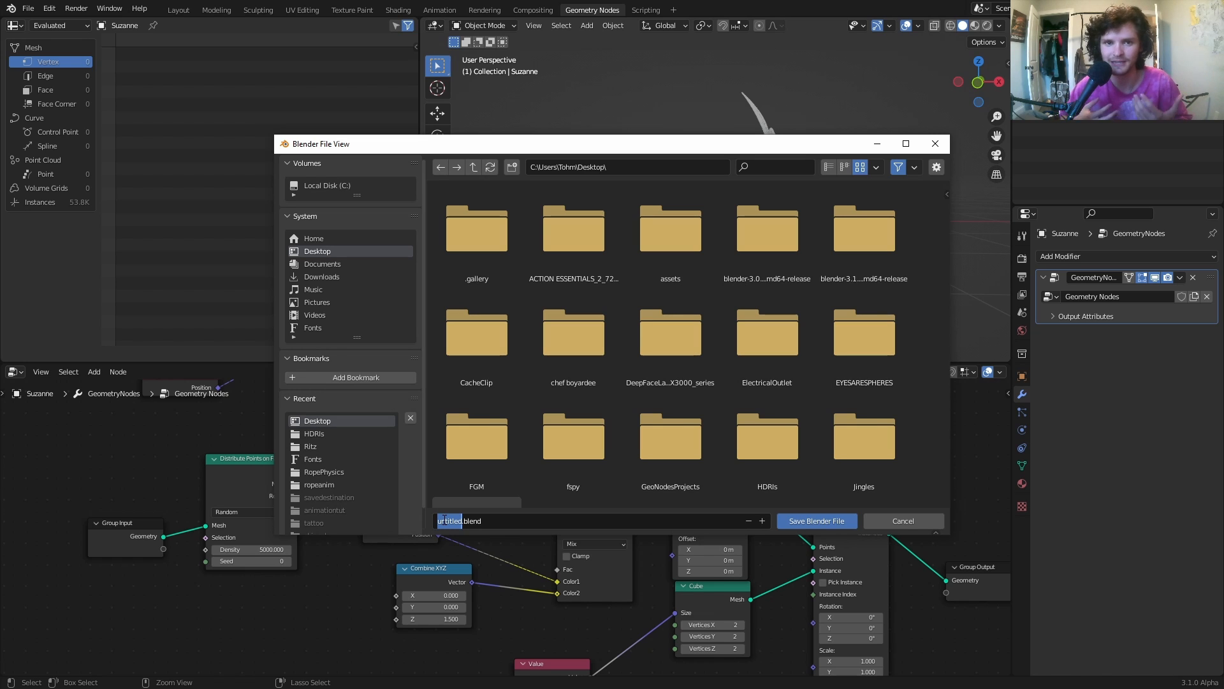
type("t")
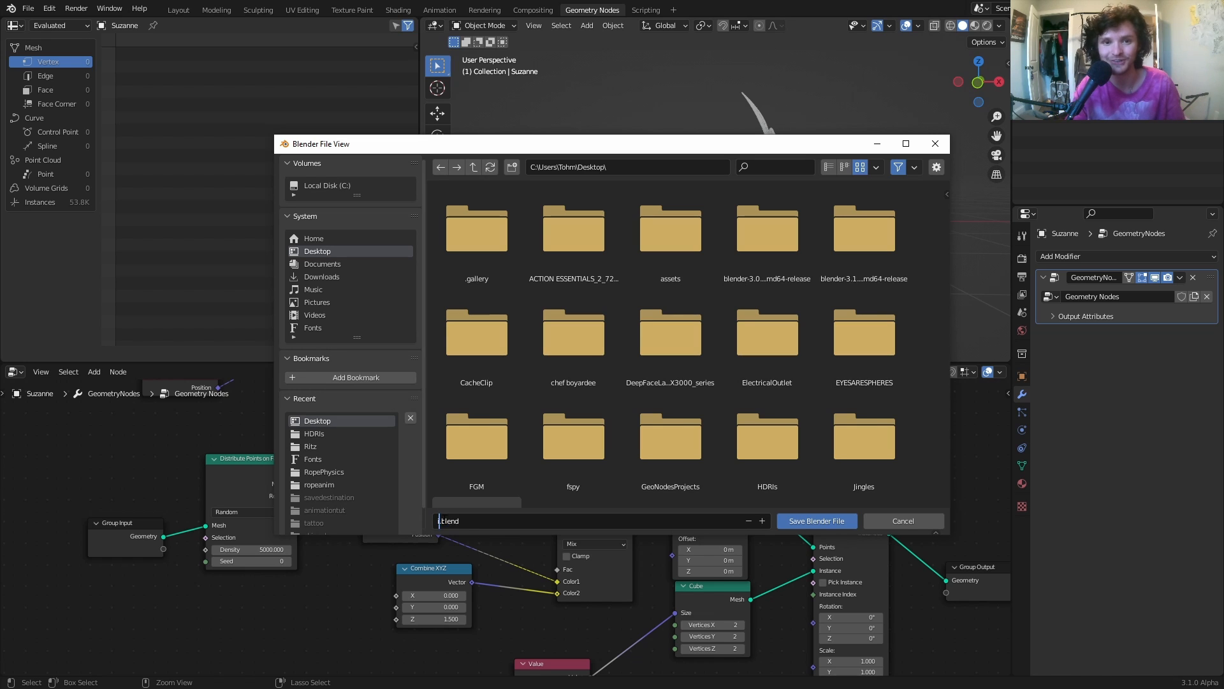
type("haveap")
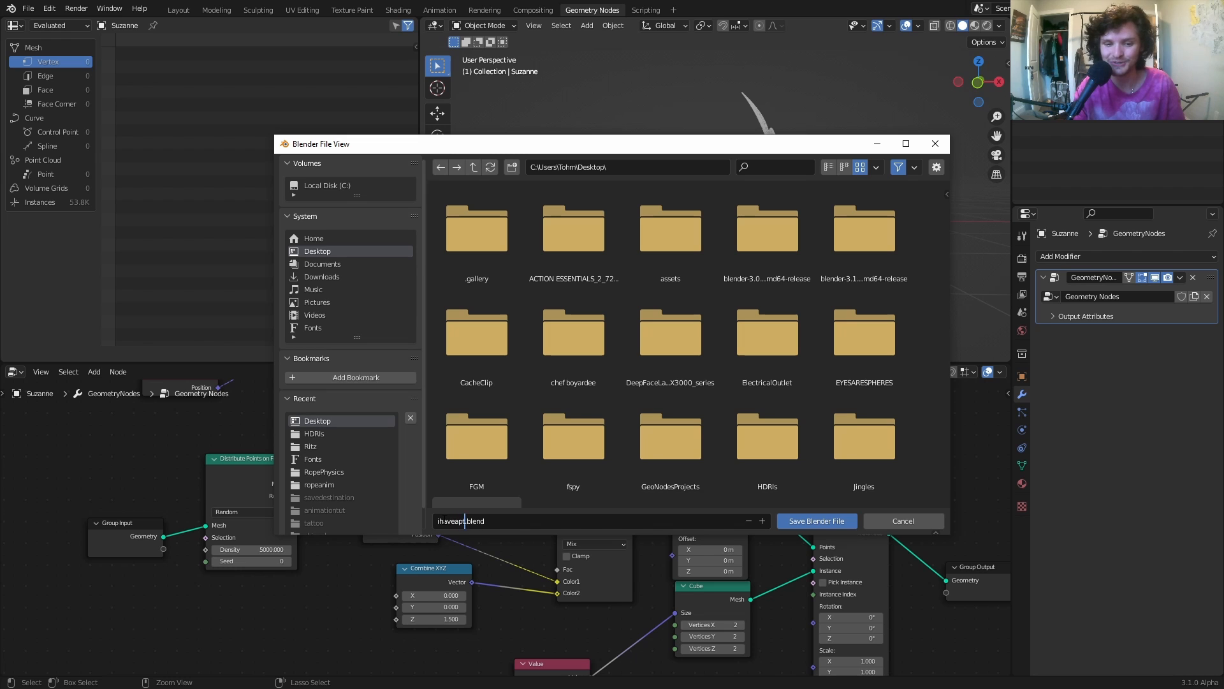
type("atreon")
key("Return")
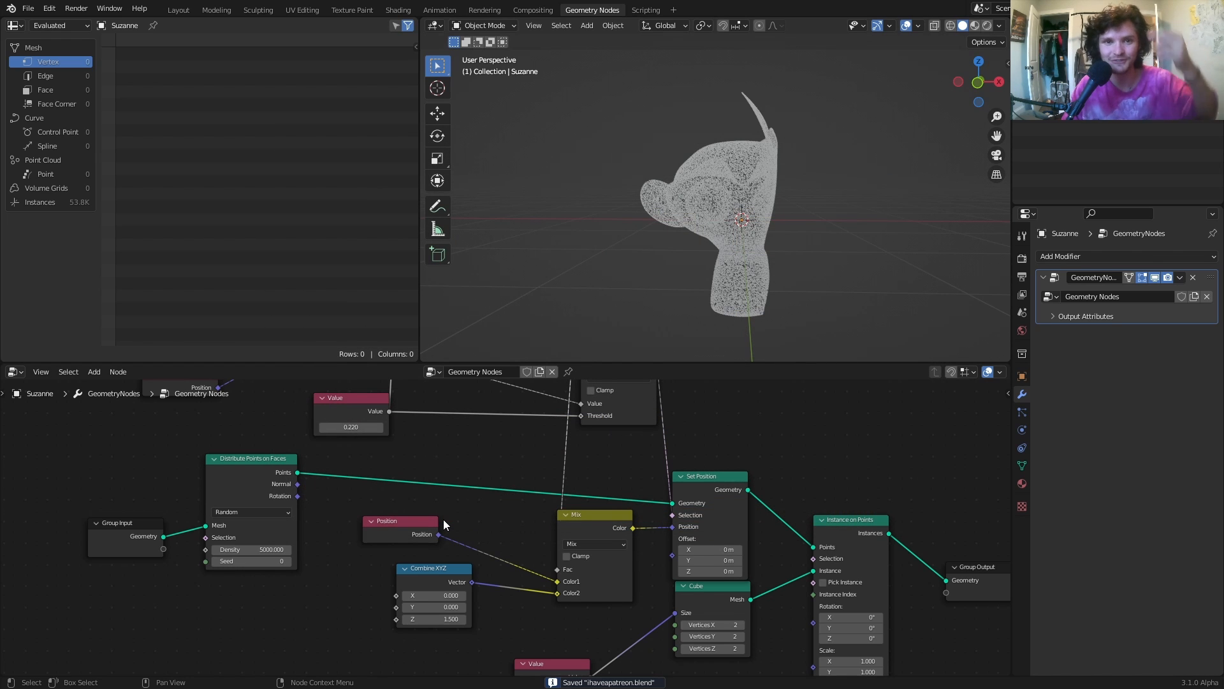
scroll(552, 495, "down", 2)
middle_click_drag(553, 495, 568, 596)
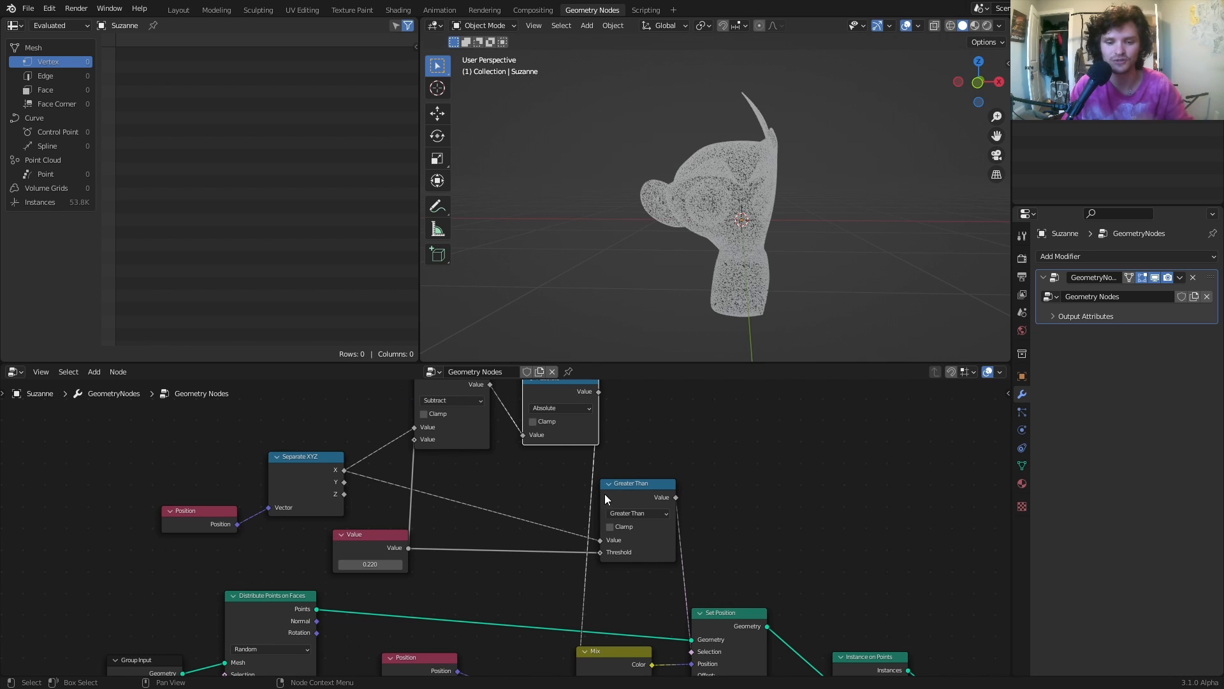
Move the Position node away from Separate XYZ and add a Noise Texture node below it.
middle_click_drag(577, 508, 553, 341)
middle_click_drag(474, 482, 546, 553)
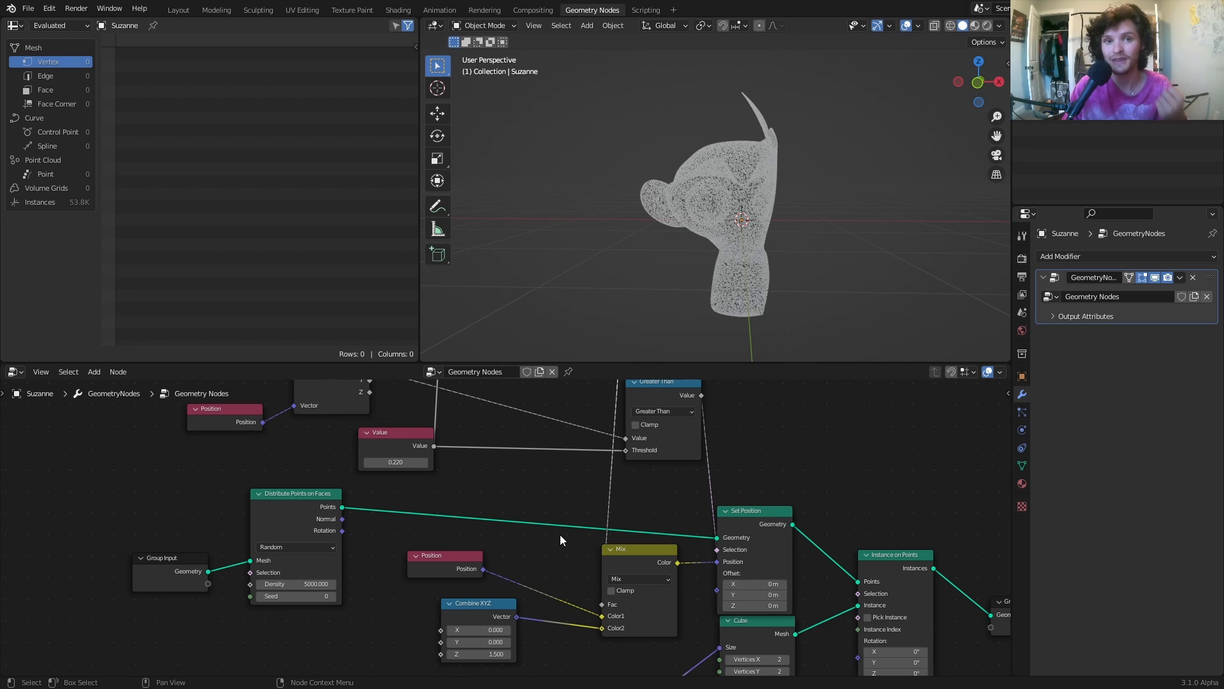
middle_click_drag(407, 504, 667, 561)
left_click_drag(466, 473, 246, 441)
scroll(246, 441, "up", 2)
key("shift+a")
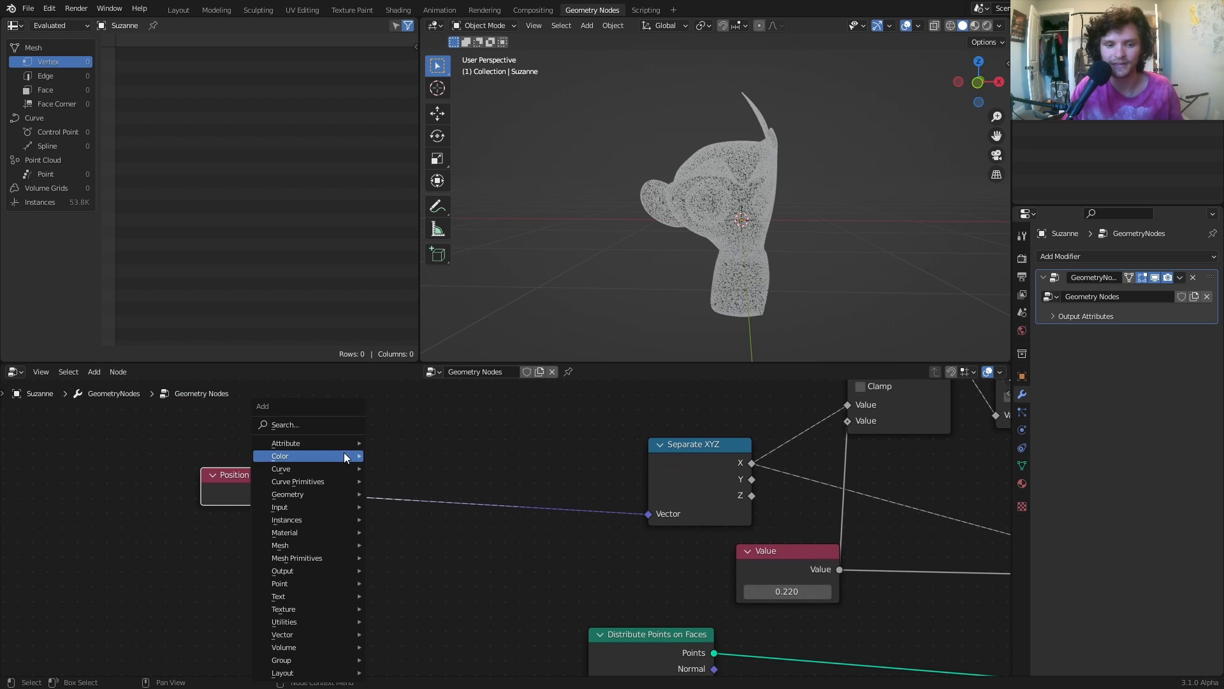
left_click(300, 422)
type("noi")
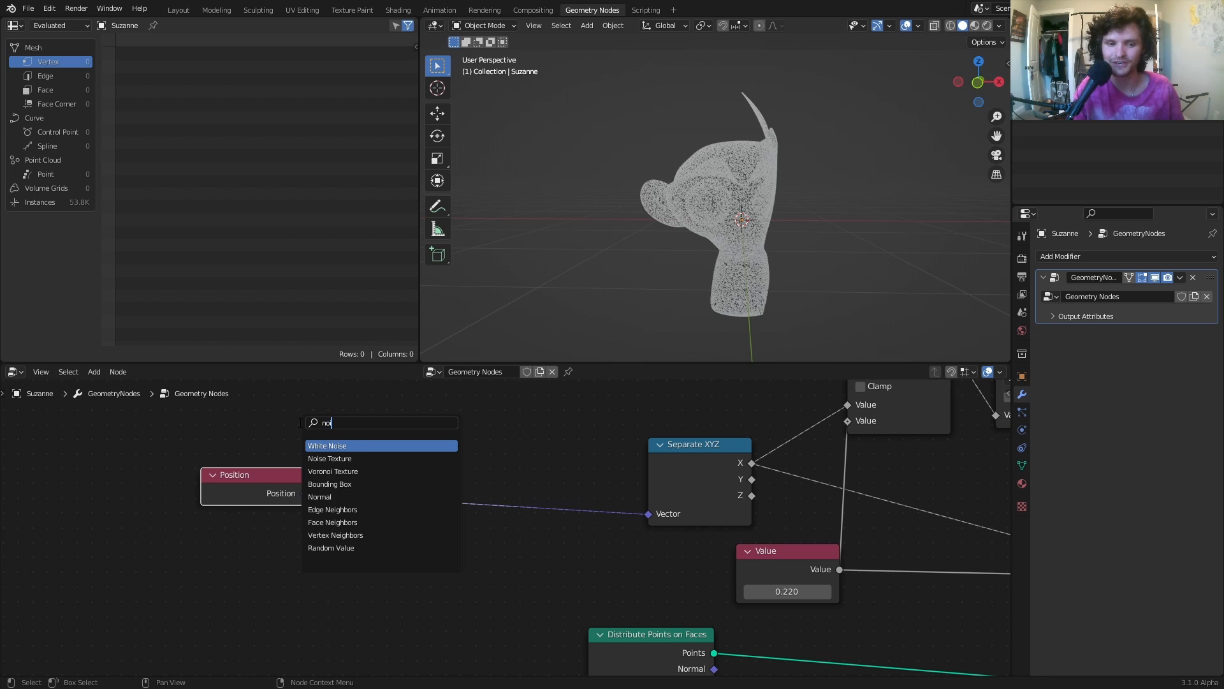
key("Down")
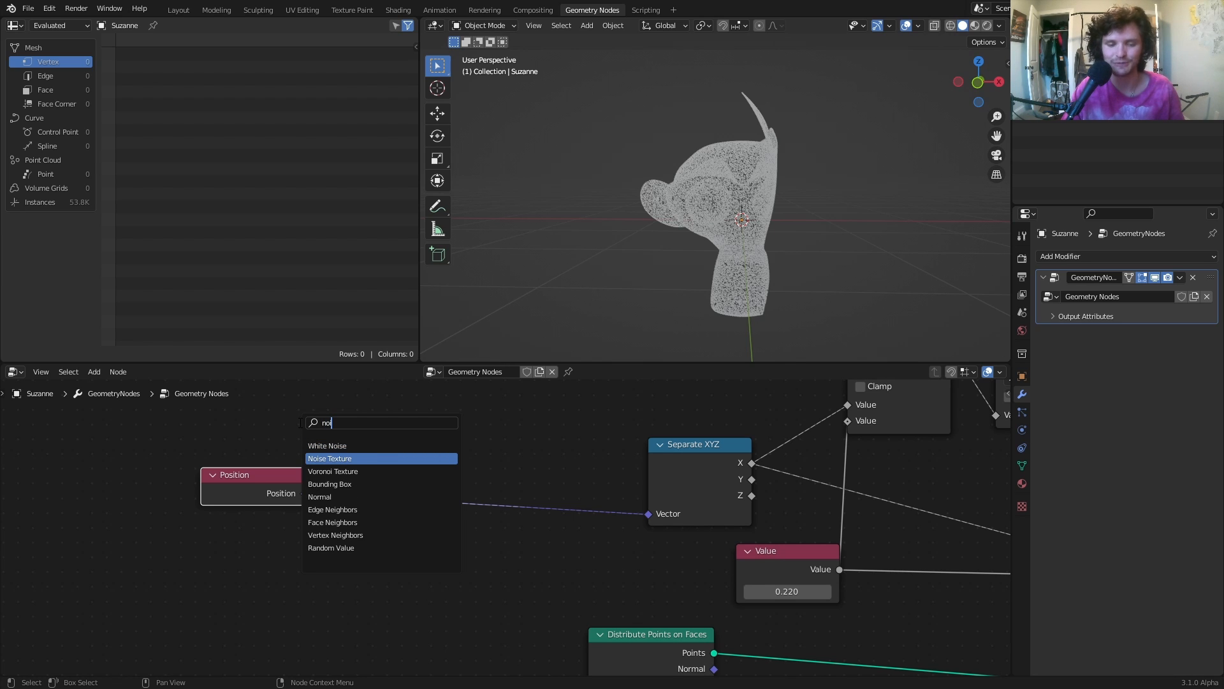
key("Return")
left_click(204, 523)
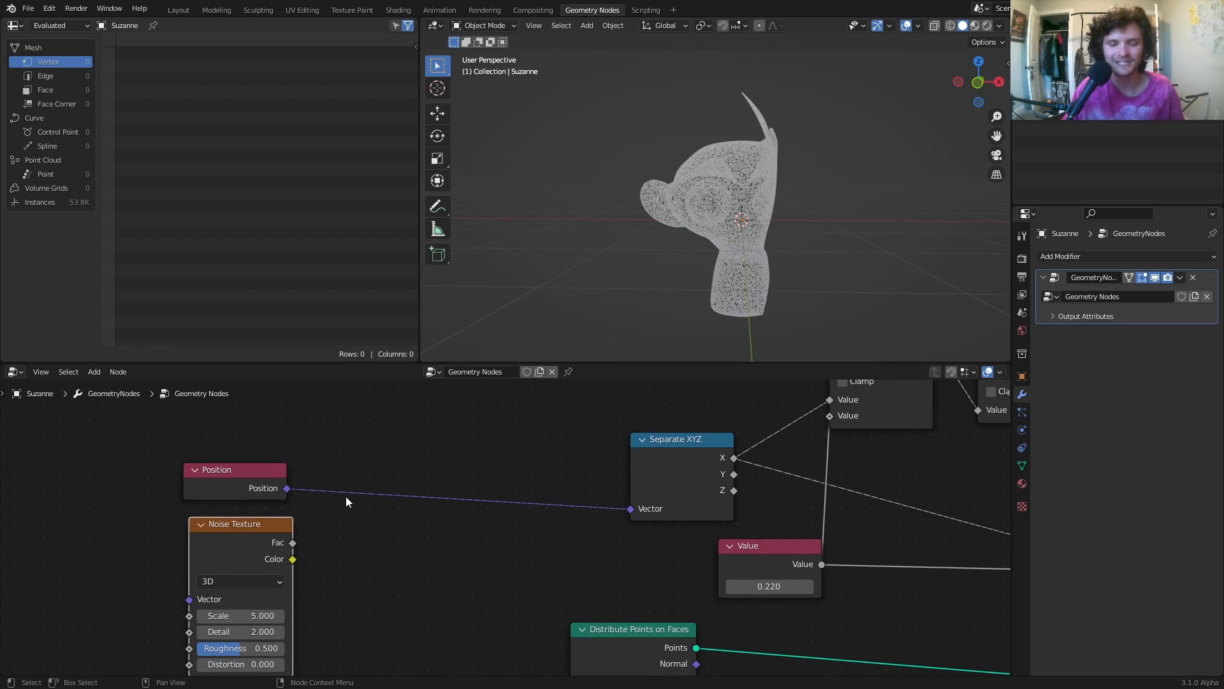
Insert a MixRGB node between Position and Separate XYZ, and connect the Noise Texture's Color to its Color2.
key("shift+a")
type("mi")
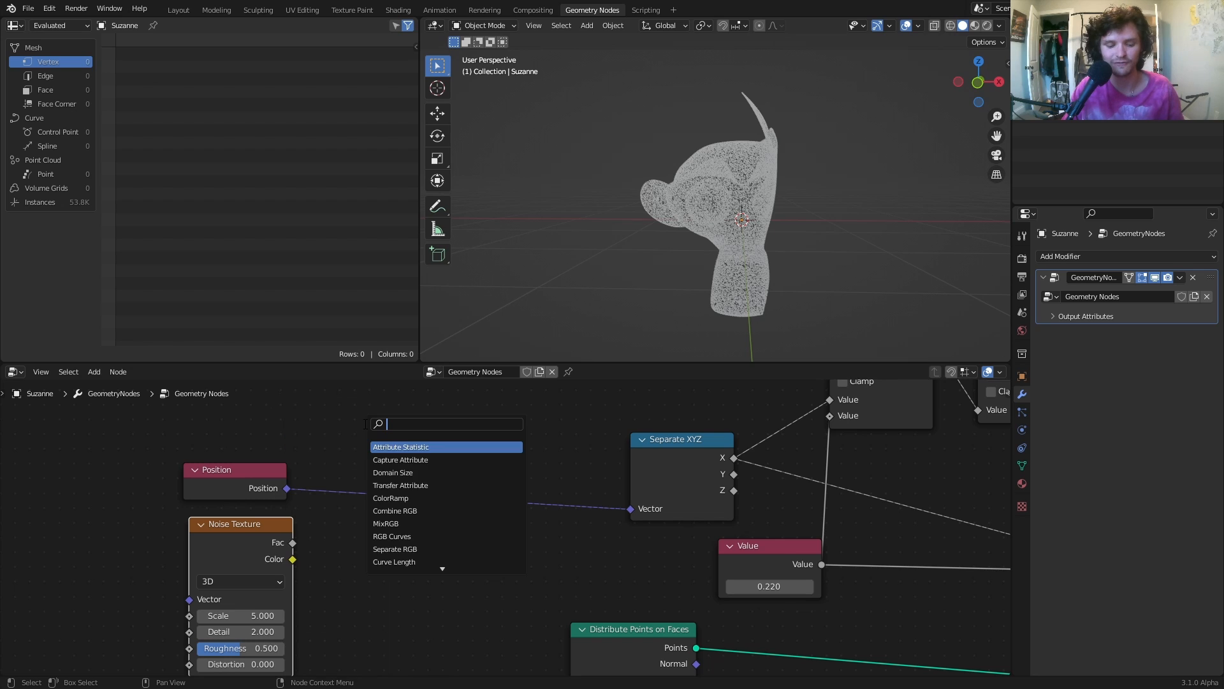
key("Return")
left_click(421, 561)
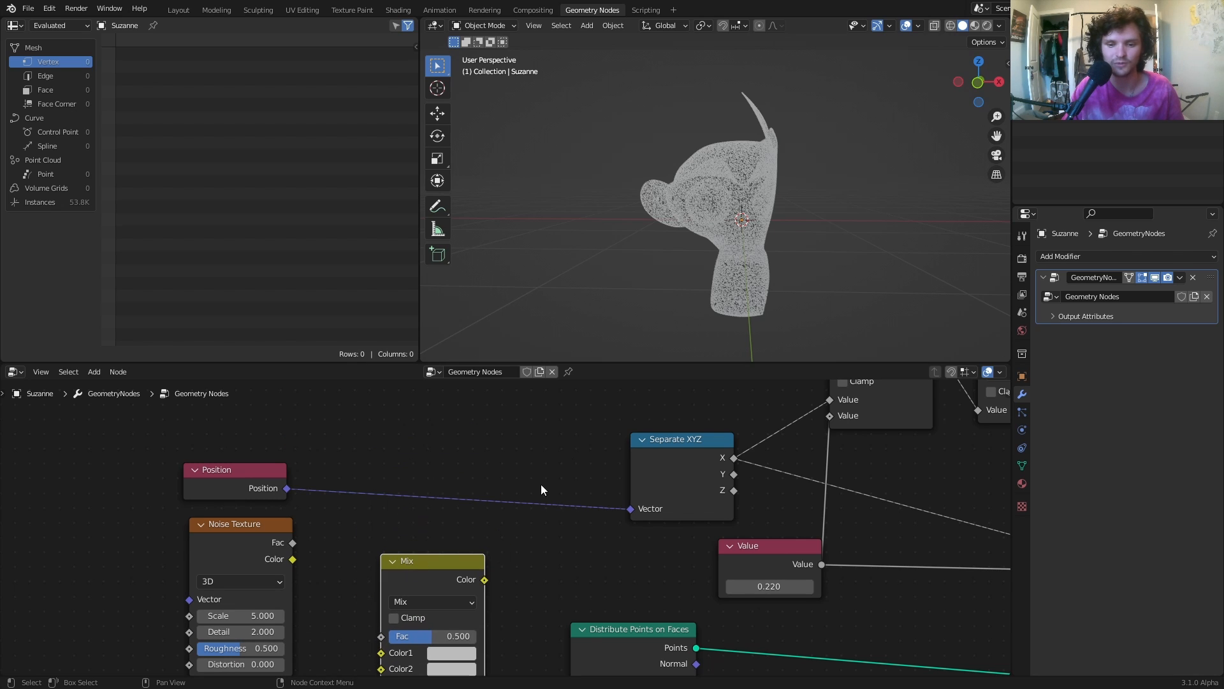
left_click_drag(440, 561, 435, 459)
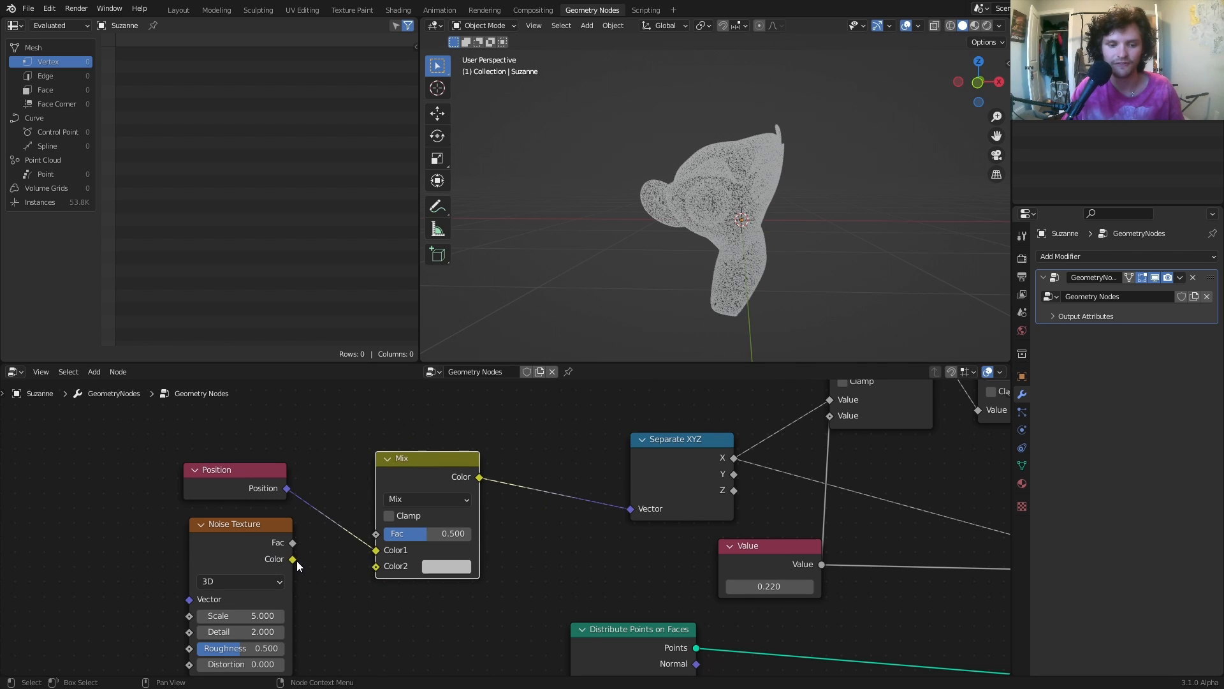
mouse_move(297, 562)
left_mouse_down()
mouse_move(399, 571)
mouse_move(294, 559)
left_mouse_up()
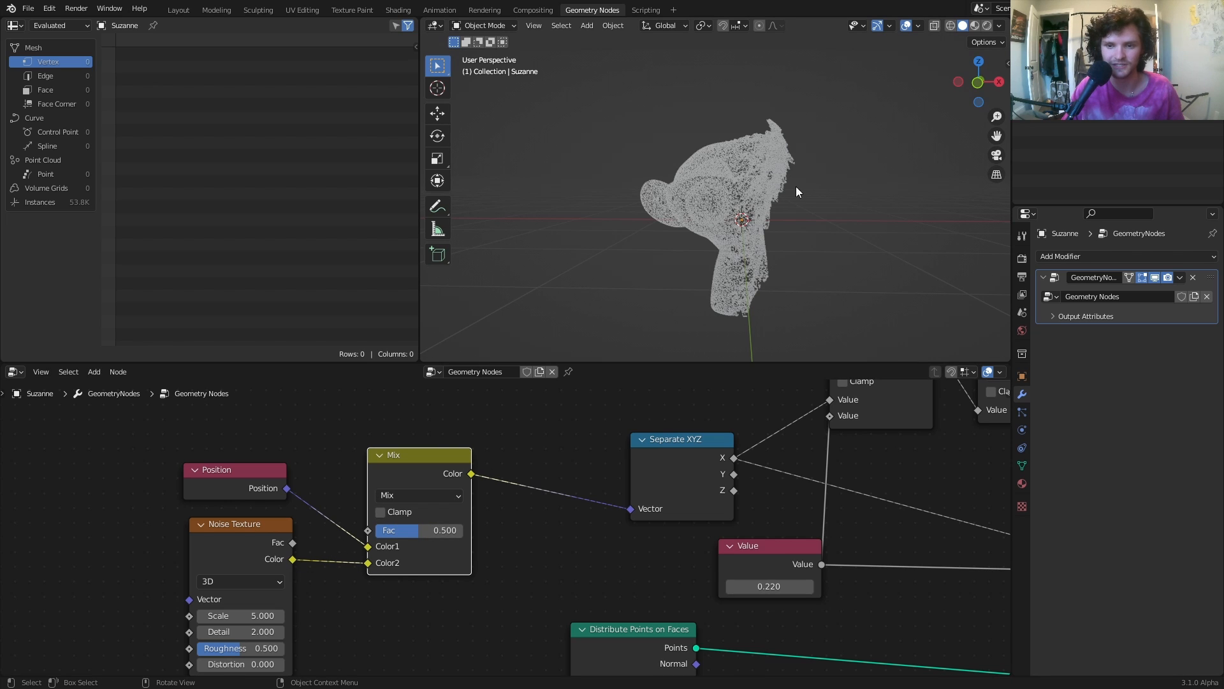
Set the new Mix node's blending mode to Linear Light and its Fac to 1.000.
left_click(413, 494)
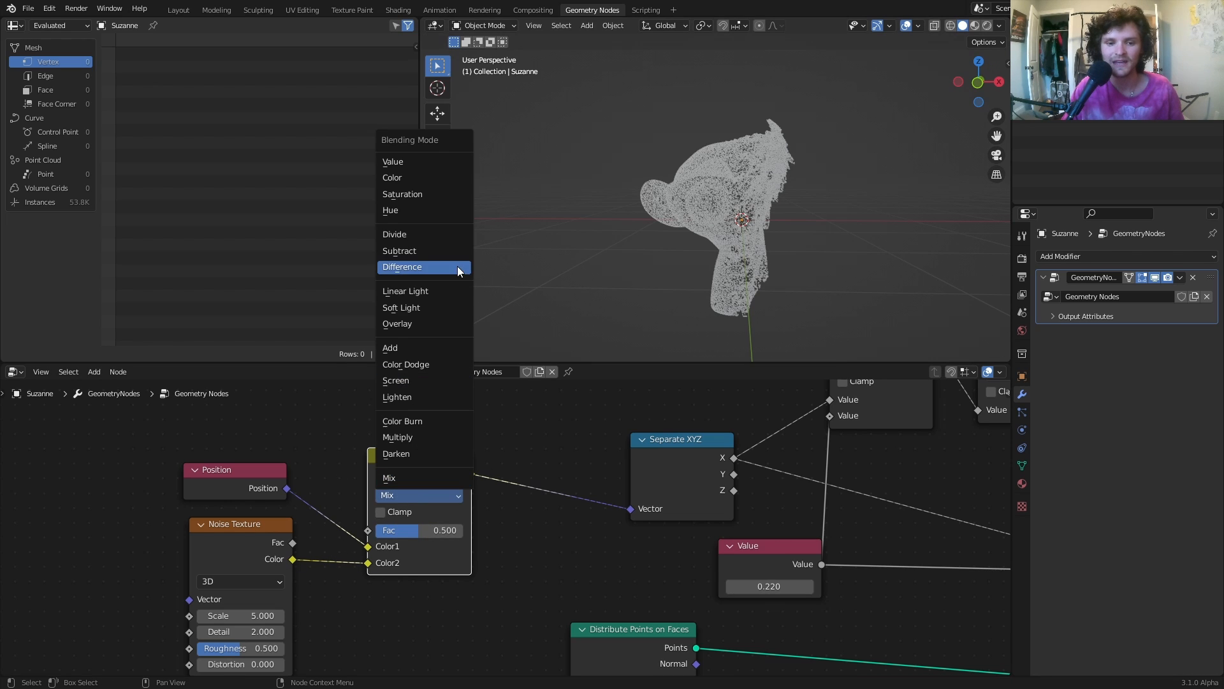
left_click(413, 287)
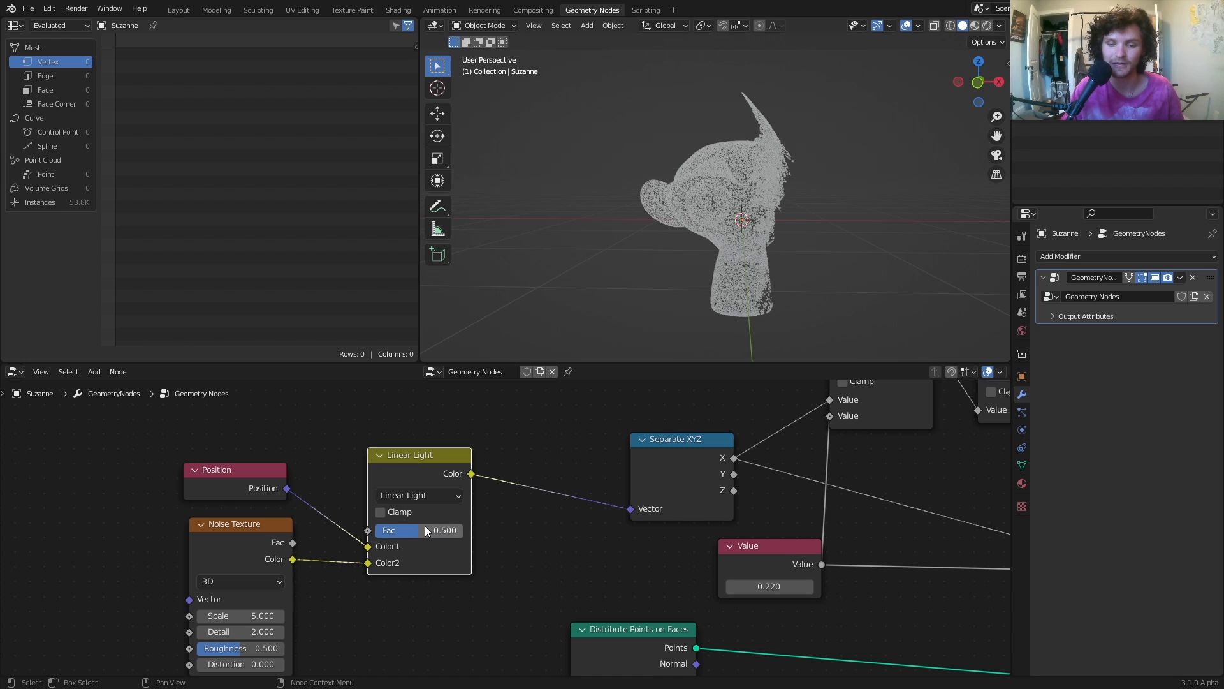
left_click_drag(427, 530, 471, 530)
Set the threshold Value node to 0.120 and inspect the noisy peeling edge on the monkey head.
middle_click_drag(606, 542, 361, 431)
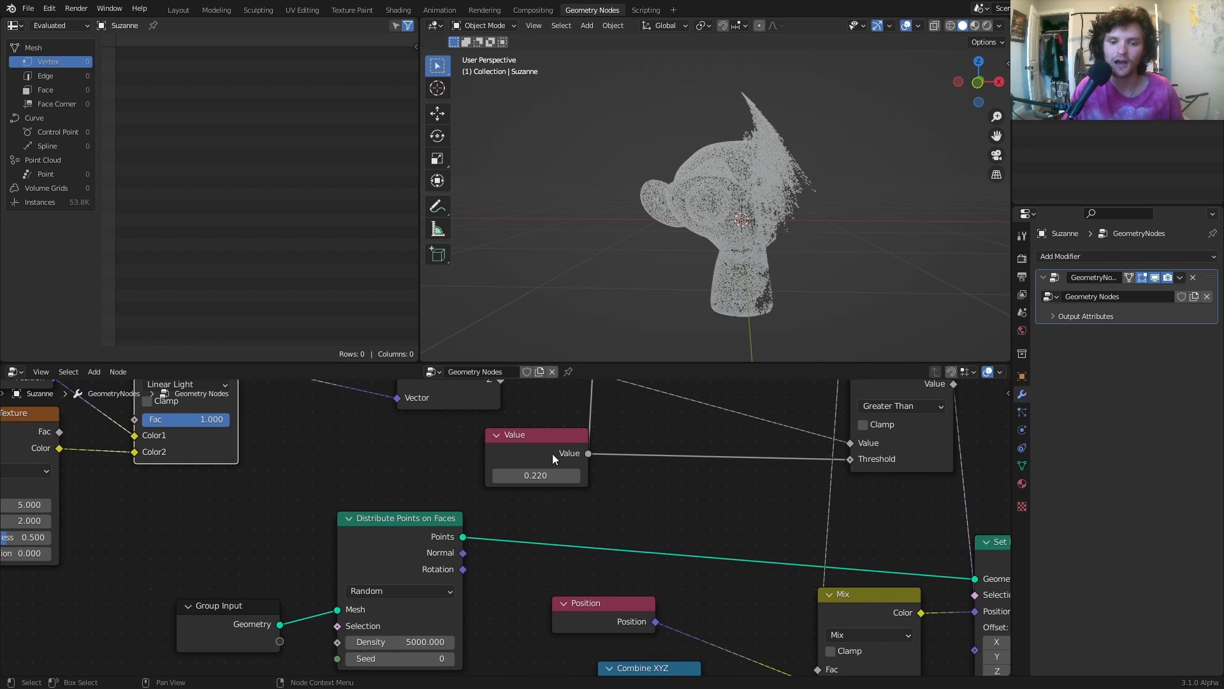
mouse_move(536, 476)
left_mouse_down()
mouse_move(589, 476)
mouse_move(394, 475)
mouse_move(608, 476)
mouse_move(416, 476)
mouse_move(552, 476)
mouse_move(456, 476)
mouse_move(535, 475)
left_mouse_up()
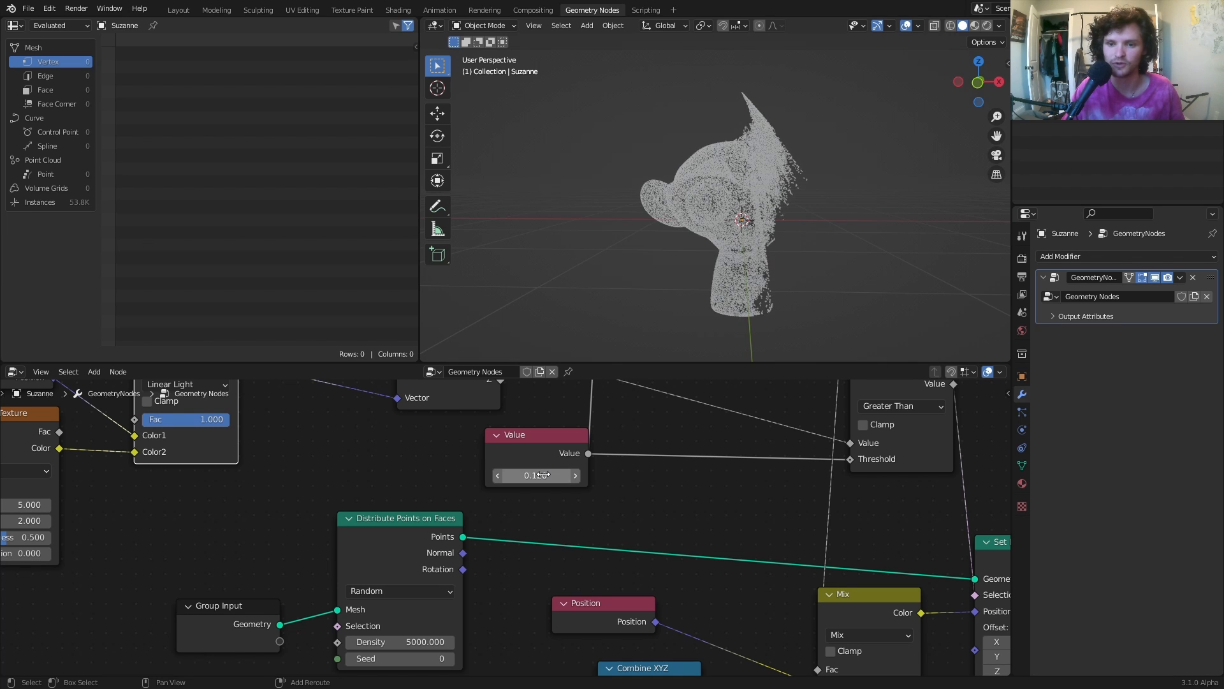
middle_click_drag(783, 209, 603, 268)
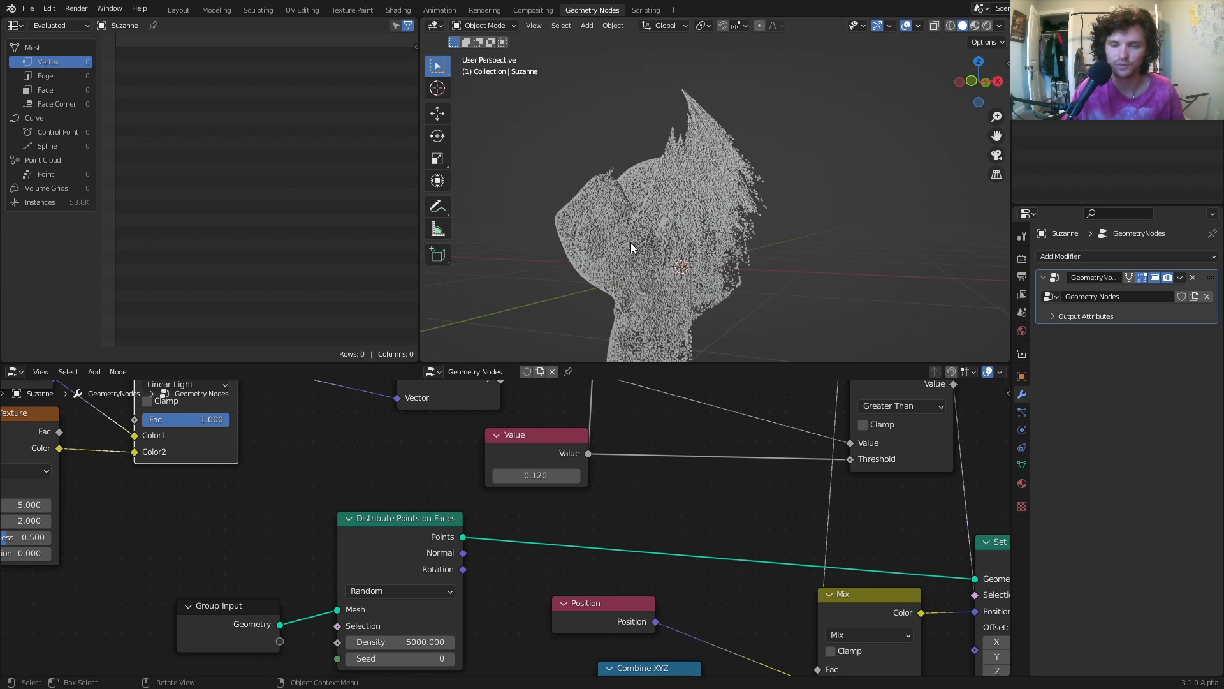
Lower the Noise Texture's Roughness to 0.067.
middle_click_drag(187, 492, 423, 505)
mouse_move(239, 517)
left_mouse_down()
mouse_move(274, 517)
mouse_move(246, 517)
left_mouse_up()
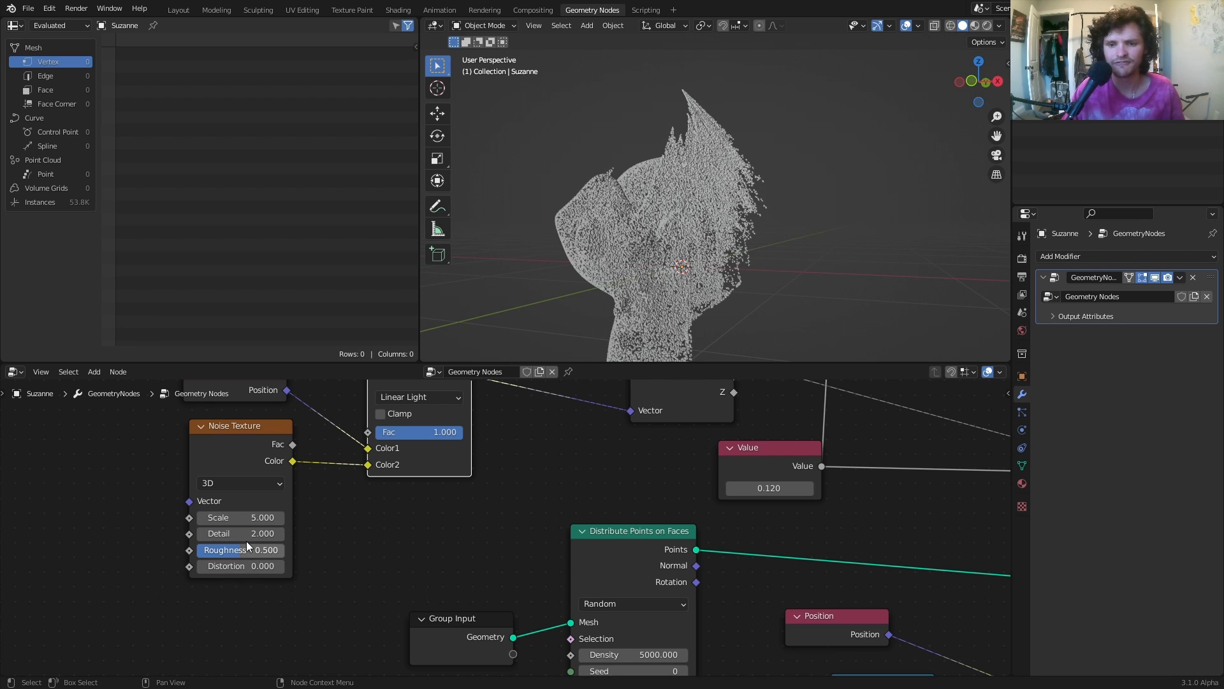
middle_click_drag(574, 345, 645, 268)
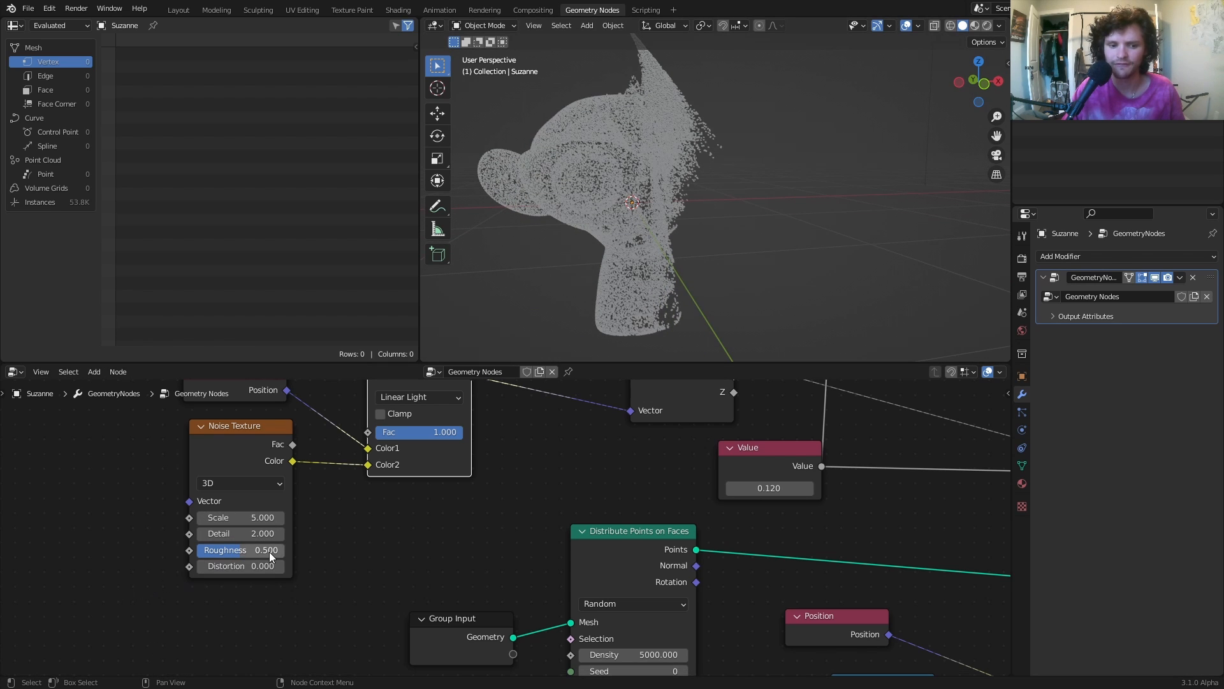
left_click_drag(240, 546, 203, 551)
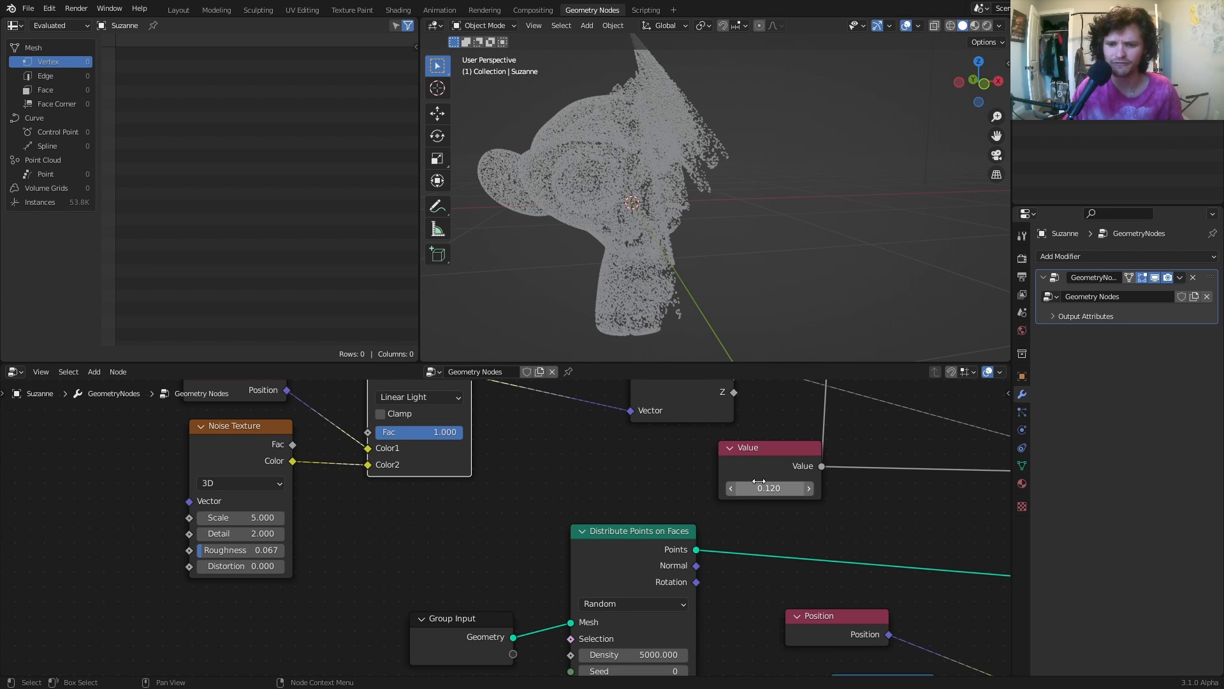
Set the threshold Value node to -0.310 and save the project.
mouse_move(769, 488)
left_mouse_down()
mouse_move(696, 488)
mouse_move(790, 488)
mouse_move(742, 488)
left_mouse_up()
scroll(750, 418, "down", 3)
key("ctrl+s")
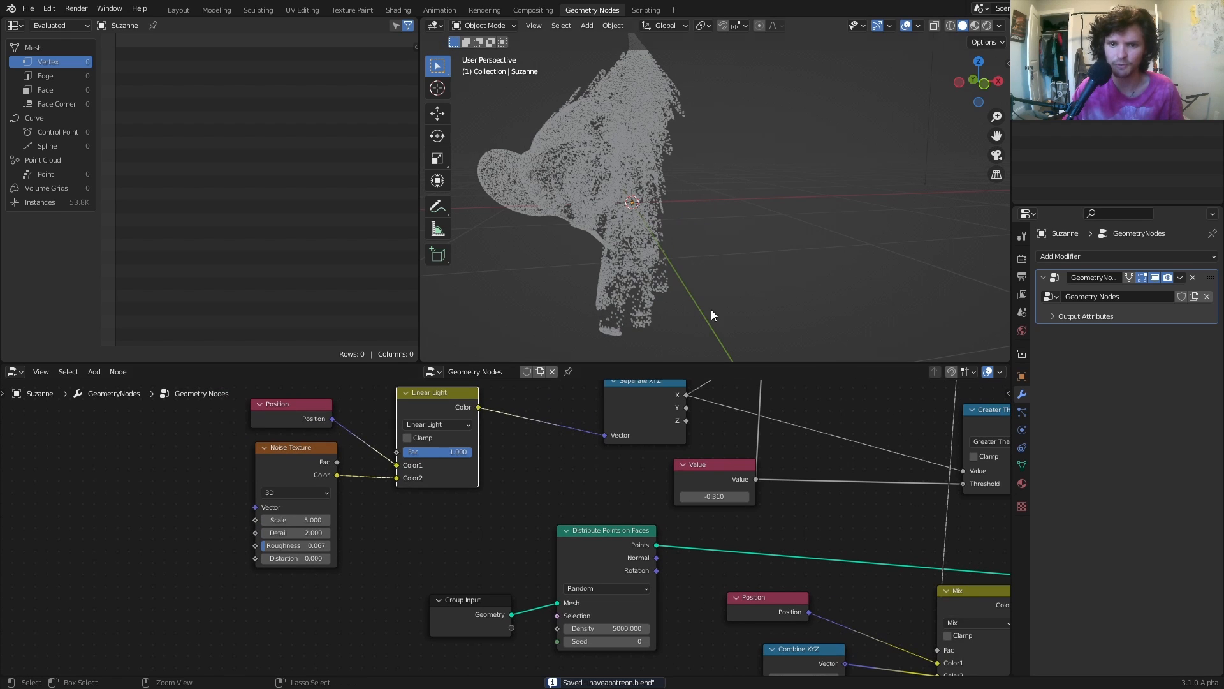
Try a Density of 500 in the Distribute Points on Faces node, and undo the change.
scroll(682, 597, "down", 1)
middle_click_drag(683, 596, 644, 539)
left_click(564, 561)
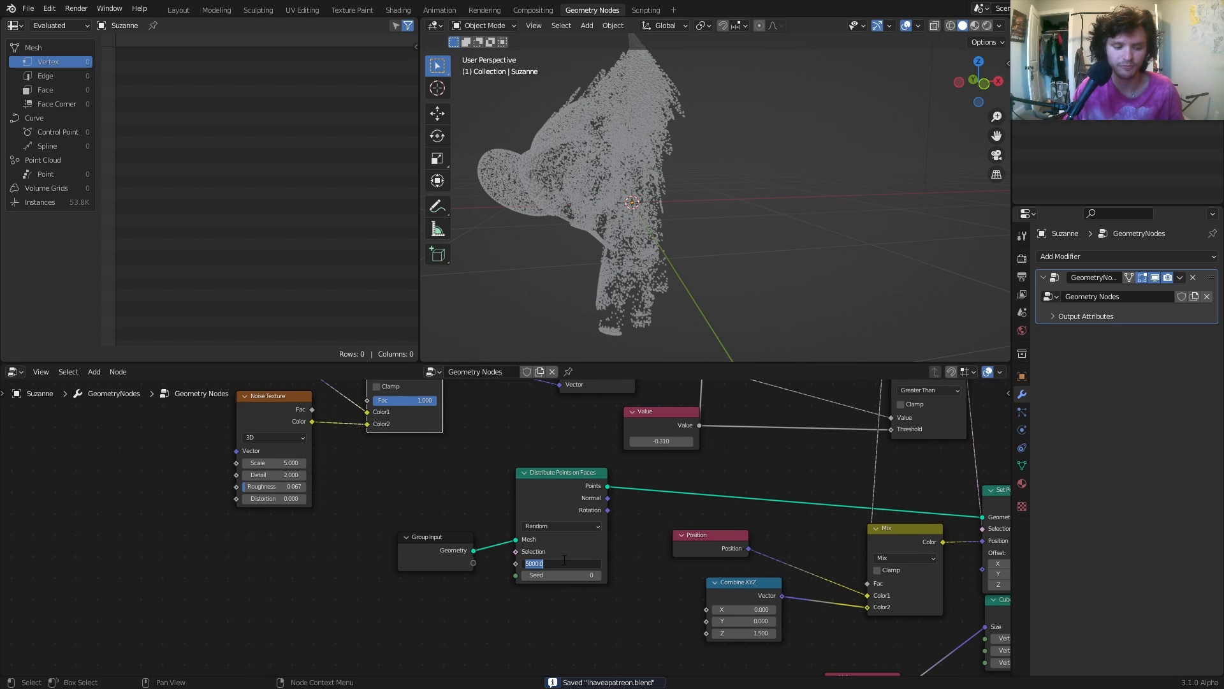
type("500")
key("Return")
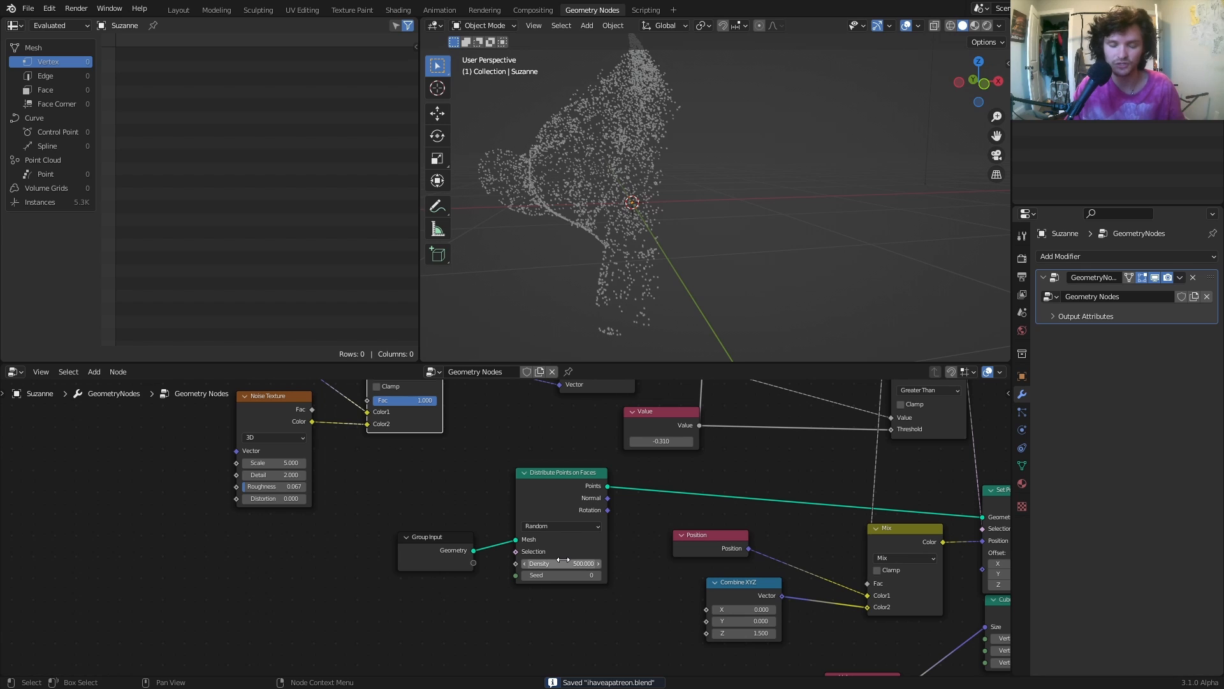
key("ctrl+z")
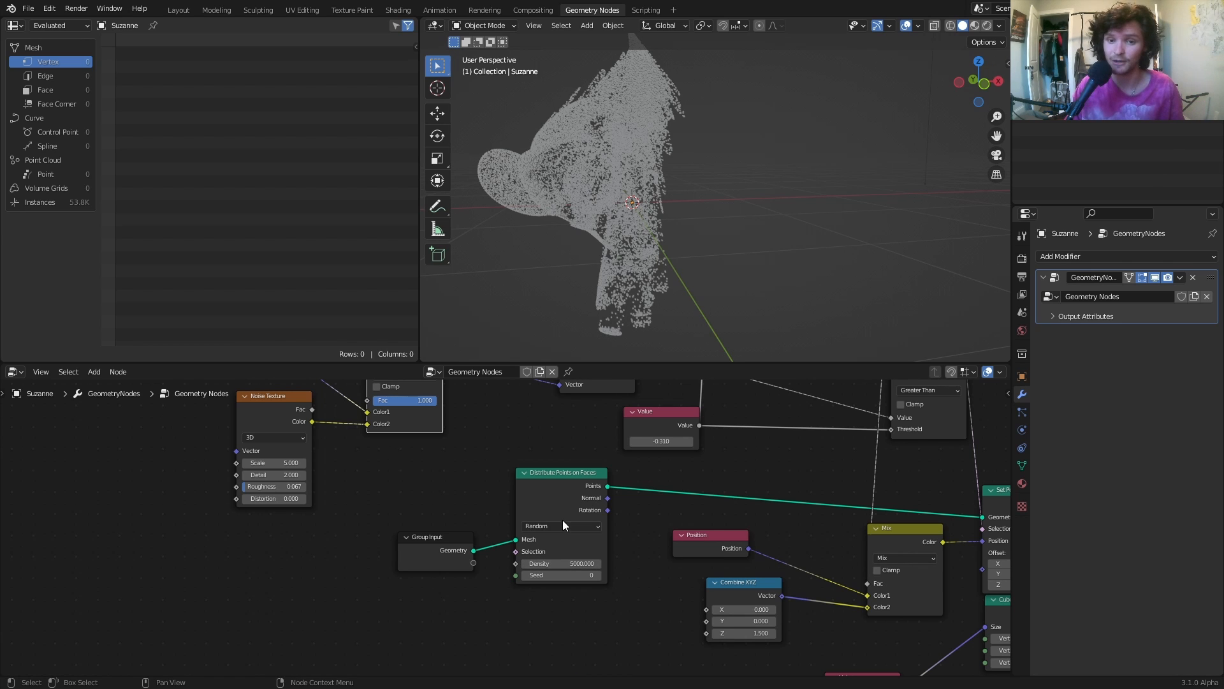
Set the threshold Value node to 0.100.
scroll(666, 249, "down", 3)
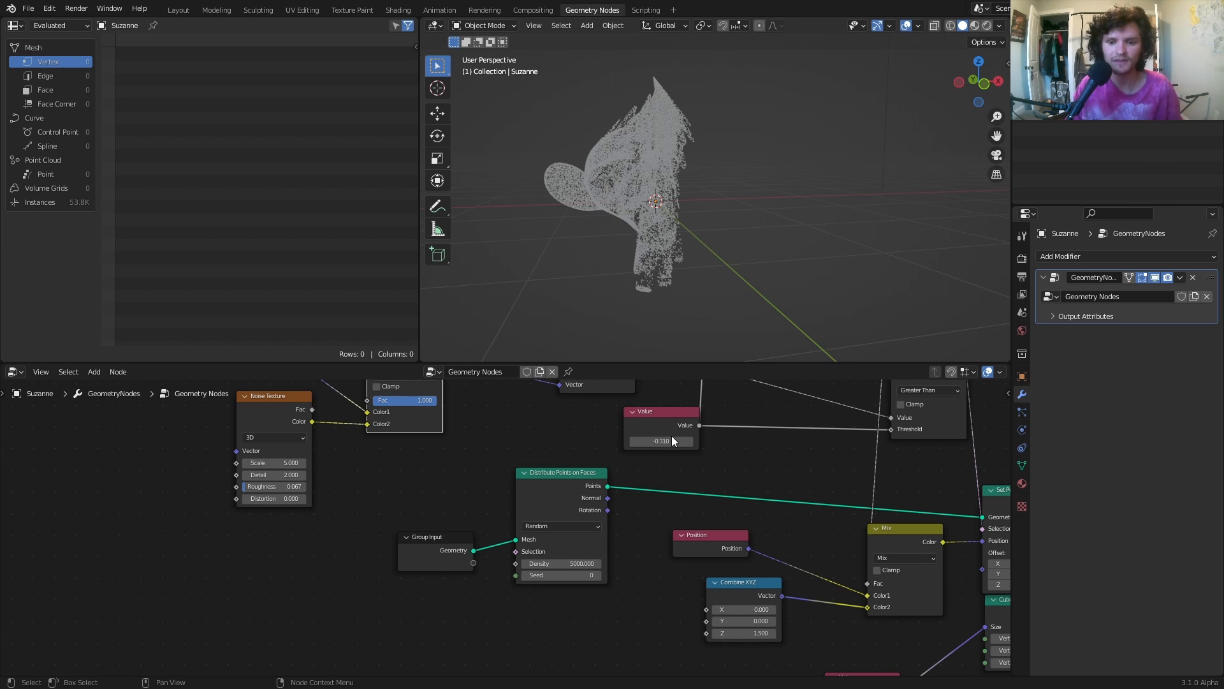
mouse_move(660, 440)
left_mouse_down()
mouse_move(721, 440)
mouse_move(656, 440)
left_mouse_up()
scroll(550, 502, "down", 7)
Join the Group Input geometry with the instances through a Join Geometry node, move Group Output clear of it, and expand the collapsed node.
middle_click_drag(695, 524, 476, 518)
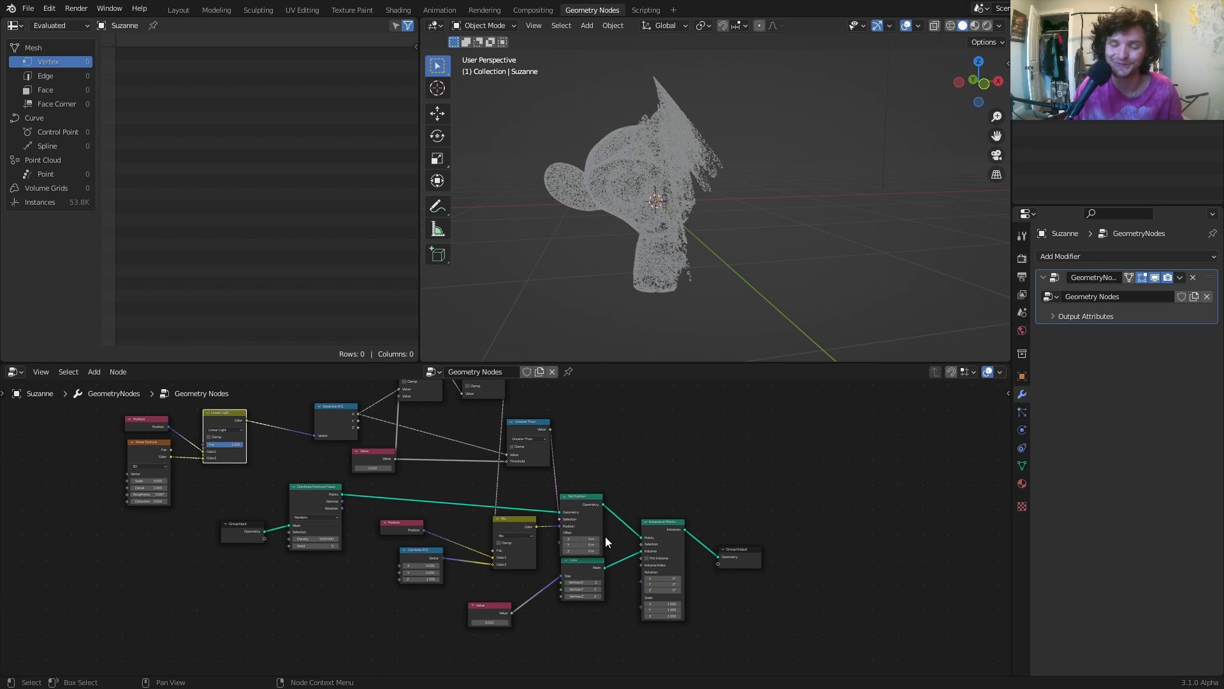
scroll(606, 537, "up", 1)
right_click_drag(692, 510, 212, 520, "ctrl+shift")
middle_click_drag(802, 551, 603, 563)
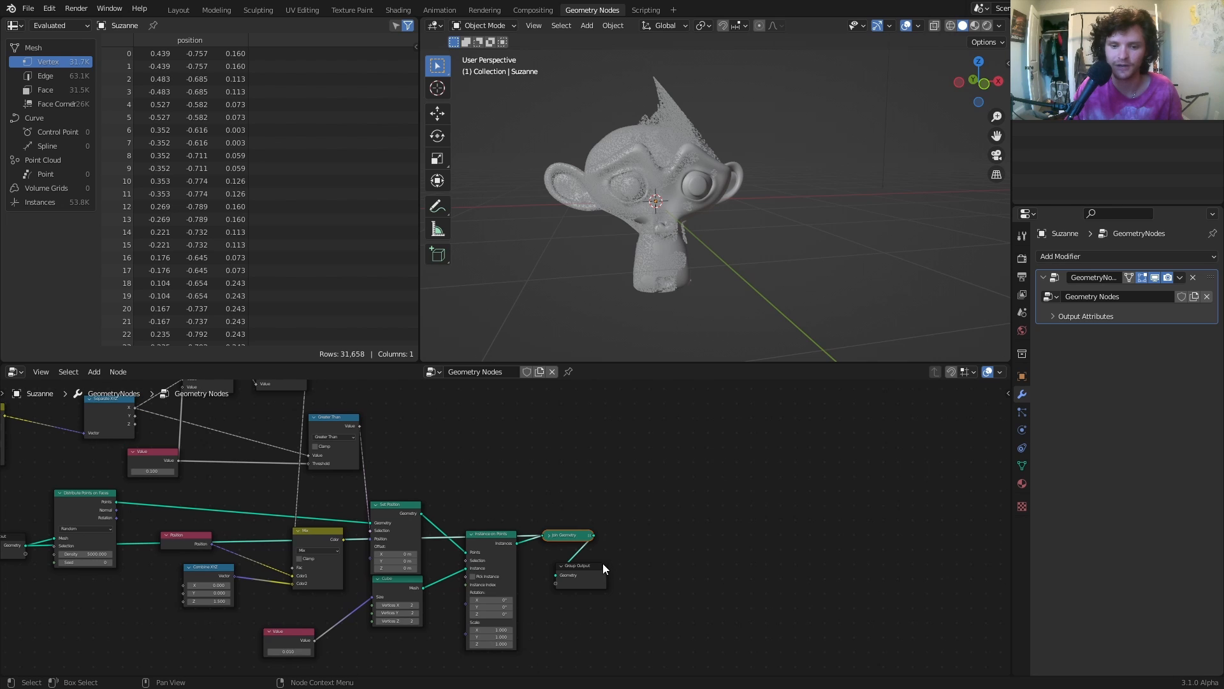
left_click_drag(603, 564, 641, 547)
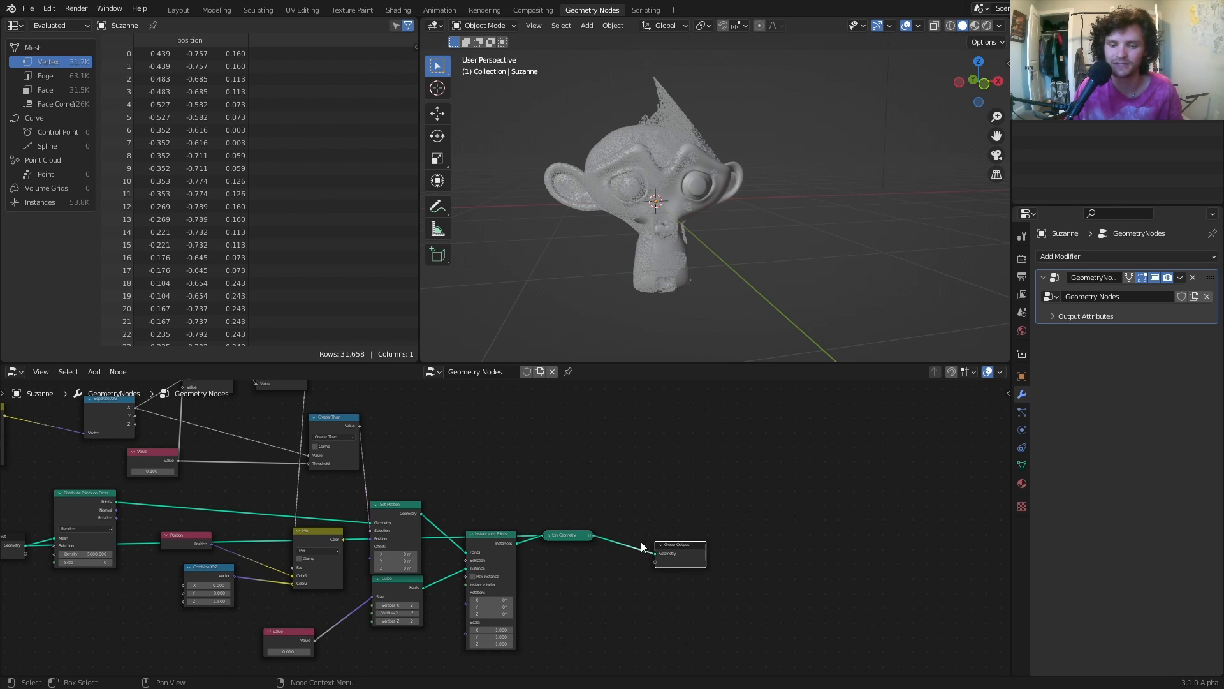
scroll(585, 534, "up", 3)
left_click(579, 541)
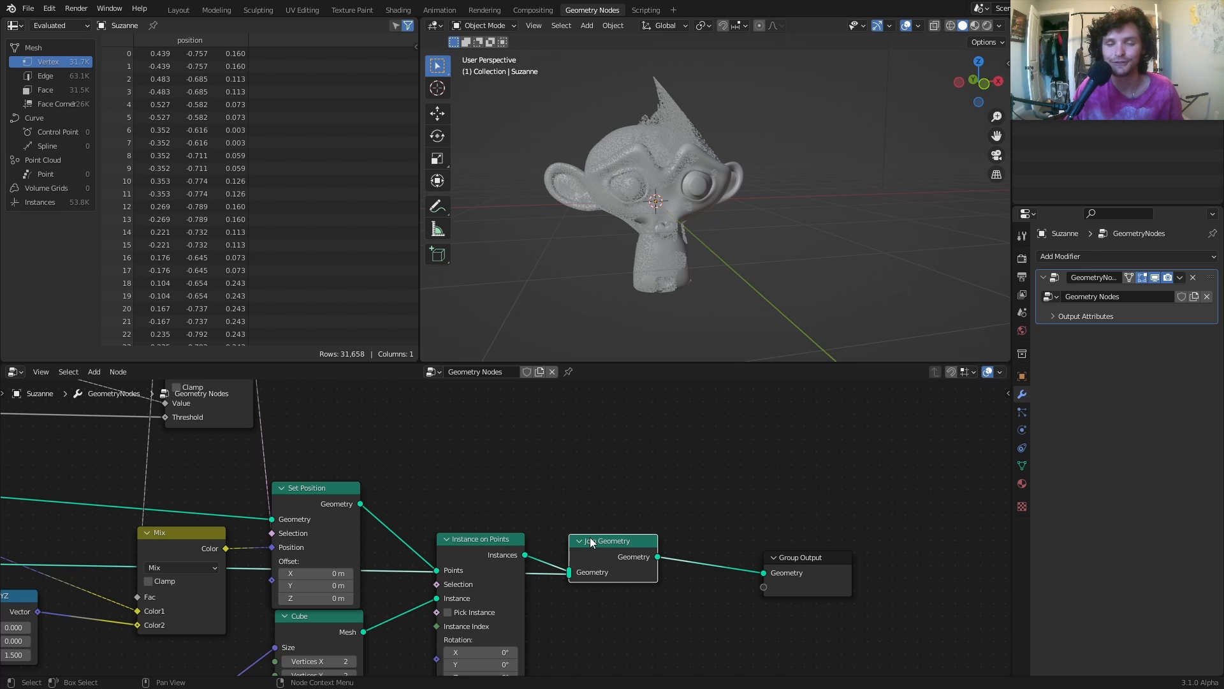
Lower the threshold Value node to a negative value to compare the cubes with the joined original mesh.
scroll(659, 207, "up", 2)
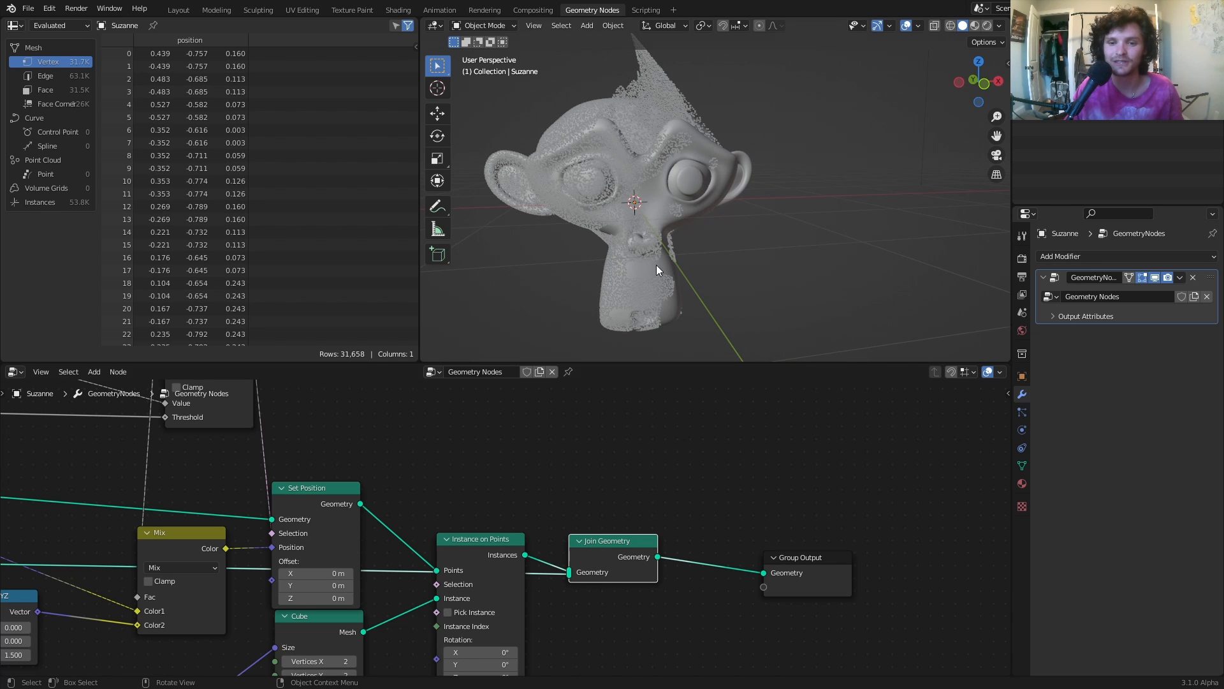
scroll(408, 457, "up", 1)
middle_click_drag(402, 456, 832, 498)
scroll(339, 480, "down", 2)
mouse_move(318, 474)
left_mouse_down()
mouse_move(290, 474)
mouse_move(344, 474)
mouse_move(316, 473)
left_mouse_up()
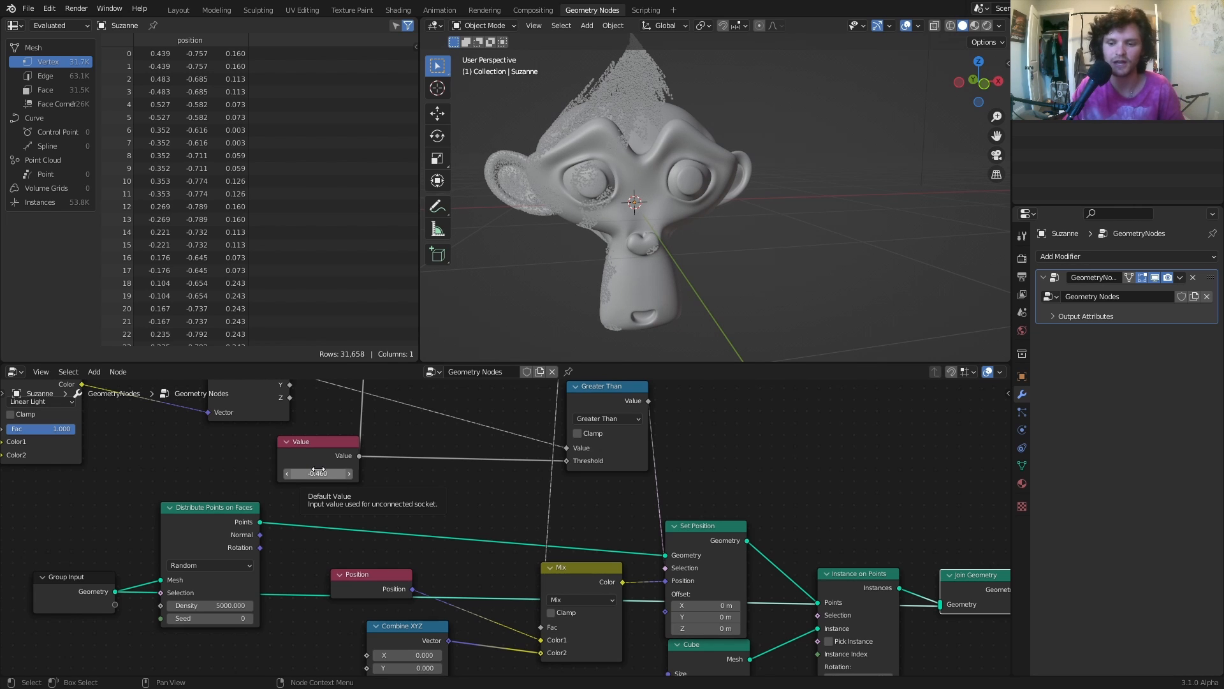
Move the Join Geometry node up and insert a Delete Geometry node on its link from Group Input.
middle_click_drag(804, 505, 442, 481)
left_click_drag(615, 559, 657, 442)
key("shift+a")
left_click(454, 388)
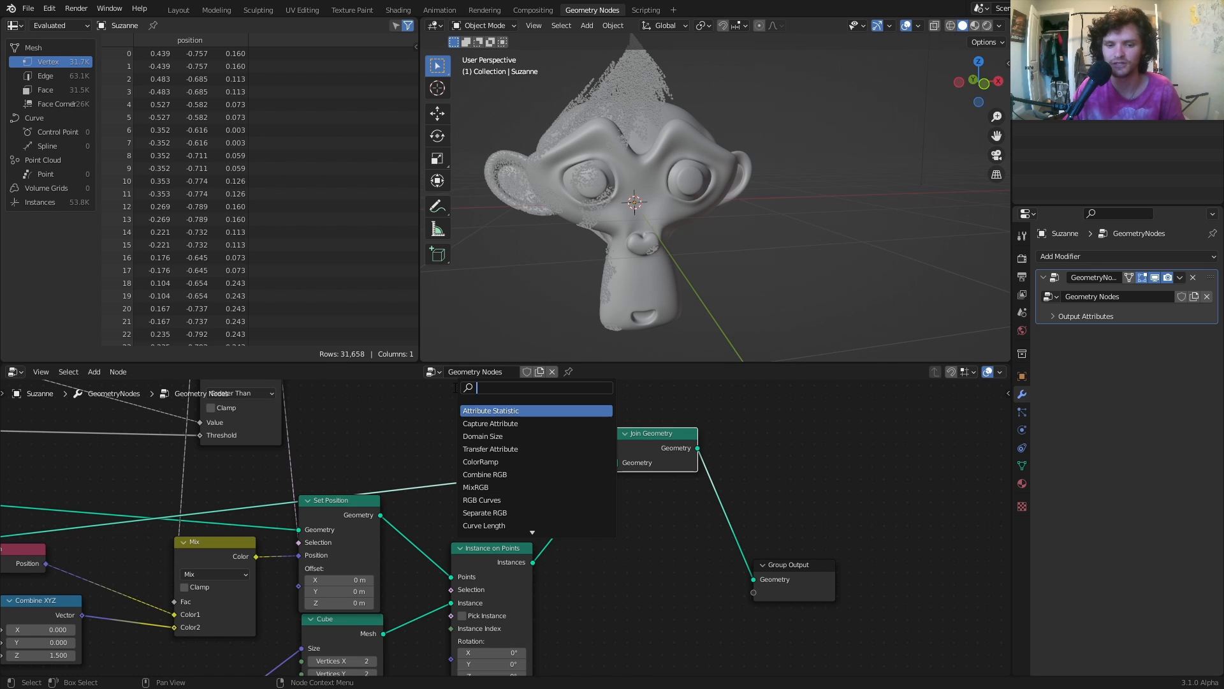
type("dele")
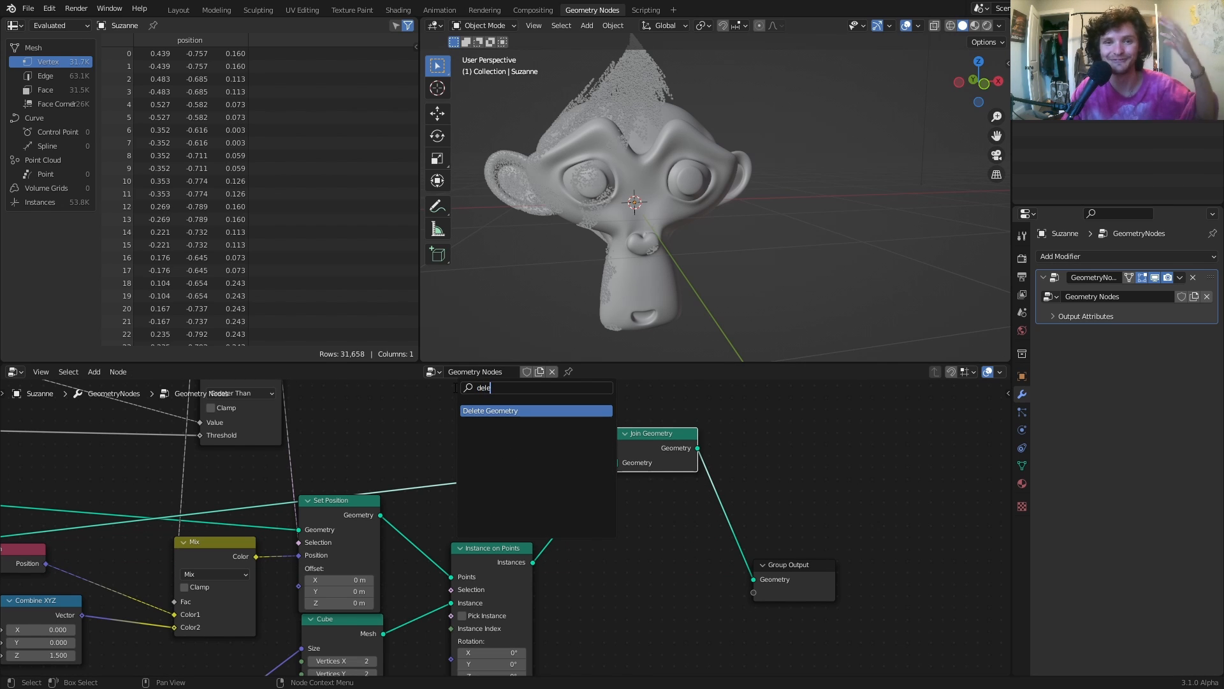
key("Return")
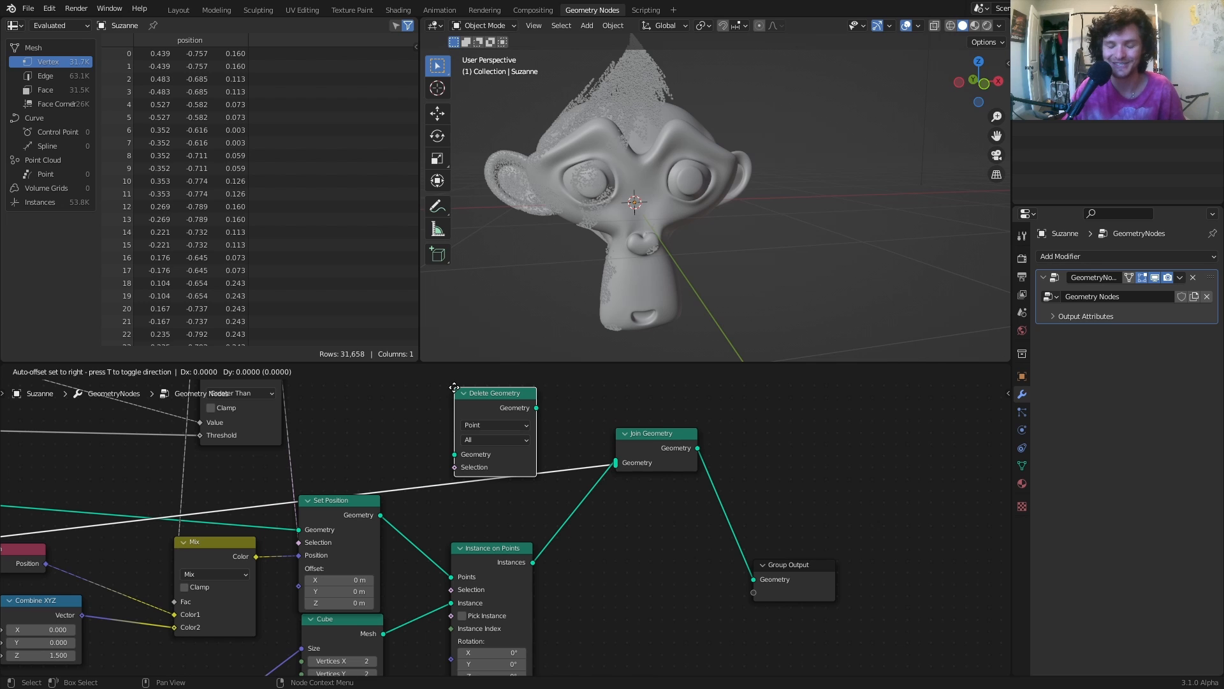
left_click(454, 419)
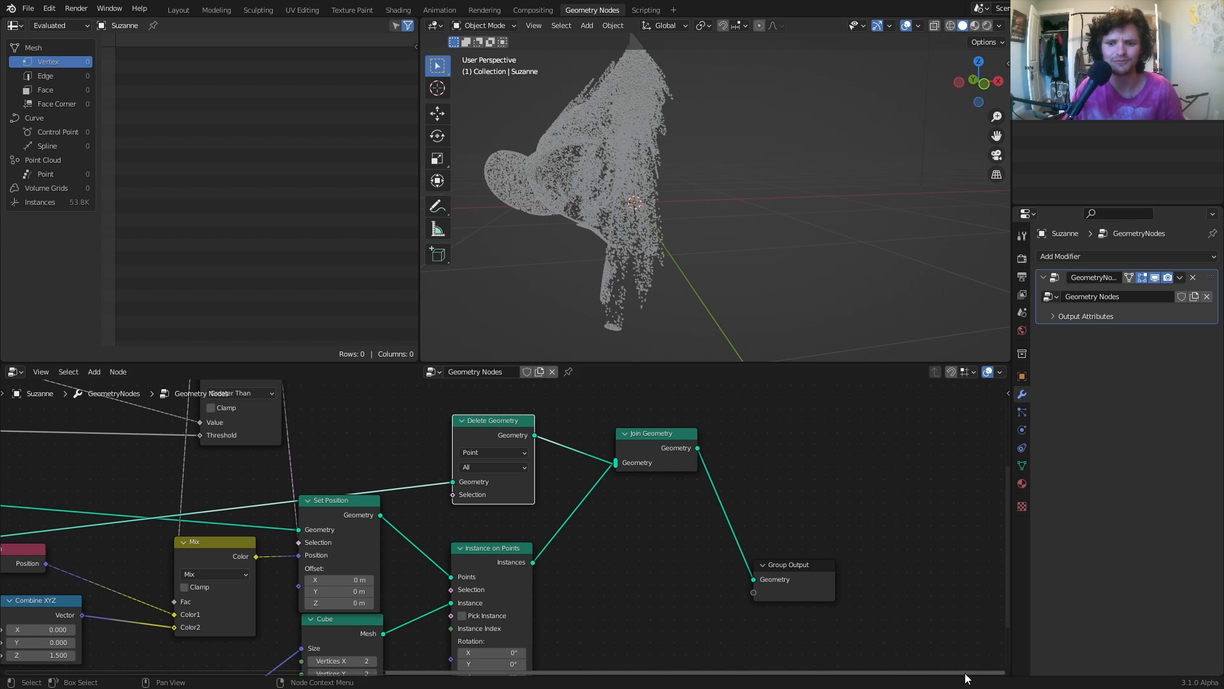
Shift the Join Geometry, Group Output and Delete Geometry nodes to free space before the Delete Geometry node.
left_click_drag(883, 638, 556, 448)
key("g")
left_click(649, 466)
left_click_drag(491, 428, 569, 428)
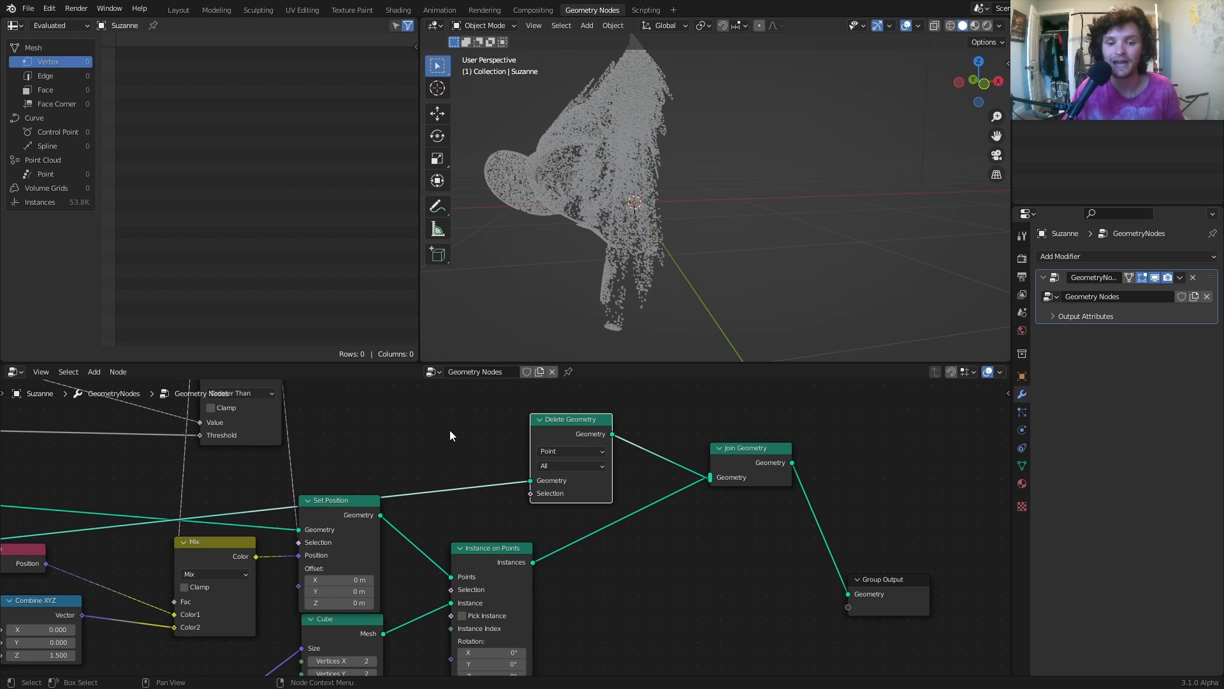
Add a Geometry Proximity node in the free space before the Delete Geometry node.
middle_click_drag(450, 431, 485, 507)
key("shift+a")
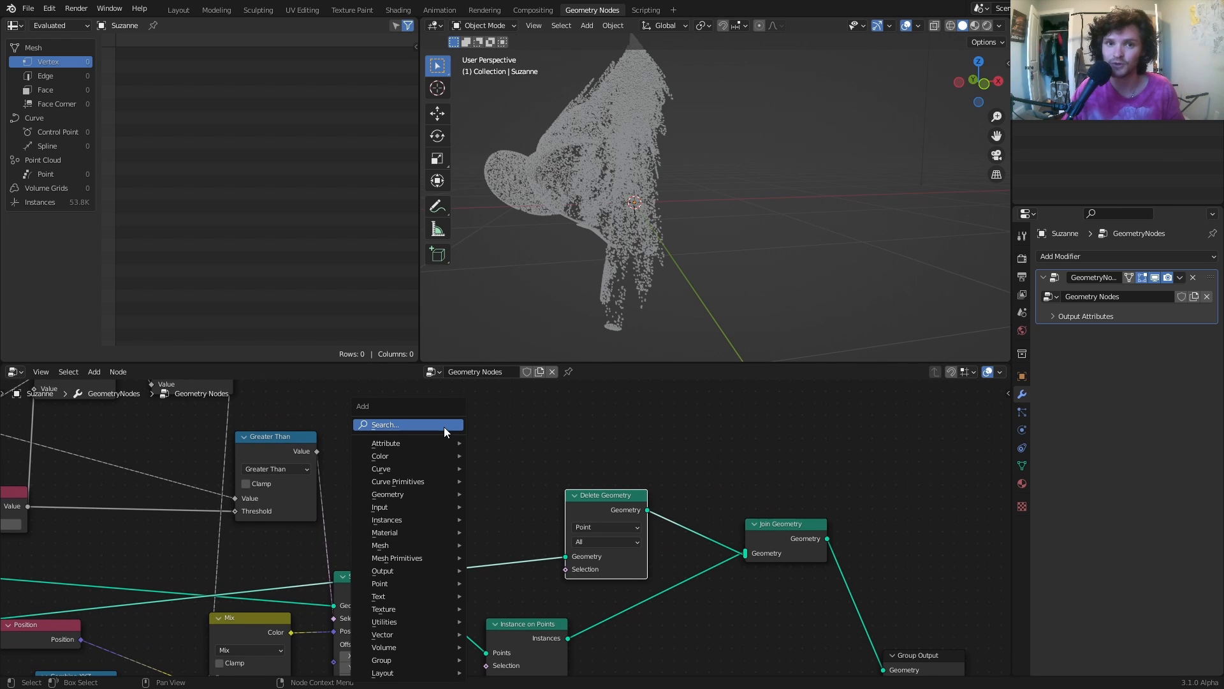
left_click(444, 426)
type("prox")
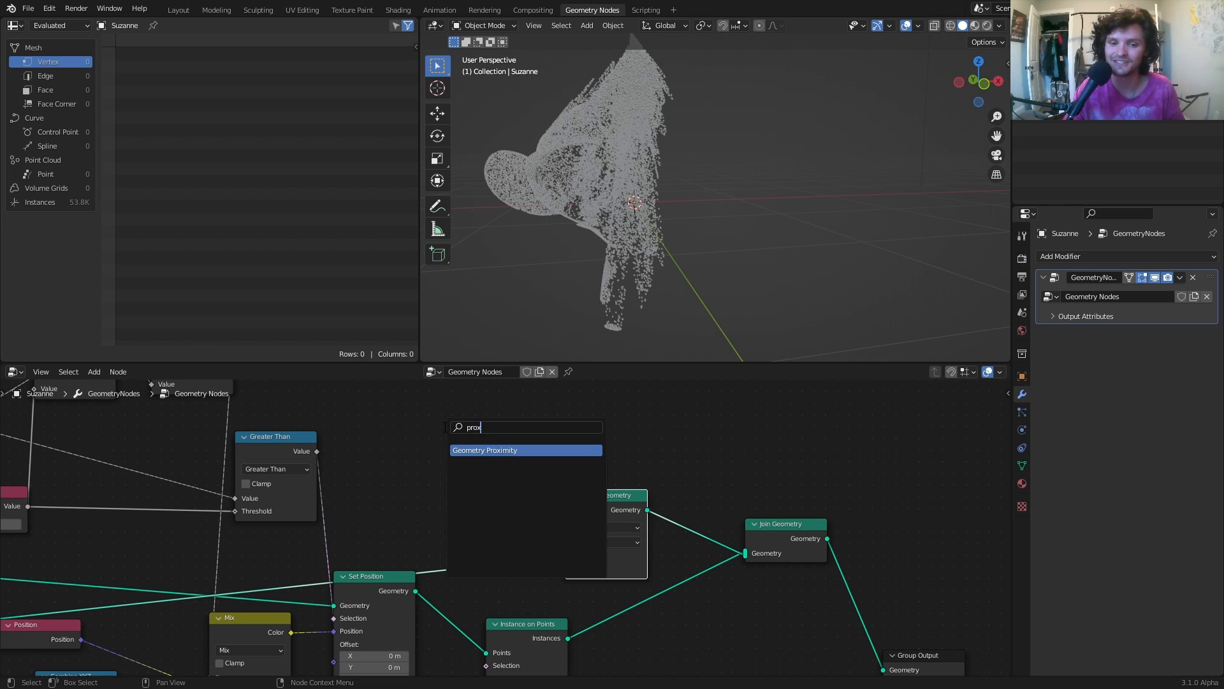
key("Return")
left_click(445, 426)
scroll(429, 500, "down", 2)
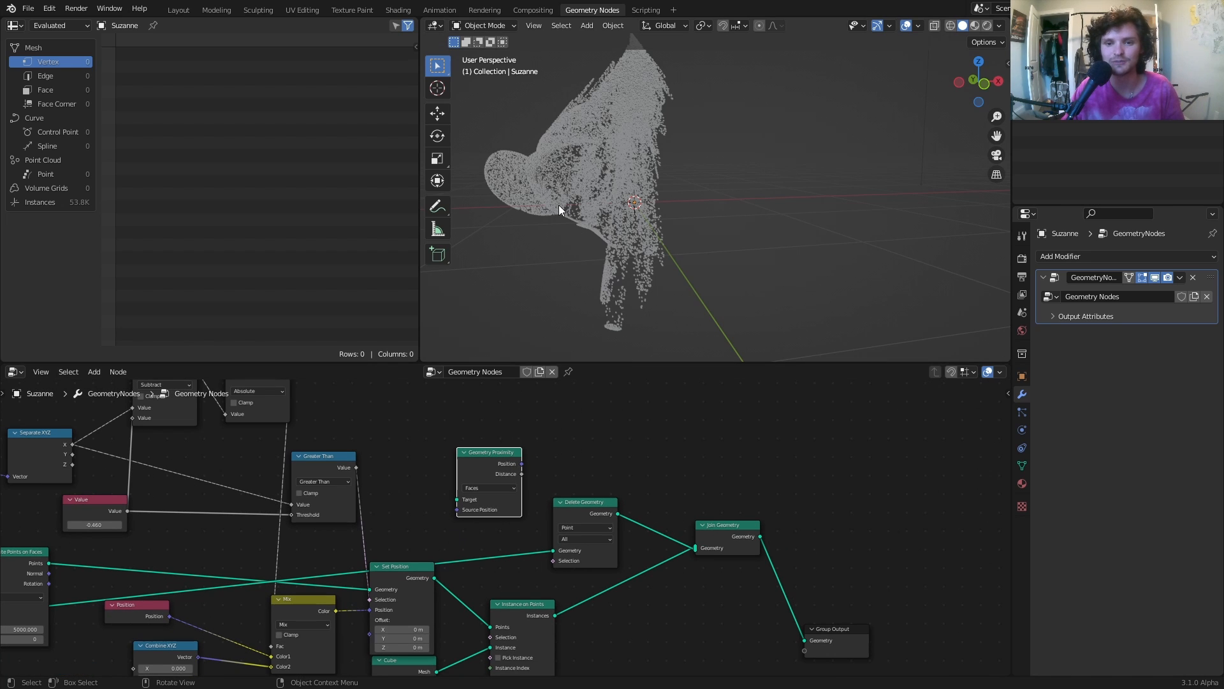
Connect the Set Position geometry to the Geometry Proximity target and set the proximity type to Points.
middle_click_drag(346, 556, 407, 503)
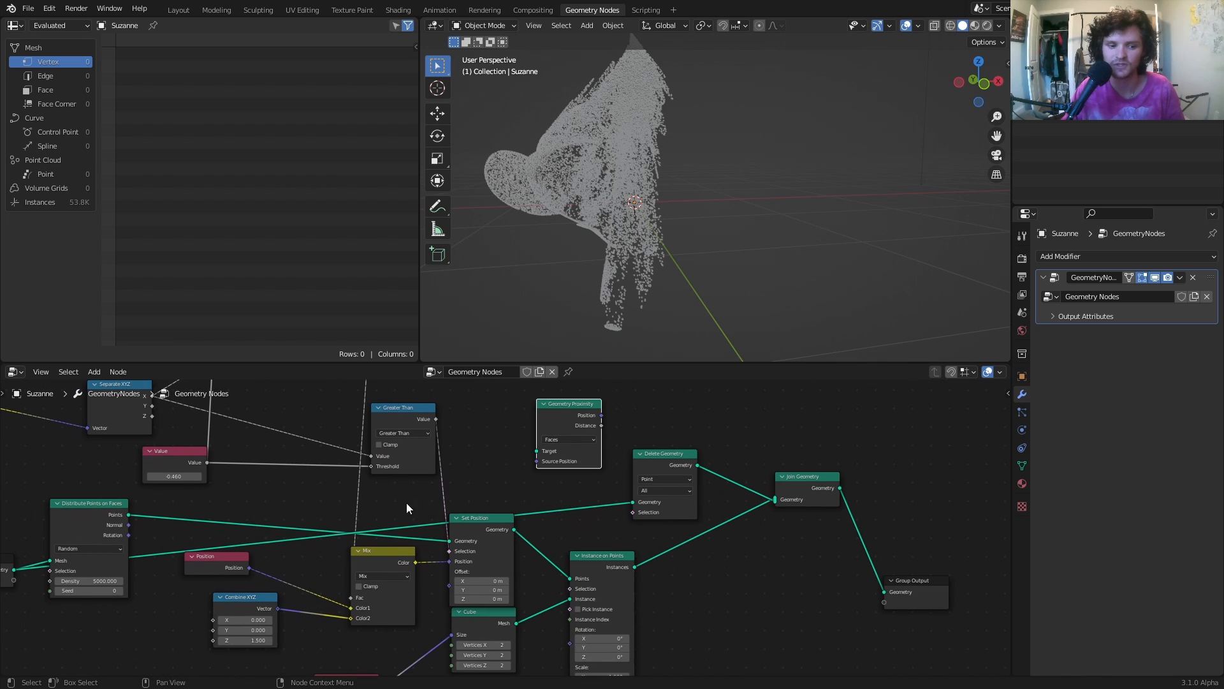
left_click_drag(71, 511, 61, 506)
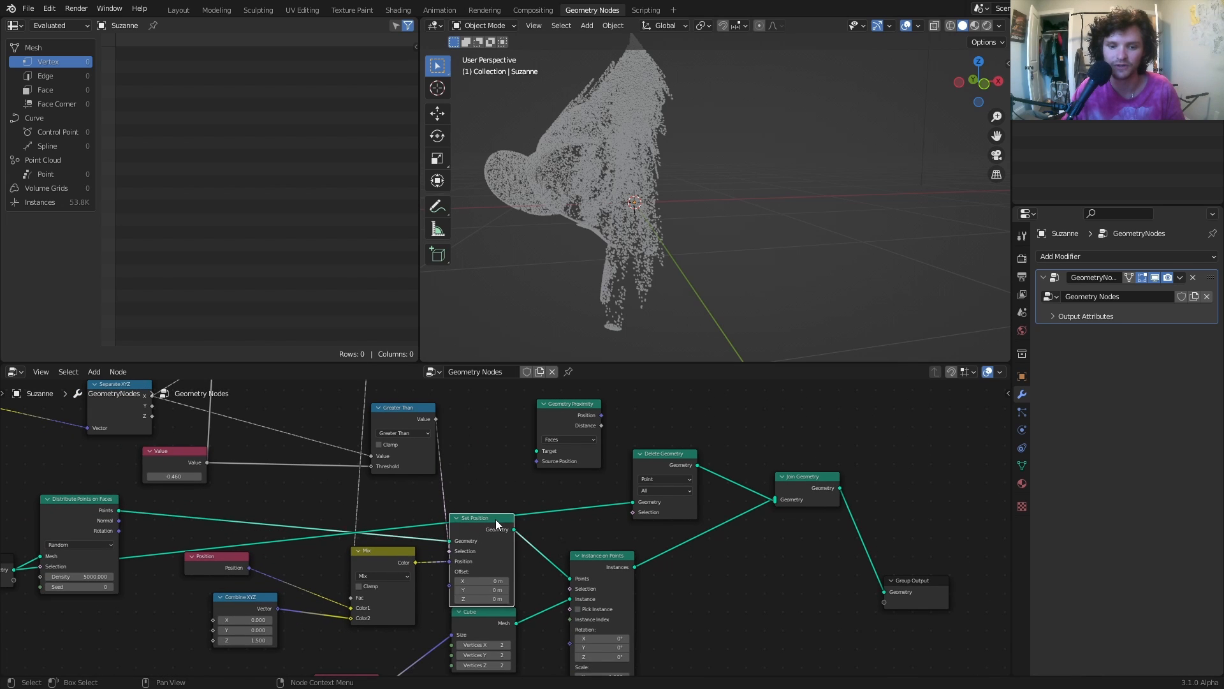
left_click_drag(495, 519, 536, 450)
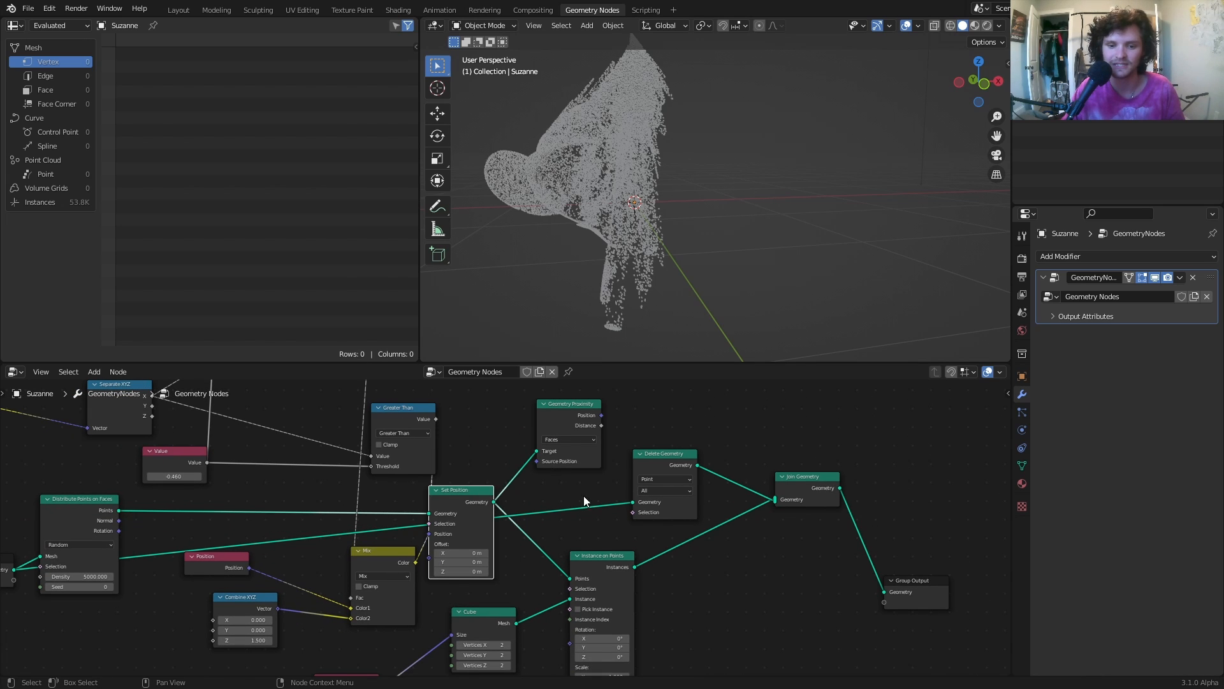
left_click(576, 440)
left_click(555, 449)
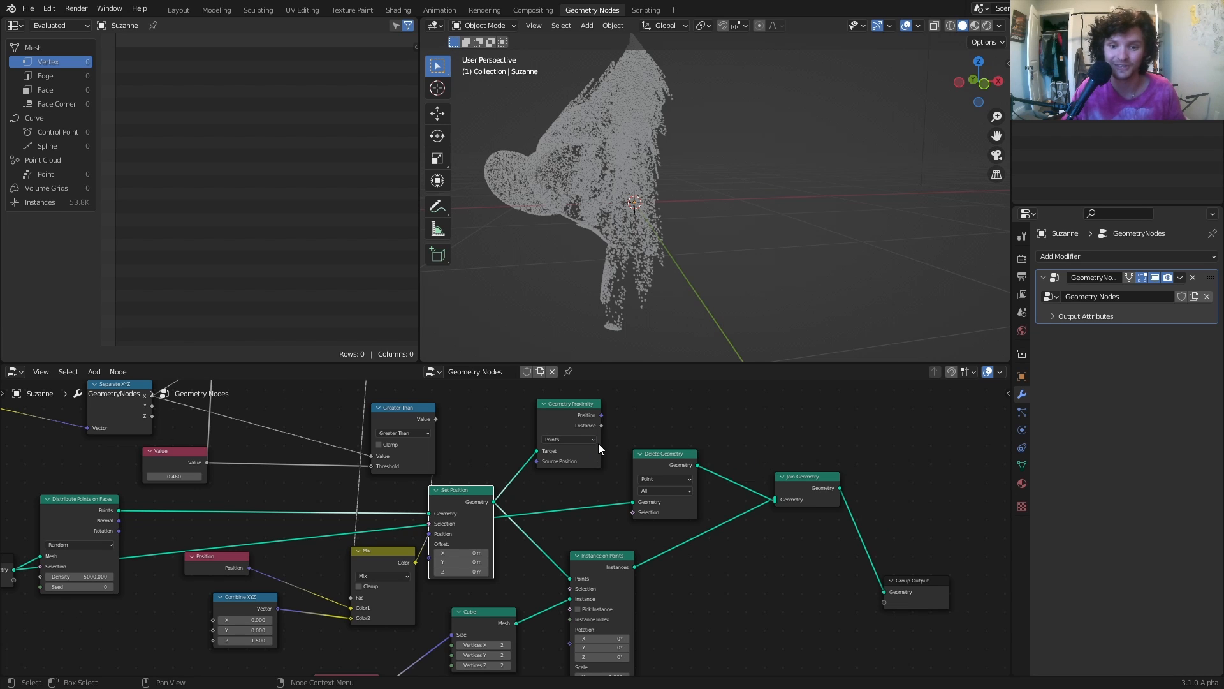
Connect the Geometry Proximity distance to the Delete Geometry selection and shift the proximity node aside.
middle_click_drag(598, 442, 525, 515, "ctrl")
left_click_drag(554, 448, 600, 565)
left_click_drag(532, 426, 487, 428)
Insert an Add math node on the link between the proximity distance and the Delete Geometry selection.
key("shift+a")
left_click(533, 418)
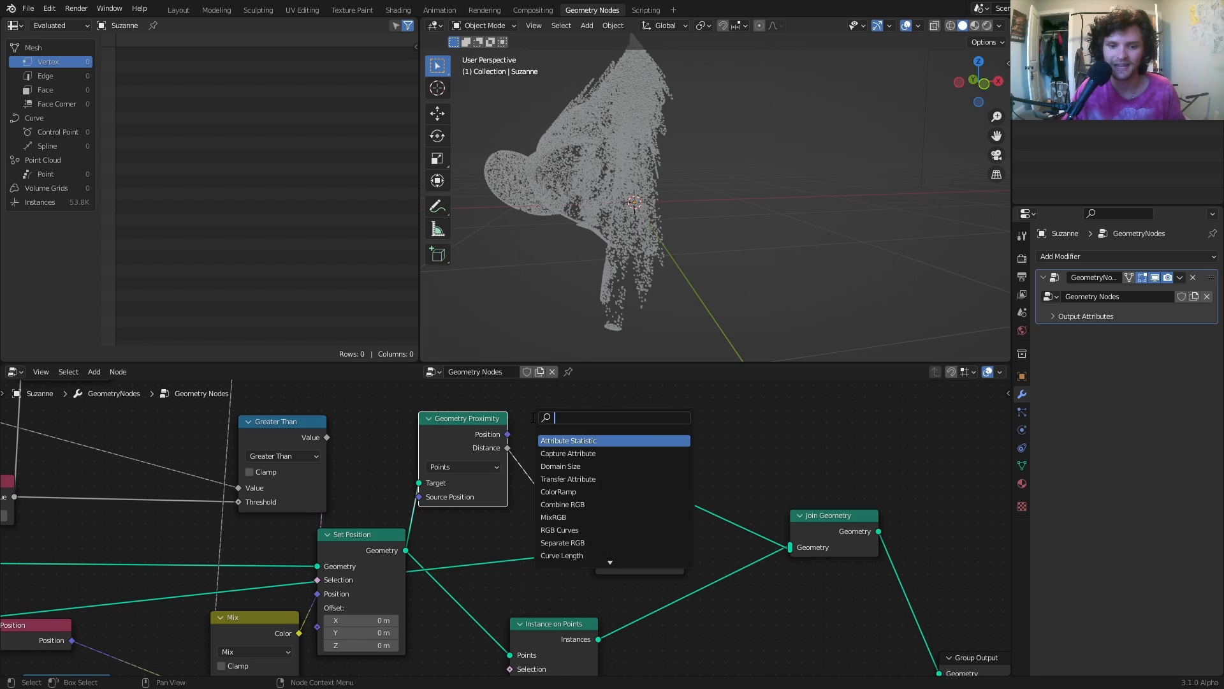
type("add")
key("Return")
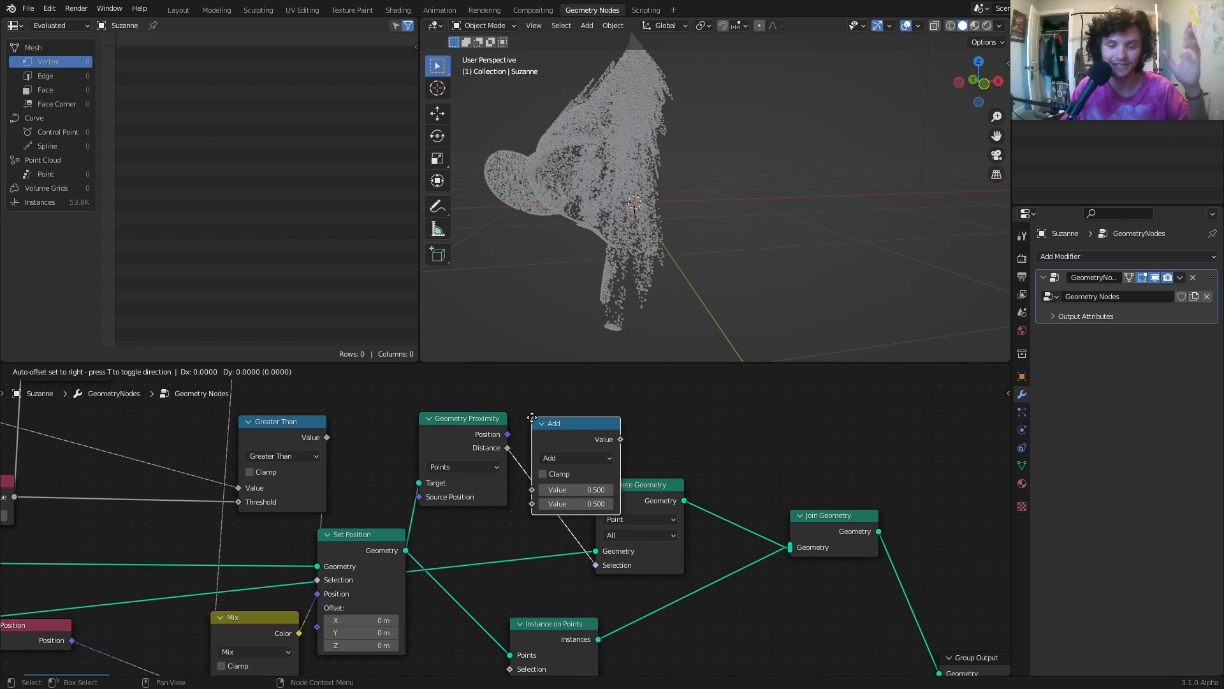
left_click(560, 416)
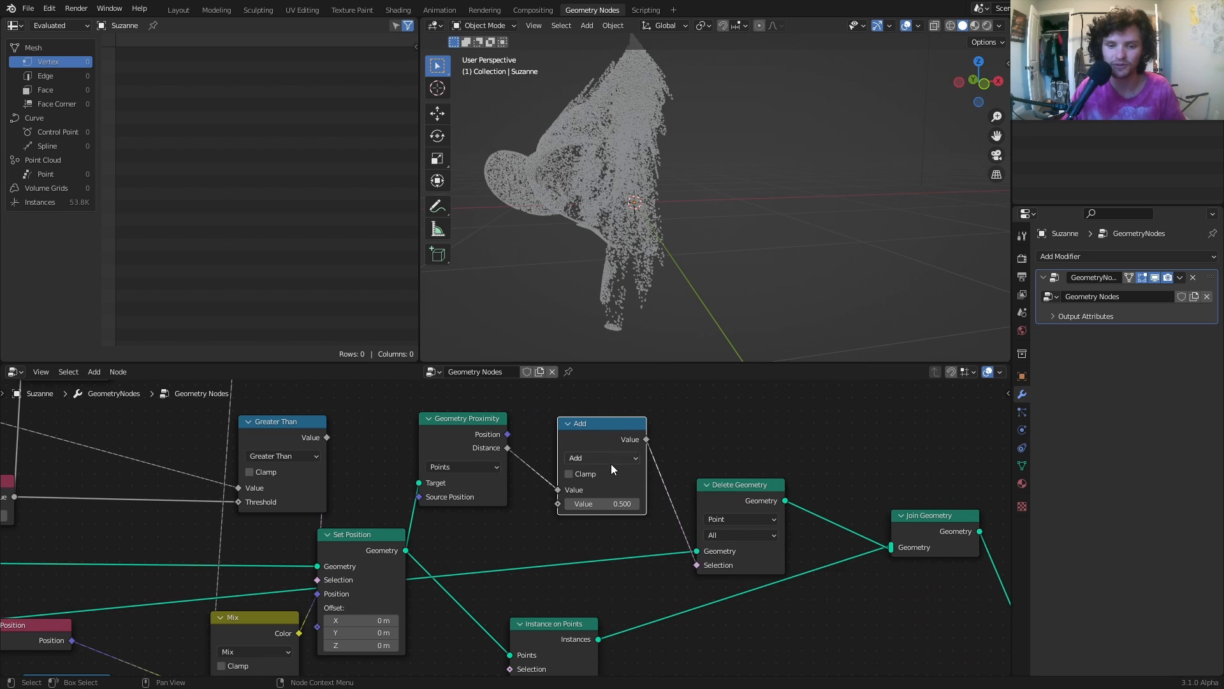
Switch the inserted math node to Greater Than and lower its threshold to 0.050.
scroll(618, 439, "up", 1)
left_click(610, 449)
left_click(724, 535)
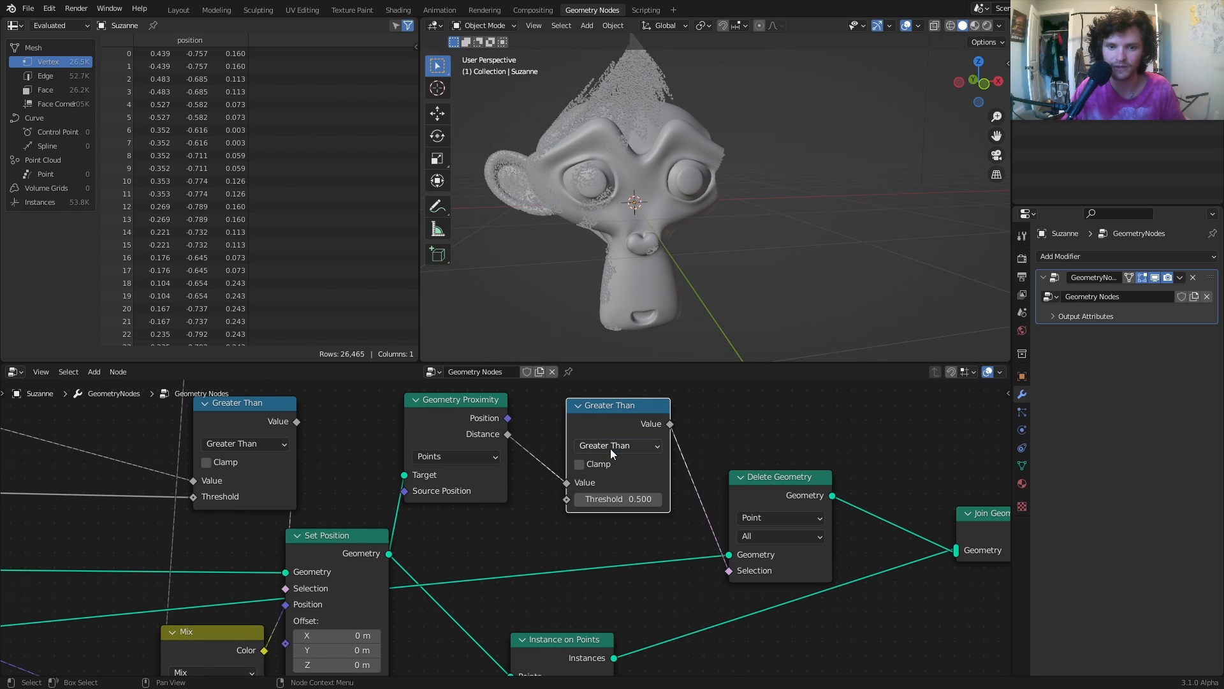
left_click_drag(636, 499, 597, 499)
Raise the threshold Value node to -0.110, inspect the mesh's cut edge up close, and save the file.
scroll(503, 527, "down", 2)
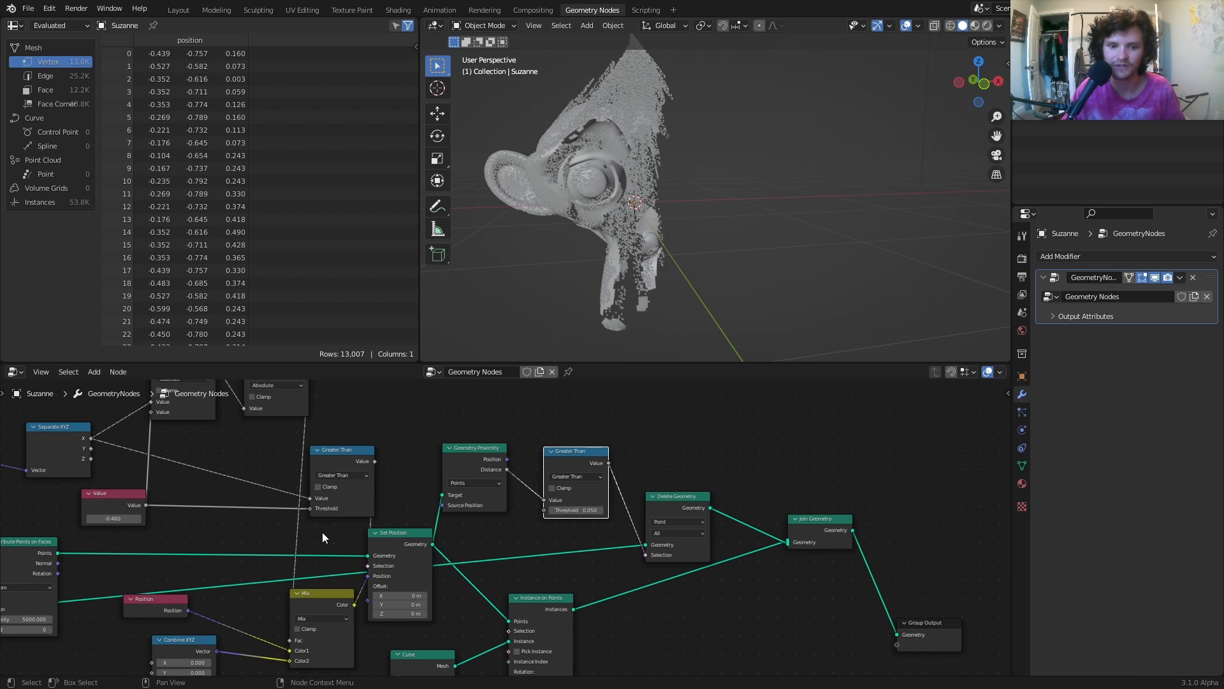
middle_click_drag(614, 135, 645, 119)
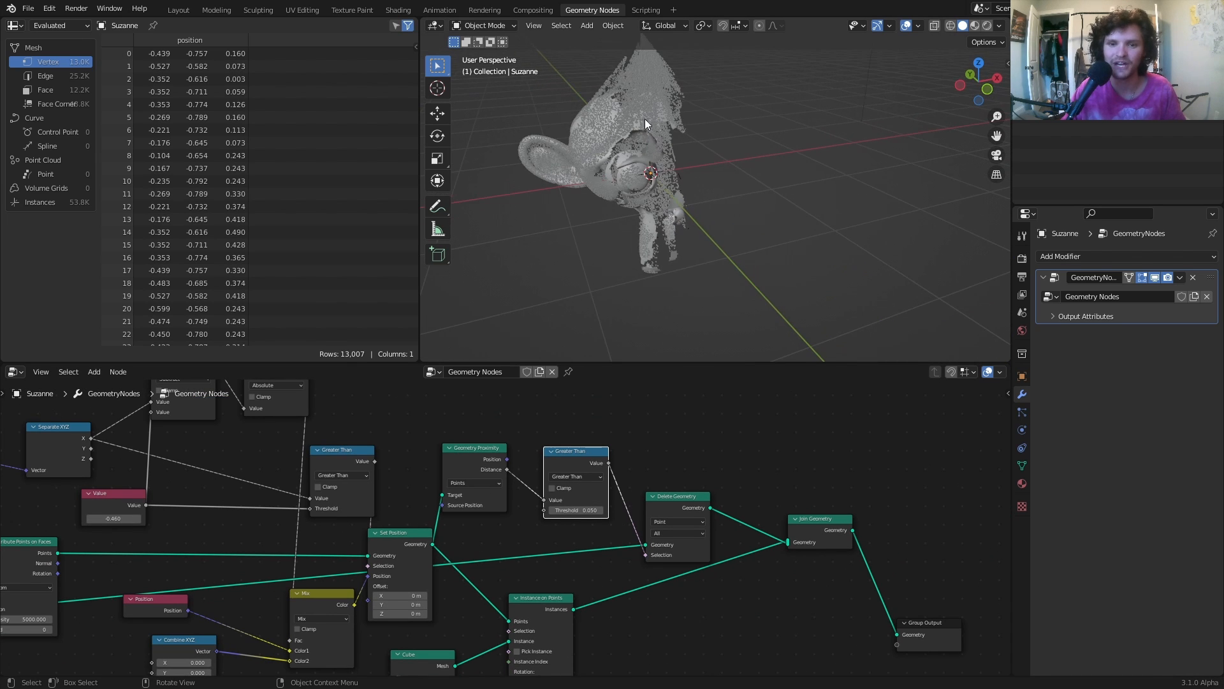
middle_click_drag(408, 510, 527, 489)
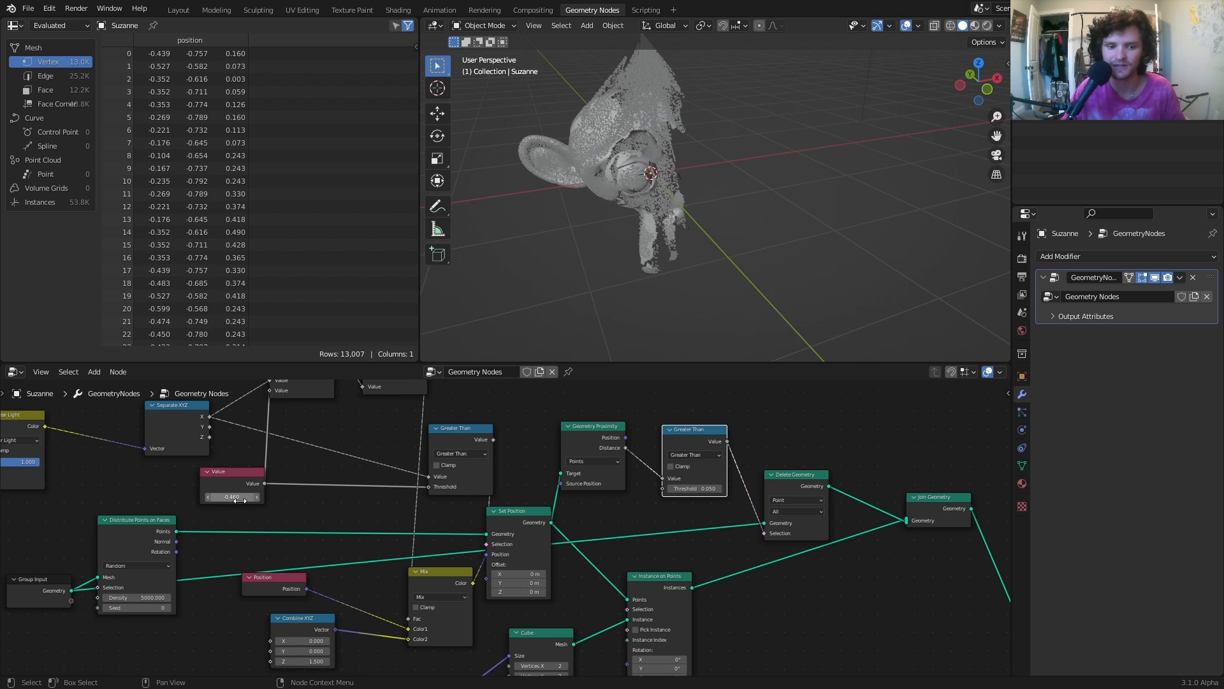
left_click_drag(236, 497, 295, 498, "shift")
scroll(590, 152, "up", 5)
middle_click_drag(587, 153, 632, 193, "shift")
left_click_drag(237, 496, 266, 497)
middle_click_drag(624, 178, 730, 155)
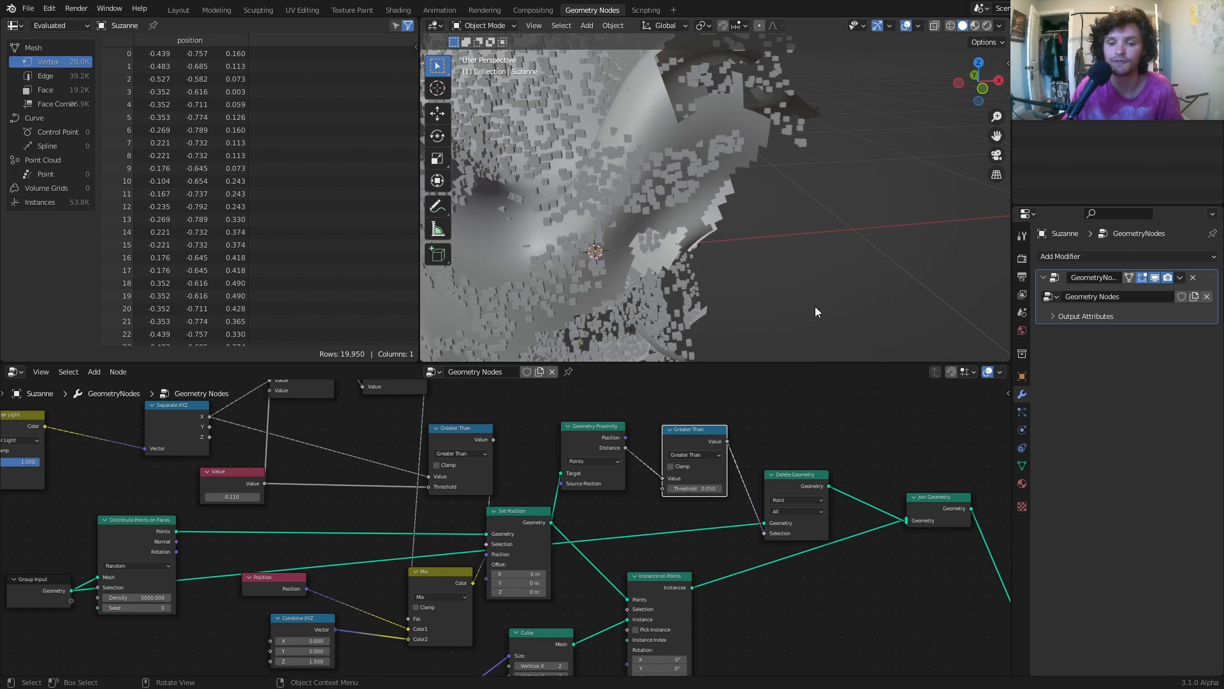
key("ctrl+s")
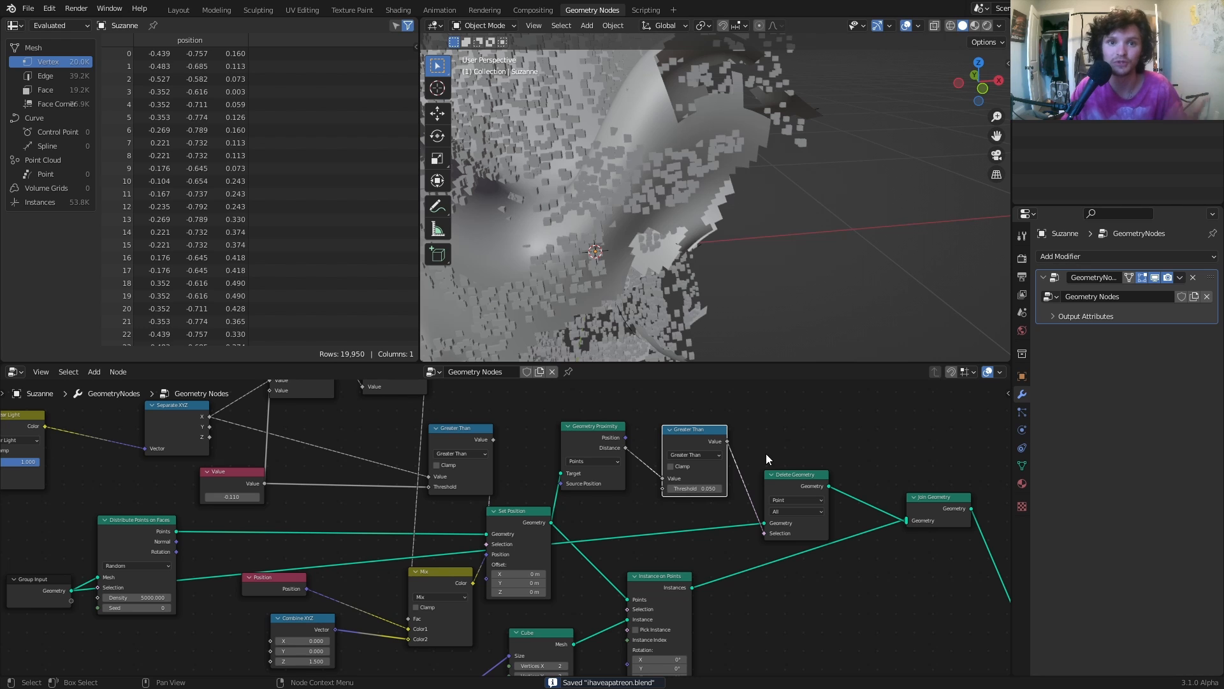
Insert a Subdivide Mesh node on the geometry link into Delete Geometry and set its level to 2.
scroll(744, 113, "up", 2)
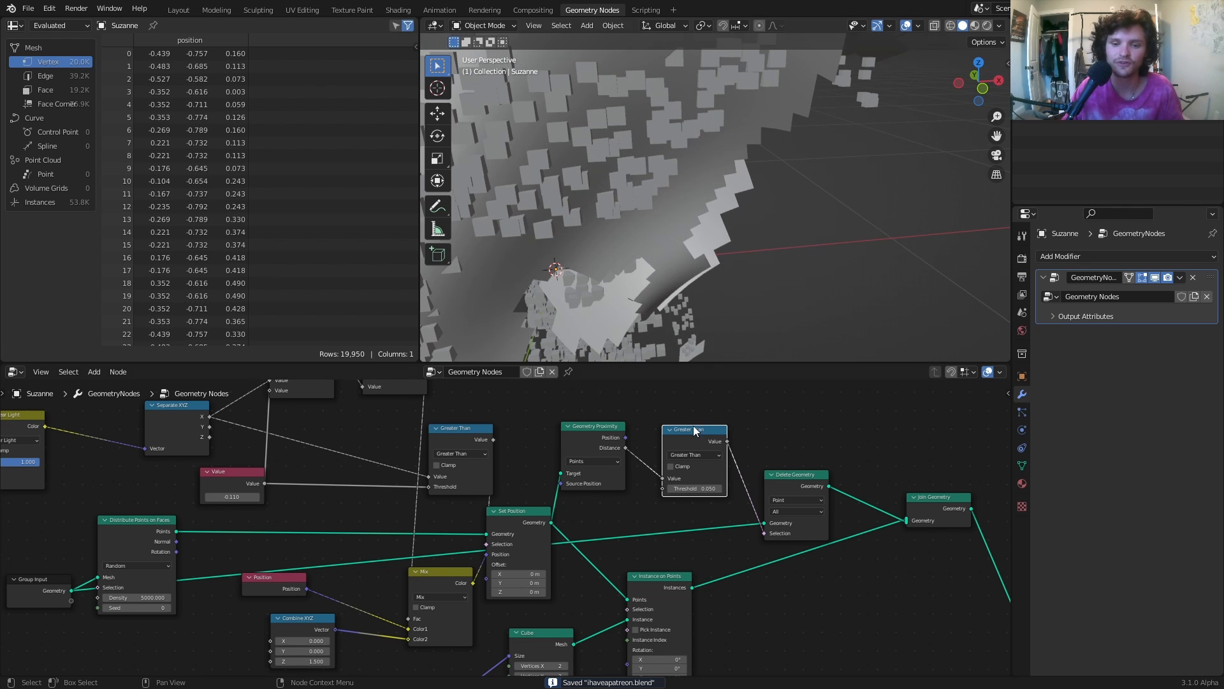
scroll(722, 465, "up", 2)
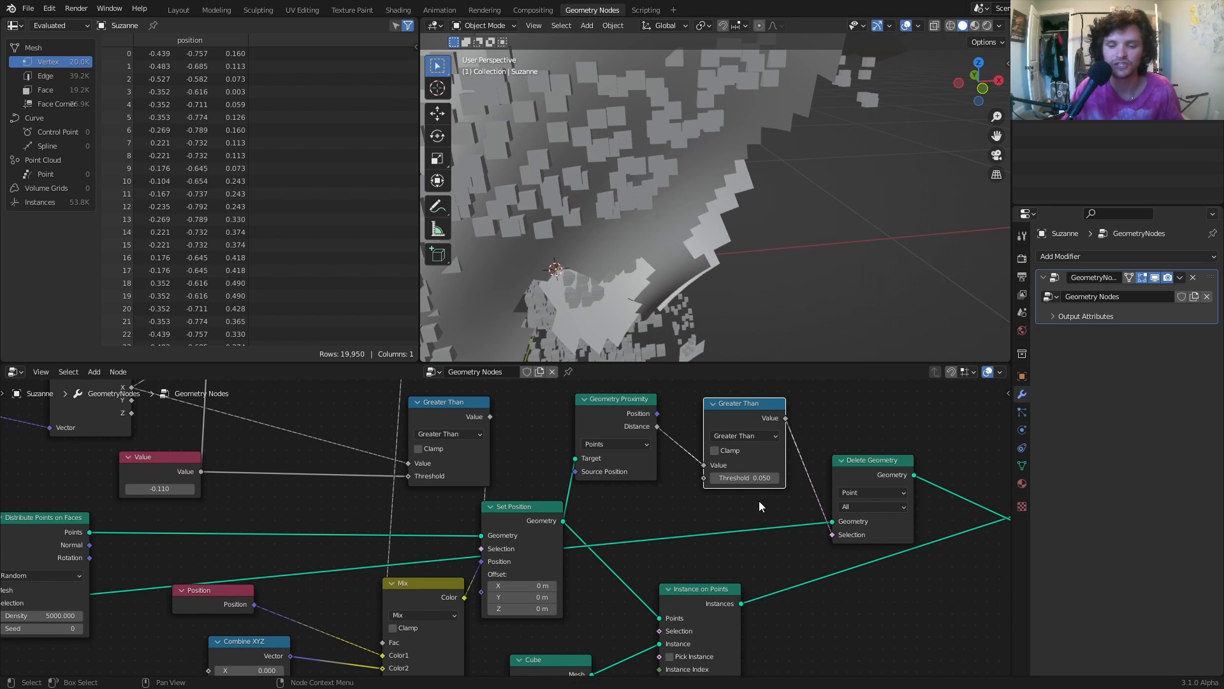
scroll(759, 497, "up", 3)
middle_click_drag(733, 475, 477, 460)
key("shift+a")
left_click(438, 425)
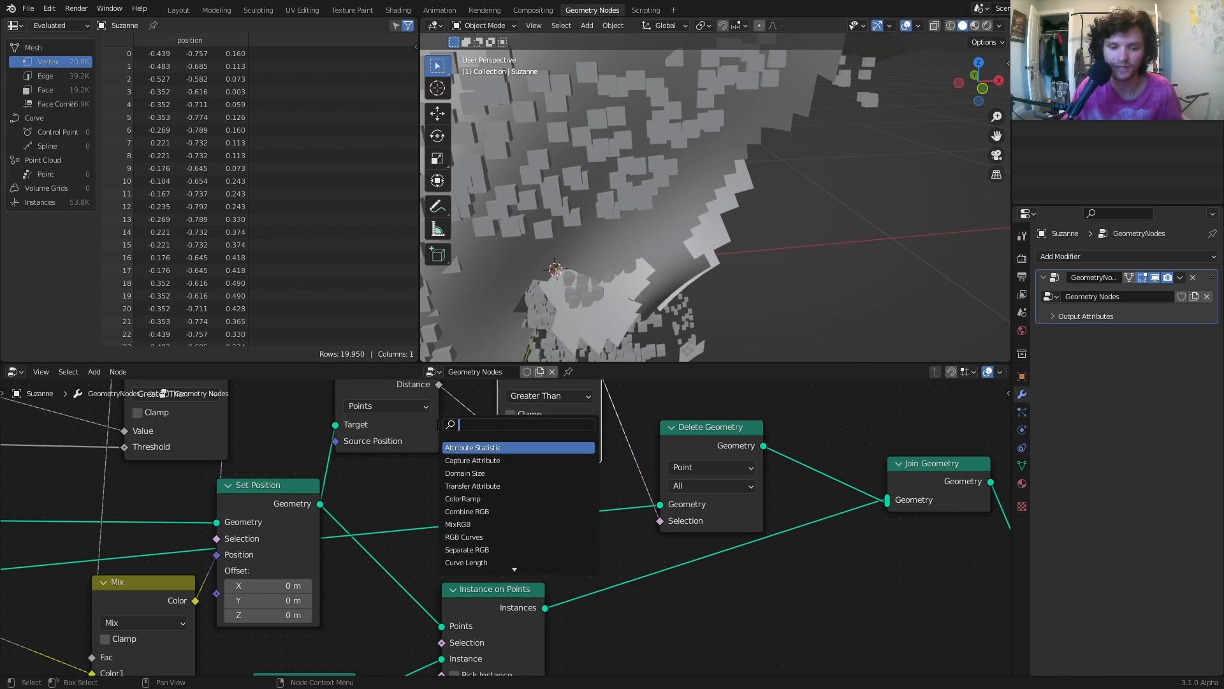
type("su")
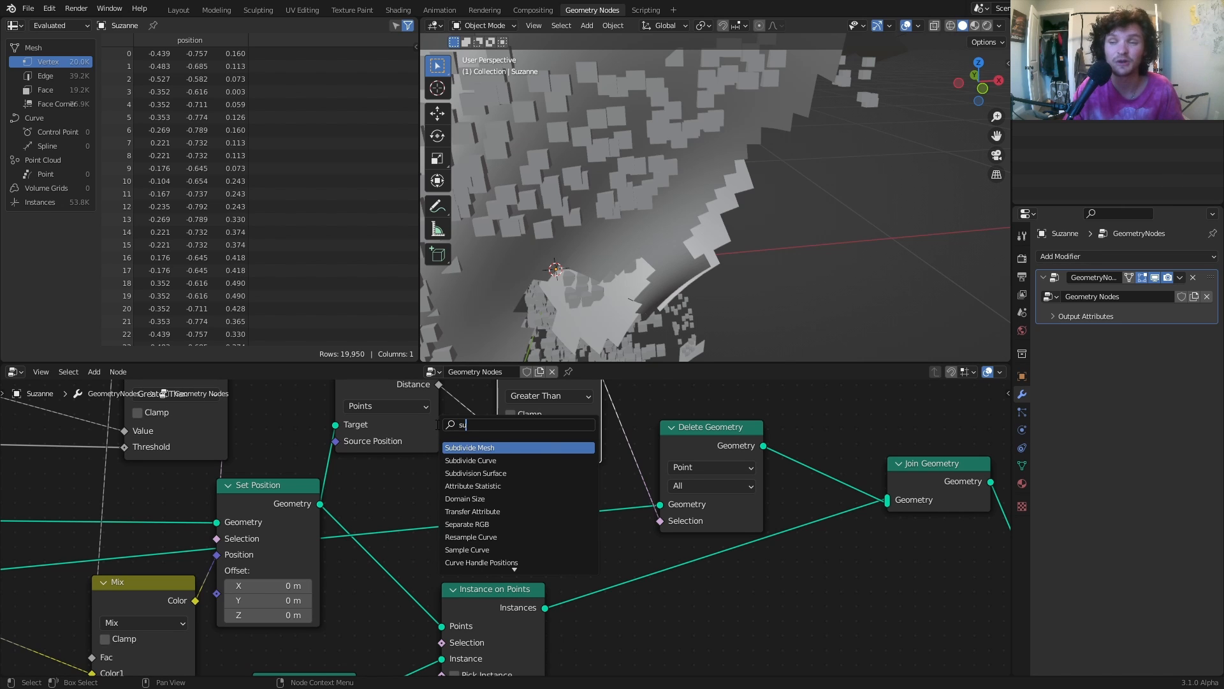
key("Return")
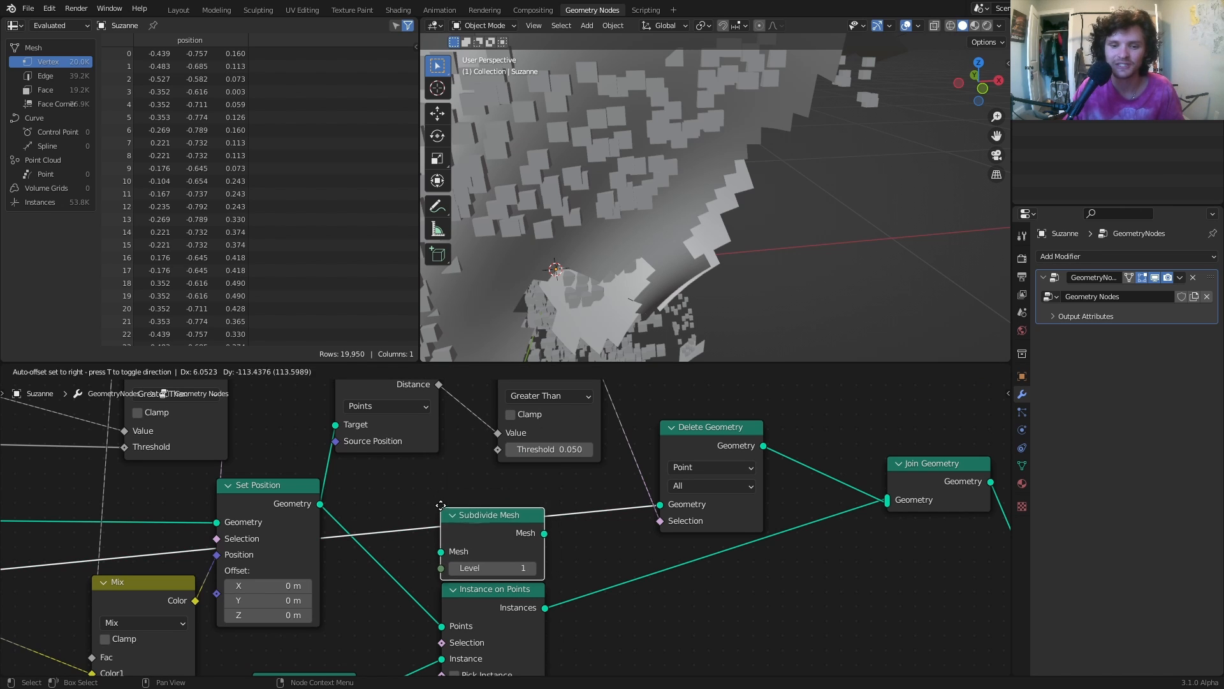
left_click(438, 496)
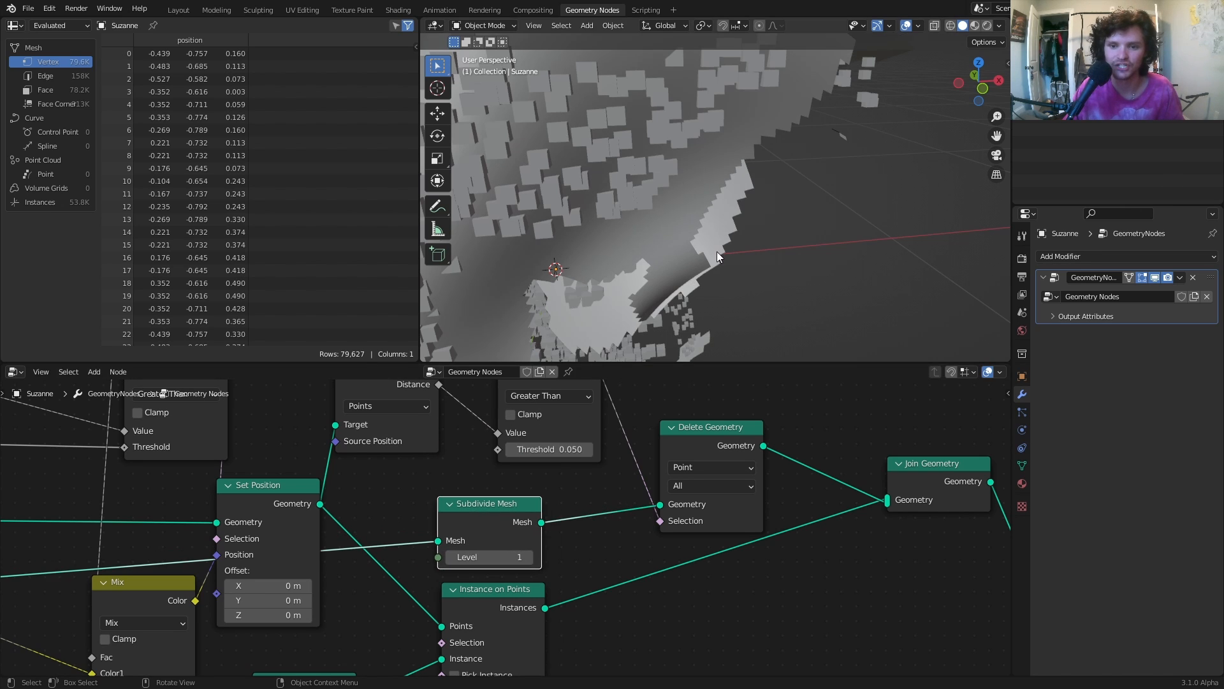
left_click(534, 556)
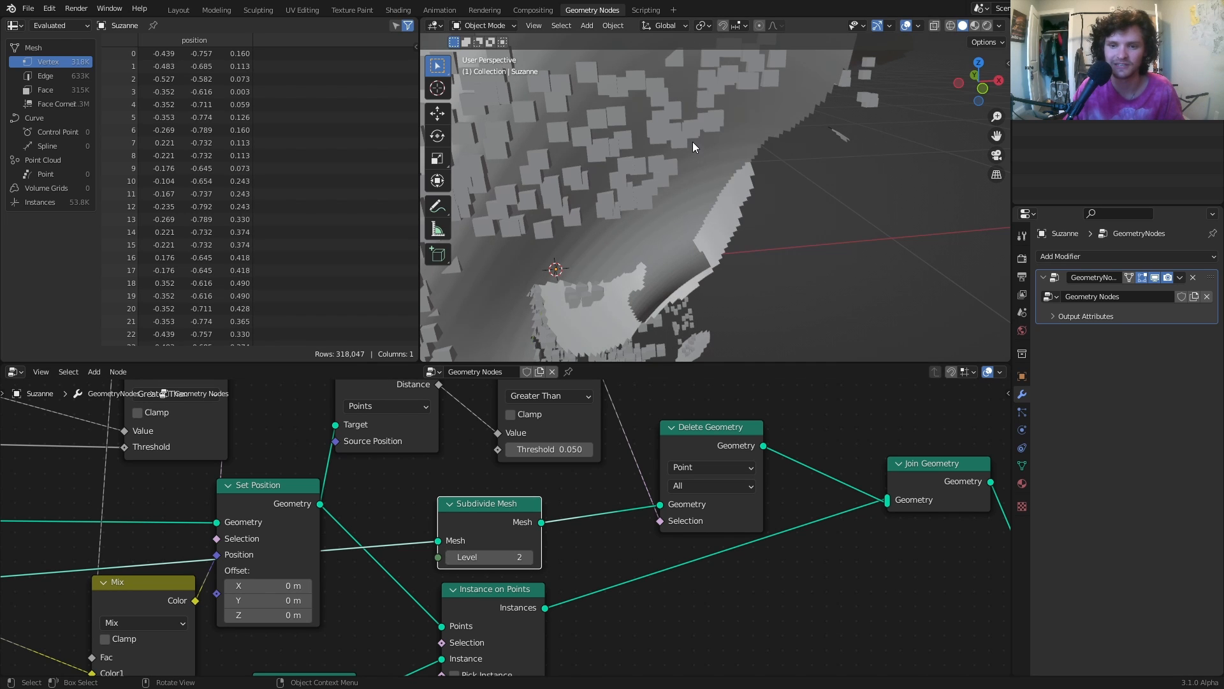
Try the subdivided mesh with the threshold Value at 0.150, and remove the Subdivide Mesh node while keeping the link.
scroll(670, 185, "down", 5)
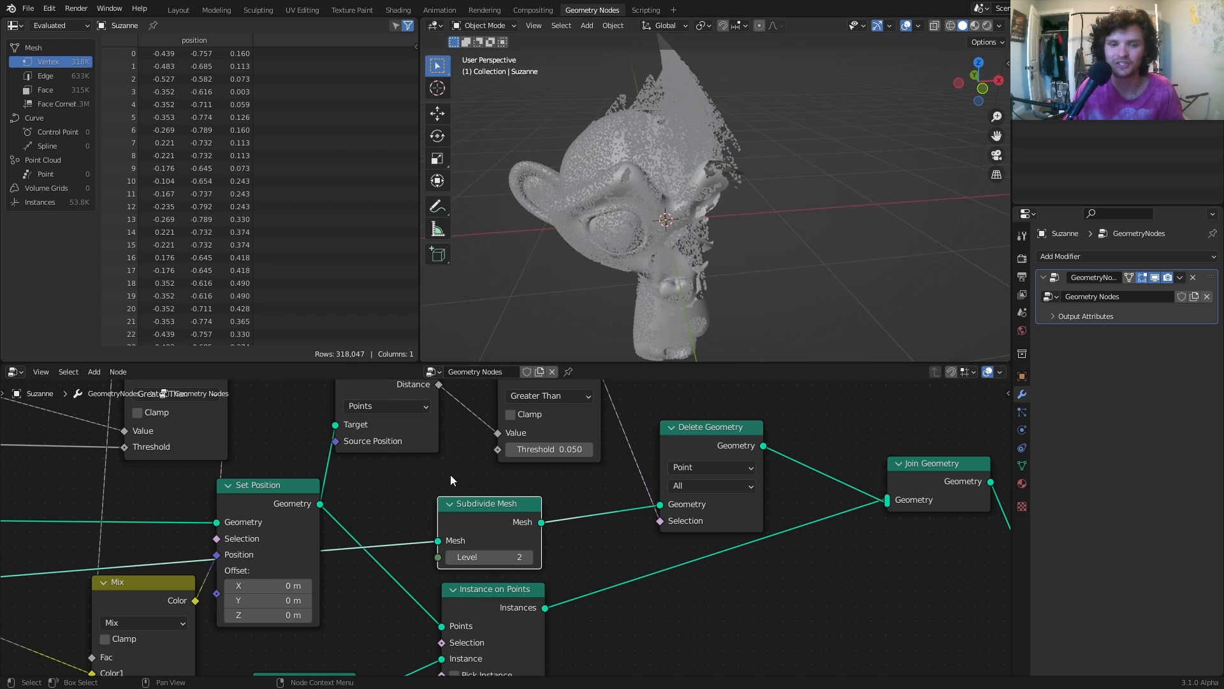
scroll(450, 474, "down", 2)
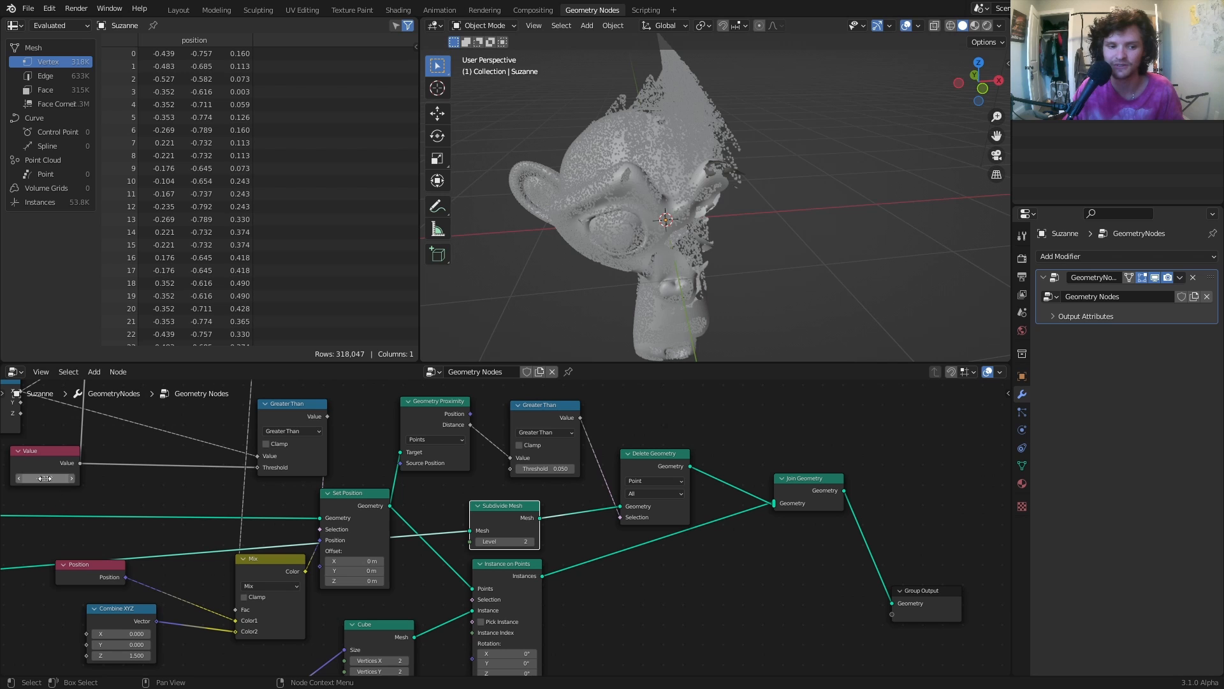
left_click_drag(45, 478, 313, 528)
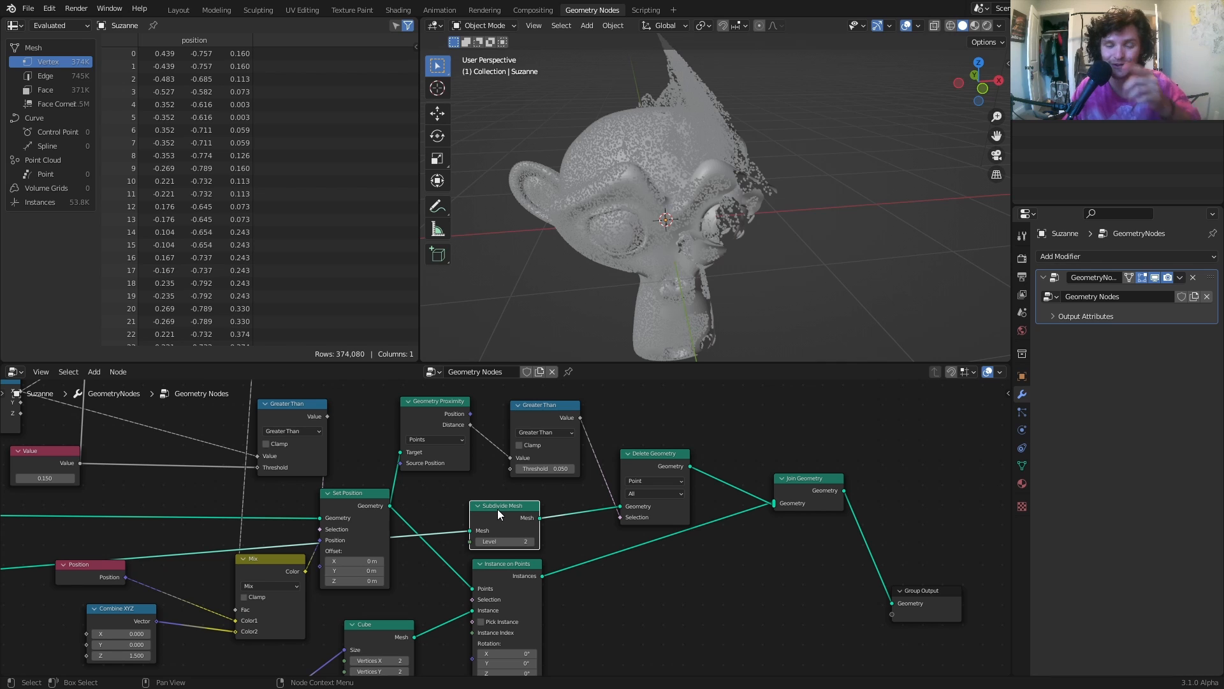
key("ctrl+x")
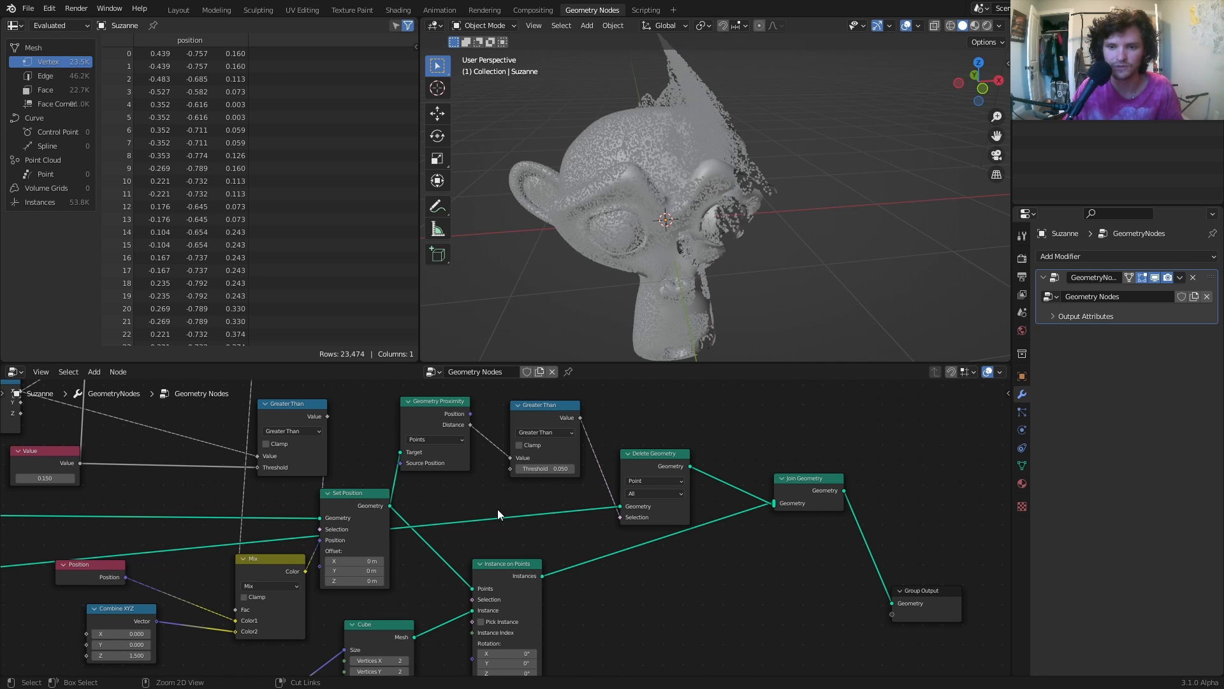
Raise the threshold Value node to 0.530 and inspect the cubes around the monkey's eyes.
scroll(674, 277, "down", 2)
middle_click_drag(146, 480, 207, 480)
mouse_move(106, 479)
left_mouse_down()
mouse_move(192, 479)
mouse_move(93, 480)
mouse_move(131, 479)
left_mouse_up()
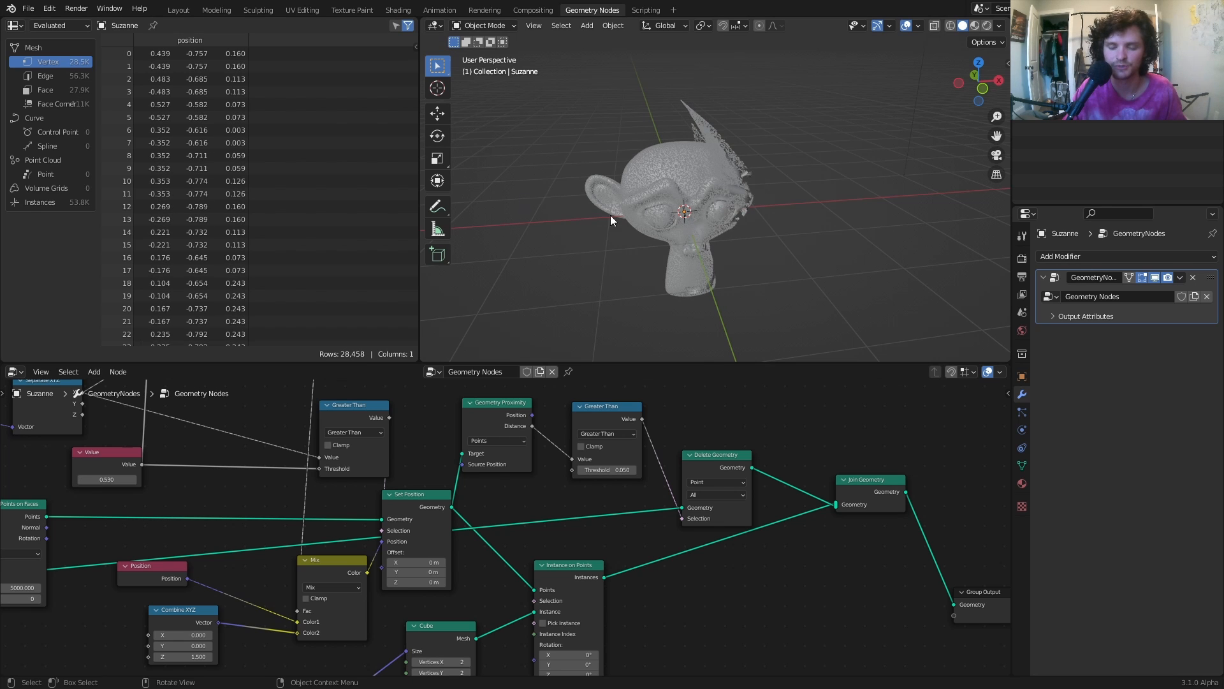
scroll(611, 215, "up", 4)
scroll(611, 215, "up", 3)
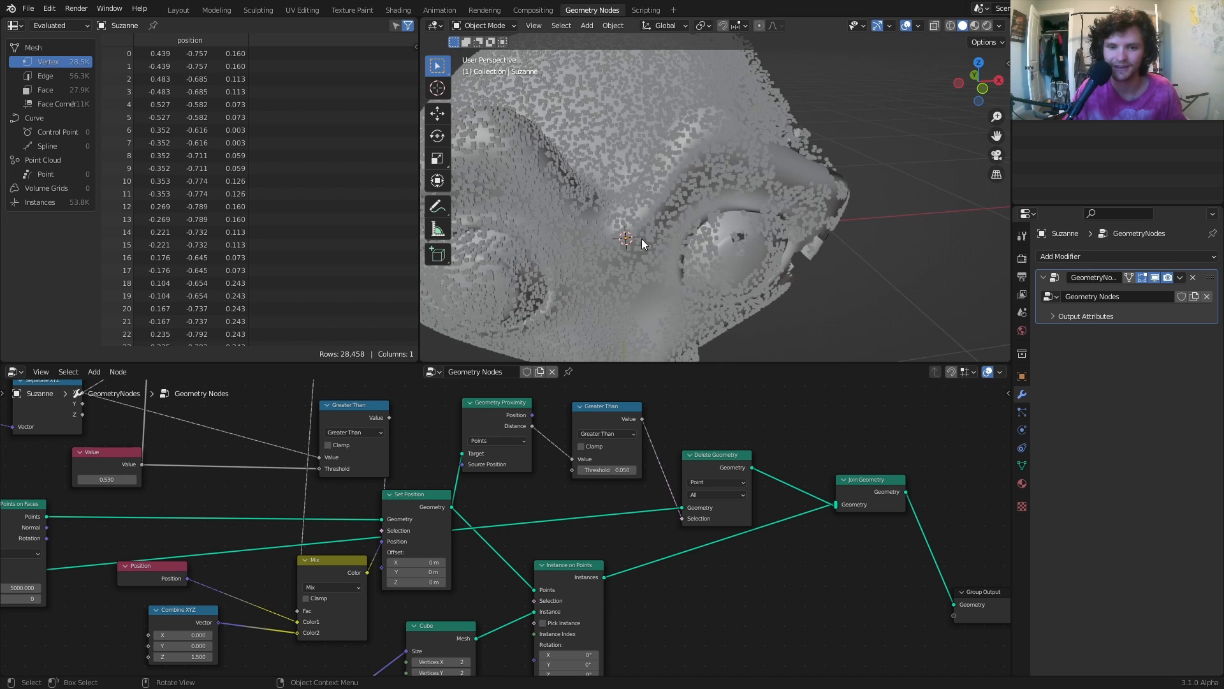
Connect the Absolute node's value to the Set Position node's offset.
scroll(482, 503, "down", 2)
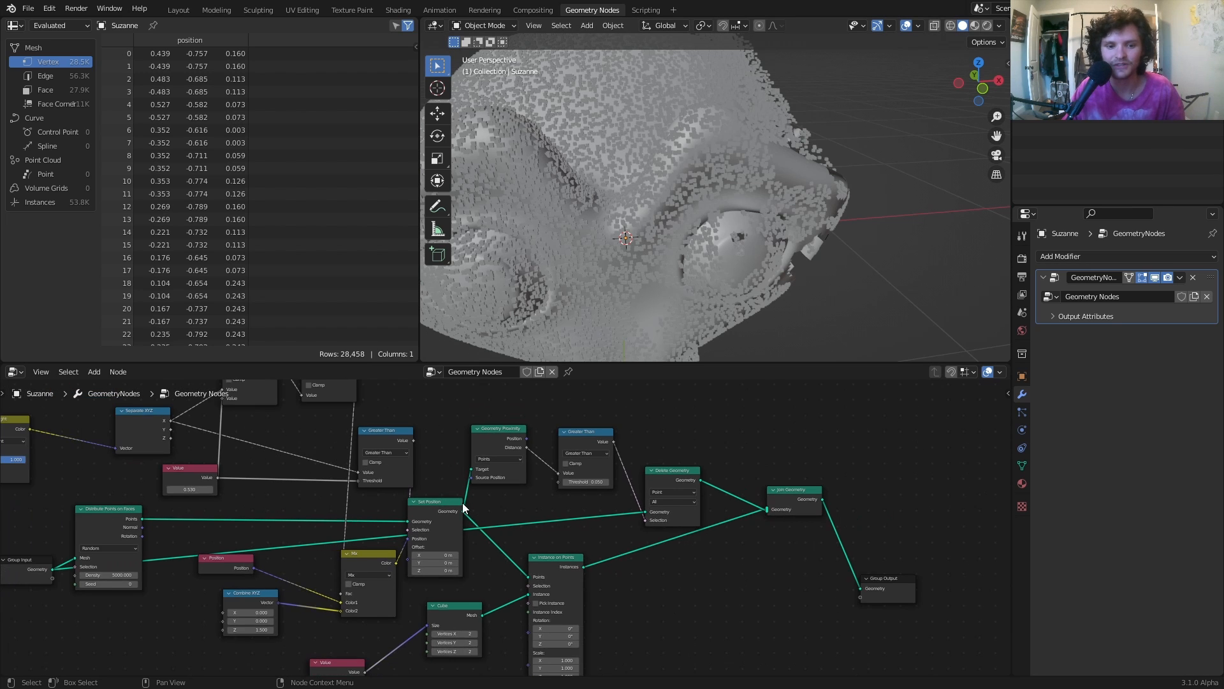
middle_click_drag(460, 503, 552, 559)
left_click_drag(448, 421, 505, 623)
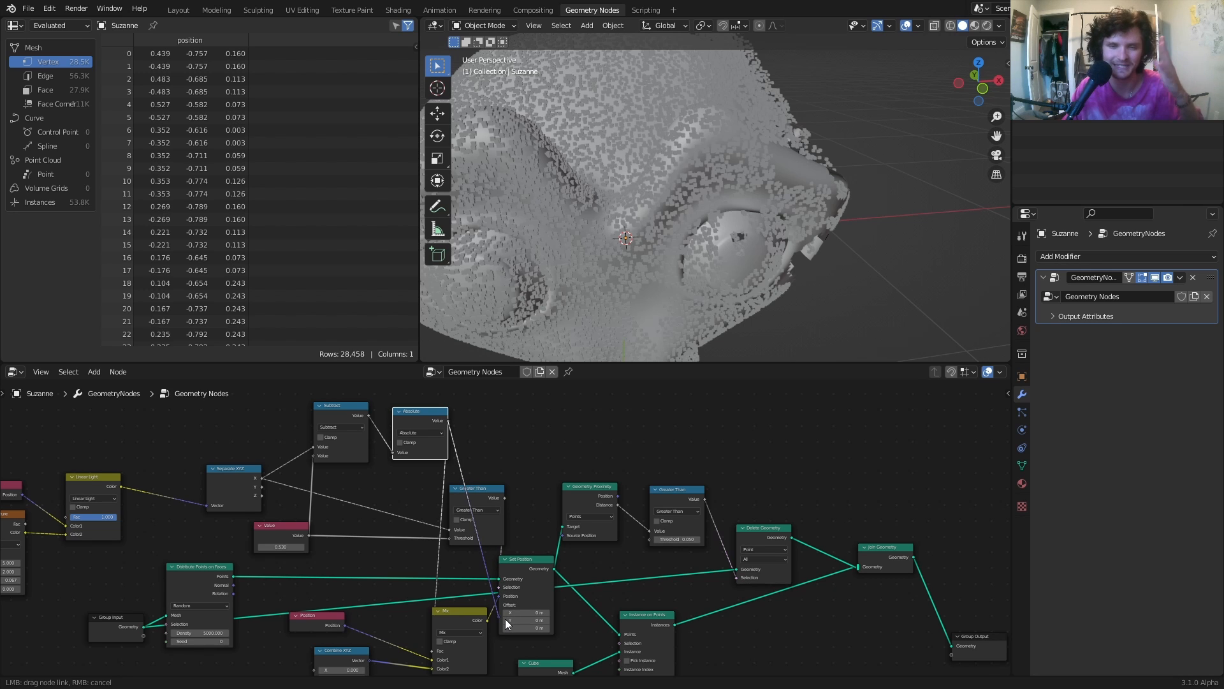
left_click_drag(506, 620, 505, 620)
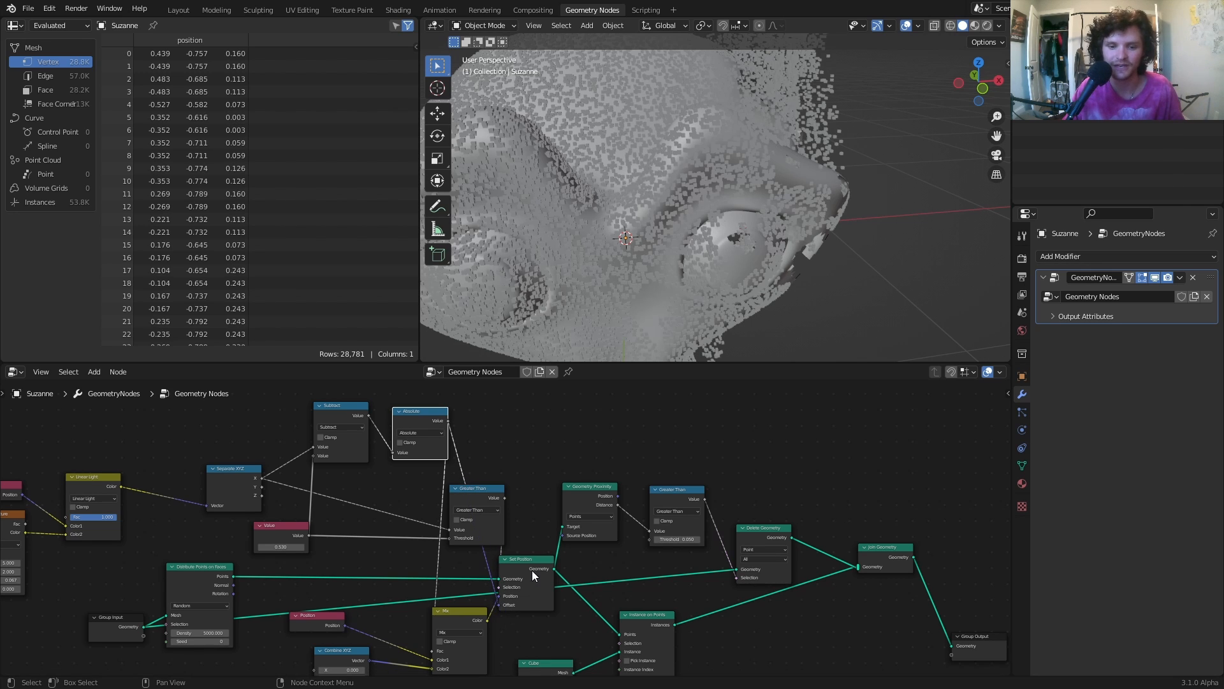
Move the Set Position node and the Greater Than node feeding its selection apart to untangle their links.
left_click_drag(531, 567, 586, 582)
scroll(797, 571, "down", 3)
middle_click_drag(815, 570, 755, 558)
scroll(499, 449, "up", 2)
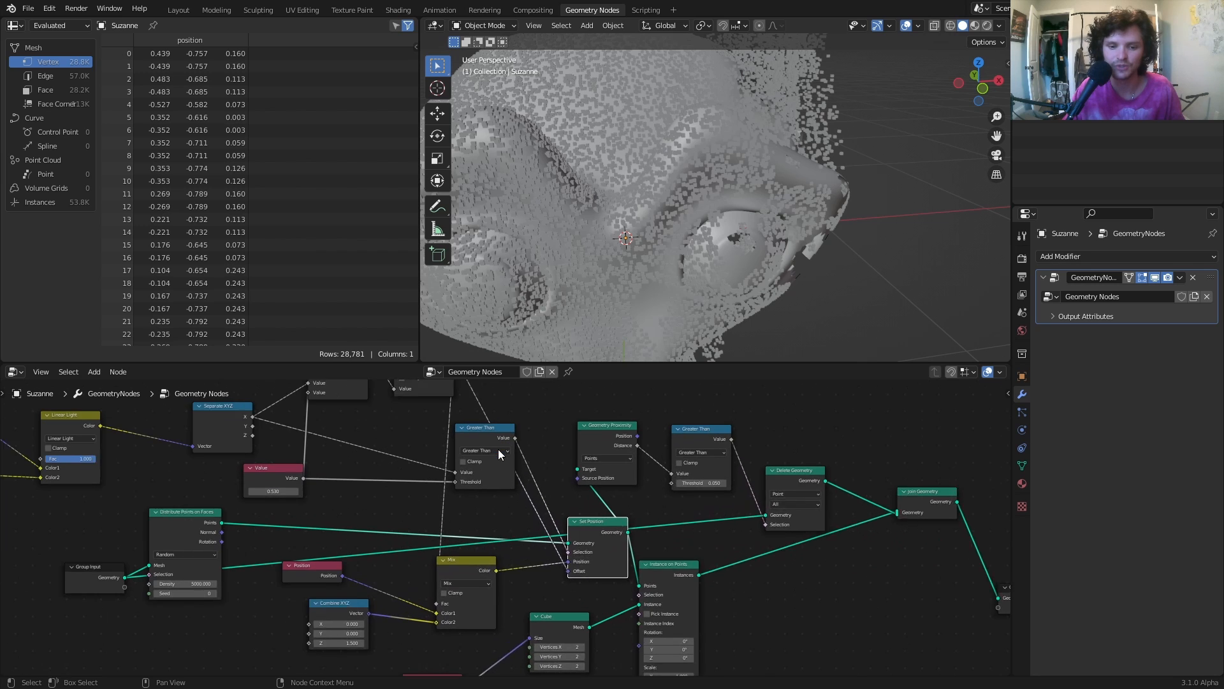
left_click(488, 441)
left_click_drag(465, 419, 405, 459)
middle_click_drag(434, 439, 443, 508)
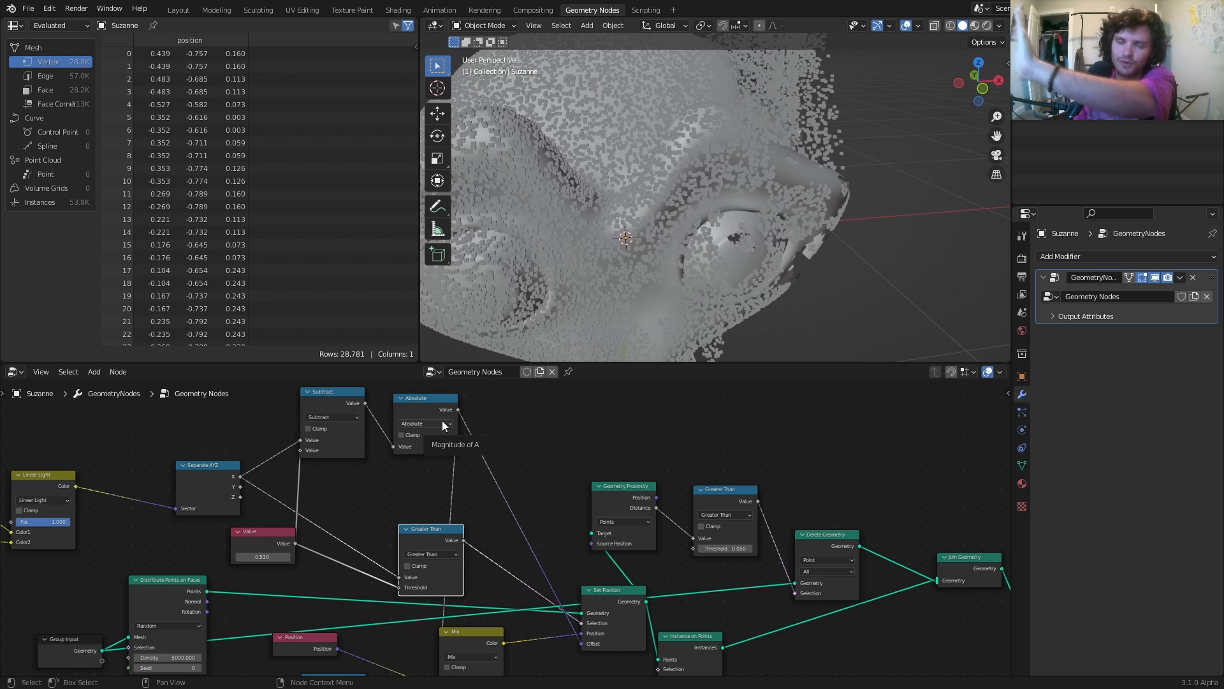
Collapse the Absolute node.
left_click(411, 401)
key("h")
scroll(431, 415, "up", 3)
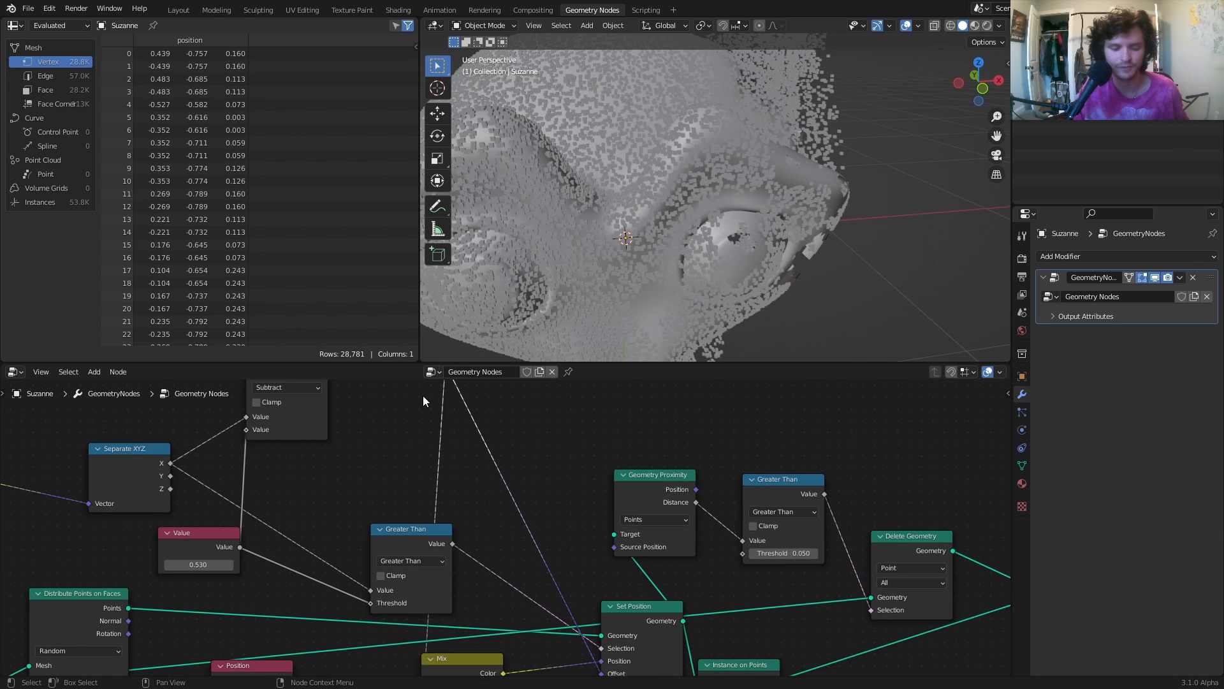
Duplicate the Absolute node into the link feeding Set Position's offset and change the copy's operation to Multiply Add.
key("shift+d")
left_click(457, 499)
key("h")
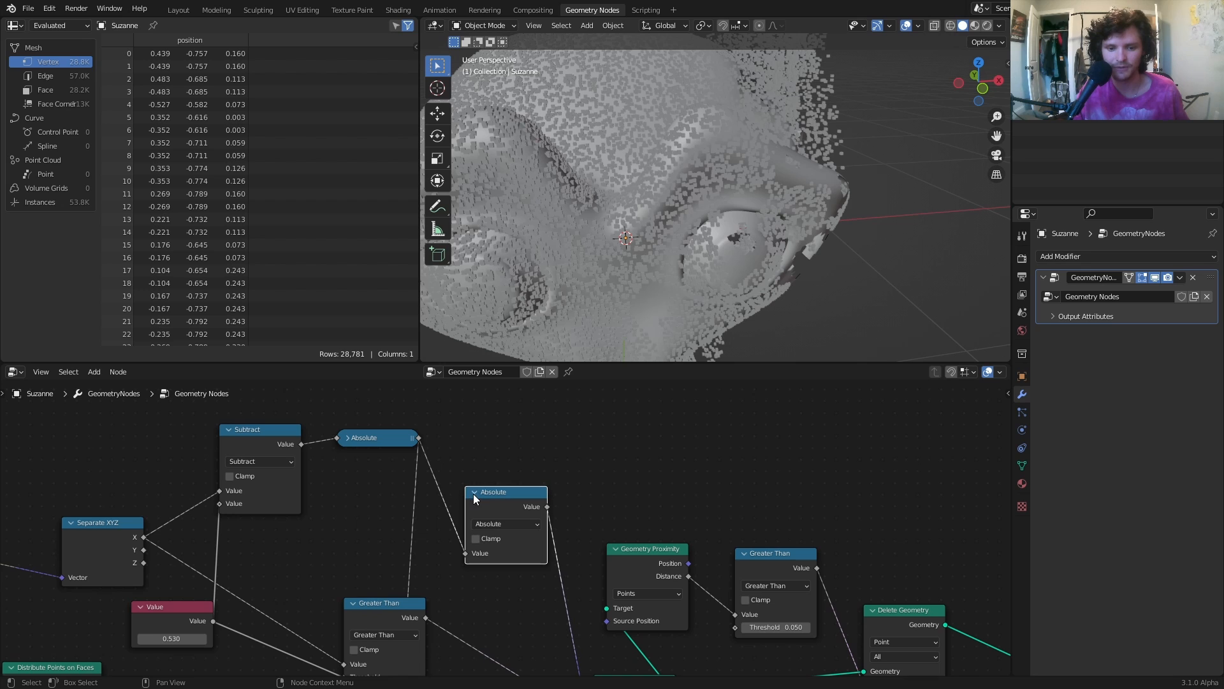
left_click(495, 523)
left_click(505, 429)
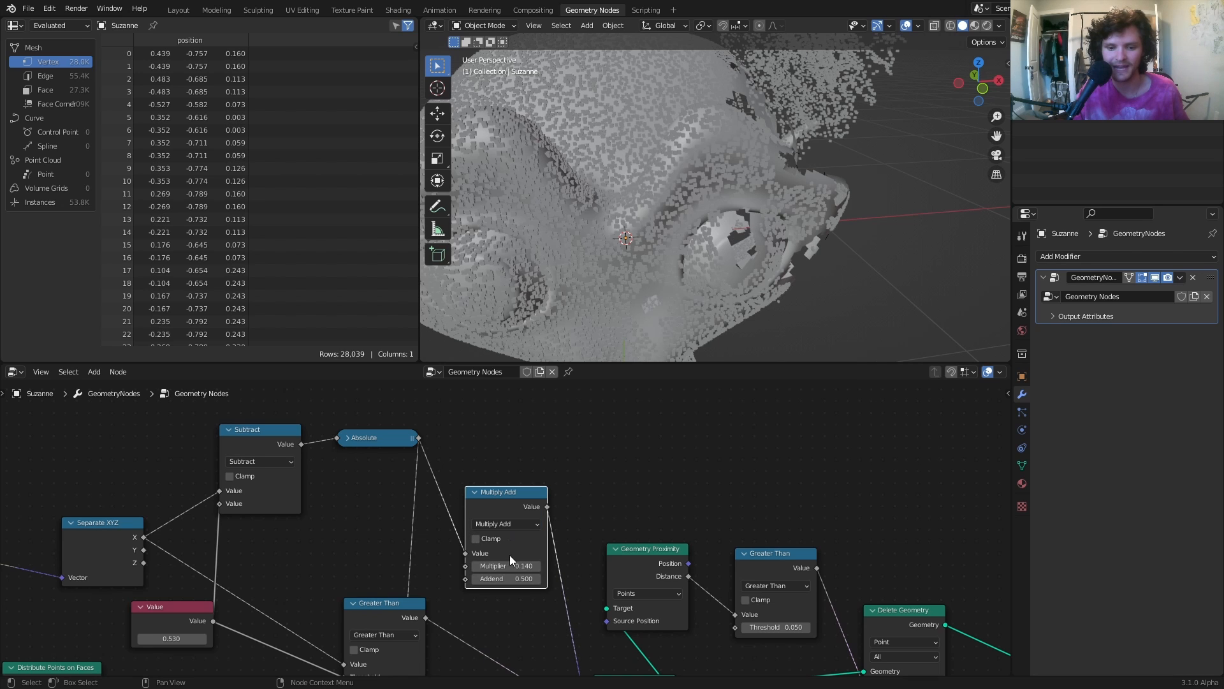
Set the Multiply Add node's Multiplier to -1 and Addend to 1.
left_click(510, 566)
type("-1")
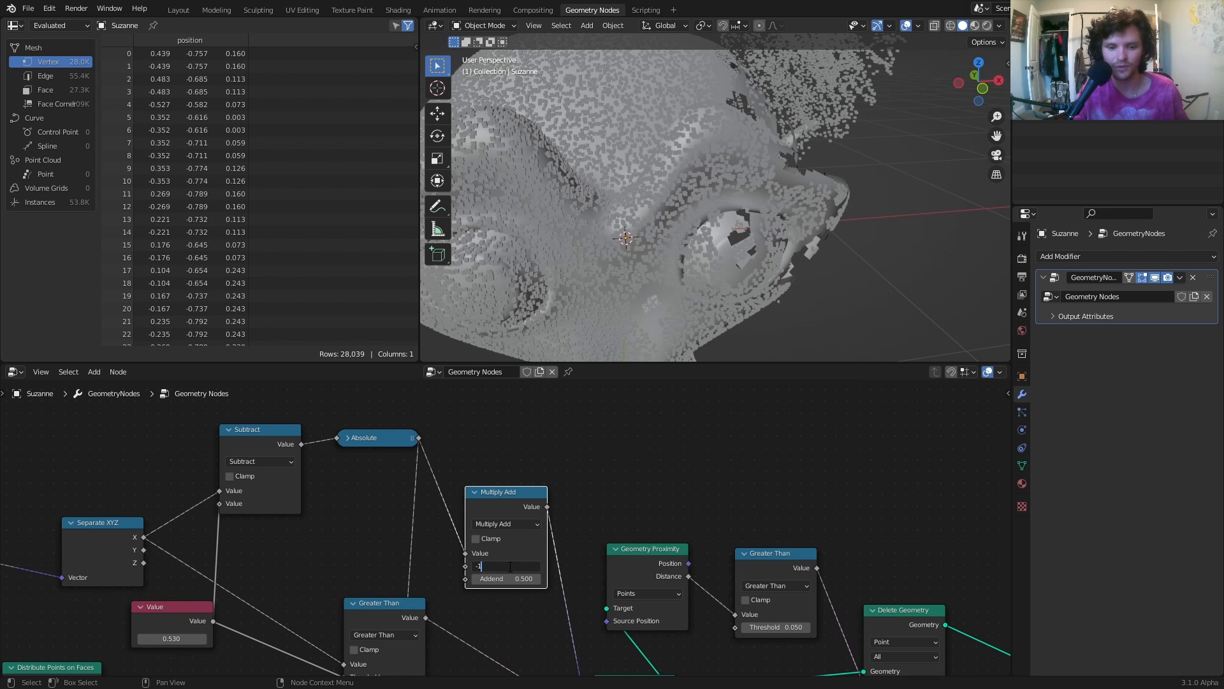
key("Tab")
type("1")
key("Return")
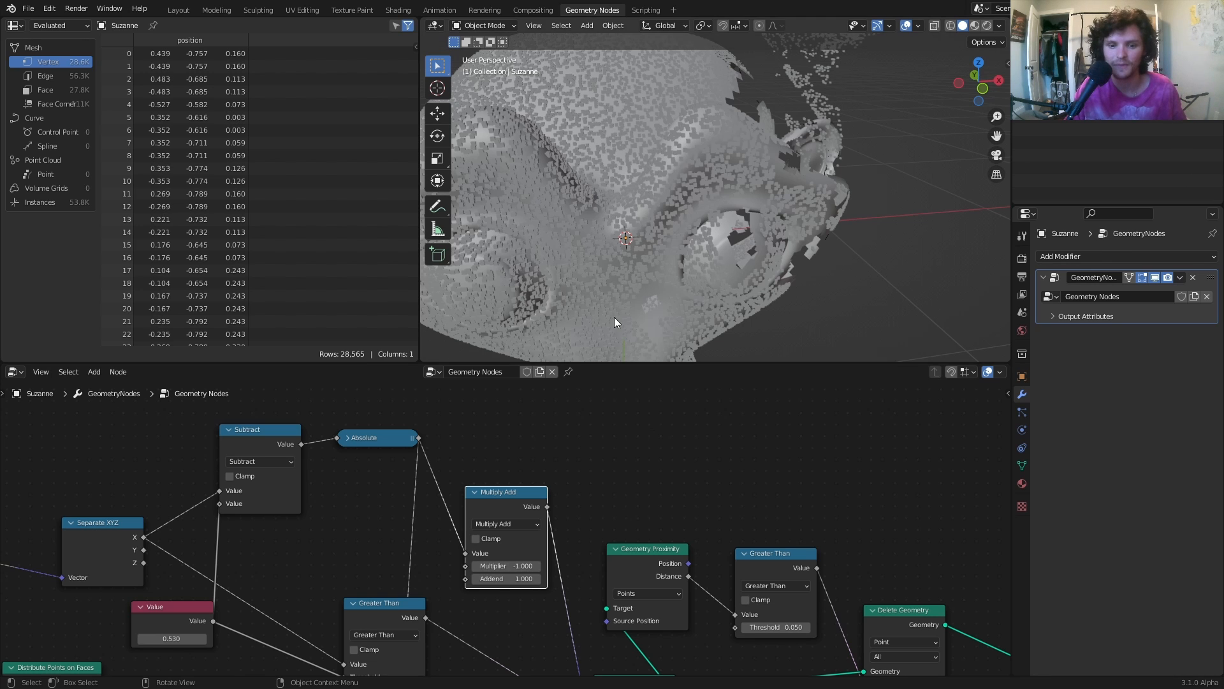
Set the threshold Value node to 0.500.
scroll(445, 583, "down", 2)
middle_click_drag(370, 518, 514, 486)
scroll(604, 249, "down", 1)
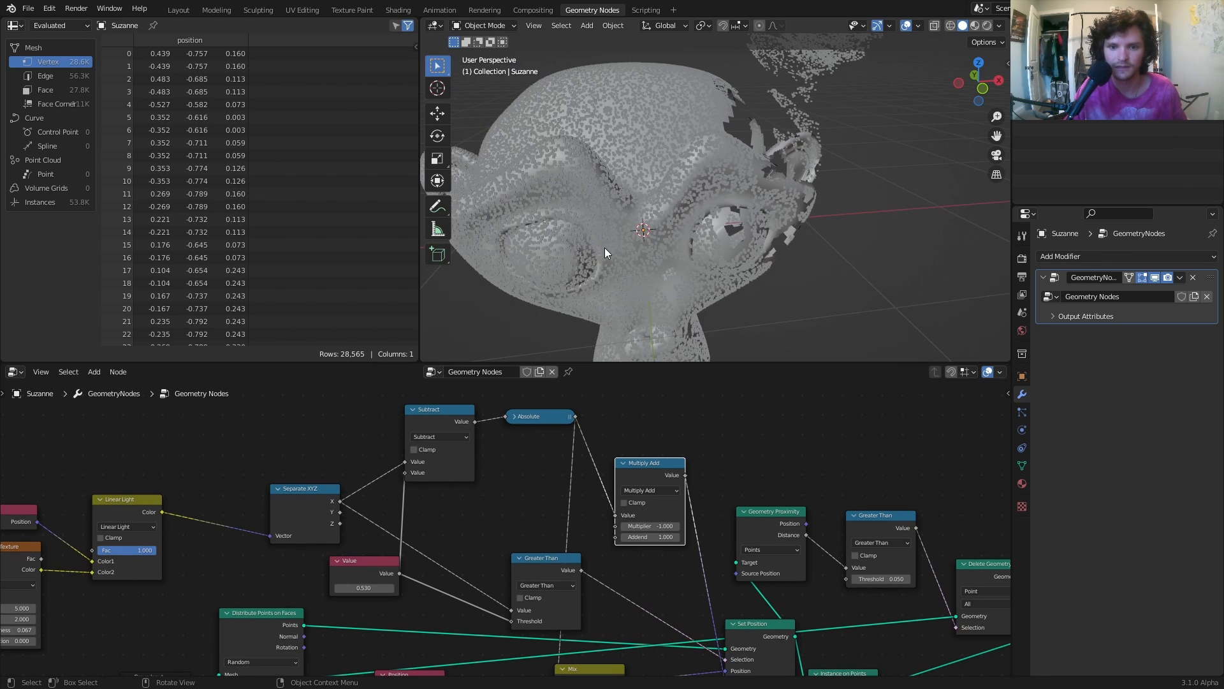
scroll(569, 242, "down", 2)
mouse_move(361, 587)
left_mouse_down()
mouse_move(386, 587)
mouse_move(341, 587)
mouse_move(361, 588)
left_mouse_up()
scroll(644, 471, "up", 1)
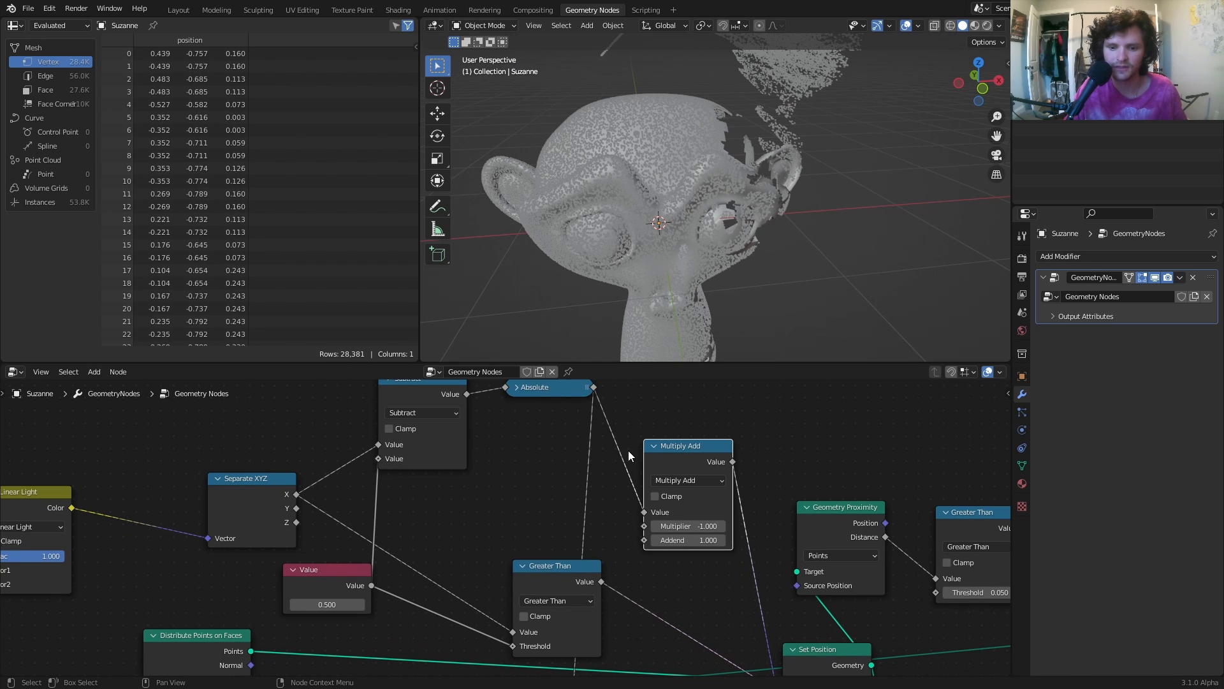
Enable Clamp on the Absolute and Multiply Add nodes, and reroute Multiply Add's output from Set Position's offset to Instance on Points' scale.
left_click(515, 388)
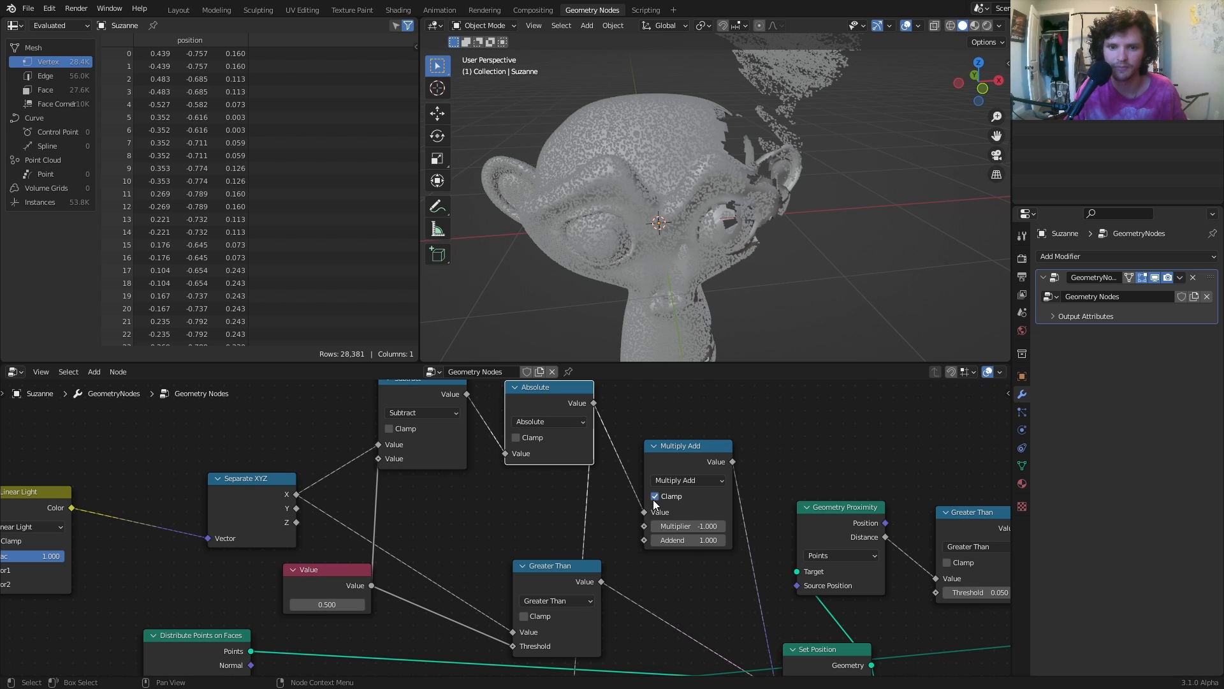
scroll(570, 484, "down", 1)
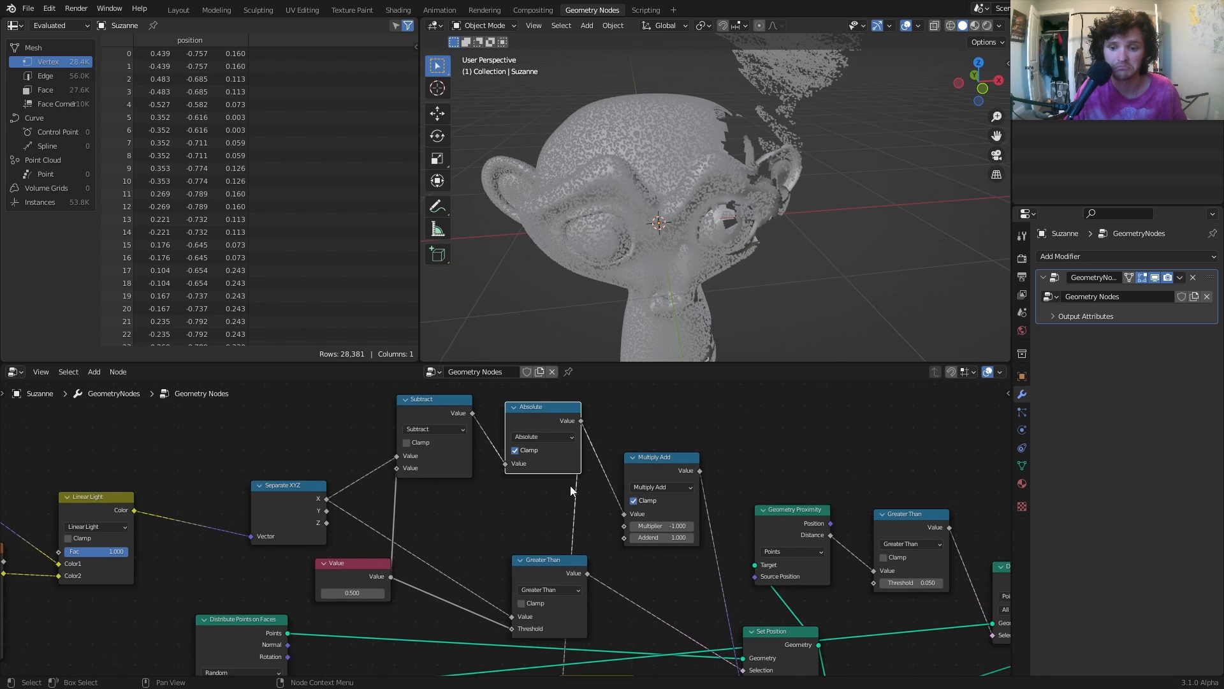
middle_click_drag(570, 485, 648, 416)
left_click_drag(678, 569, 653, 469)
middle_click_drag(656, 418, 565, 488)
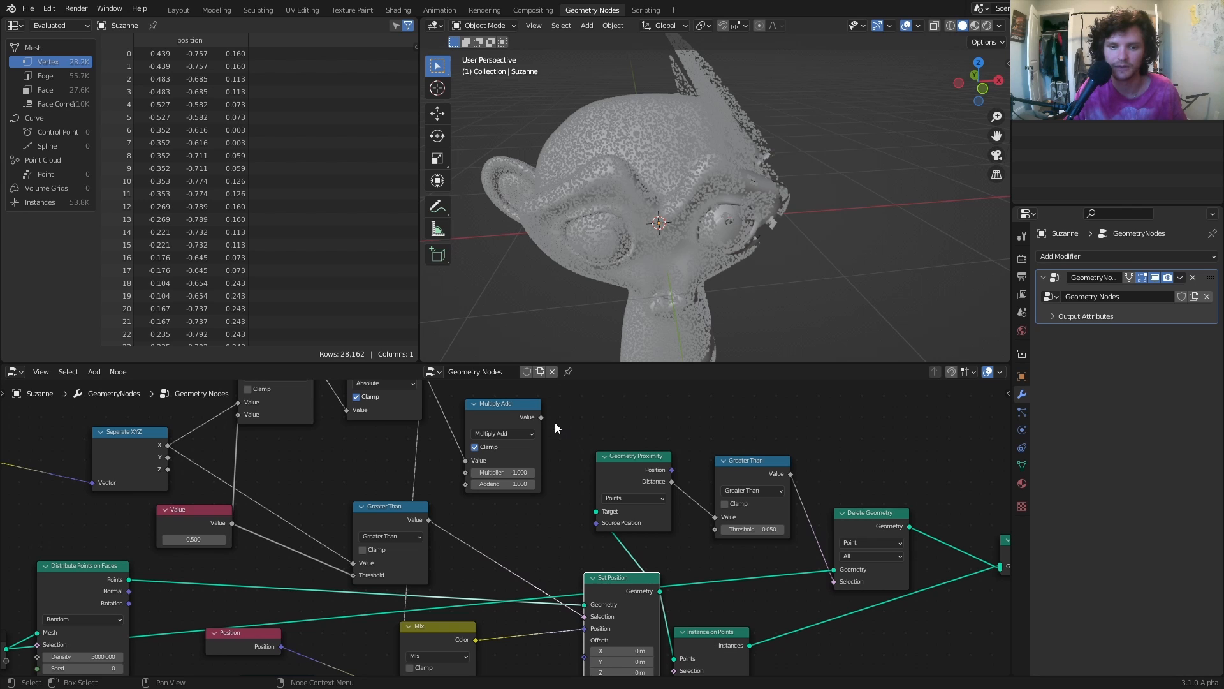
left_click_drag(541, 417, 668, 621)
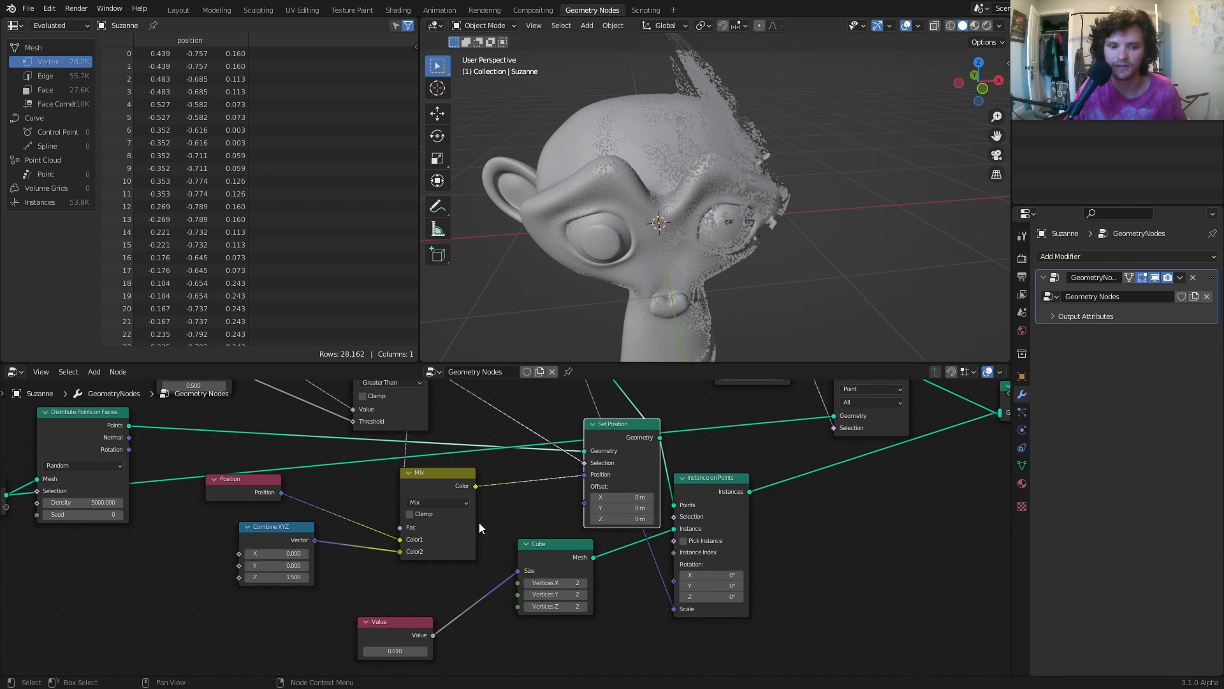
Try the threshold Value node at 0.610 and 0.040 while inspecting how the cubes scale across the monkey head.
middle_click_drag(476, 521, 608, 585)
scroll(440, 515, "up", 2)
middle_click_drag(407, 479, 458, 518)
middle_click_drag(743, 419, 720, 506)
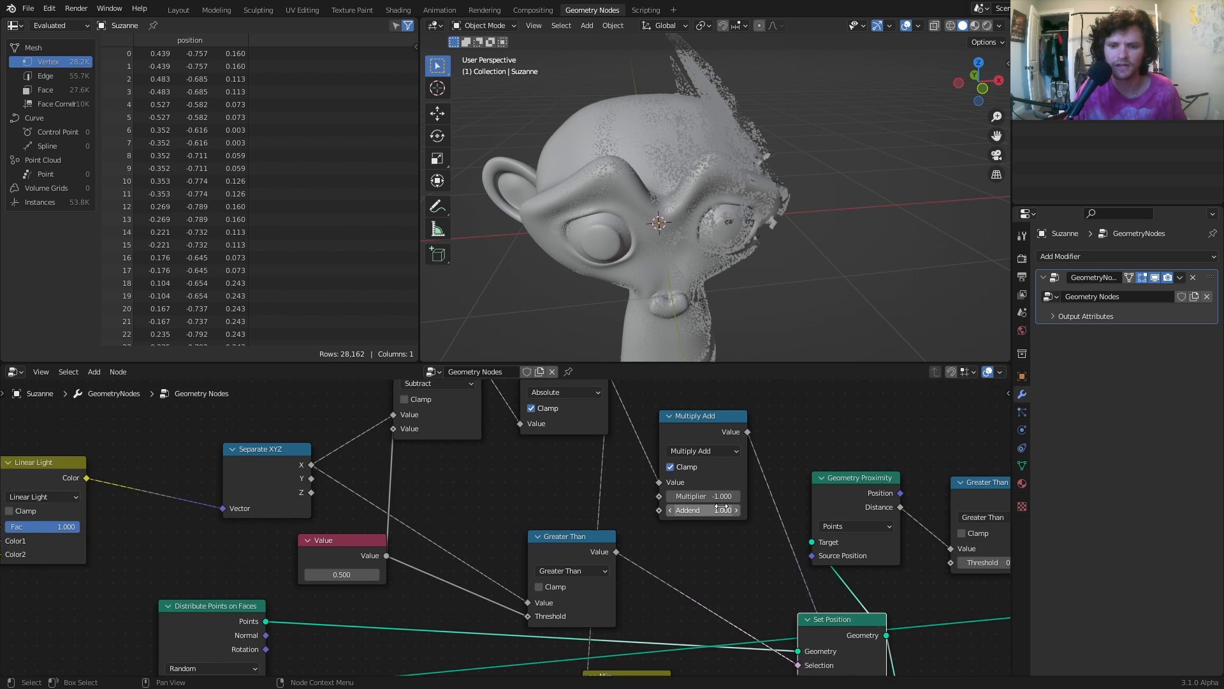
scroll(659, 469, "down", 1)
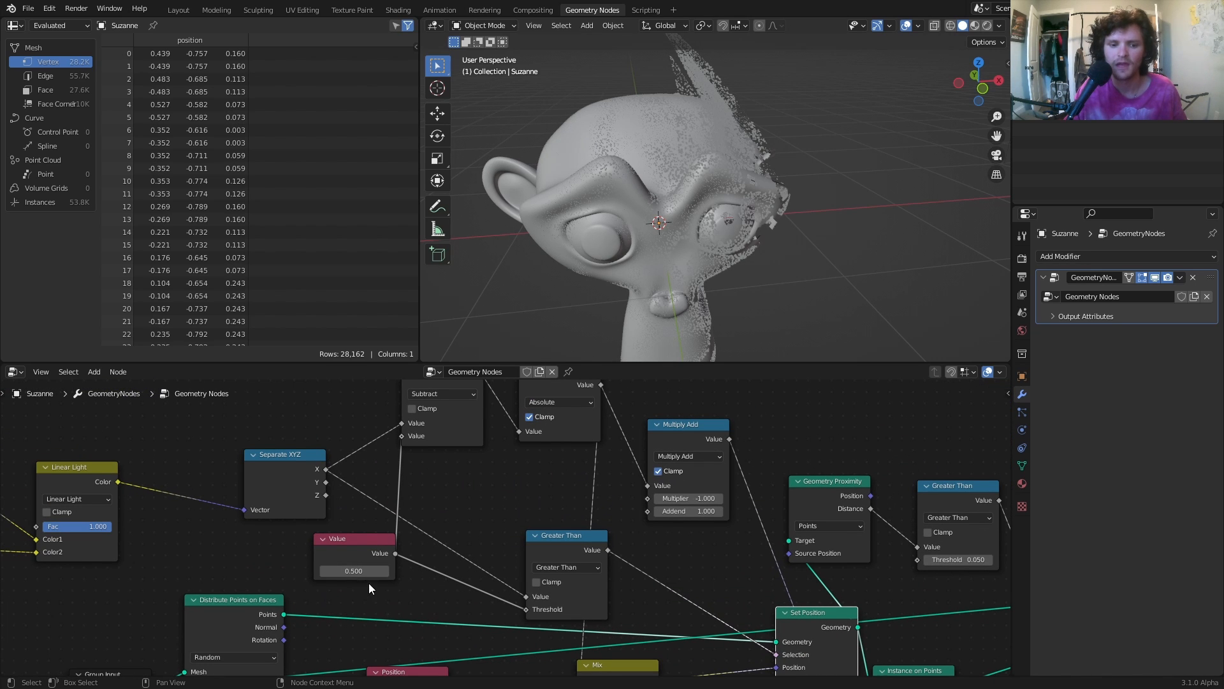
mouse_move(354, 573)
left_mouse_down()
mouse_move(300, 572)
mouse_move(364, 573)
left_mouse_up()
scroll(600, 129, "up", 4)
middle_click_drag(579, 129, 890, 250, "shift")
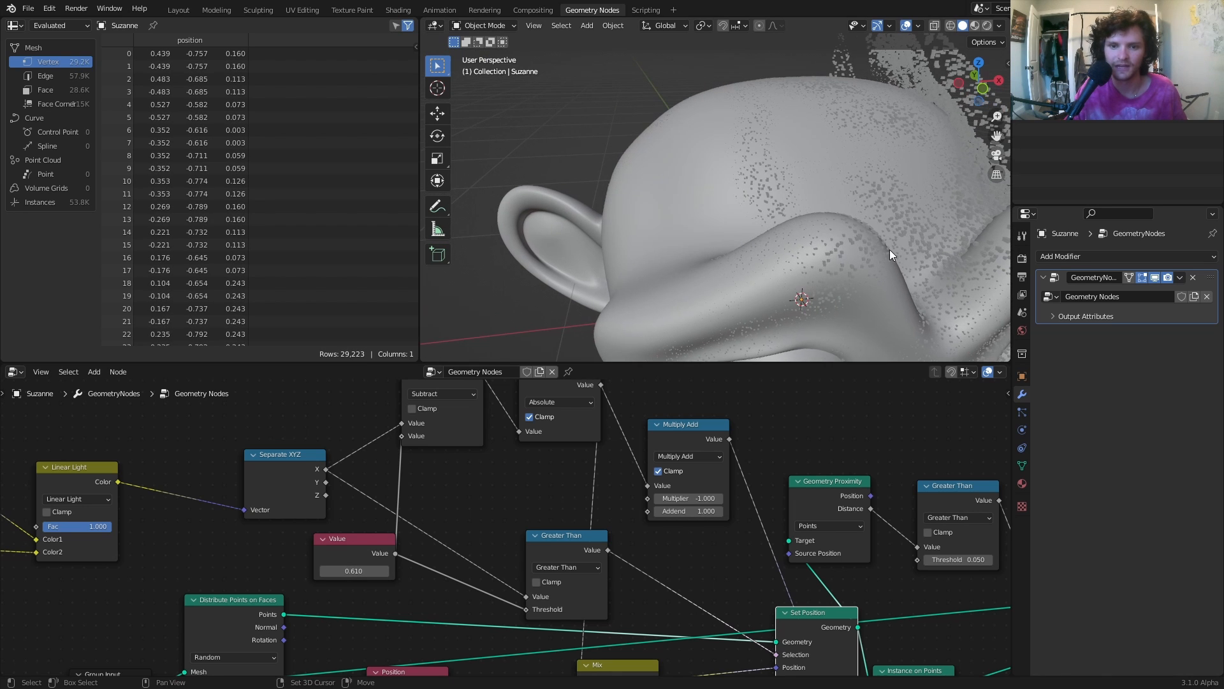
middle_click_drag(620, 212, 679, 215)
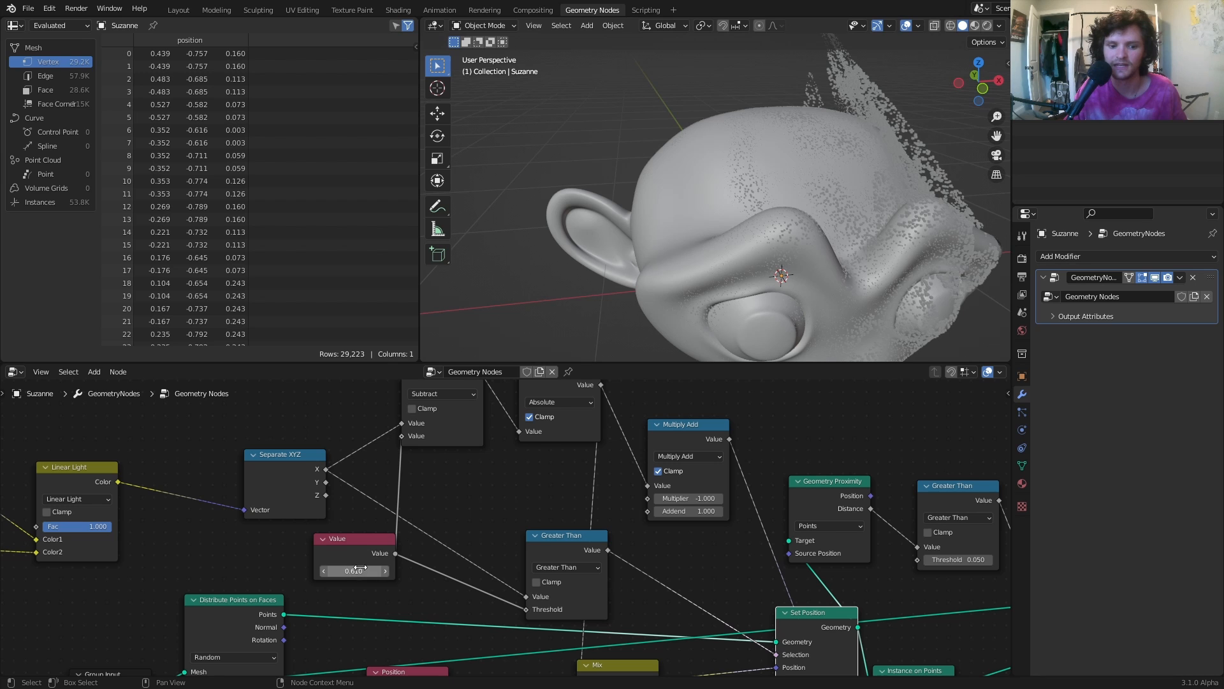
mouse_move(360, 568)
left_mouse_down()
mouse_move(408, 568)
mouse_move(354, 568)
left_mouse_up()
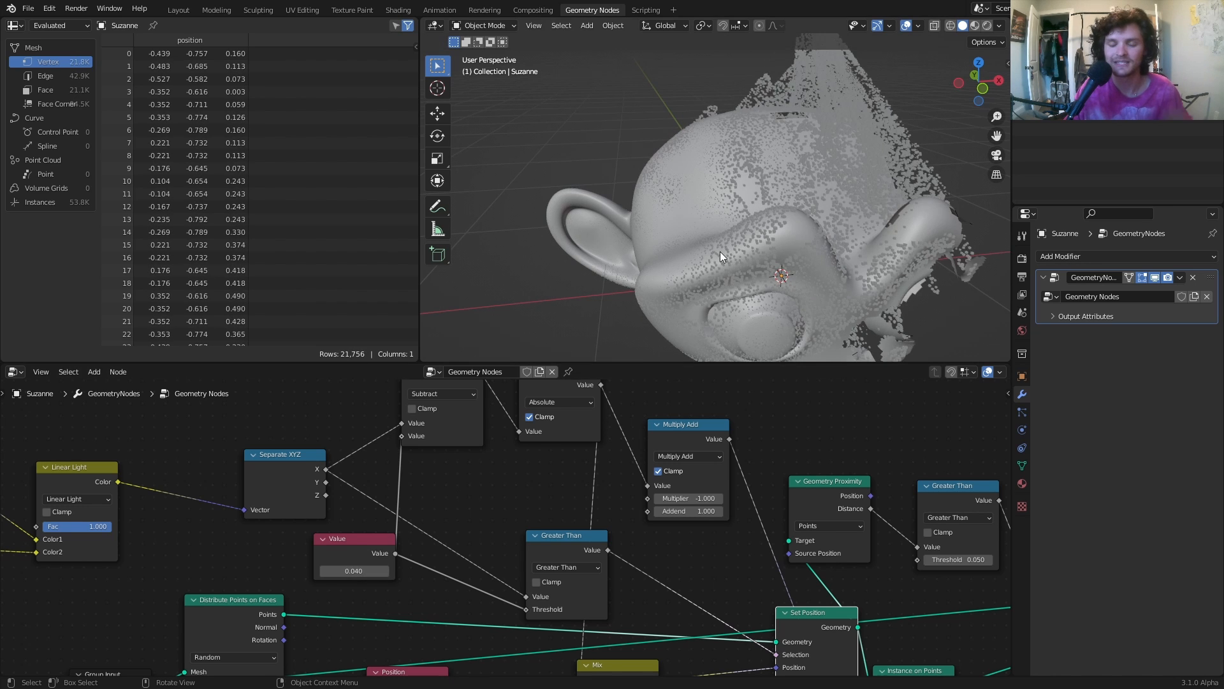
scroll(747, 228, "down", 3)
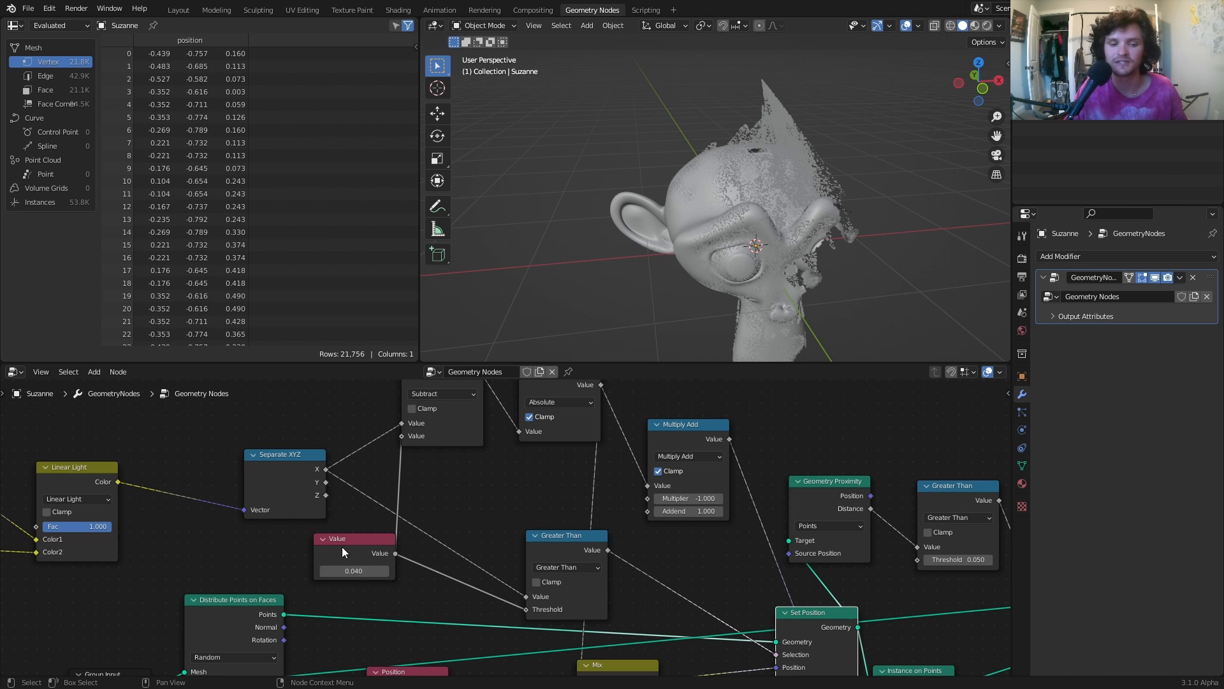
Add a reroute on the threshold Value node's output links and move the Value node beneath Separate XYZ.
left_click_drag(342, 542, 305, 541)
right_click_drag(374, 579, 363, 529, "shift")
left_click_drag(328, 541, 282, 567)
Set the threshold Value node to 0.710 and save the file.
double_click(299, 566)
type("0")
key("Return")
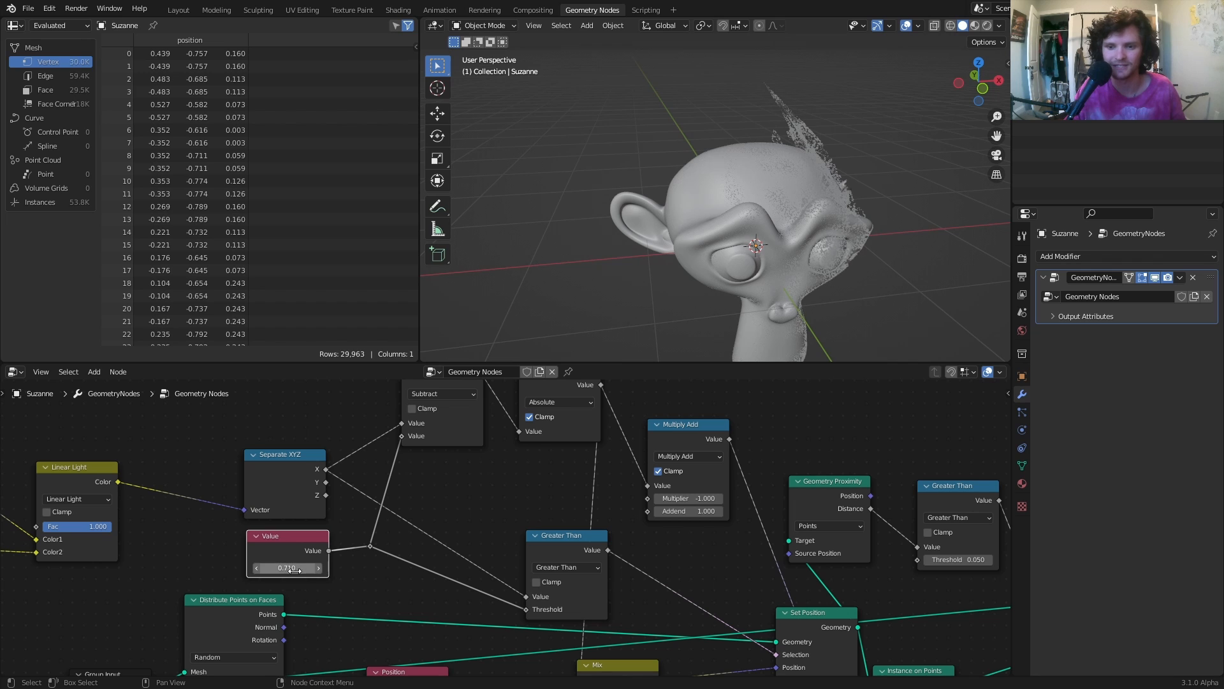
key("ctrl+s")
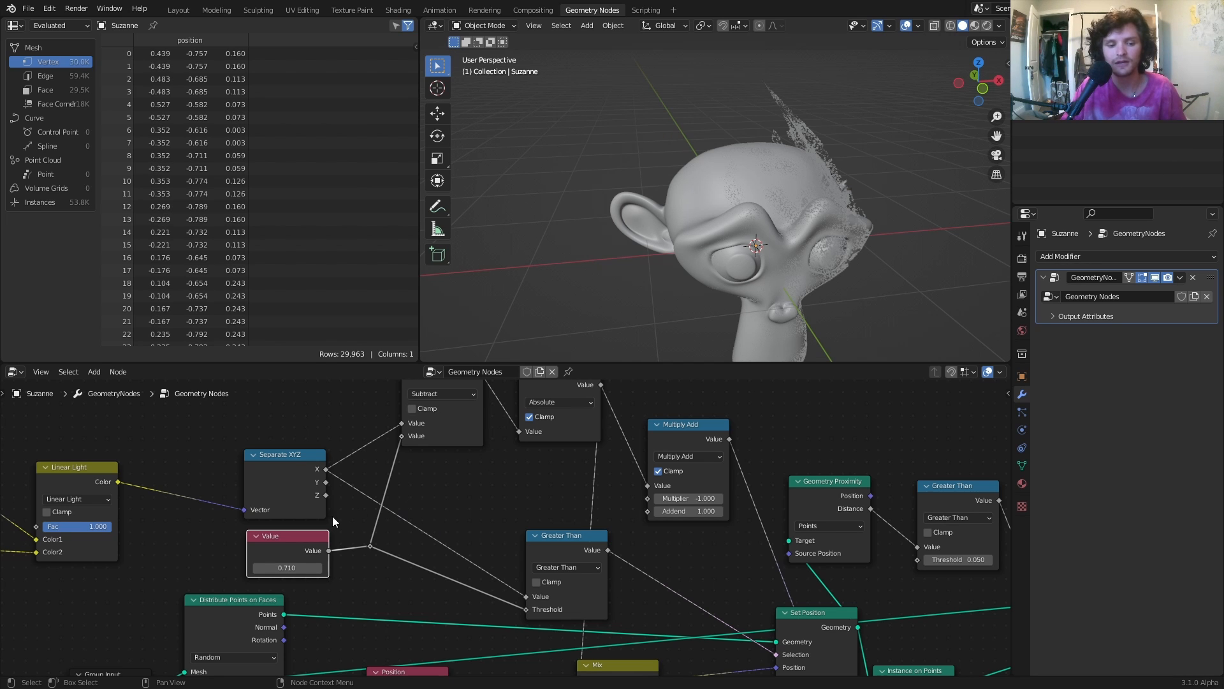
Add an Attribute Statistic node below the Noise Texture node.
scroll(298, 575, "down", 6)
middle_click_drag(317, 566, 553, 527)
scroll(515, 518, "up", 1)
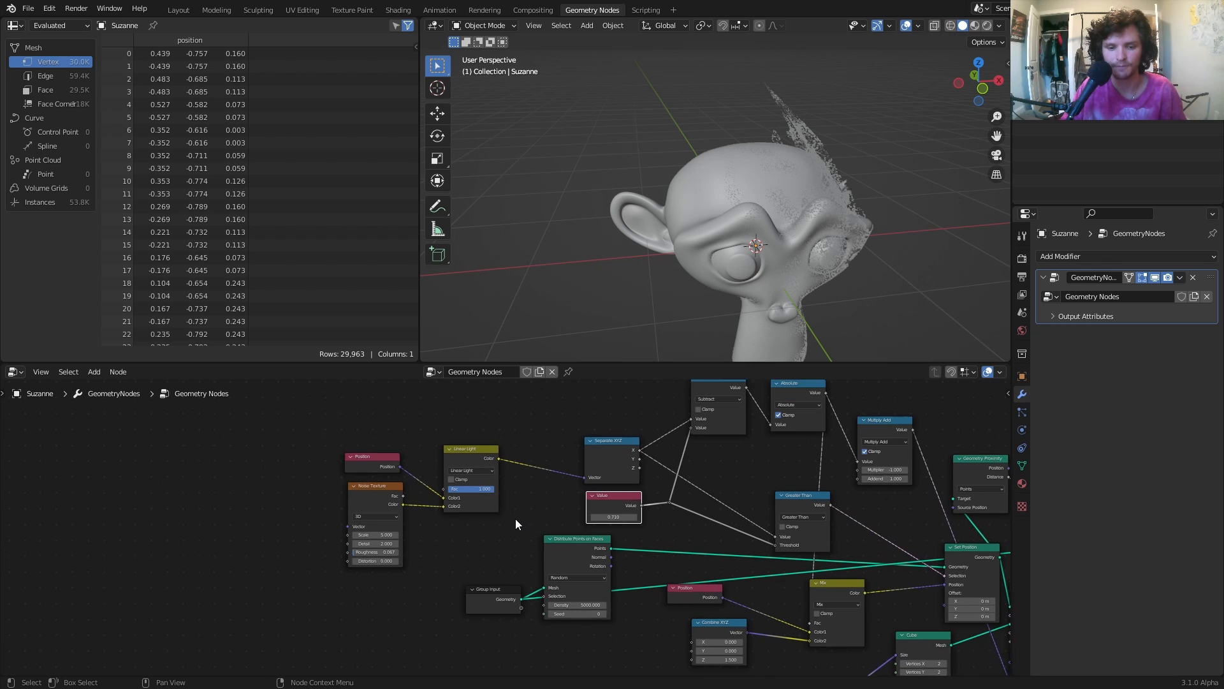
scroll(515, 518, "up", 1)
key("shift+a")
mouse_move(354, 435)
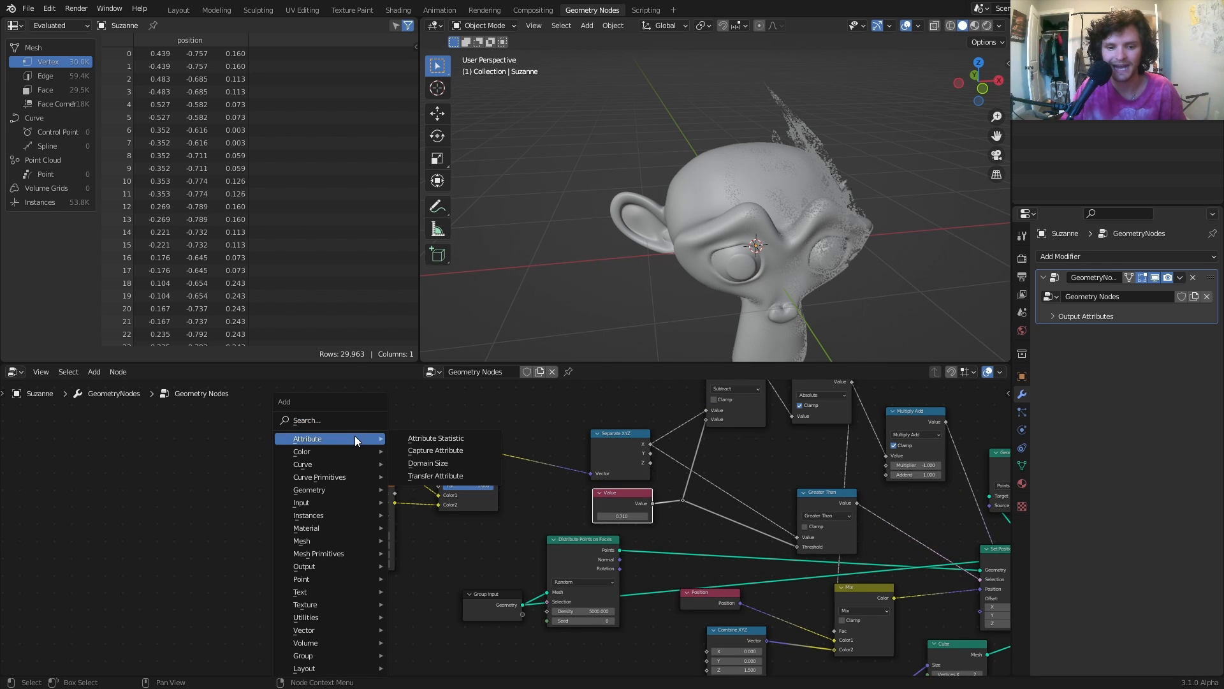
left_click(438, 442)
left_click(366, 600)
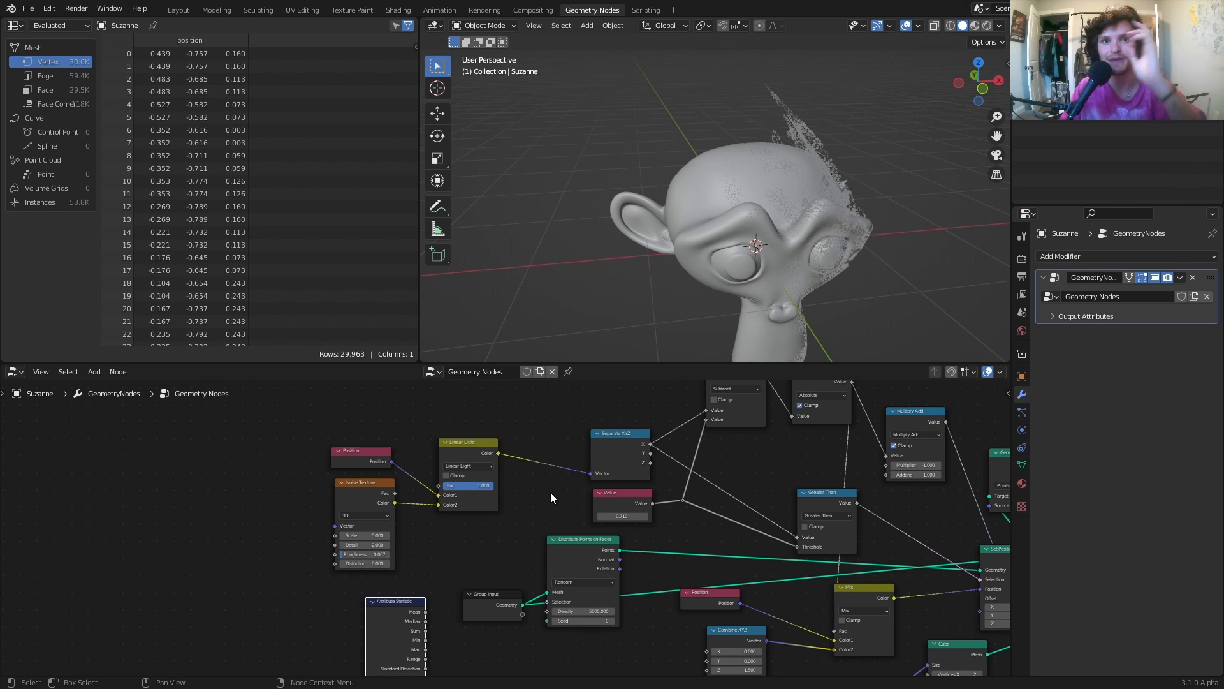
Move the Attribute Statistic node below Distribute Points on Faces and shift the Group Input node farther away from it.
middle_click_drag(381, 613, 403, 529)
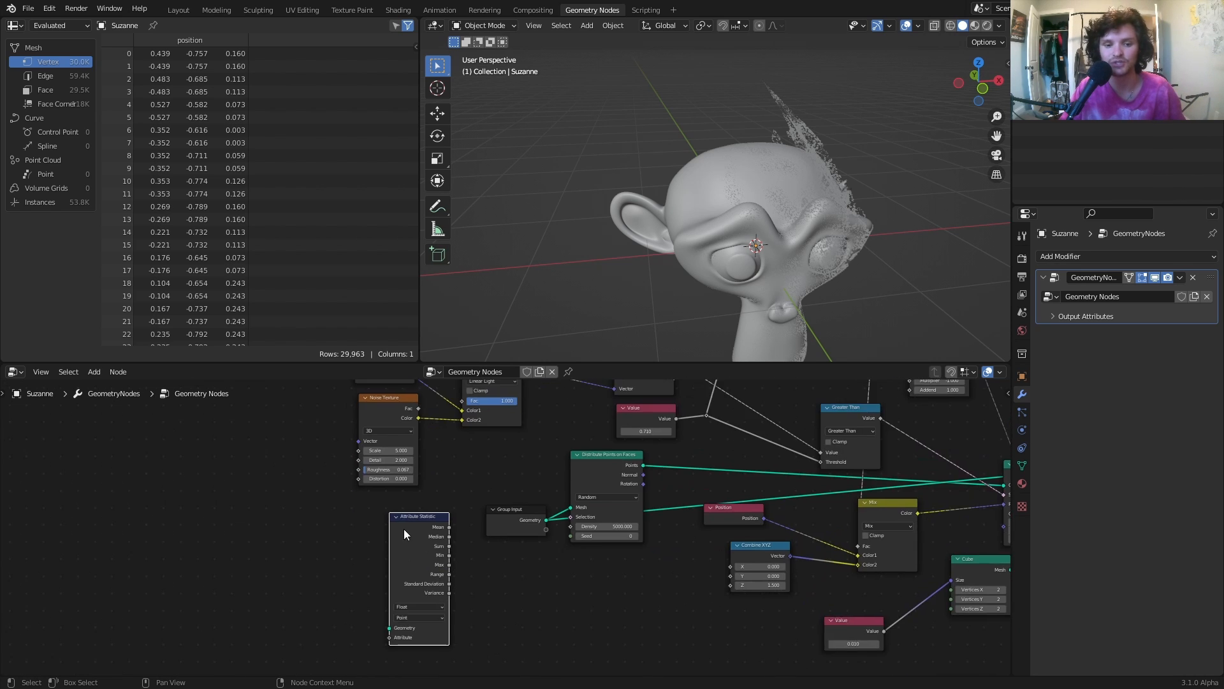
scroll(387, 556, "up", 5)
left_click(433, 581)
scroll(446, 576, "down", 6)
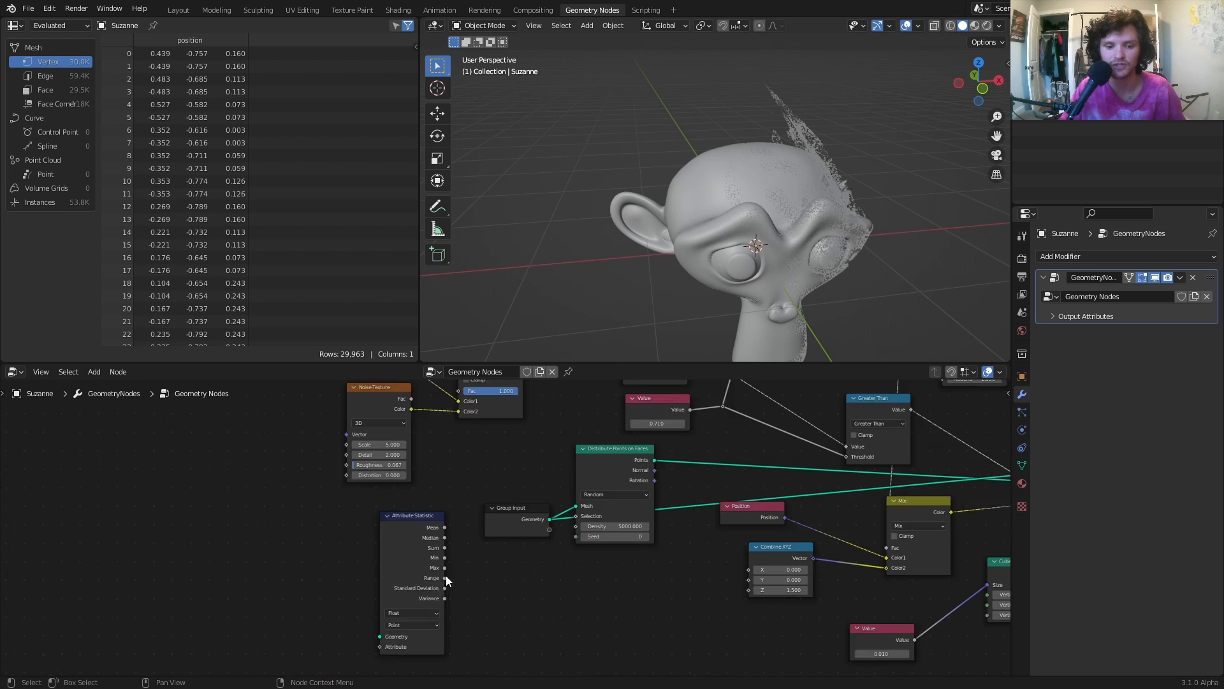
left_click_drag(420, 529, 615, 597)
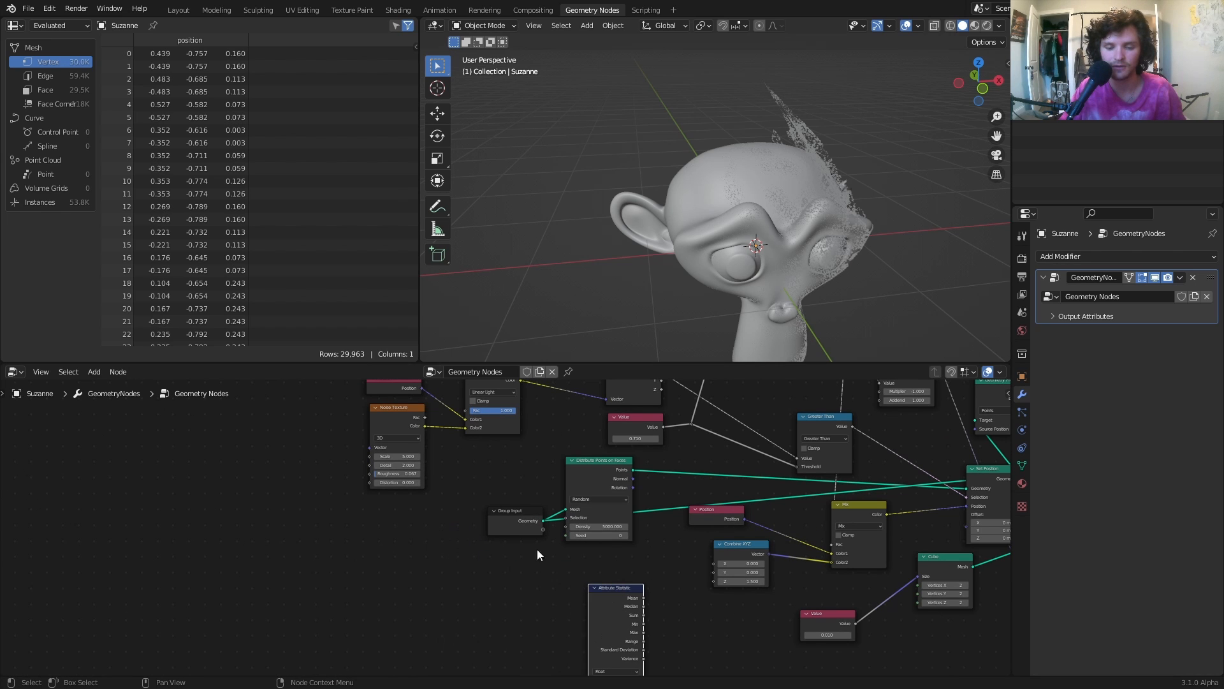
left_click_drag(515, 510, 370, 519)
Add a Position node below the Group Input node.
scroll(400, 530, "up", 3)
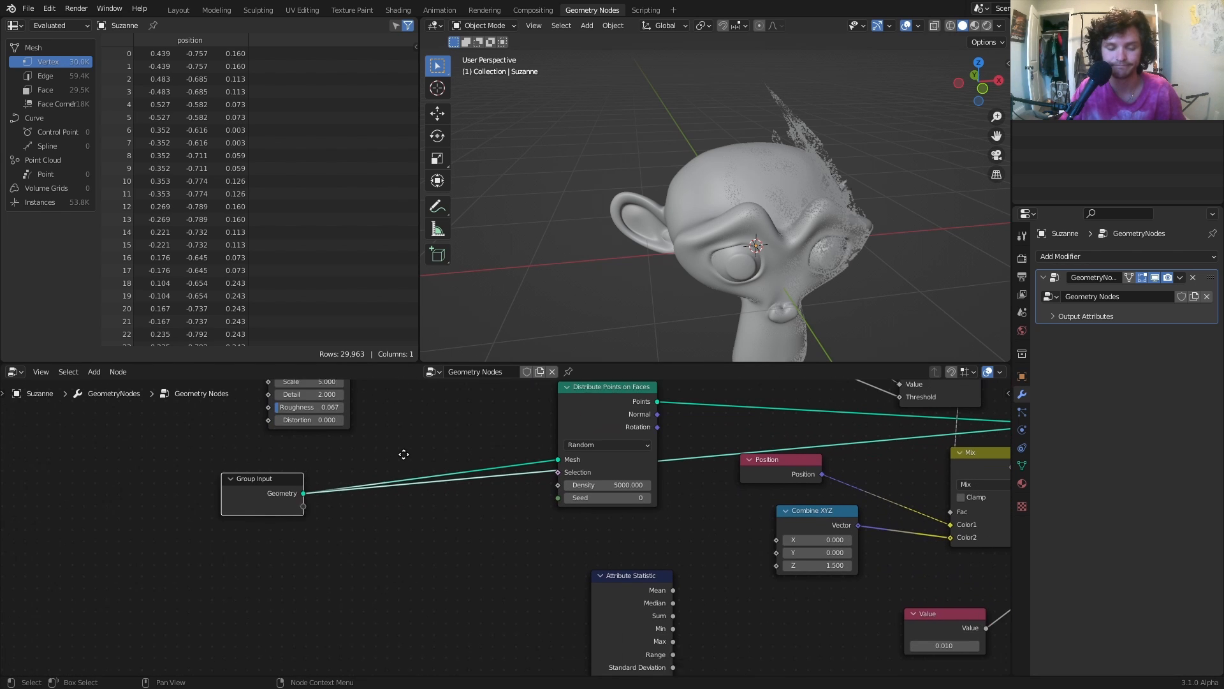
key("shift+a")
left_click(381, 423)
type("po")
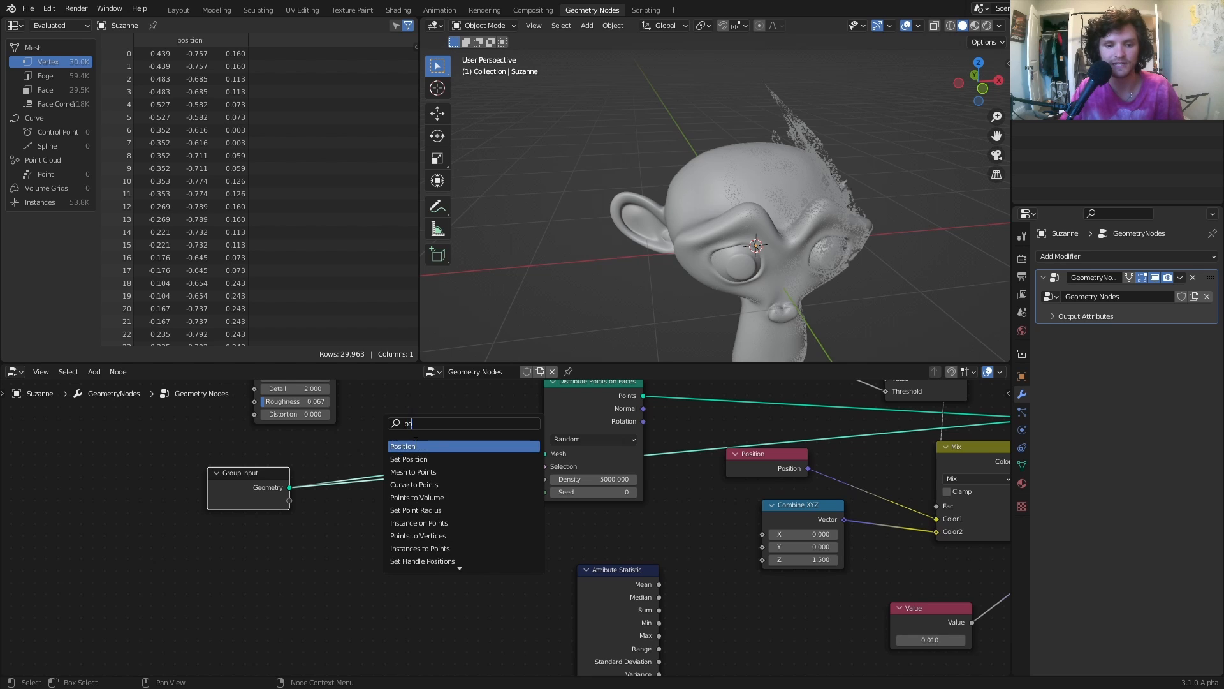
key("Return")
left_click(255, 621)
Add a Separate XYZ node beside the new Position node and connect Position to its Vector input.
key("shift+a")
left_click(305, 411)
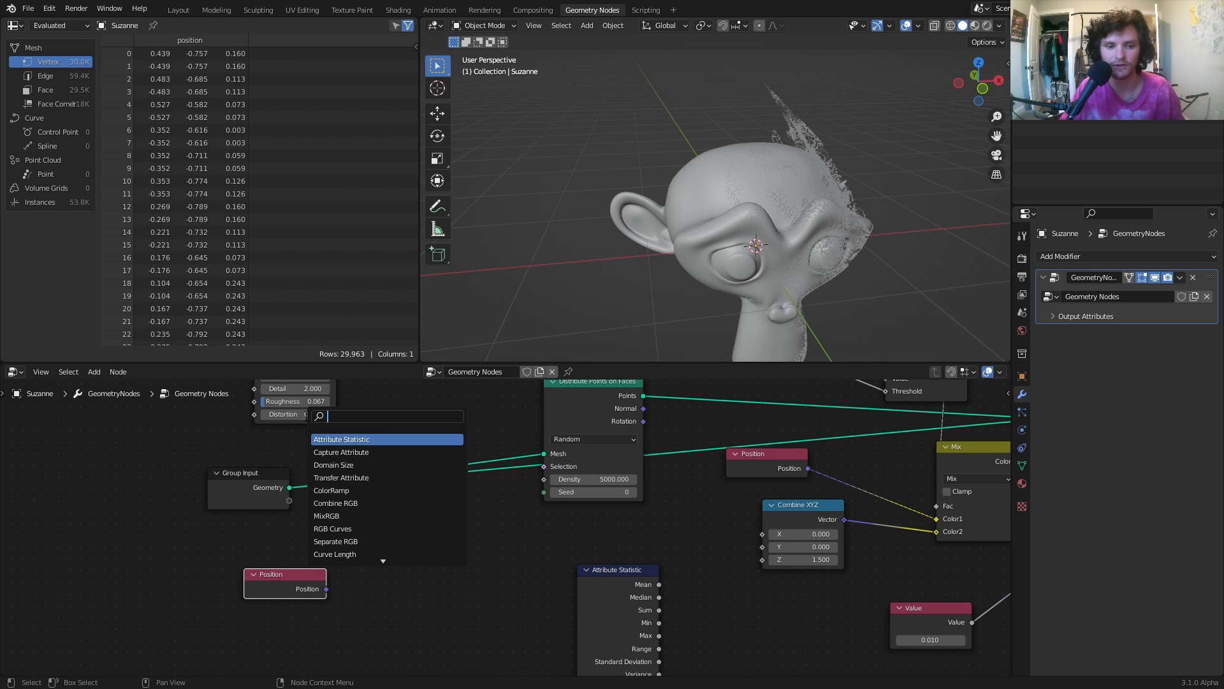
type("se")
left_click(363, 490)
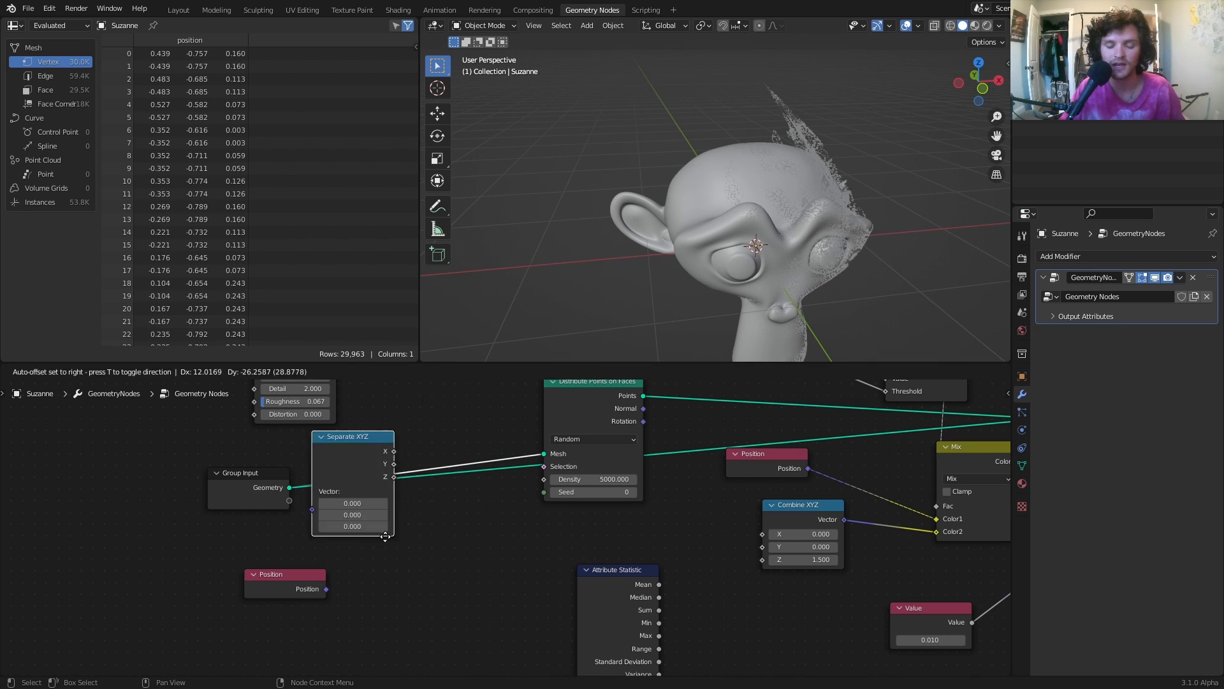
left_click(436, 620)
right_click_drag(312, 590, 456, 605, "alt")
Connect Separate XYZ's X to Attribute Statistic's Attribute input and the Group Input geometry to its Geometry input.
middle_click_drag(458, 605, 368, 470)
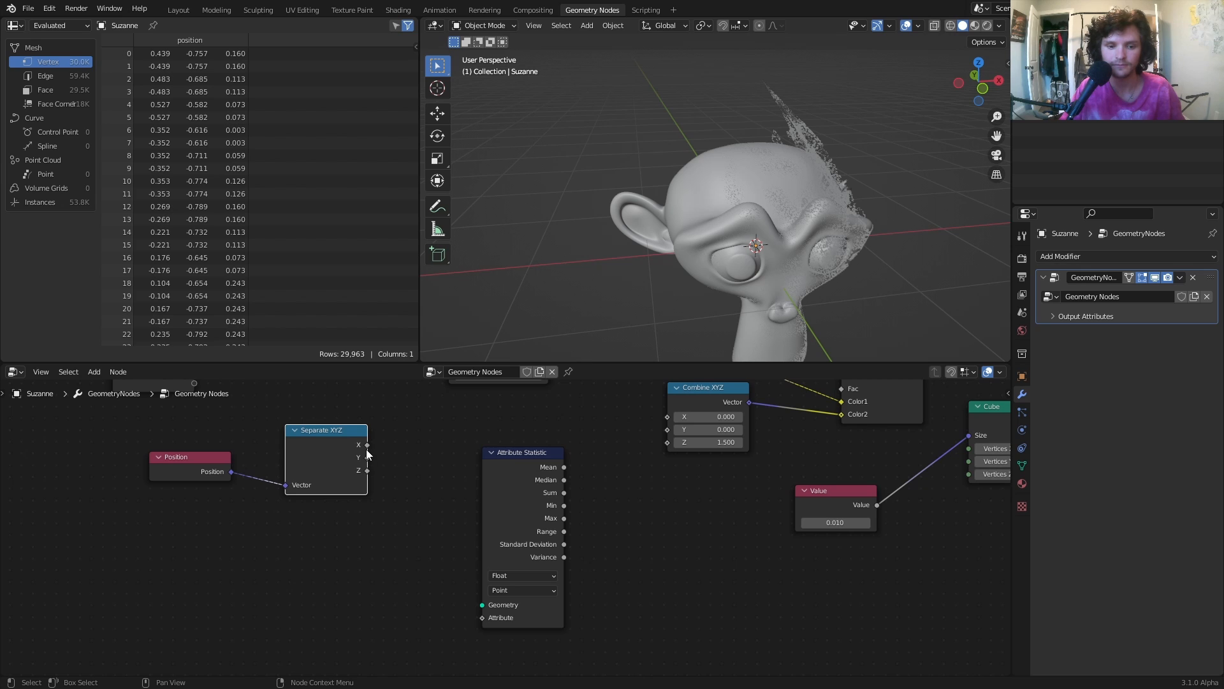
left_click_drag(367, 452, 482, 618)
scroll(460, 497, "down", 2)
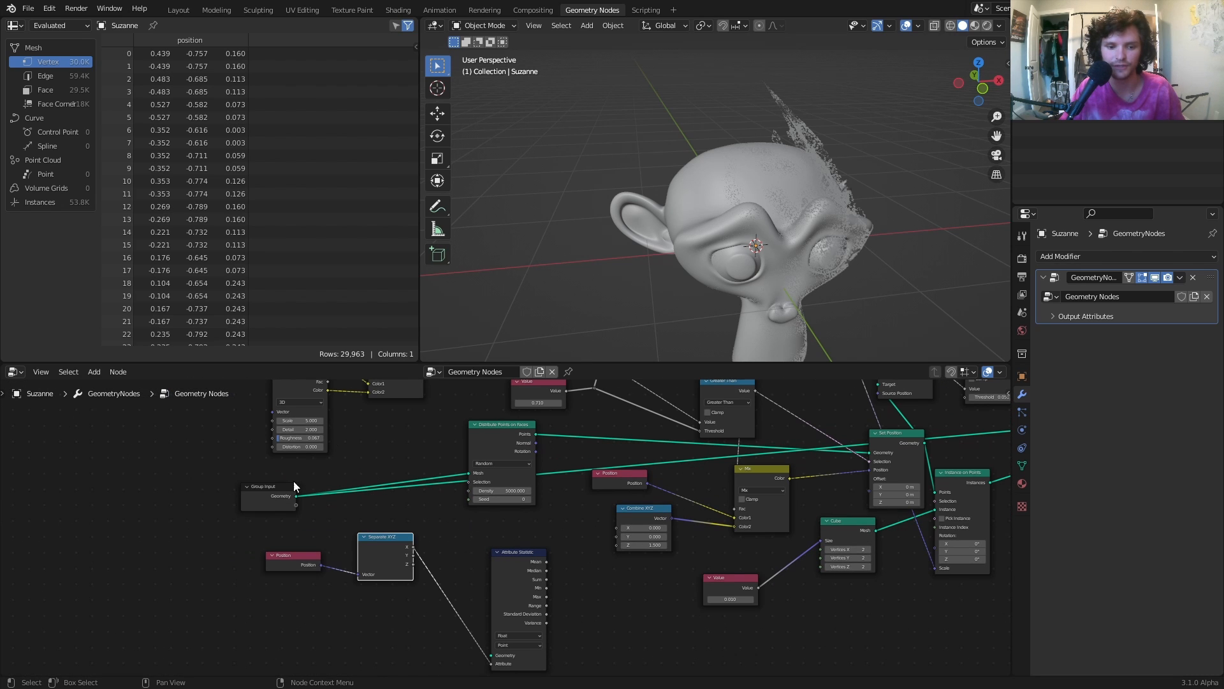
right_click_drag(288, 492, 523, 599, "alt")
mouse_move(278, 621)
left_mouse_down()
mouse_move(389, 544)
mouse_move(296, 626)
left_mouse_up()
middle_click_drag(461, 606, 533, 560)
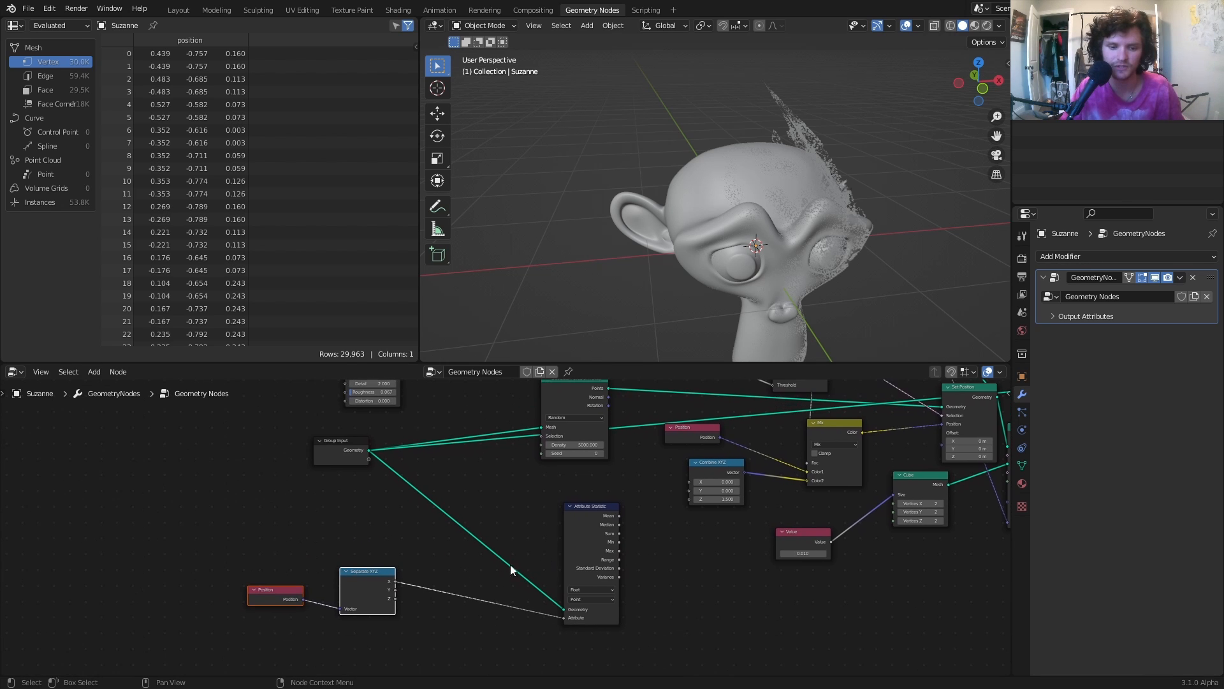
scroll(504, 524, "up", 2)
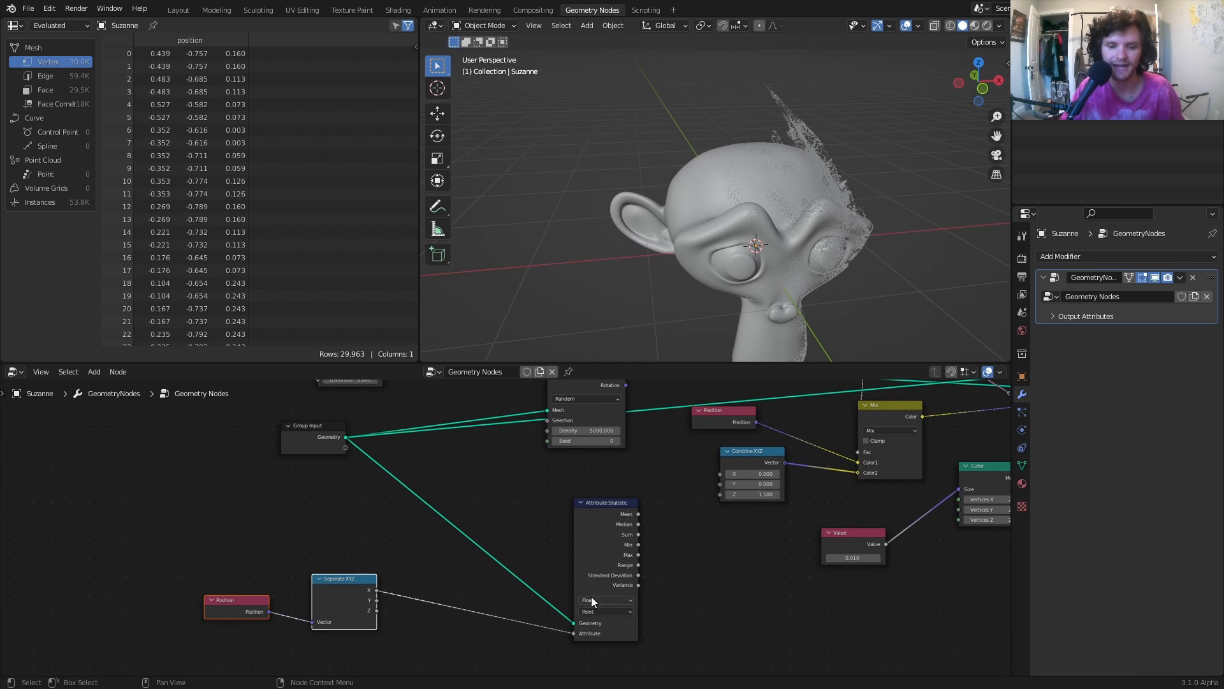
Add a Map Range node beside the Attribute Statistic node and space the two nodes apart.
left_click_drag(599, 517, 546, 506)
scroll(600, 519, "up", 5)
middle_click_drag(594, 519, 483, 484)
key("shift+a")
left_click(480, 425)
type("ra")
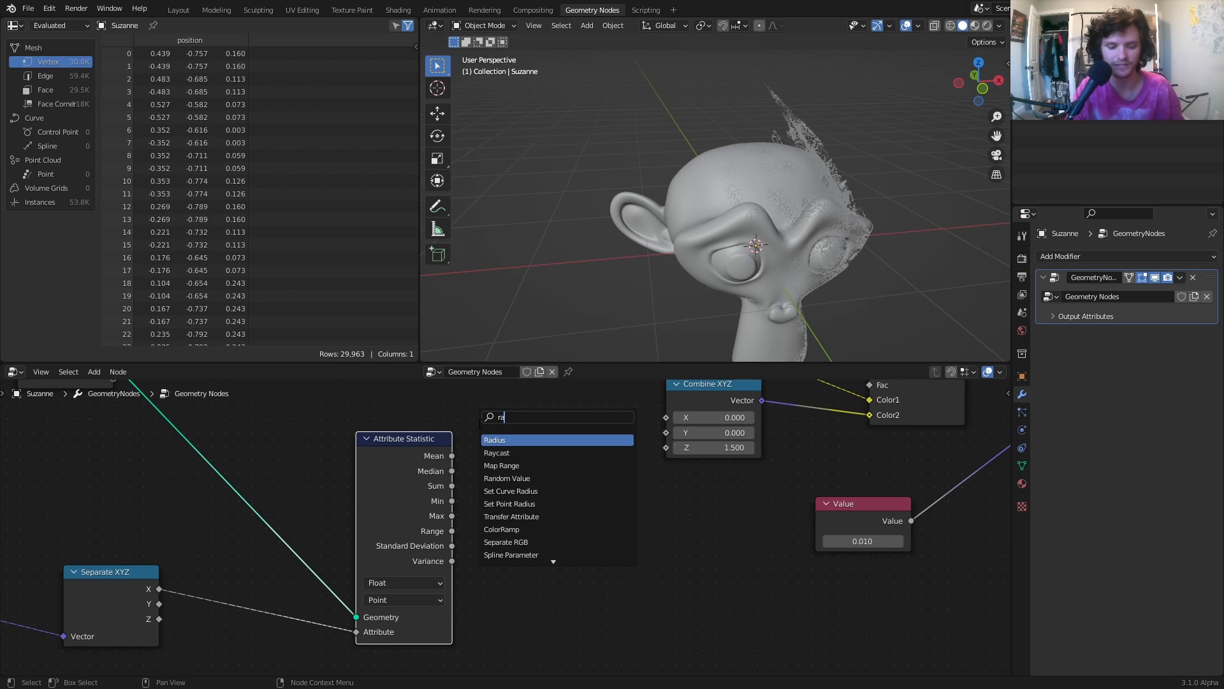
type("nge")
key("Return")
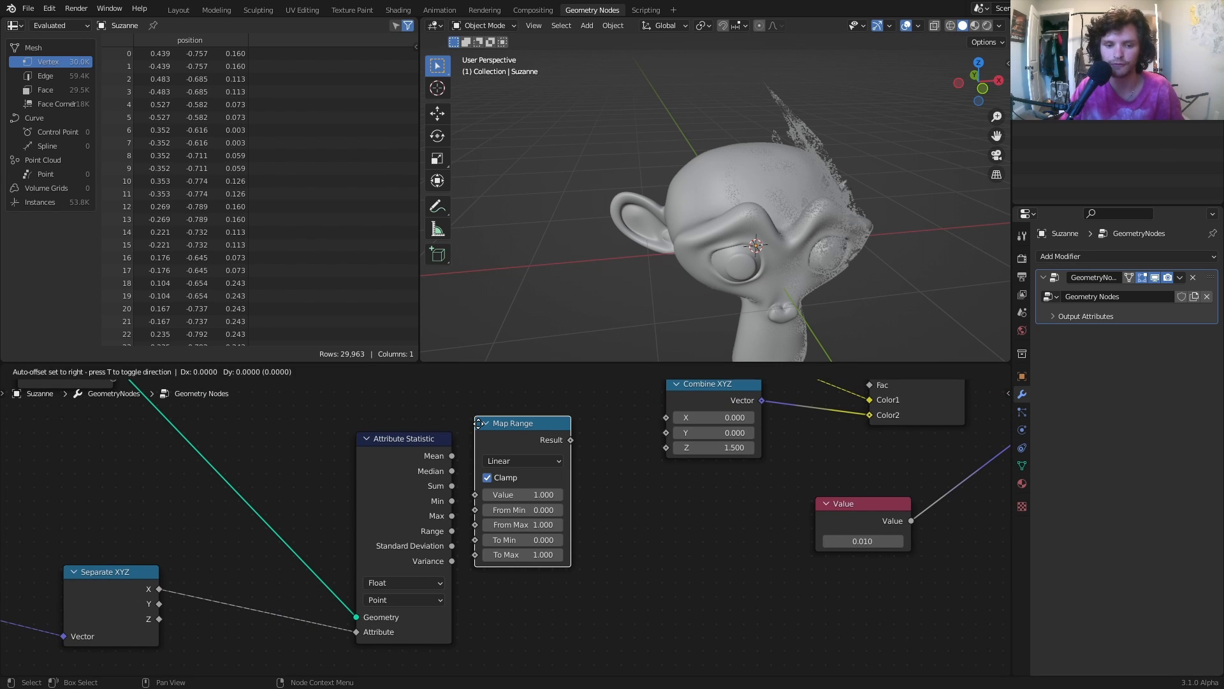
left_click(478, 423)
left_click_drag(430, 447, 365, 440)
scroll(408, 496, "up", 1)
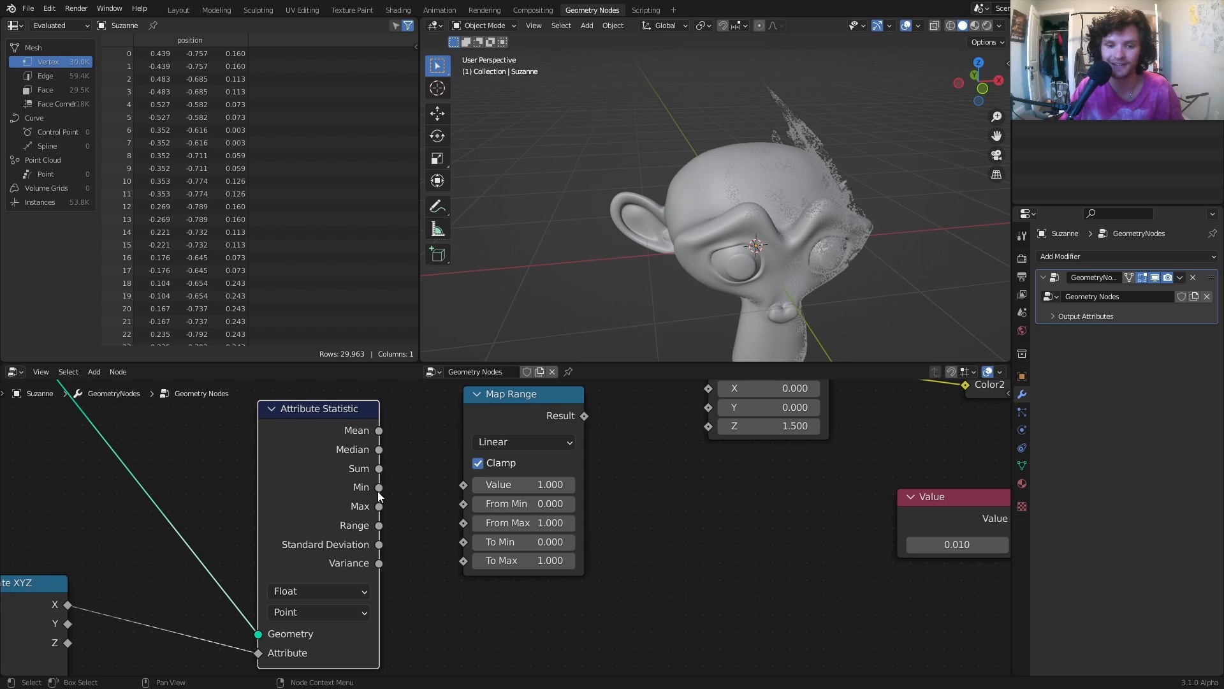
Connect Attribute Statistic's Min and Max to Map Range's From Min and From Max, and Separate XYZ's X to its Value input.
mouse_move(378, 487)
left_mouse_down()
mouse_move(463, 485)
mouse_move(381, 507)
left_mouse_up()
mouse_move(463, 503)
left_mouse_down()
mouse_move(465, 523)
mouse_move(463, 504)
left_mouse_up()
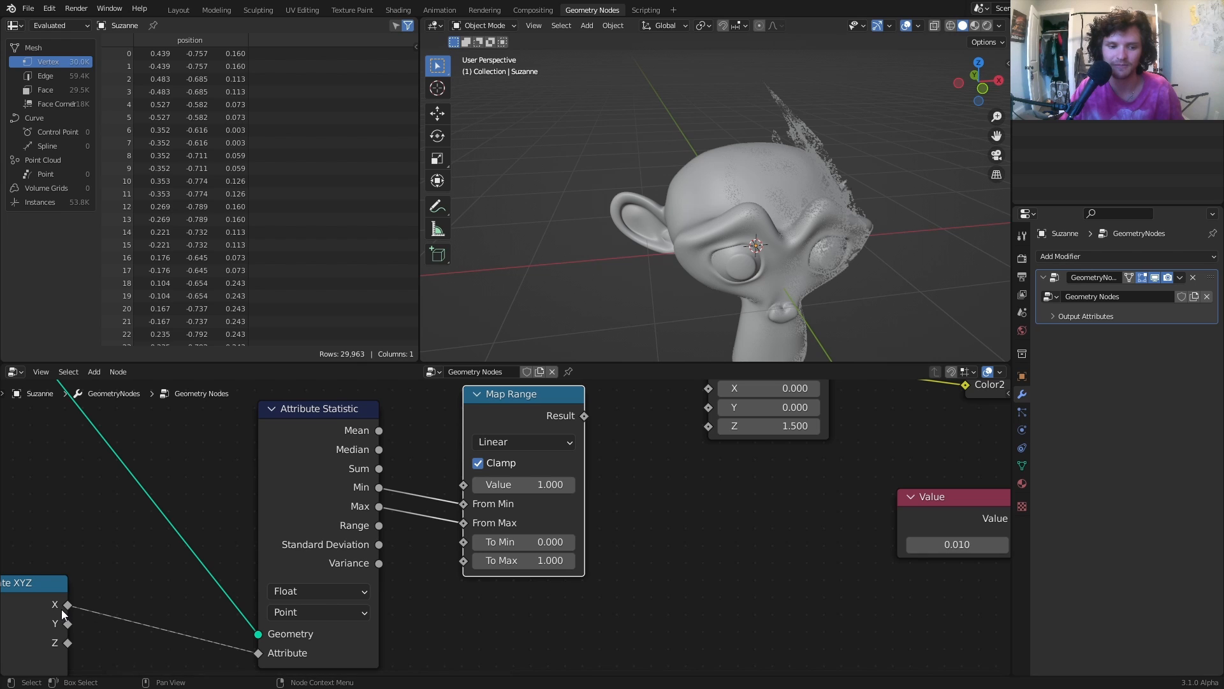
mouse_move(67, 604)
left_mouse_down()
mouse_move(523, 473)
mouse_move(464, 484)
left_mouse_up()
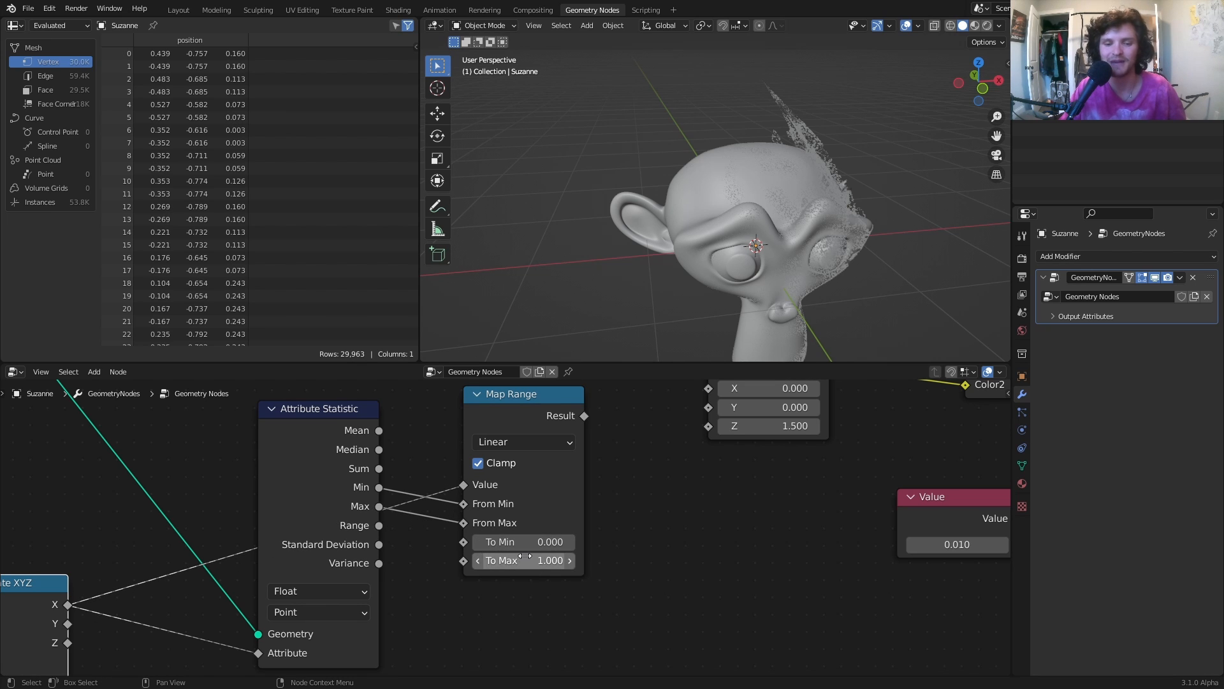
Move the Min and Max links to Map Range's To Min and To Max inputs and disconnect X from its Value input.
scroll(525, 488, "down", 1)
middle_click_drag(525, 487, 566, 637)
left_click_drag(552, 558, 542, 547)
scroll(542, 547, "up", 1)
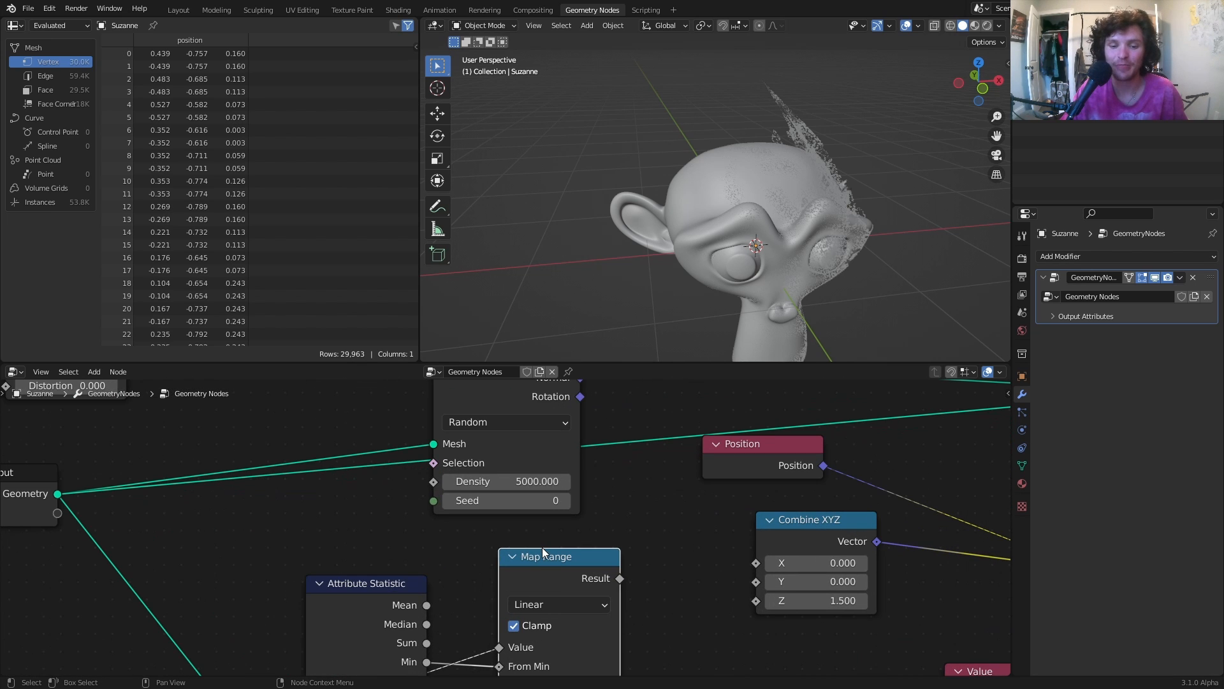
scroll(542, 547, "down", 2)
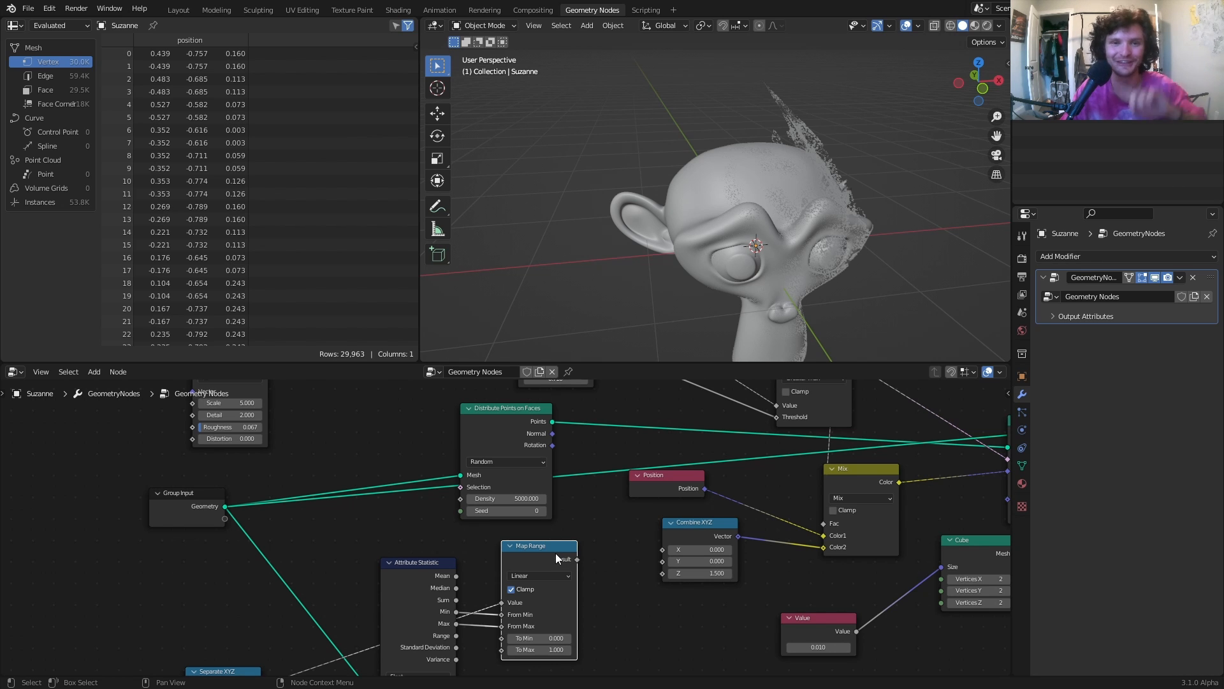
scroll(555, 549, "up", 2)
left_click_drag(518, 536, 519, 570)
left_click_drag(522, 520, 520, 551)
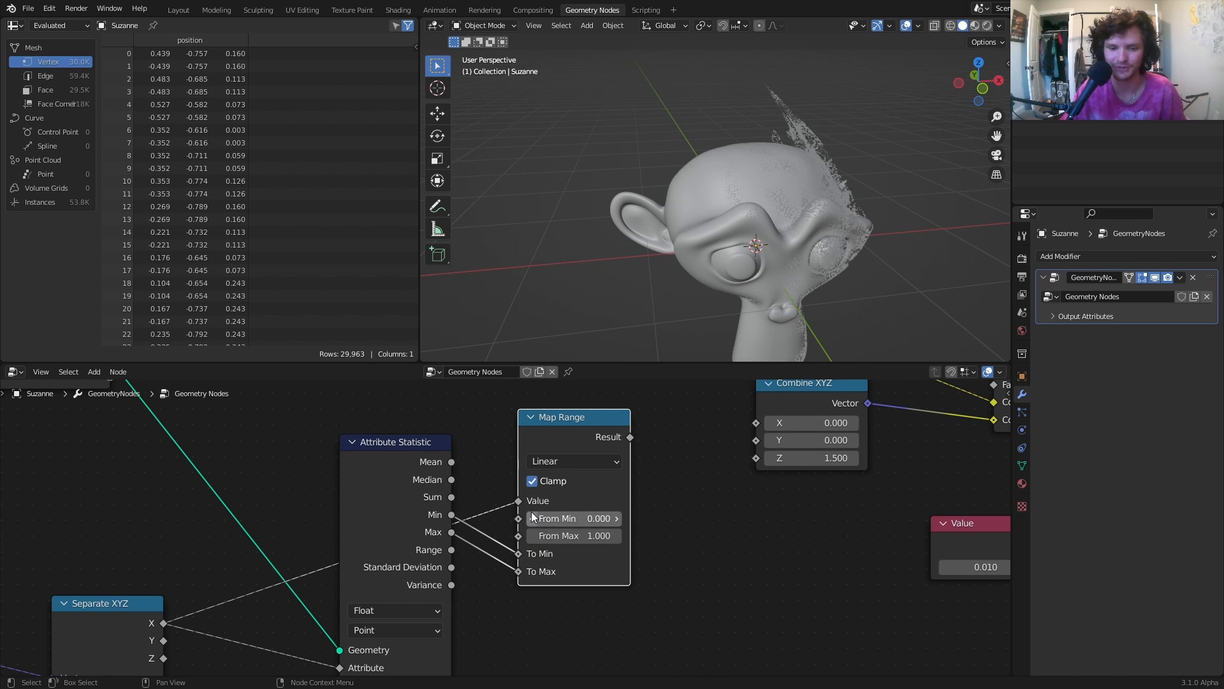
mouse_move(517, 501)
left_click_drag(517, 501, 493, 491)
Move the 0.710 Value node below Group Input, link it to Map Range's Value, and connect Result to the threshold reroute in its place.
scroll(493, 491, "down", 6)
middle_click_drag(493, 484, 555, 596)
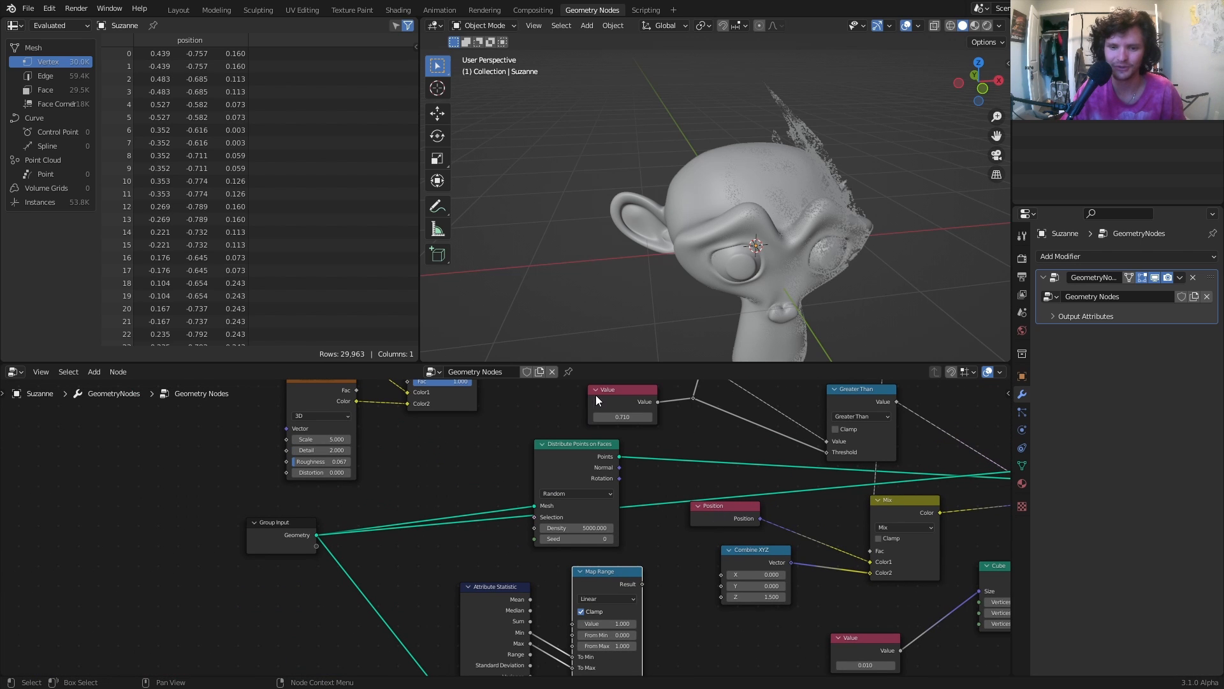
left_click_drag(595, 396, 581, 622)
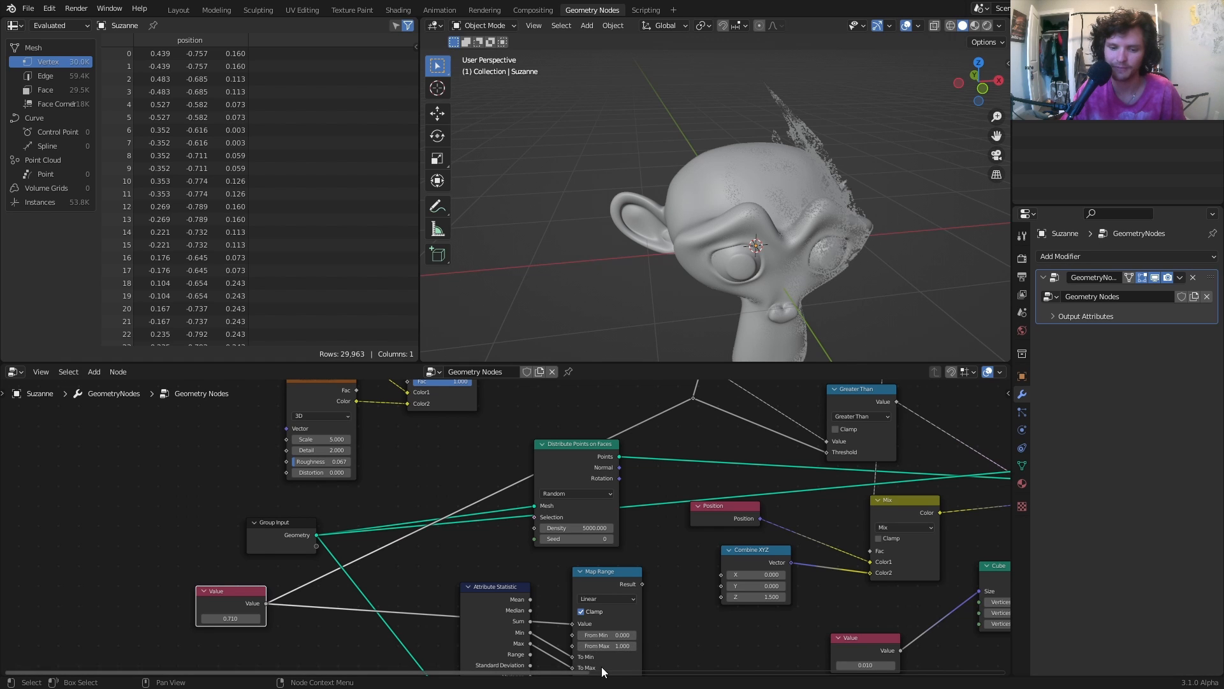
middle_click_drag(626, 565, 576, 598)
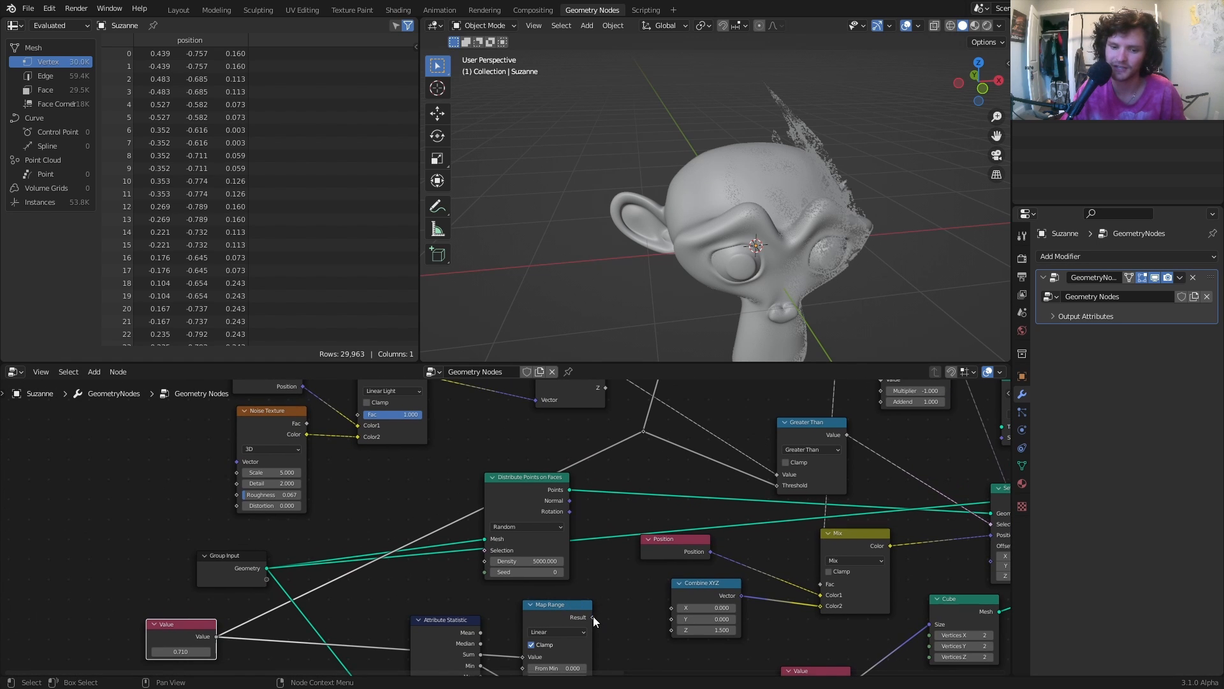
left_click_drag(593, 616, 643, 432)
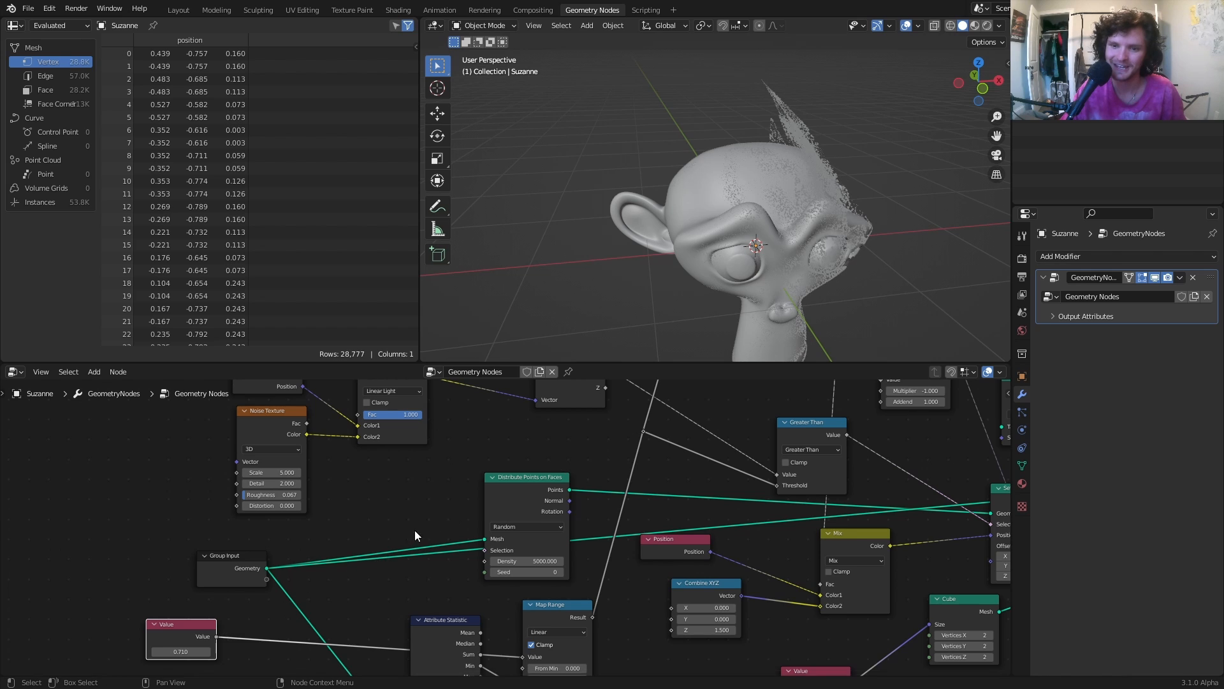
Set the Value node feeding Map Range to 0 to test the remapped threshold's lower end.
middle_click_drag(259, 637, 384, 541)
scroll(383, 541, "up", 3)
left_click(255, 562)
type("0")
key("Return")
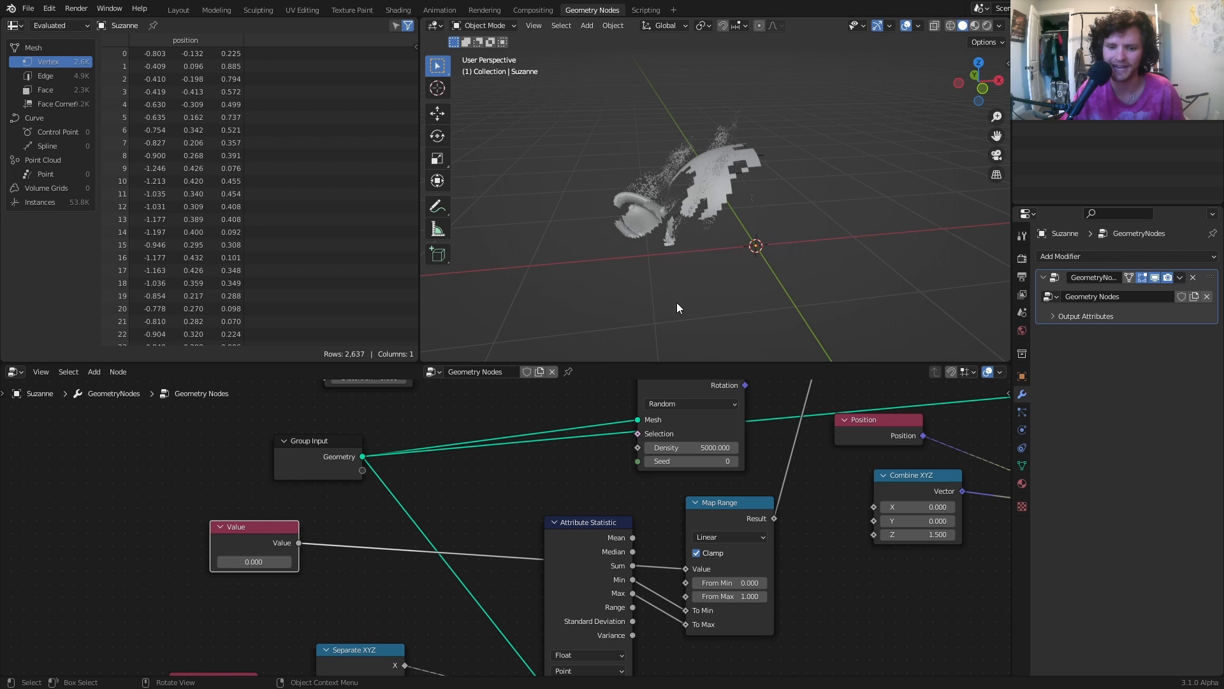
Scrub the Value node feeding Map Range up to 1.14 and set it to 1 to test the threshold's upper end.
middle_click_drag(563, 484, 596, 631)
scroll(504, 526, "down", 2)
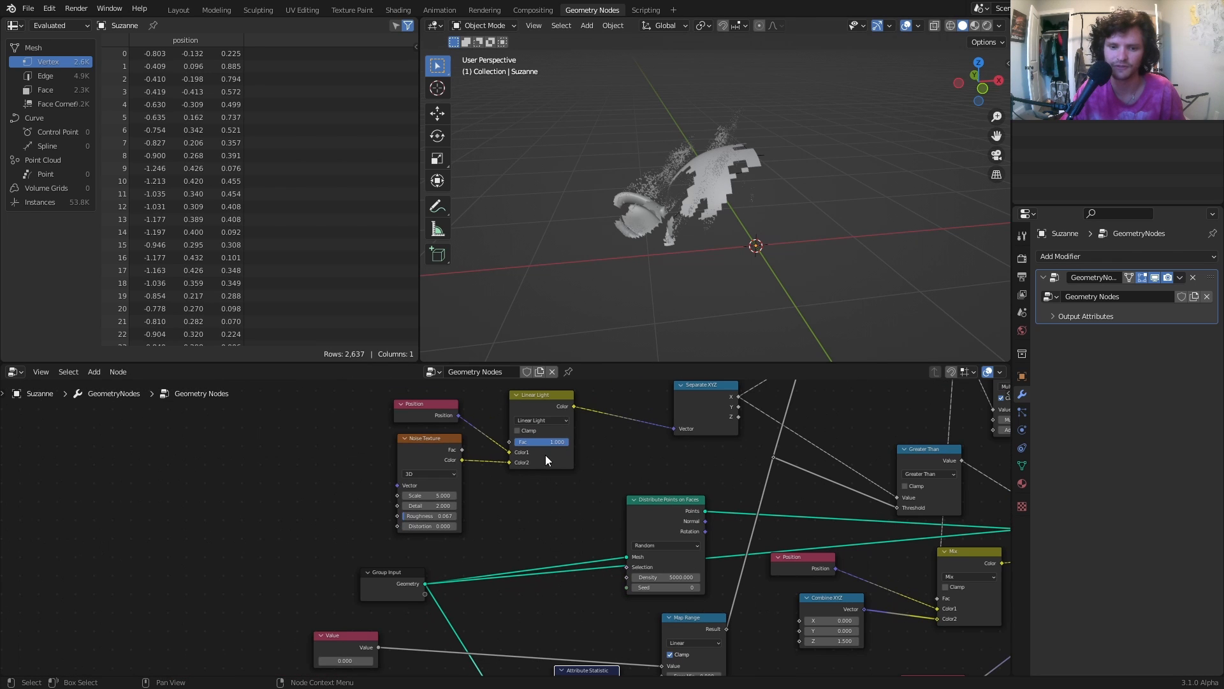
mouse_move(552, 443)
left_mouse_down()
mouse_move(497, 444)
mouse_move(569, 444)
left_mouse_up()
middle_click_drag(485, 546, 567, 390)
scroll(472, 501, "up", 3)
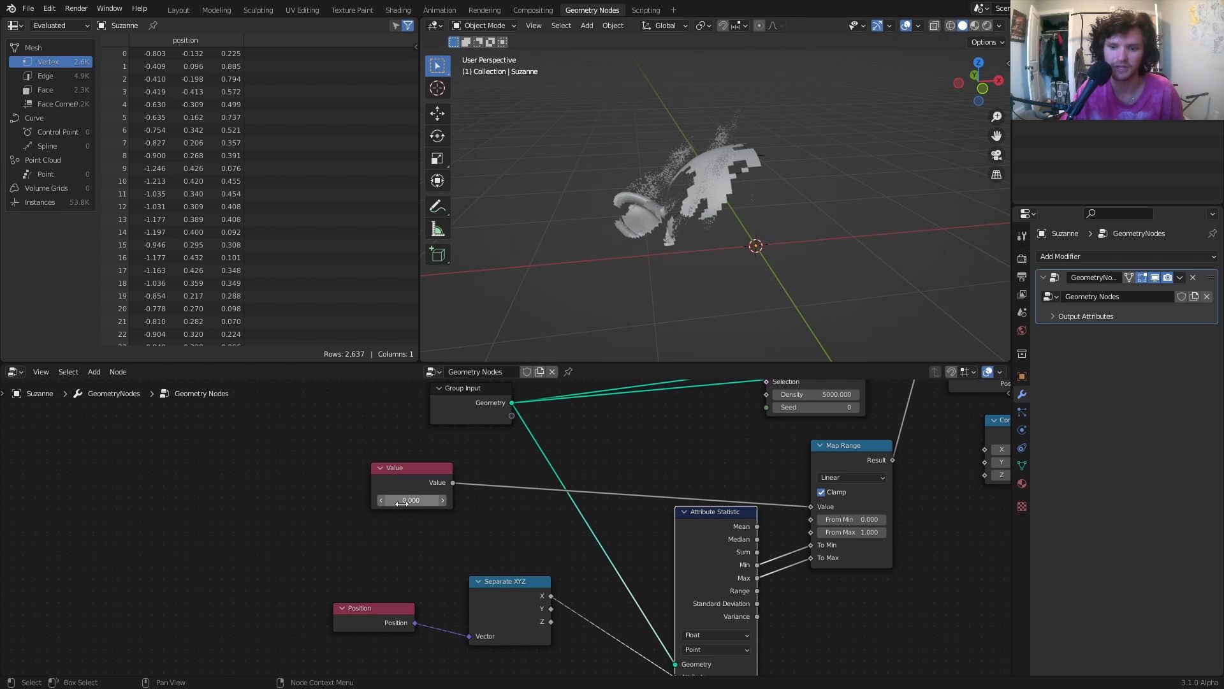
left_click_drag(401, 503, 472, 504)
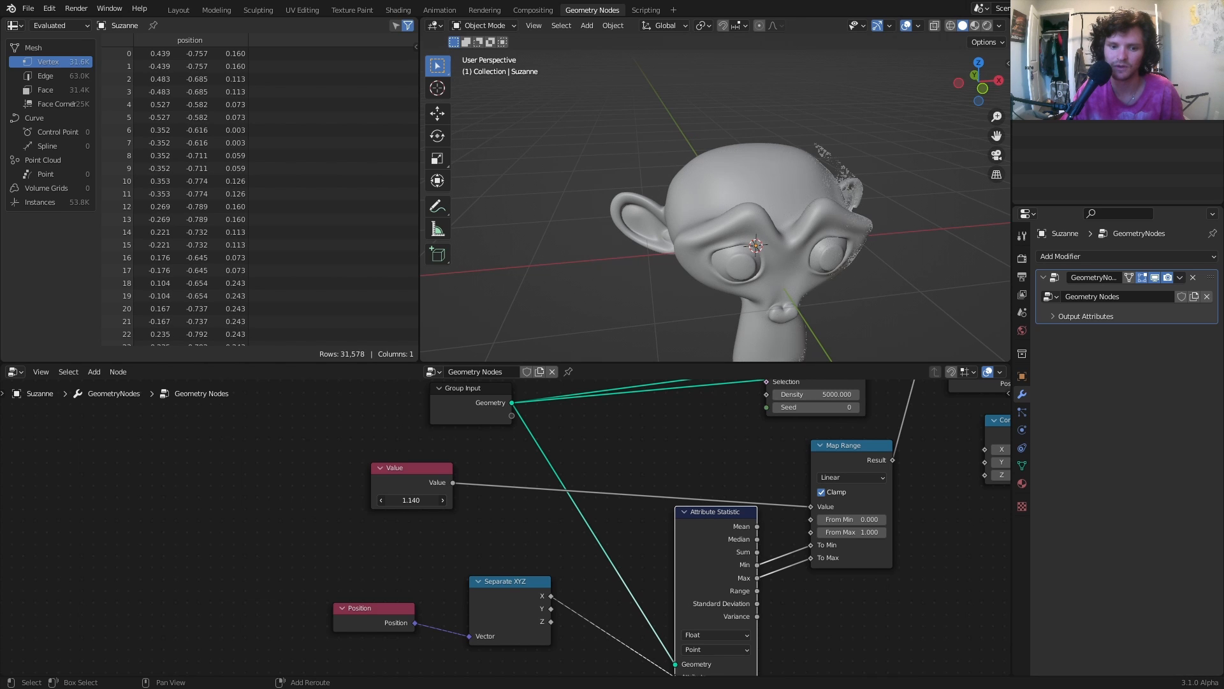
left_click(403, 501)
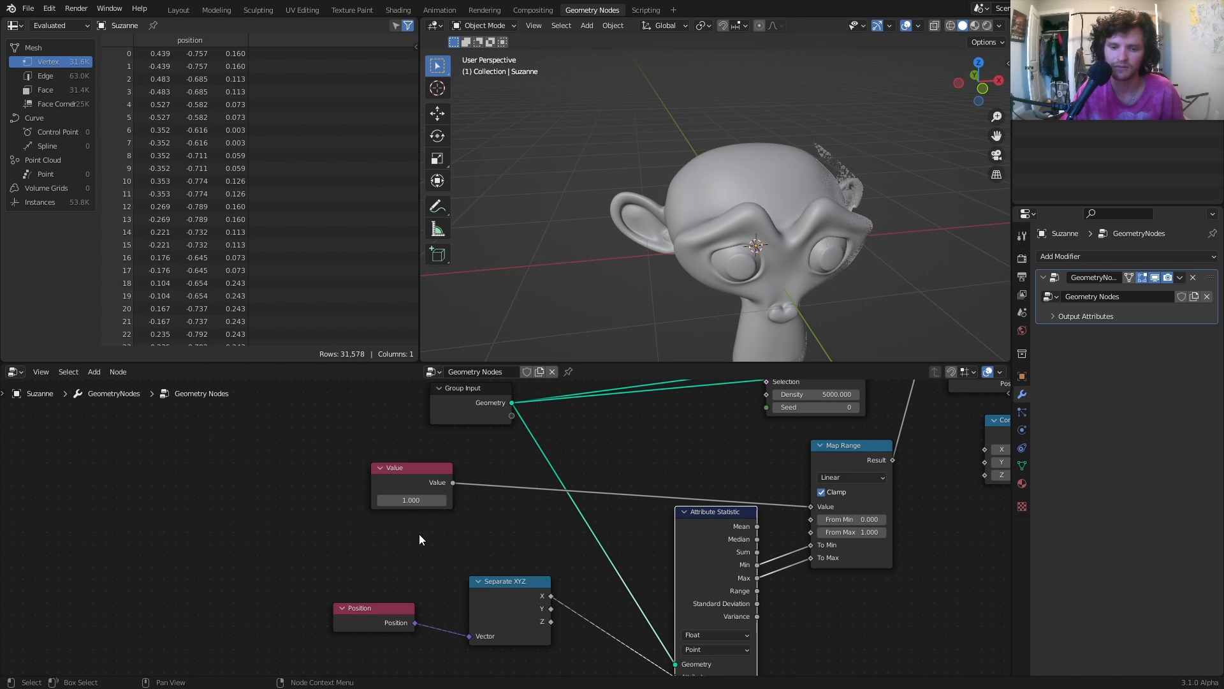
Move the Attribute Statistic node farther from Map Range and reset the Value node feeding Map Range to 0.
left_click_drag(689, 546, 615, 574)
scroll(695, 534, "up", 5)
middle_click_drag(700, 532, 392, 495)
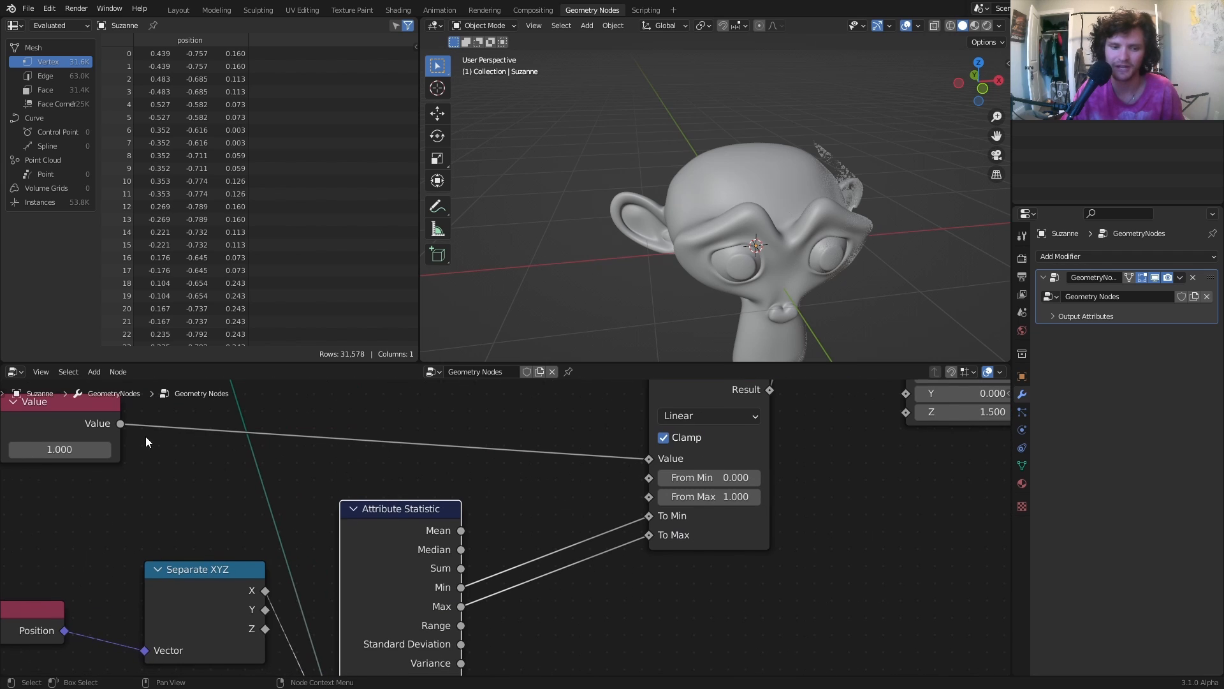
left_click(64, 453)
type("0")
key("Return")
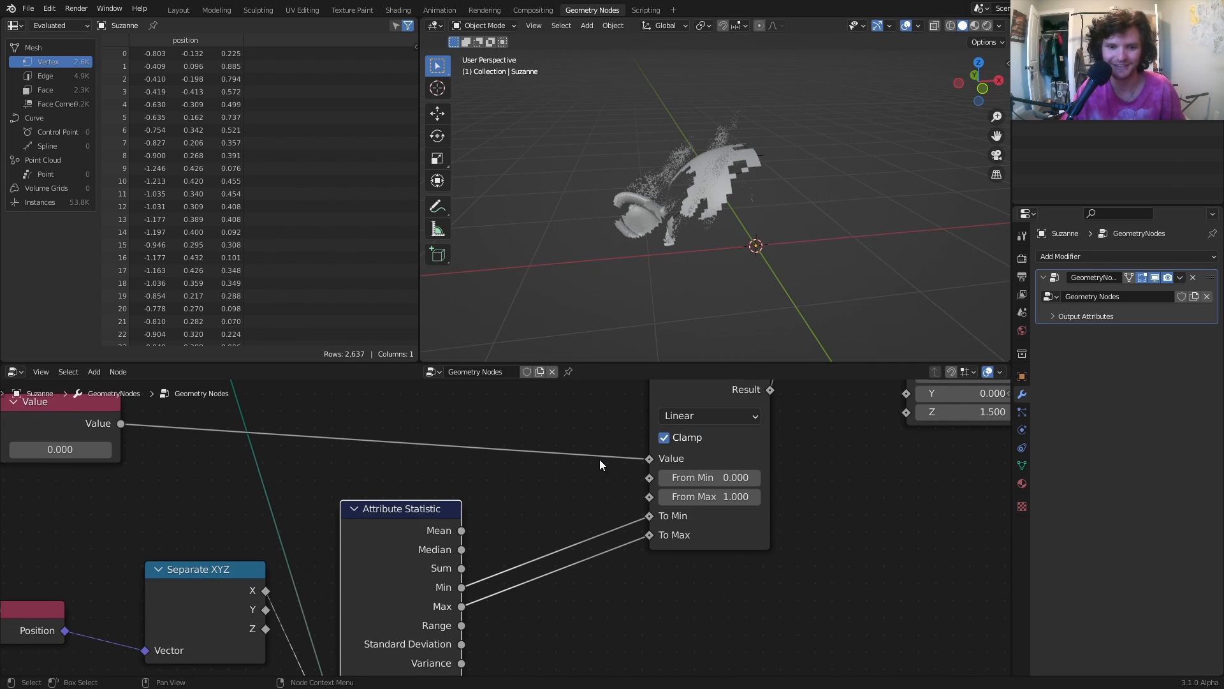
Insert a Math node set to Add on the link from Min to To Min and set its second value to -1.02.
key("shift+a")
left_click(544, 424)
type("add")
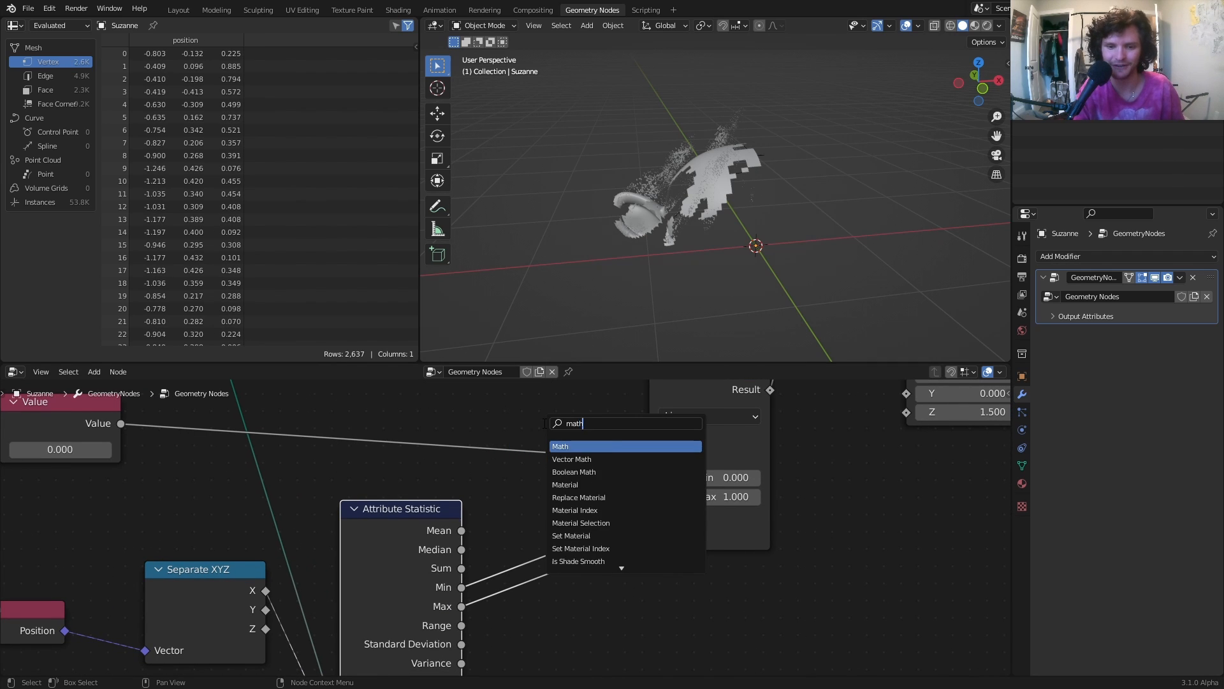
key("Return")
left_click(513, 480)
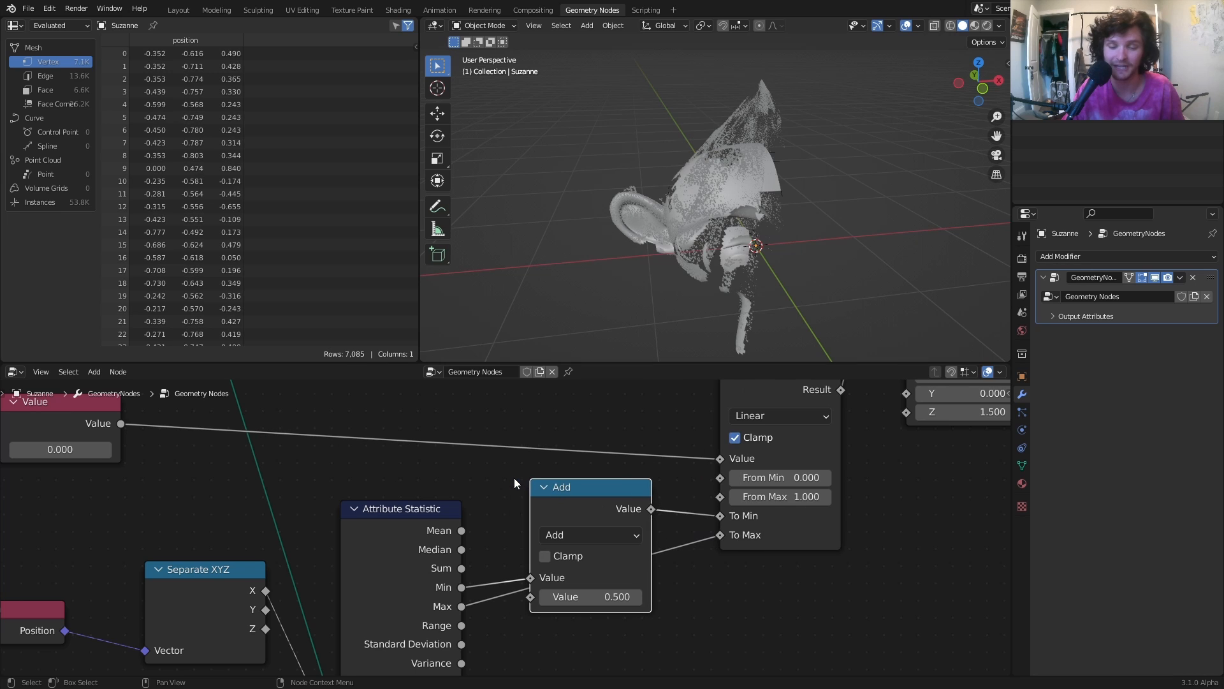
scroll(595, 545, "up", 1)
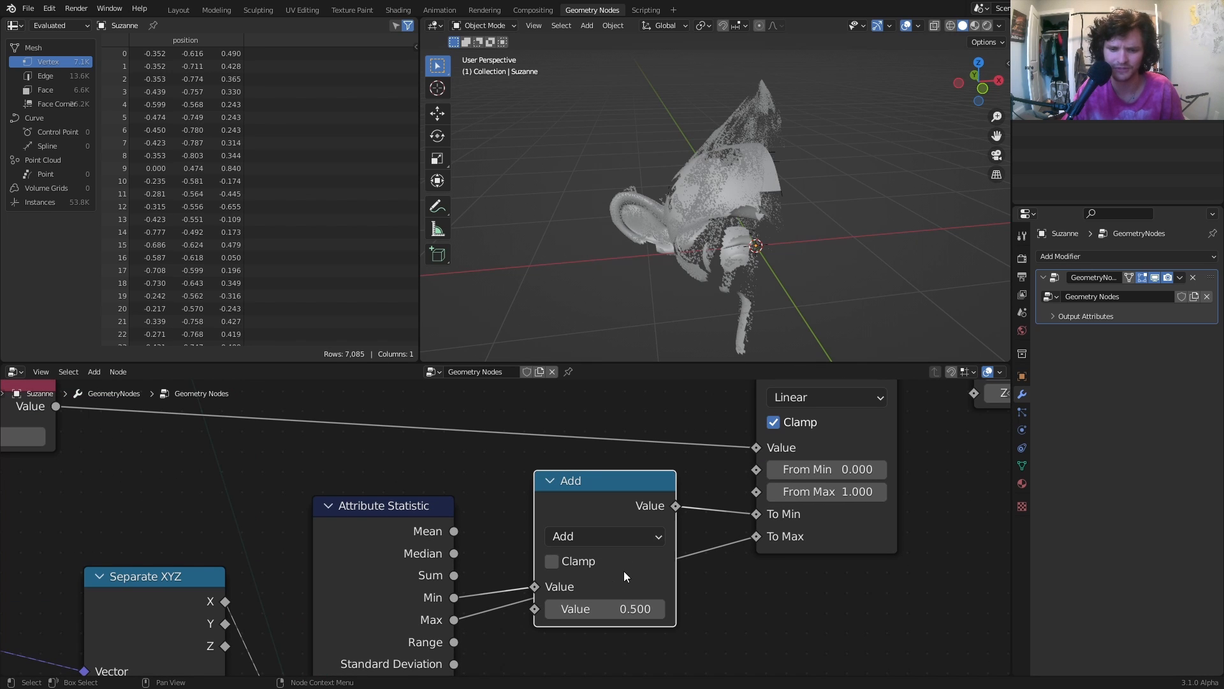
left_click_drag(610, 608, 516, 609)
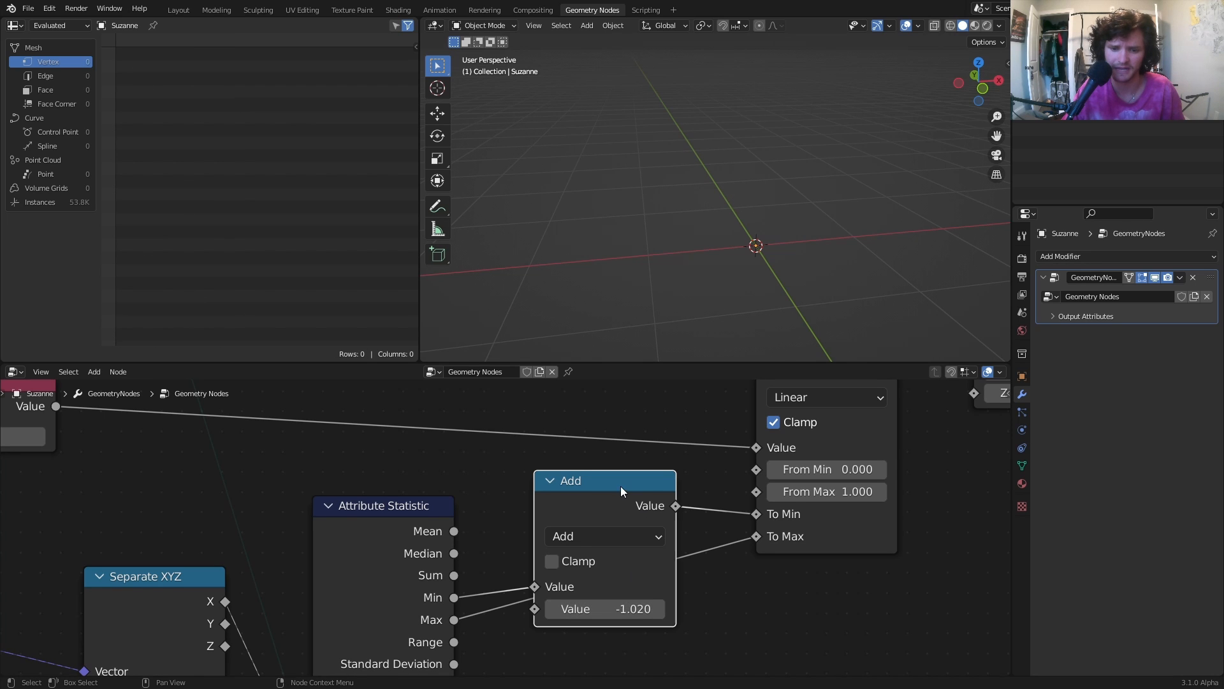
Duplicate the Add node onto the link from Max to To Max and set its second value to 1.14.
middle_click_drag(621, 486, 617, 453)
key("shift+d")
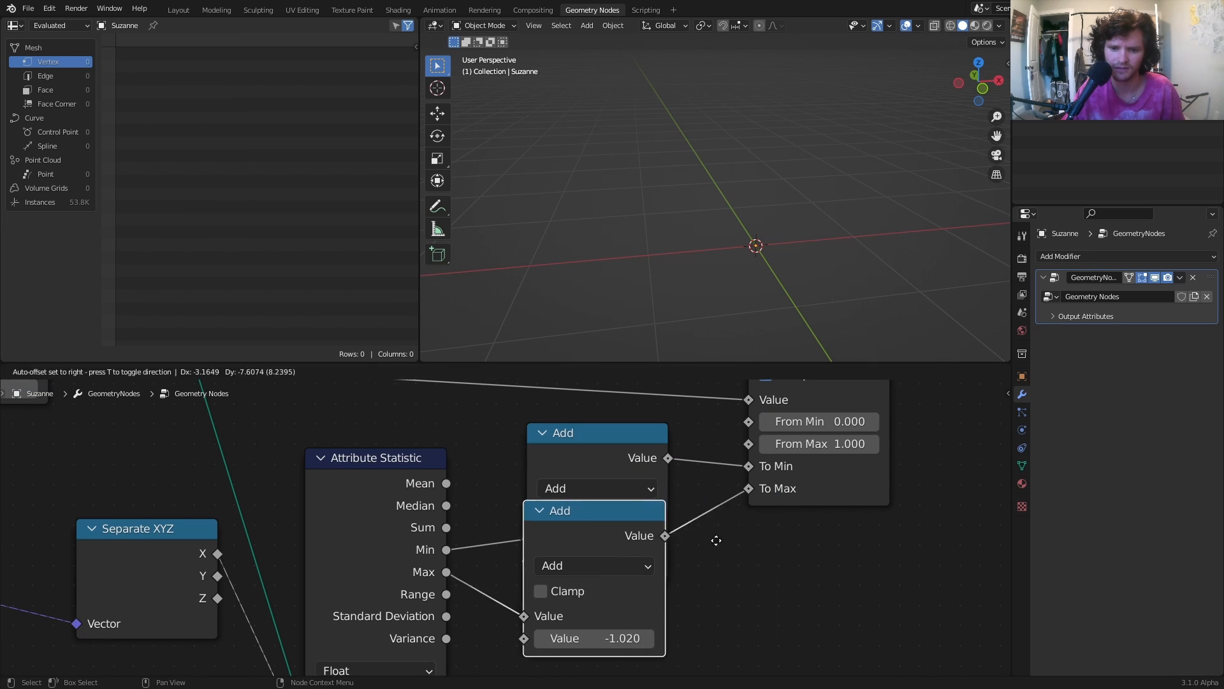
left_click(549, 513)
scroll(549, 512, "down", 2)
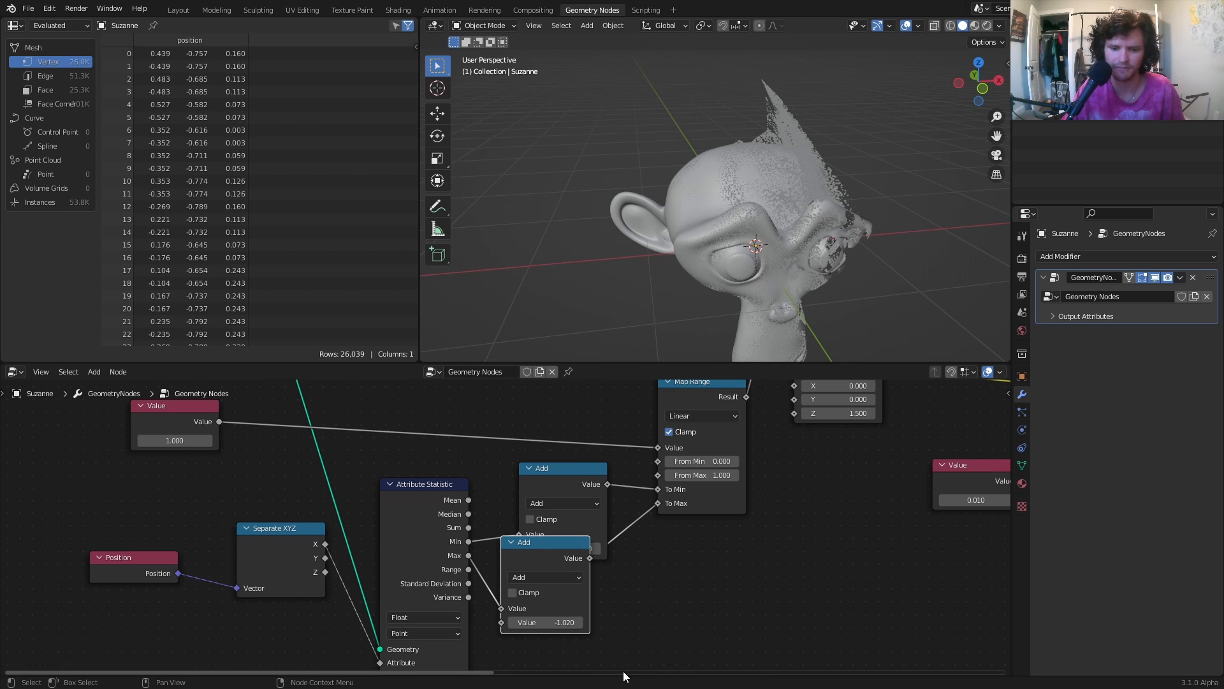
left_click_drag(555, 622, 628, 622)
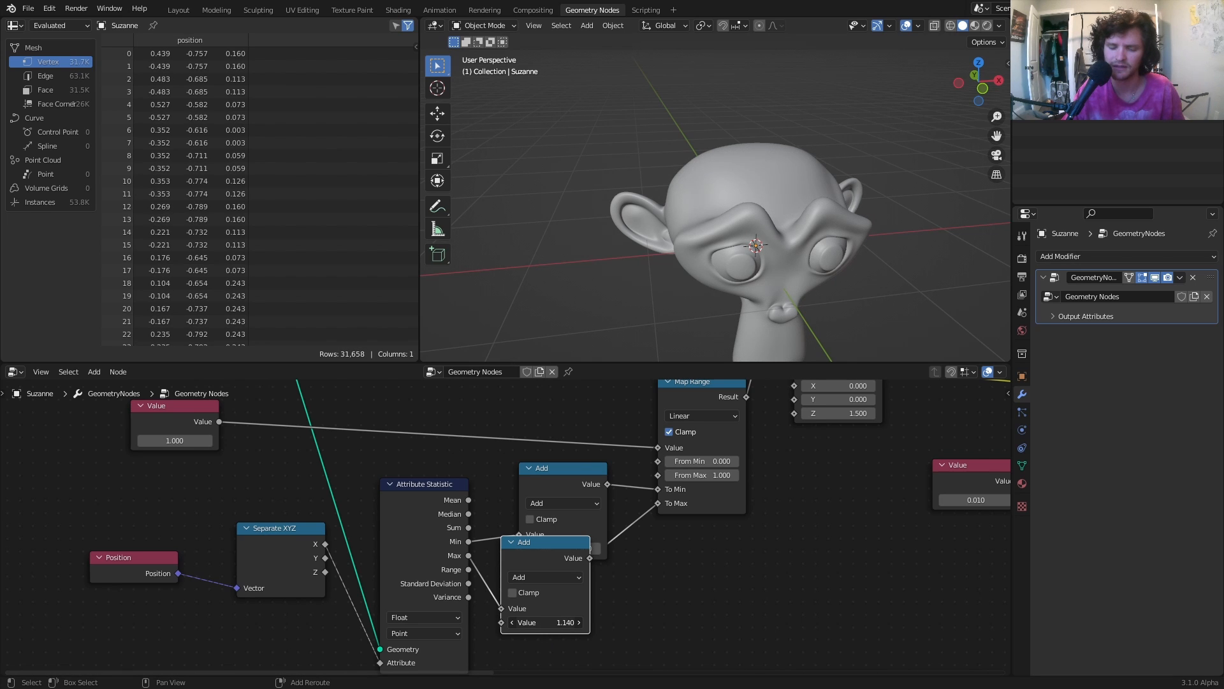
Scrub the Value node feeding Map Range to preview the dissolve and set it to 1.
middle_click_drag(407, 531, 329, 541)
left_click_drag(281, 513, 319, 511)
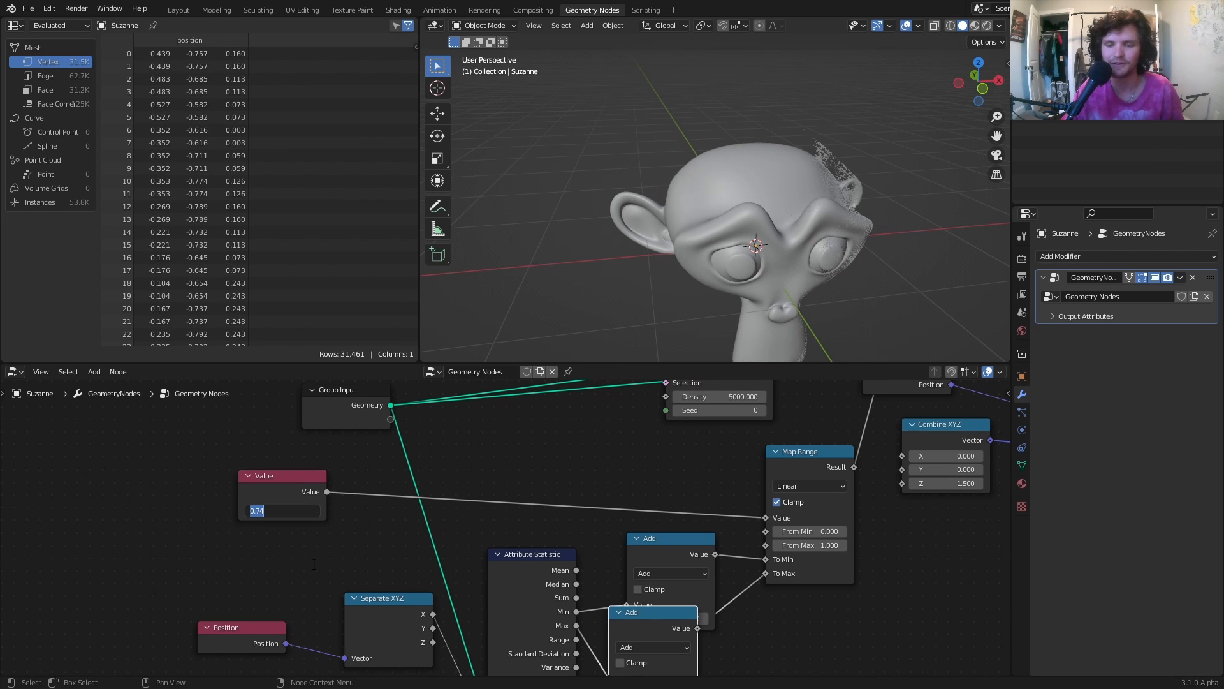
type("1")
key("Return")
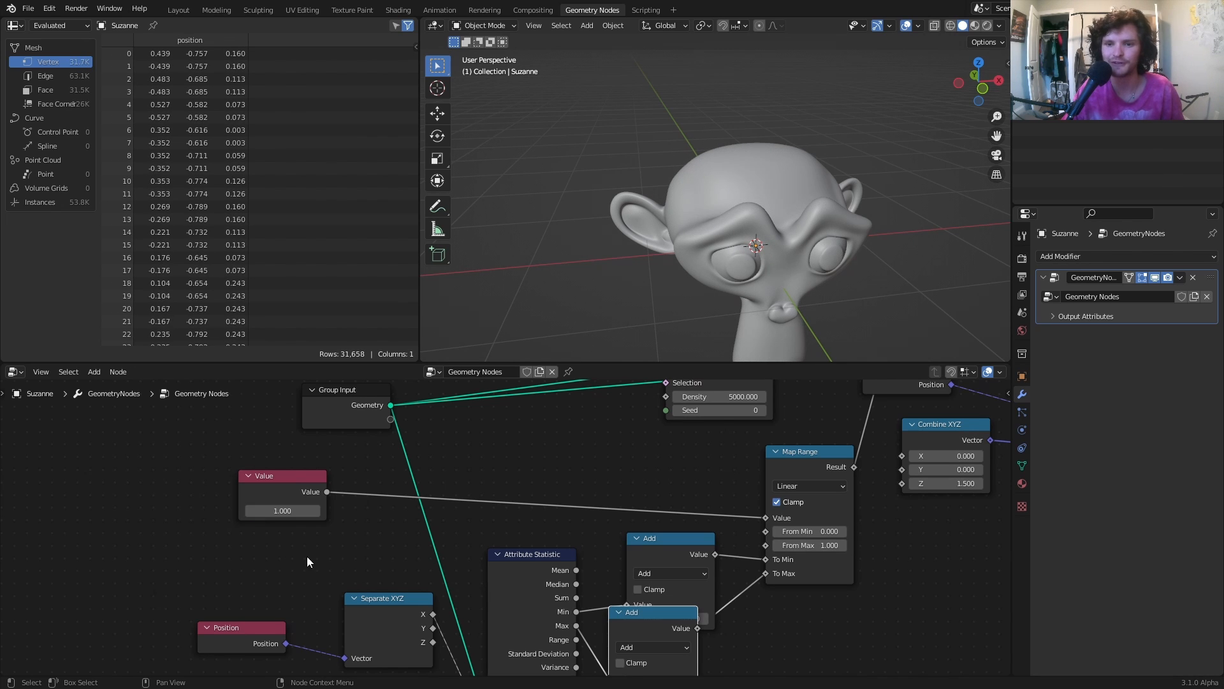
Test the Value node feeding Map Range at 0 and raise it to 0.43.
left_click(282, 512)
type("0")
key("Return")
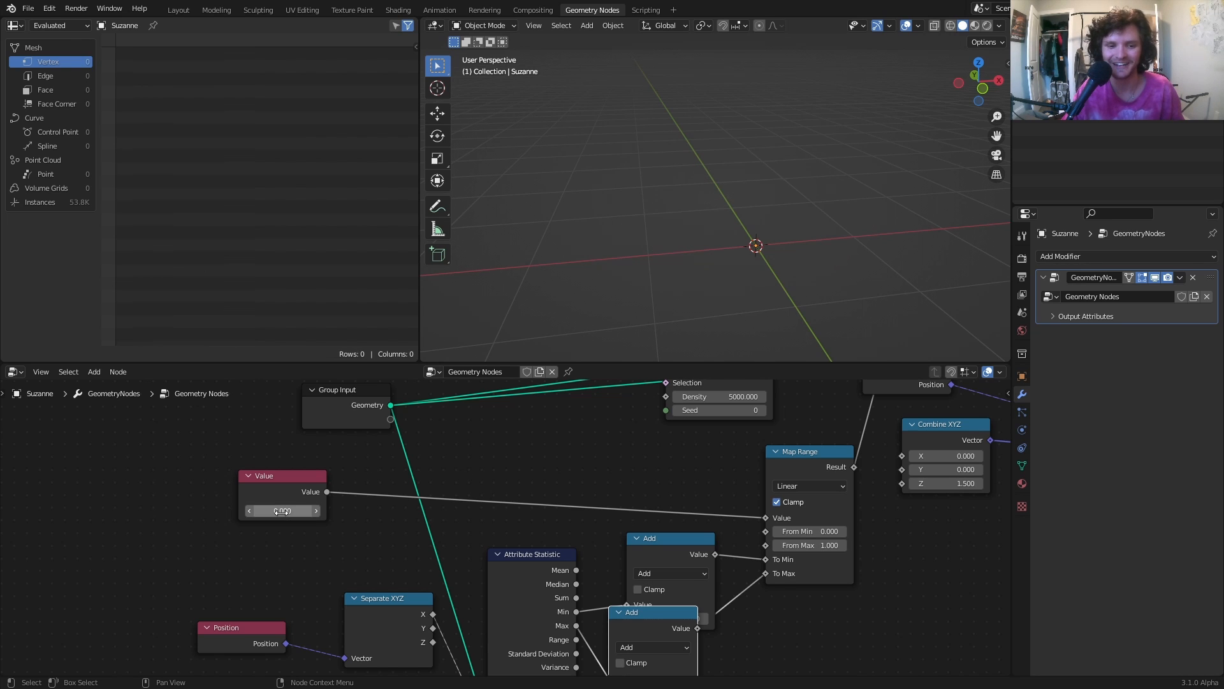
mouse_move(281, 513)
left_mouse_down()
mouse_move(316, 513)
mouse_move(295, 512)
left_mouse_up()
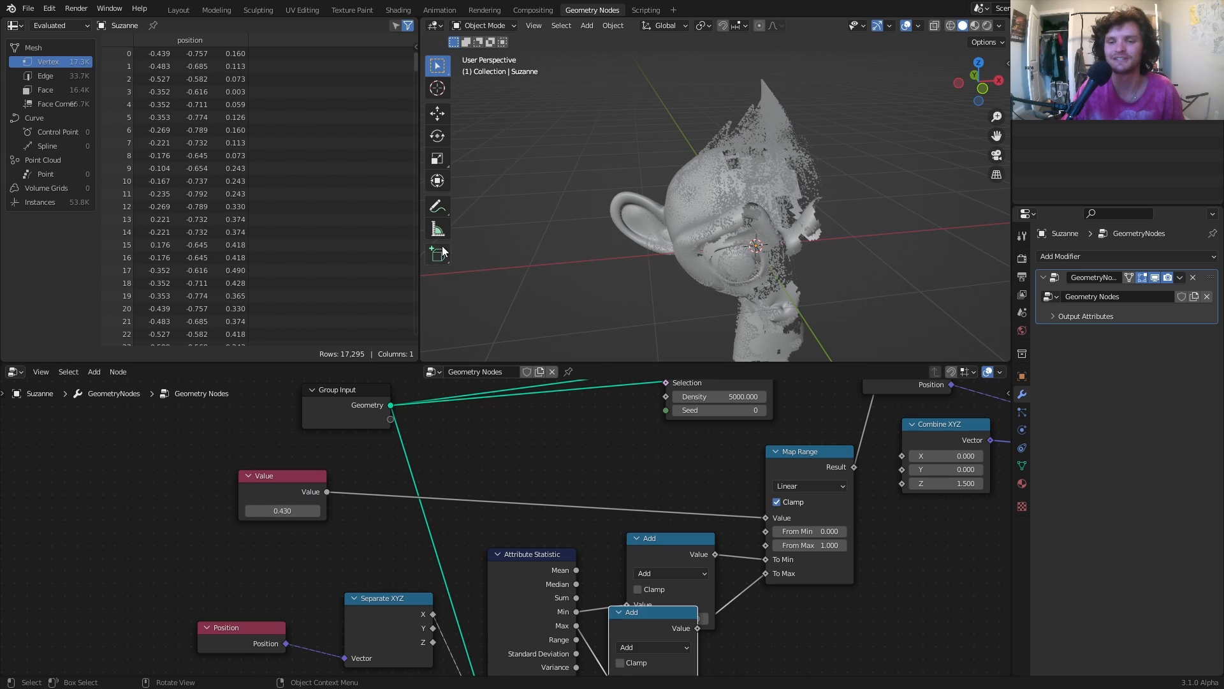
Switch the viewport to rendered shading and set the Distribute Points on Faces density to 10000.
left_click(991, 26)
middle_click_drag(774, 205, 782, 270)
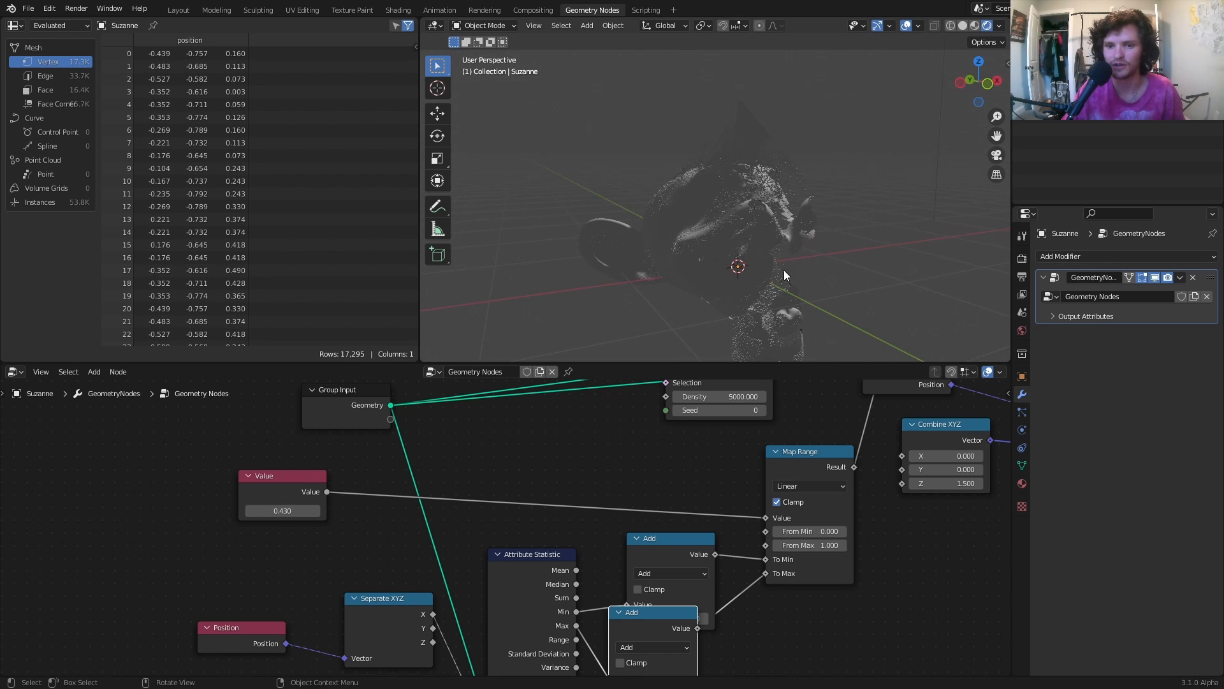
middle_click_drag(790, 489, 658, 553)
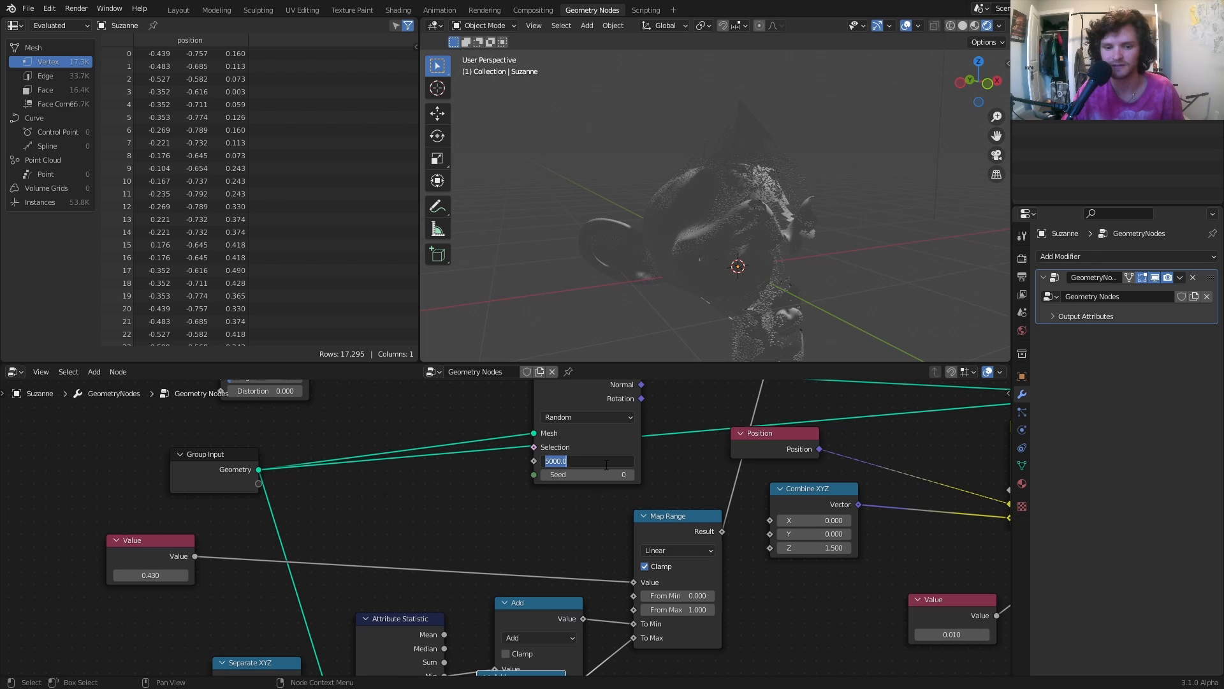
type("10000")
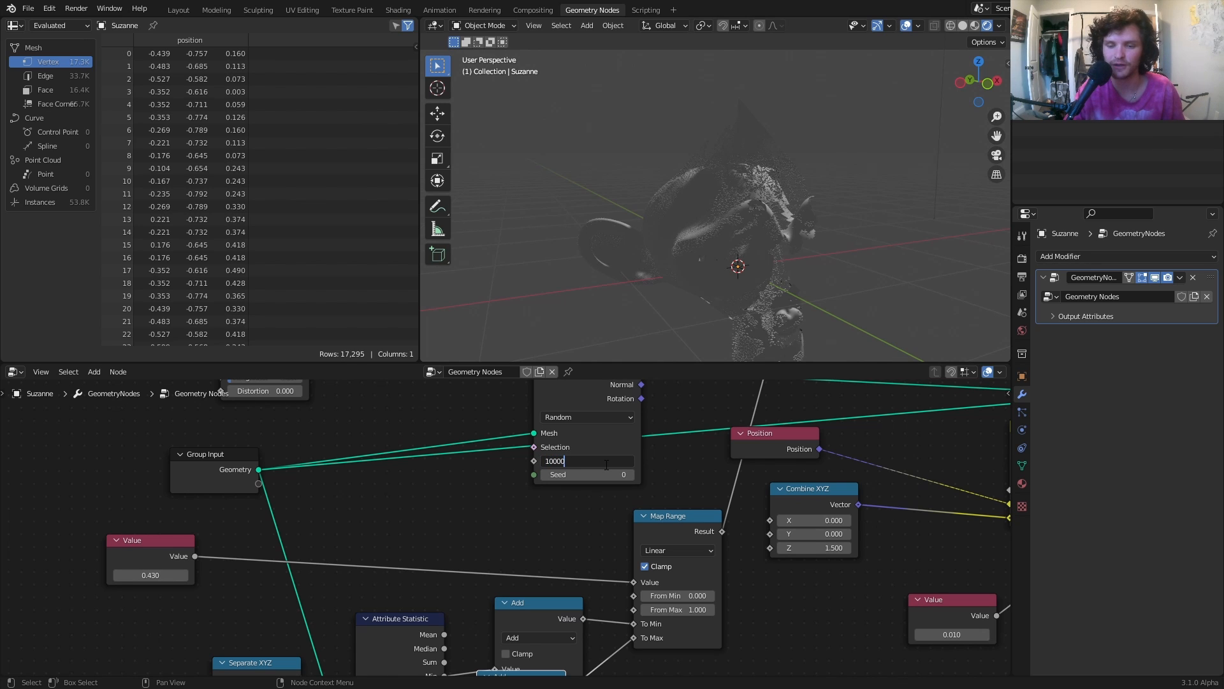
key("Return")
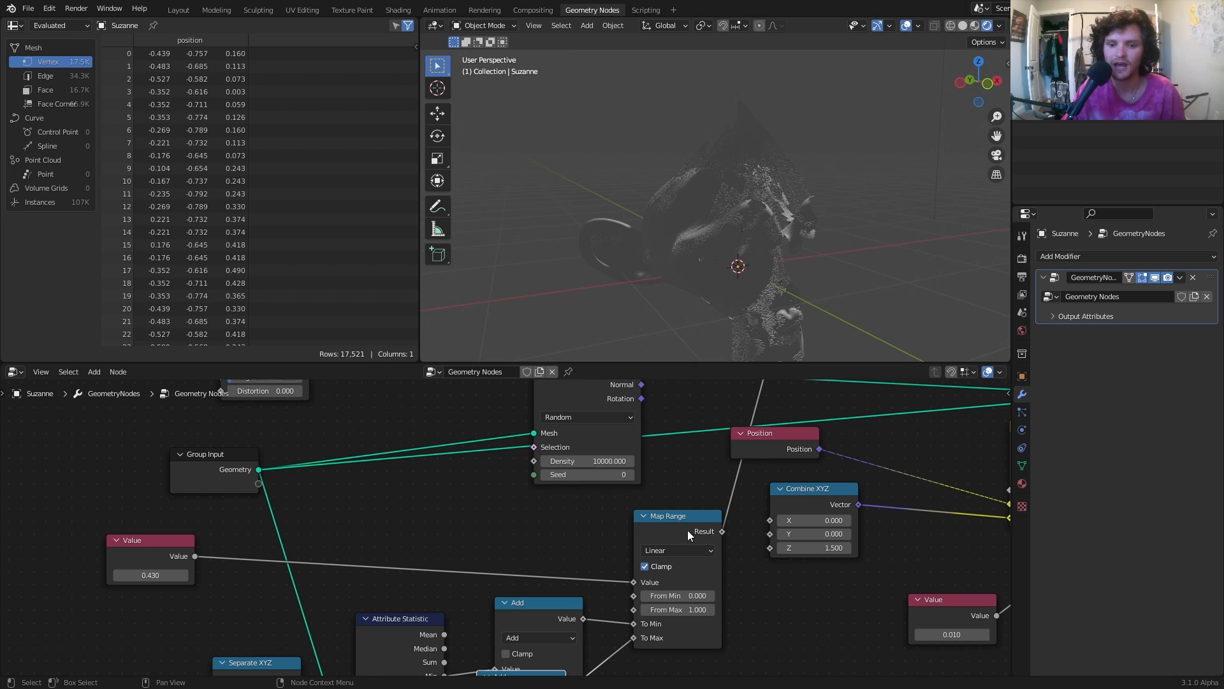
Insert a Set Material node between the Cube node and Instance on Points.
scroll(687, 530, "down", 3)
middle_click_drag(819, 499, 610, 422)
left_click(630, 546)
scroll(606, 560, "up", 2)
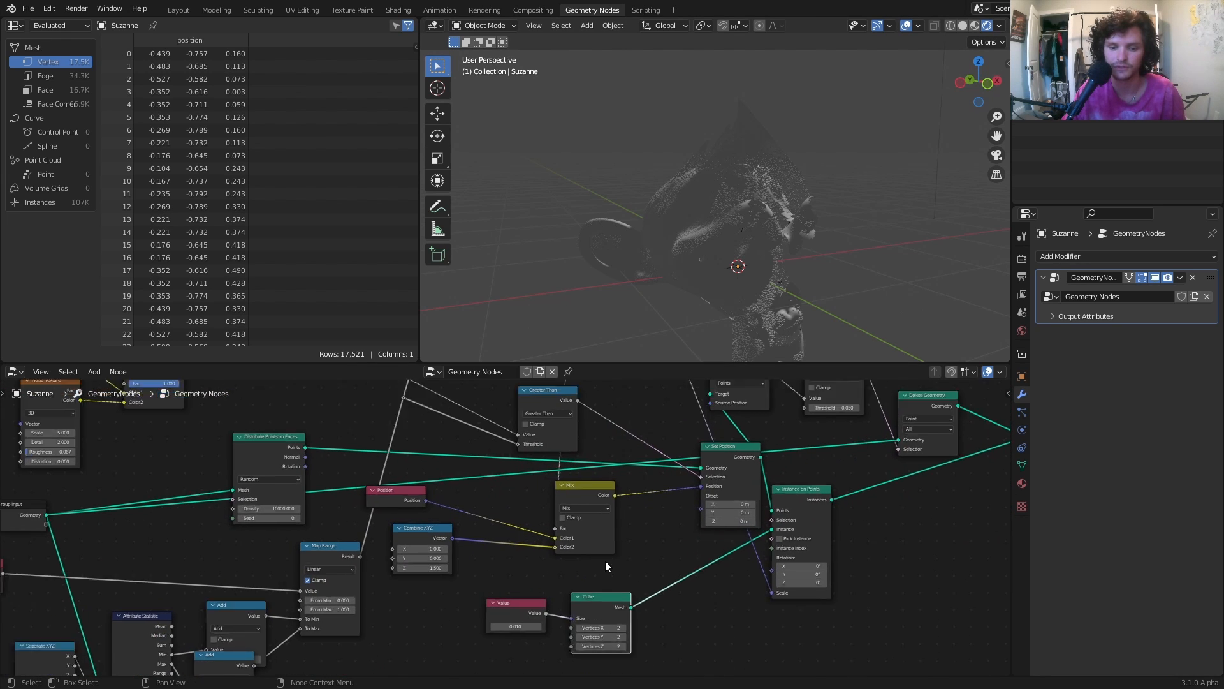
middle_click_drag(606, 561, 415, 485)
key("shift+a")
left_click(369, 423)
type("set")
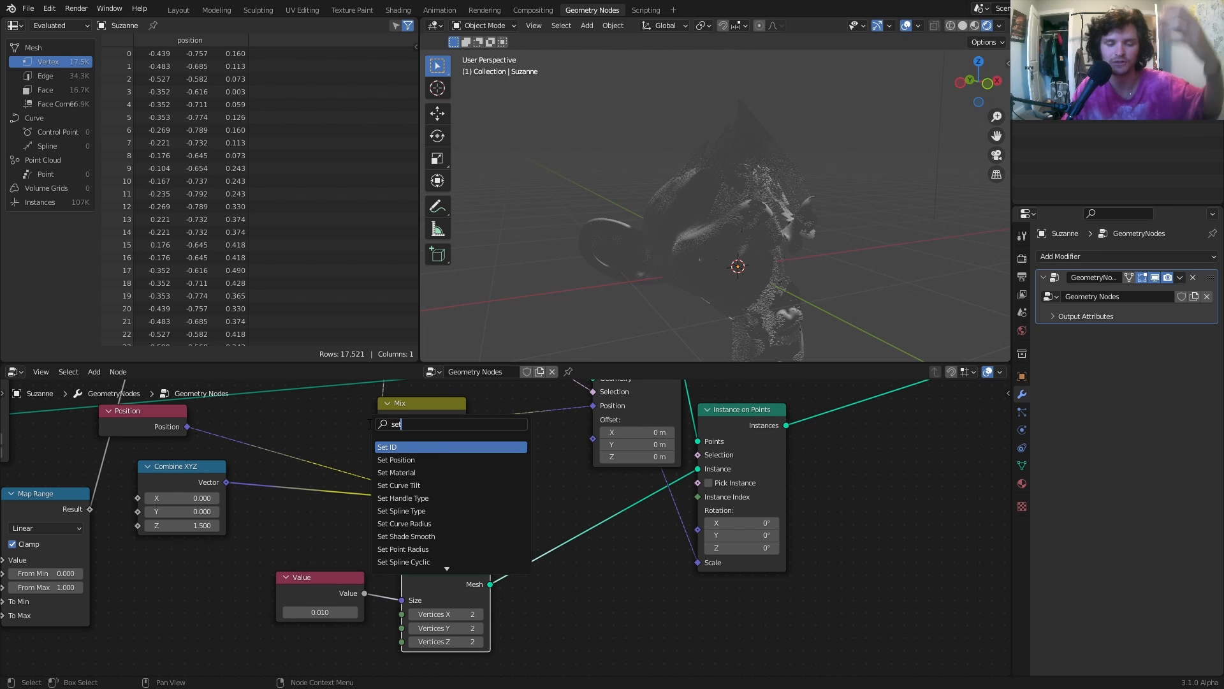
left_click(421, 473)
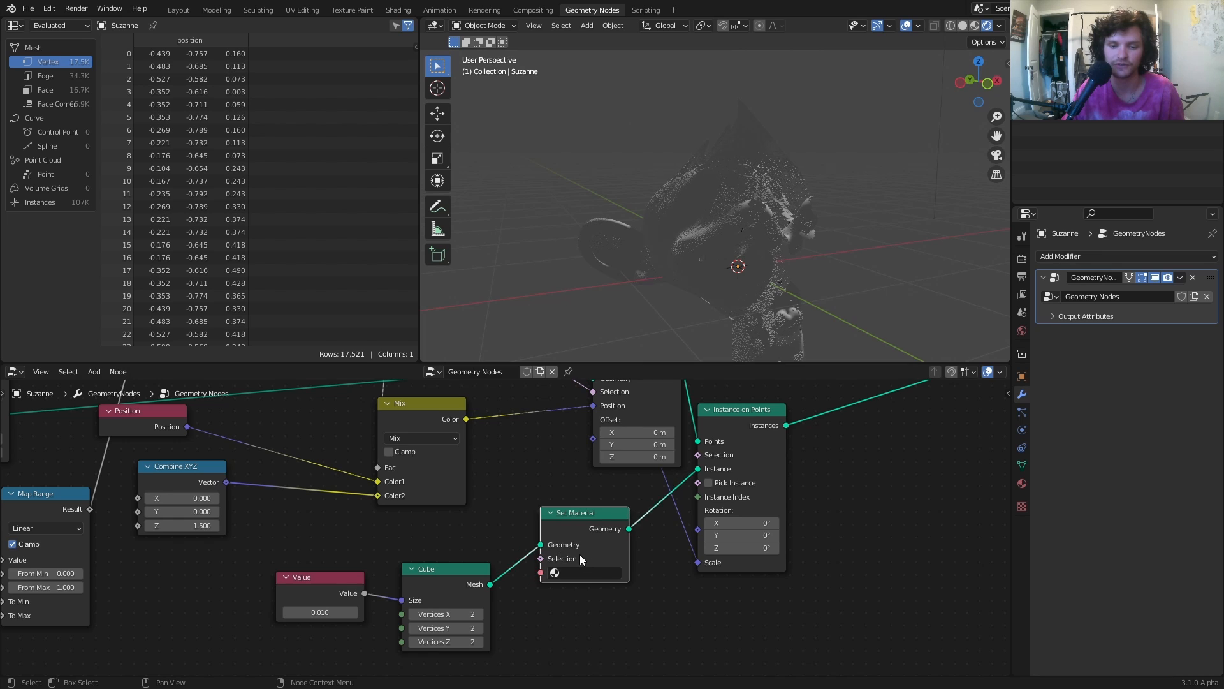
Duplicate the Set Material node and insert the copy between Delete Geometry and Join Geometry.
scroll(578, 552, "down", 3)
middle_click_drag(567, 545, 527, 573)
key("shift+d")
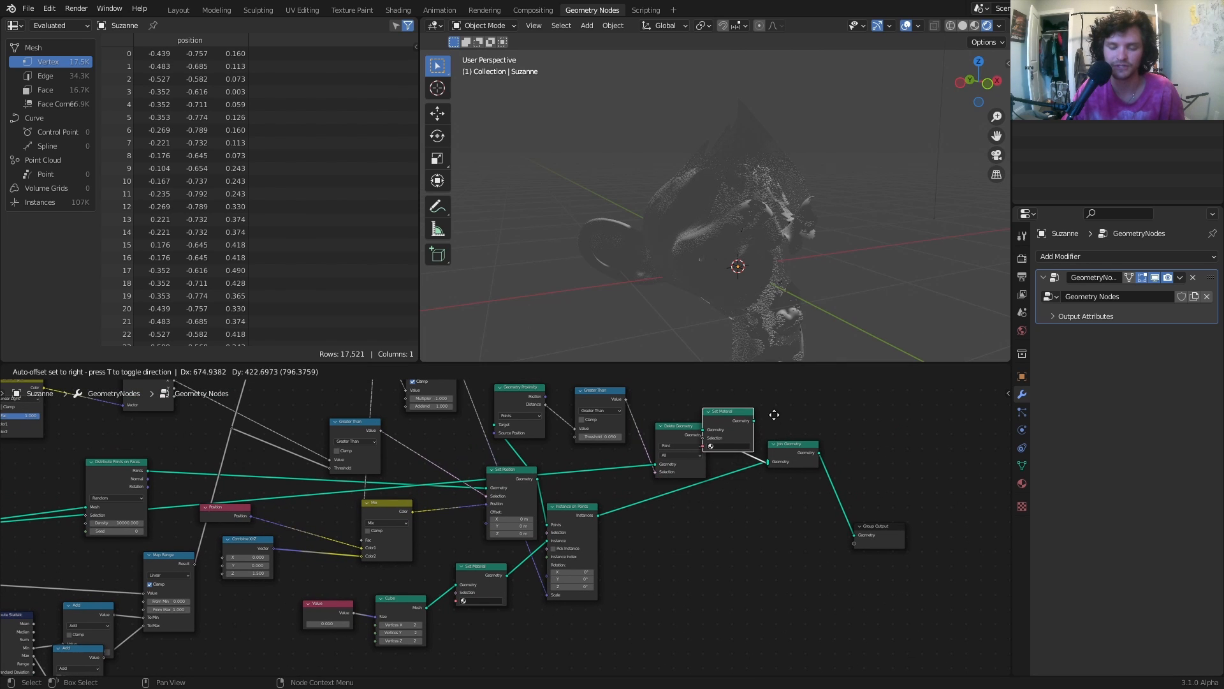
left_click(774, 415)
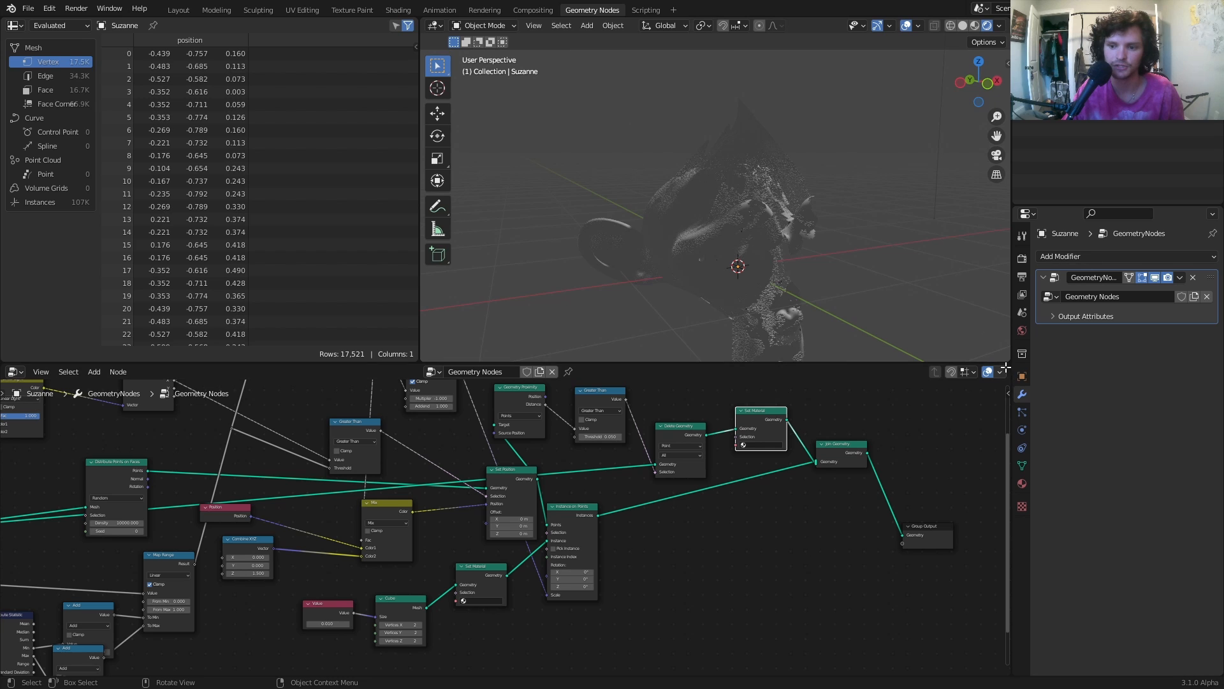
Split the node editor area in two and switch the new area to the Shader Editor.
left_click_drag(1008, 372, 626, 377)
left_click(625, 373)
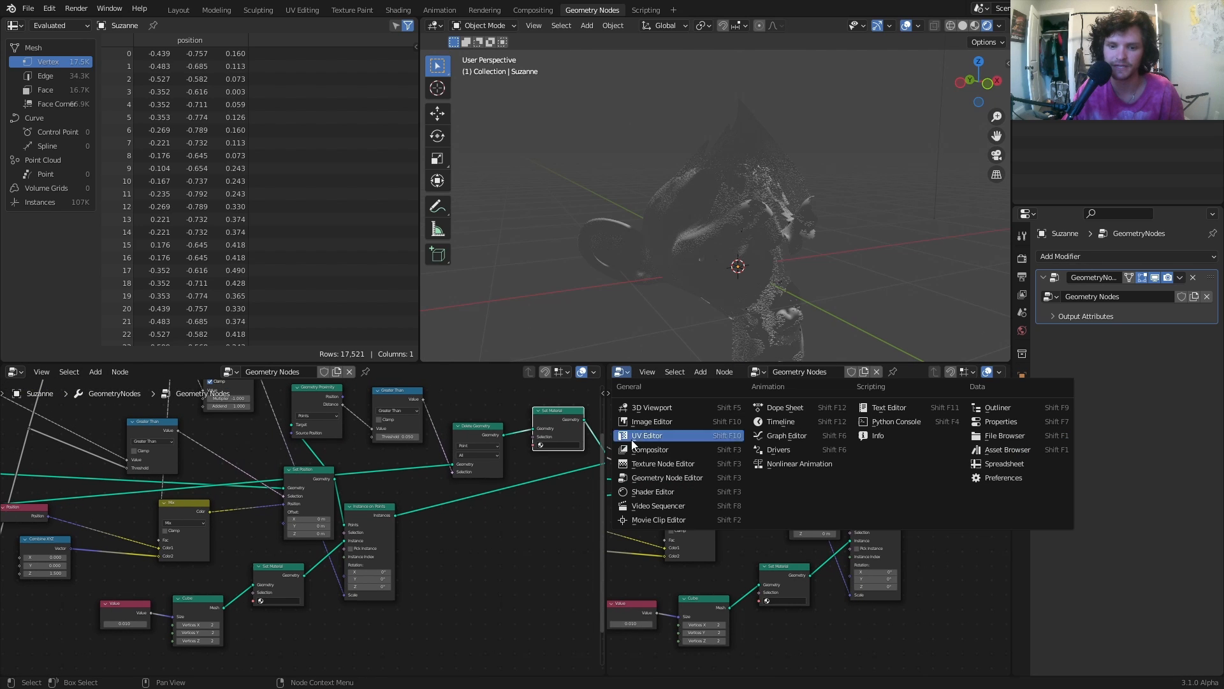
left_click(669, 492)
scroll(313, 598, "up", 2)
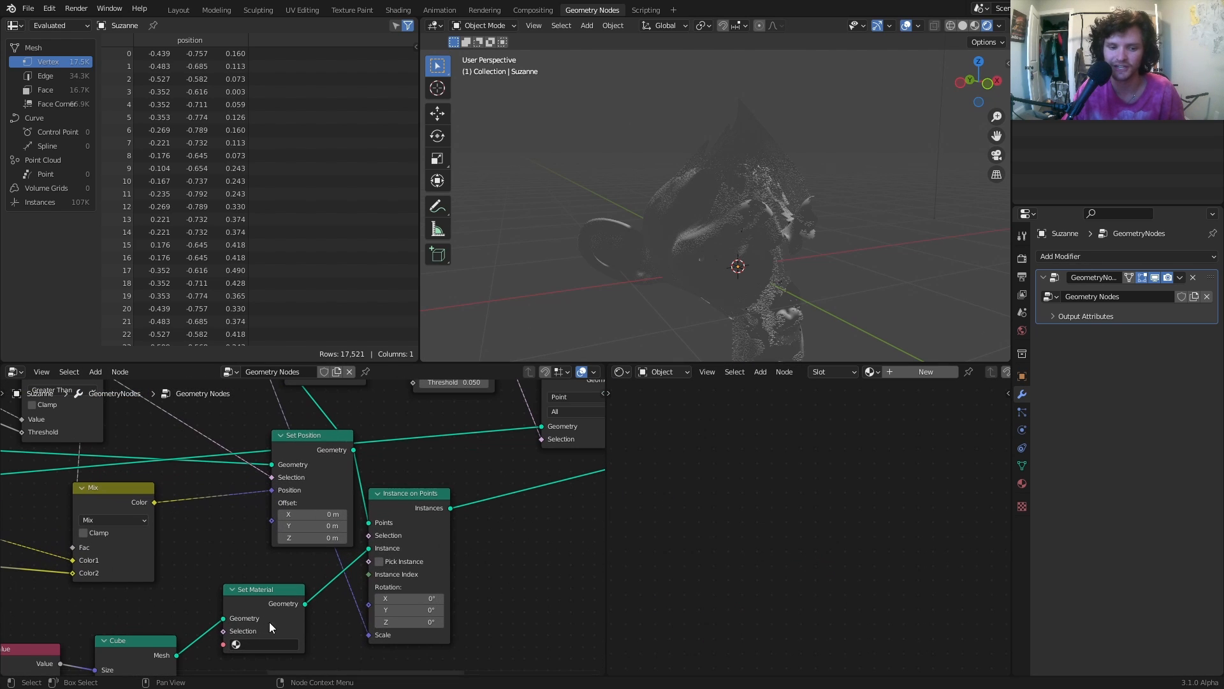
scroll(875, 376, "down", 2)
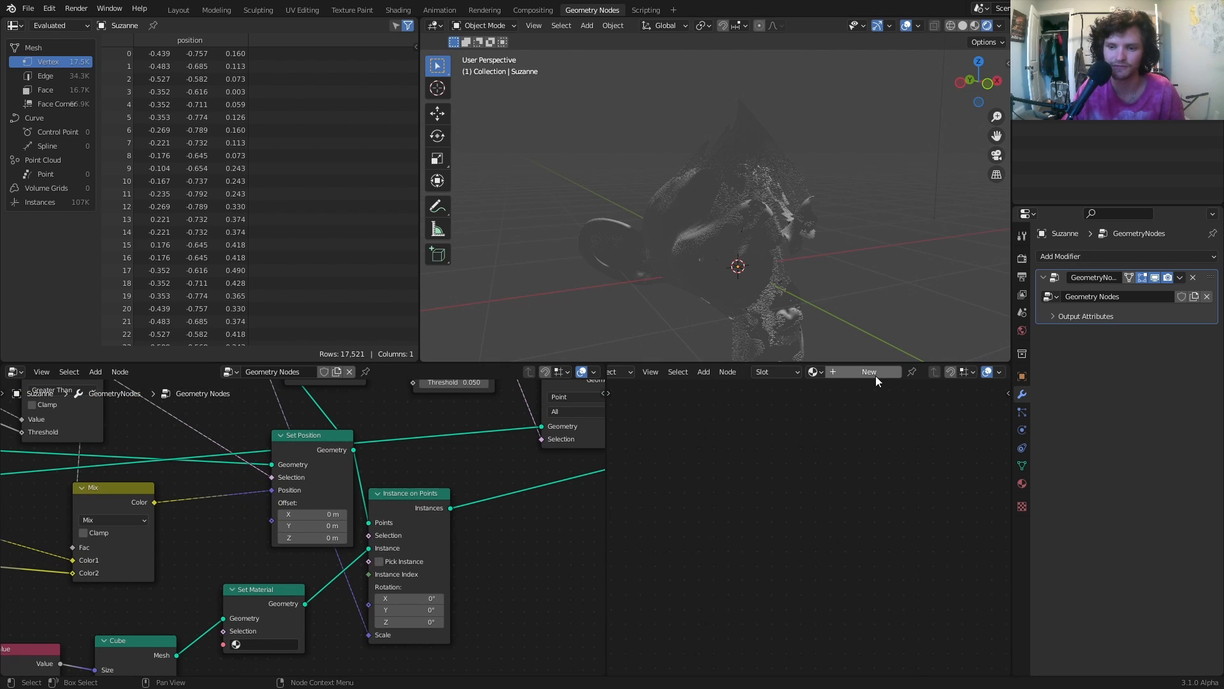
Create a new material named monkey and rename the existing material Material to particles.
left_click(841, 367)
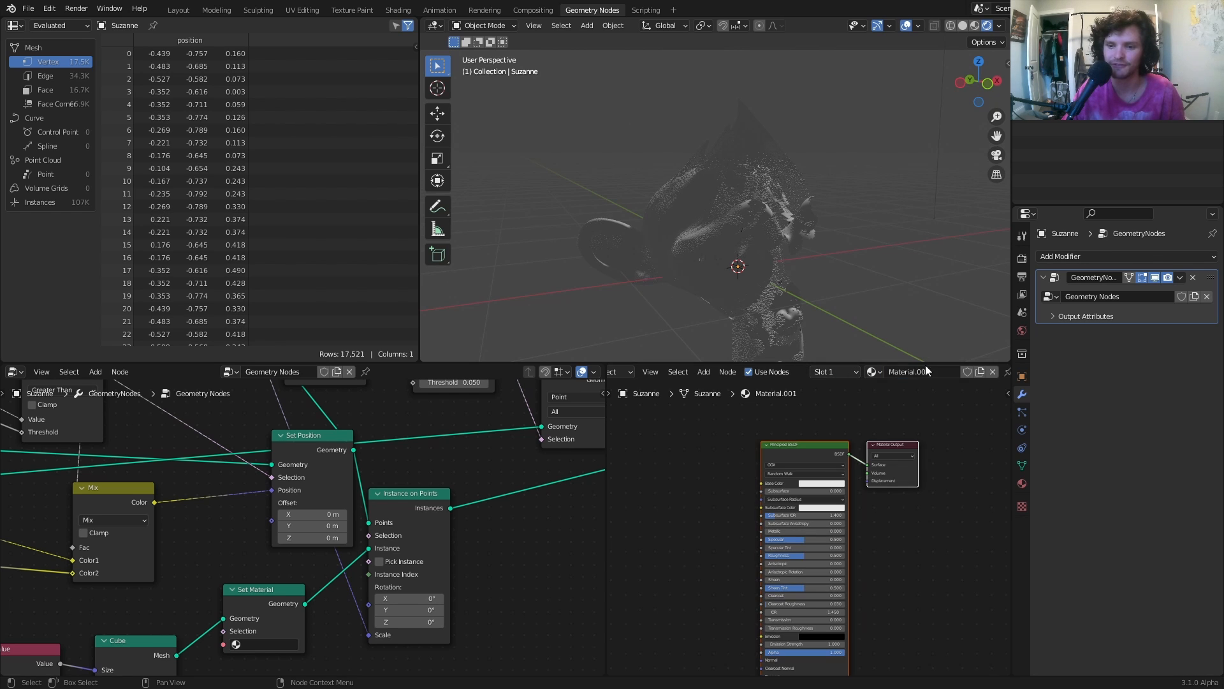
type("monkey")
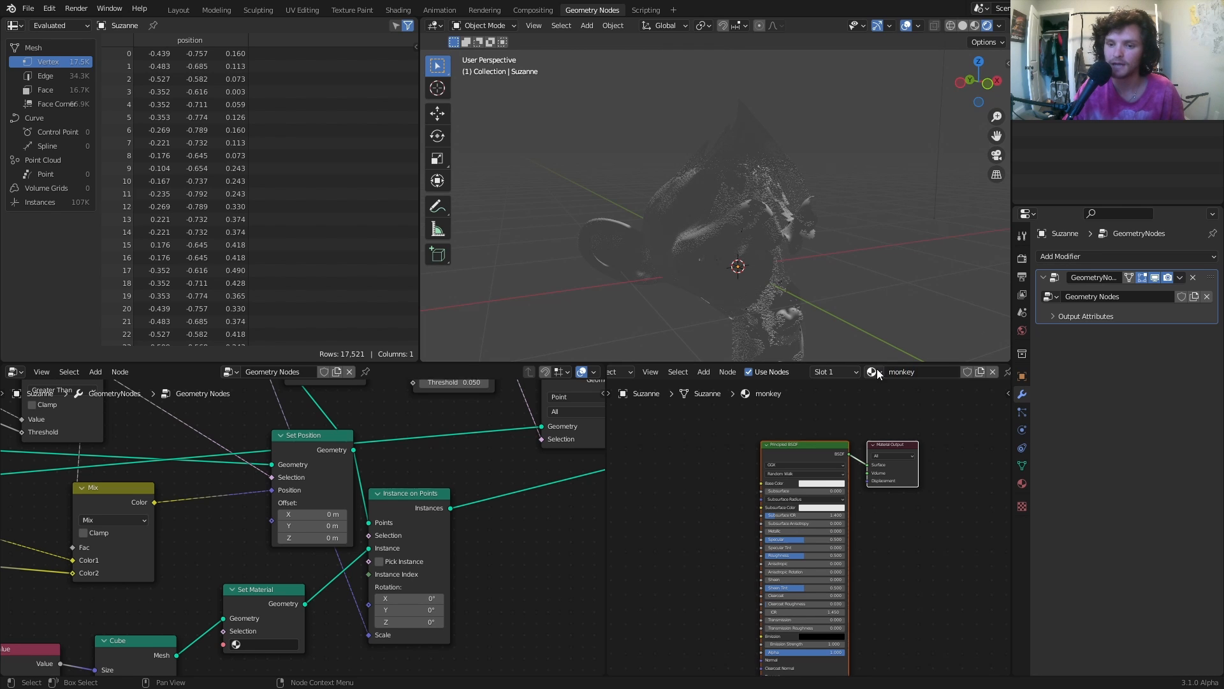
left_click(878, 372)
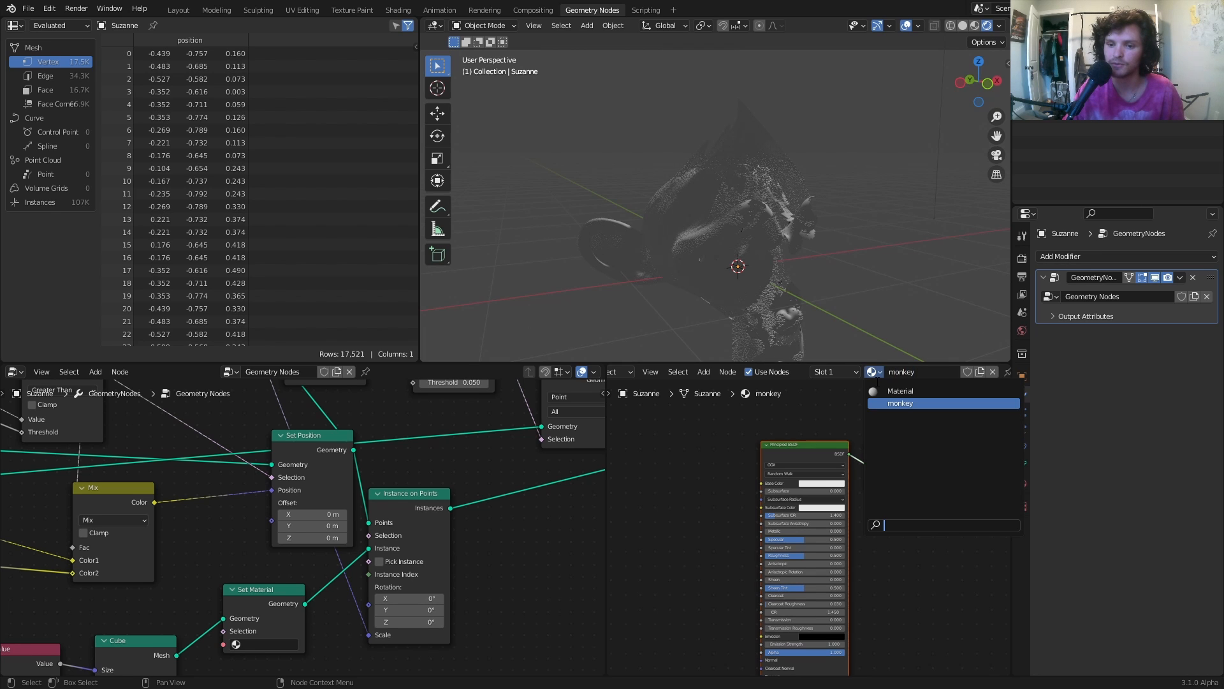
left_click(906, 390)
left_click(919, 374)
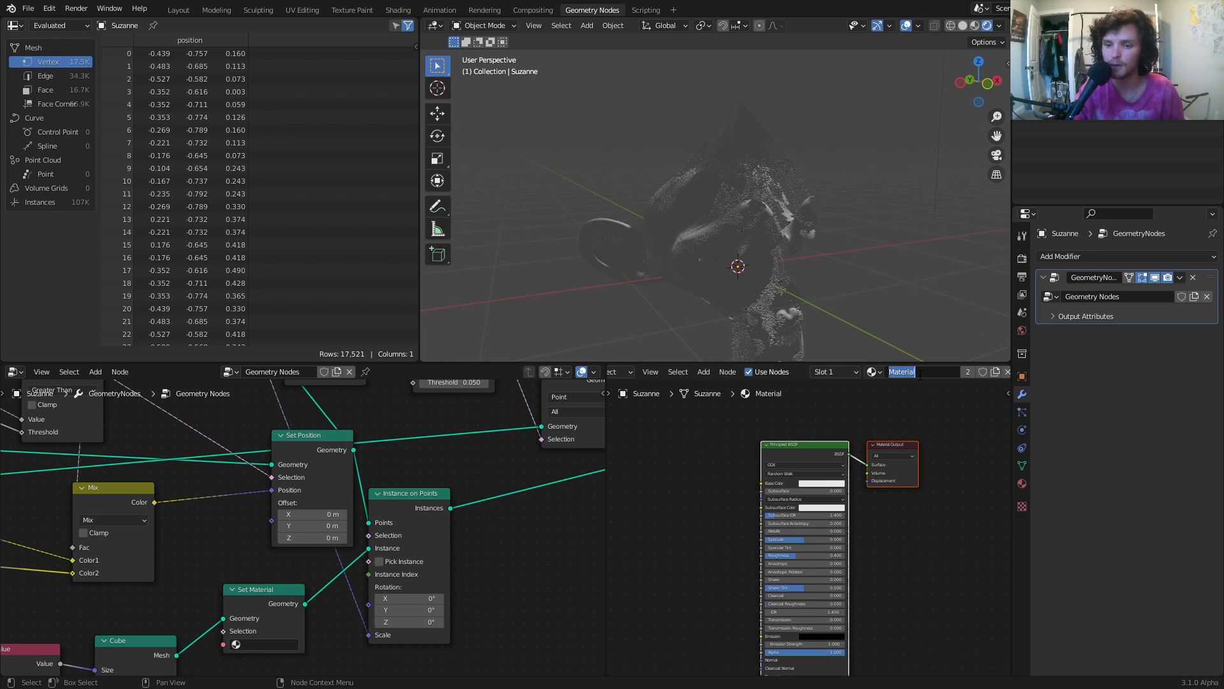
type("particles")
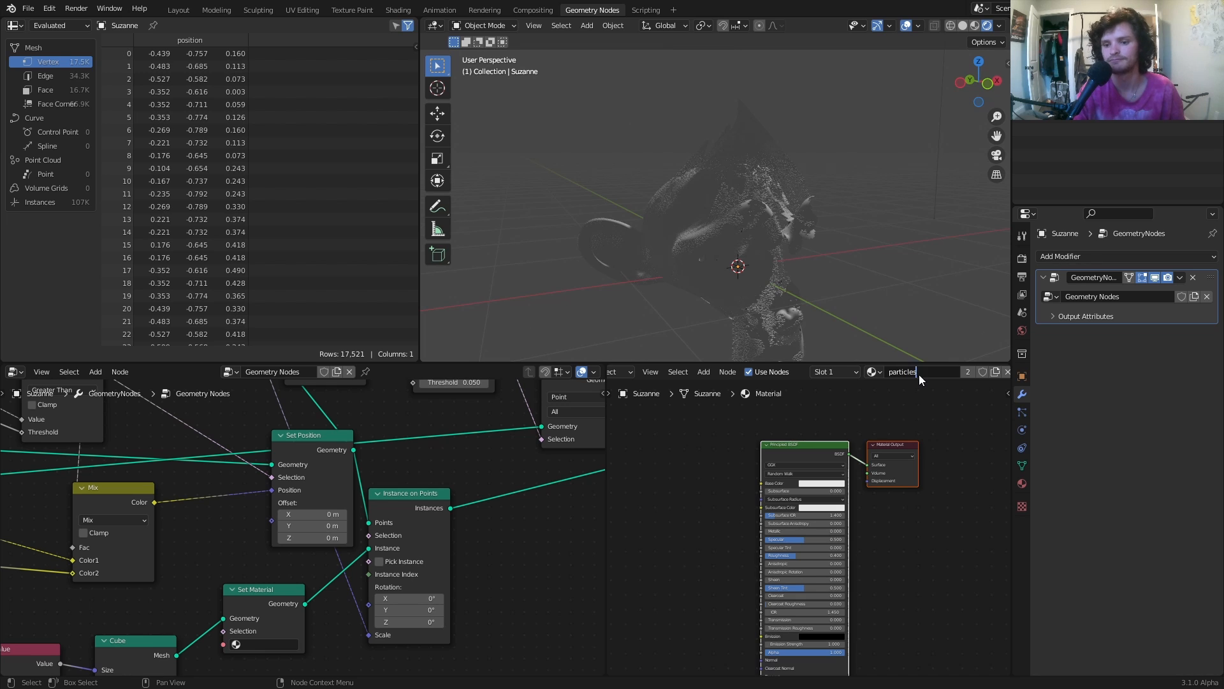
key("Return")
Assign the particles material to the cubes' Set Material node and monkey to the one after Delete Geometry.
scroll(369, 565, "up", 1)
left_click(366, 582)
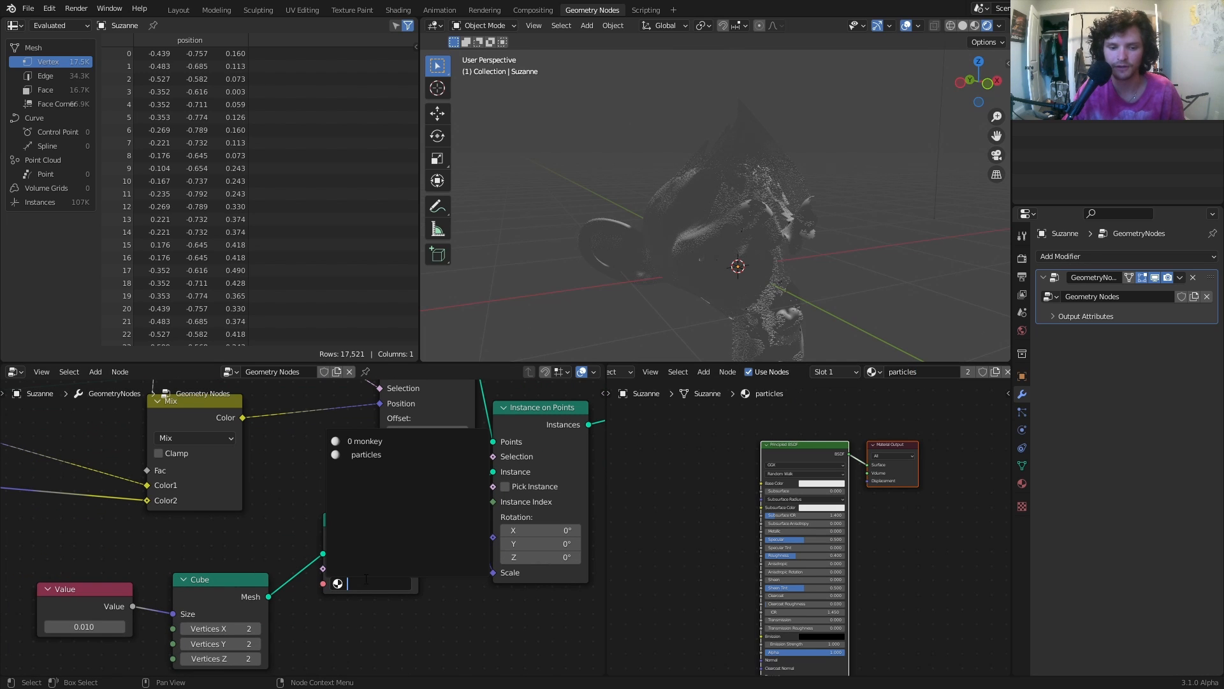
left_click(369, 455)
scroll(383, 497, "down", 3)
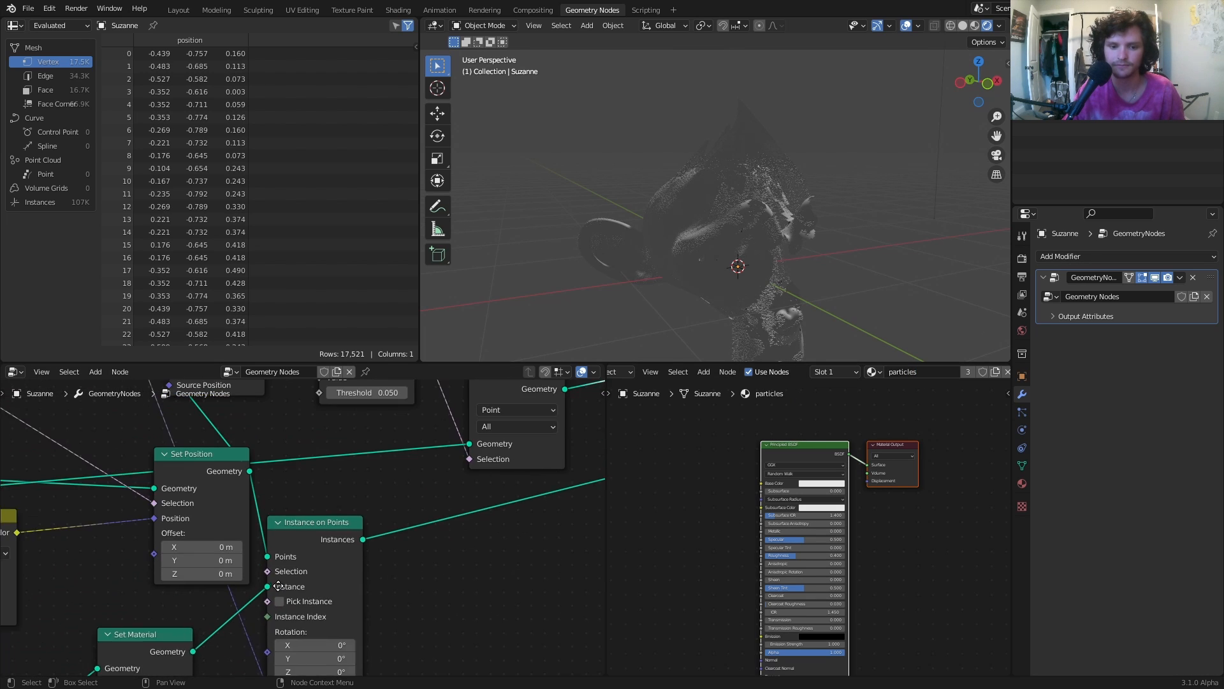
left_click(429, 480)
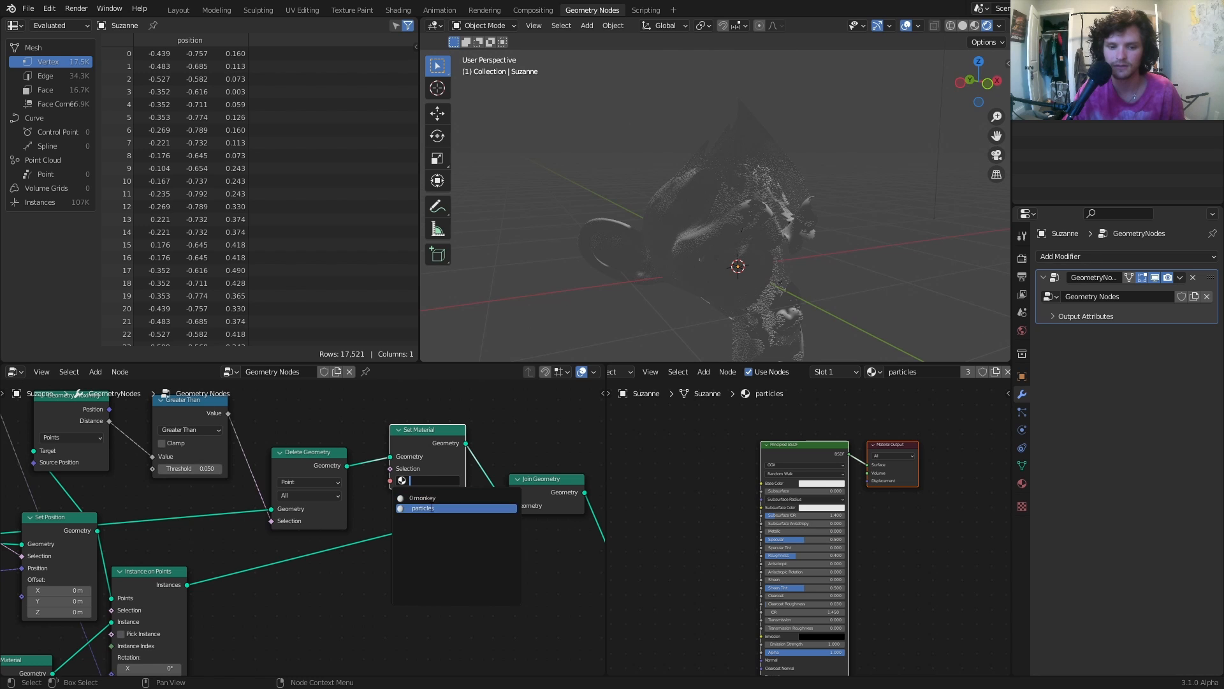
left_click(422, 498)
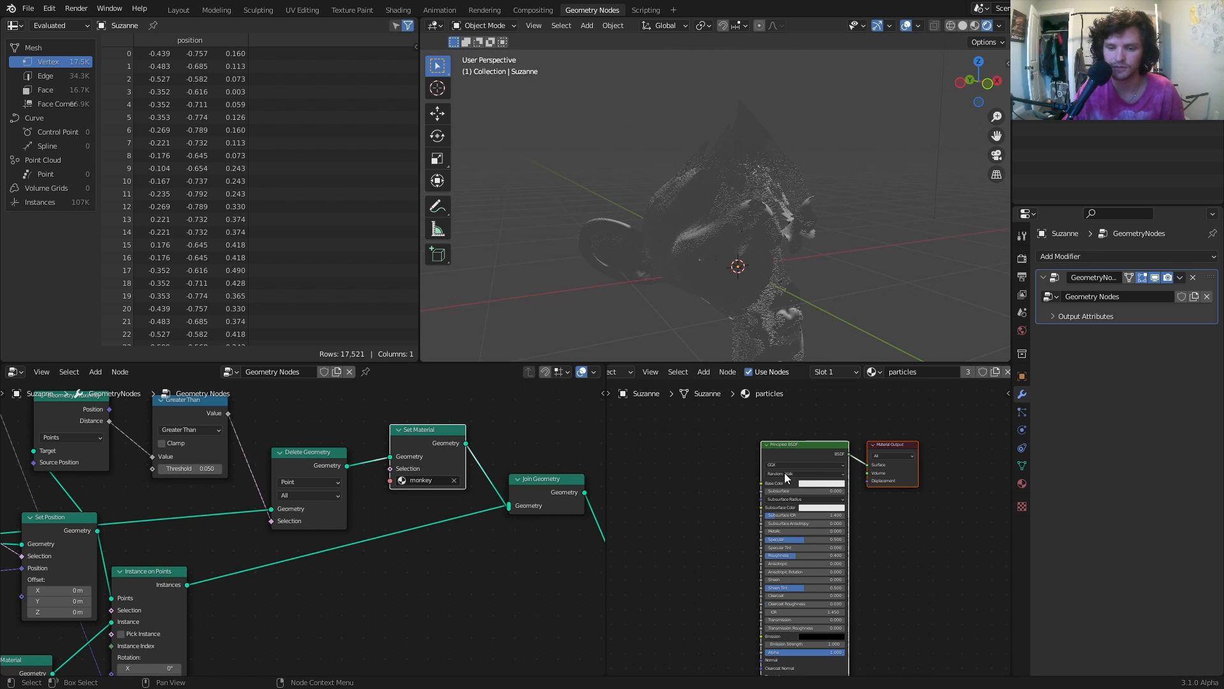
Try a red base color on the particles material and undo the change.
scroll(784, 472, "up", 2)
left_click(823, 467)
left_click(830, 395)
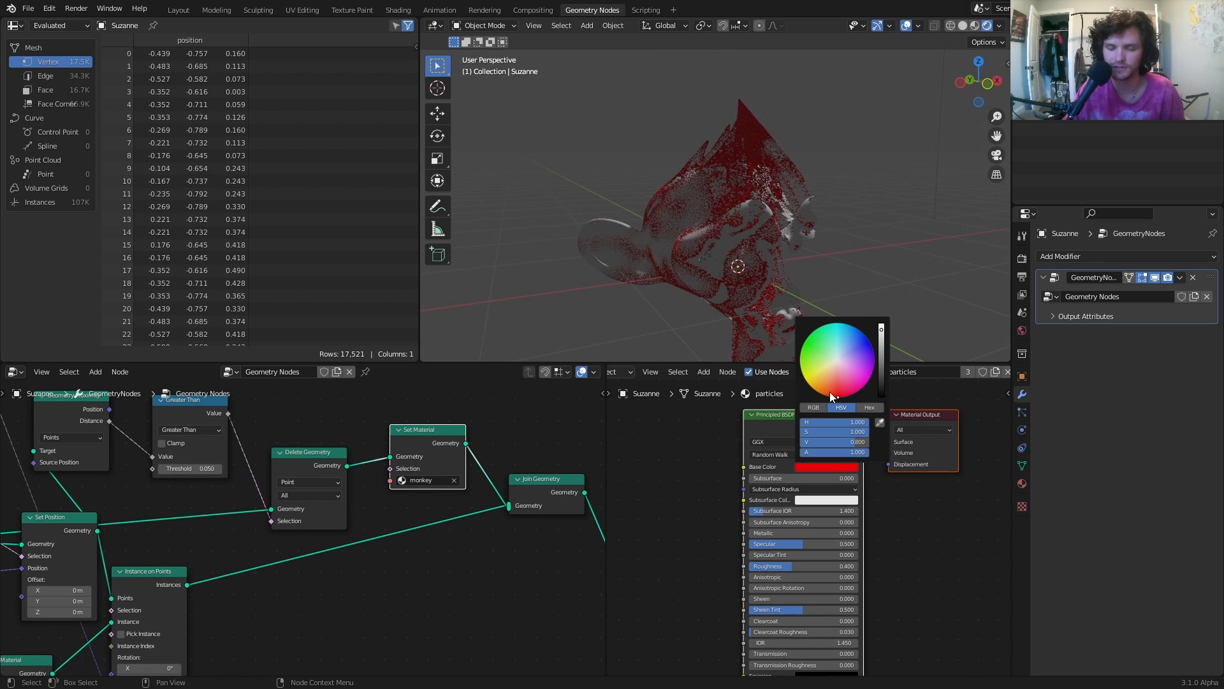
key("ctrl+z")
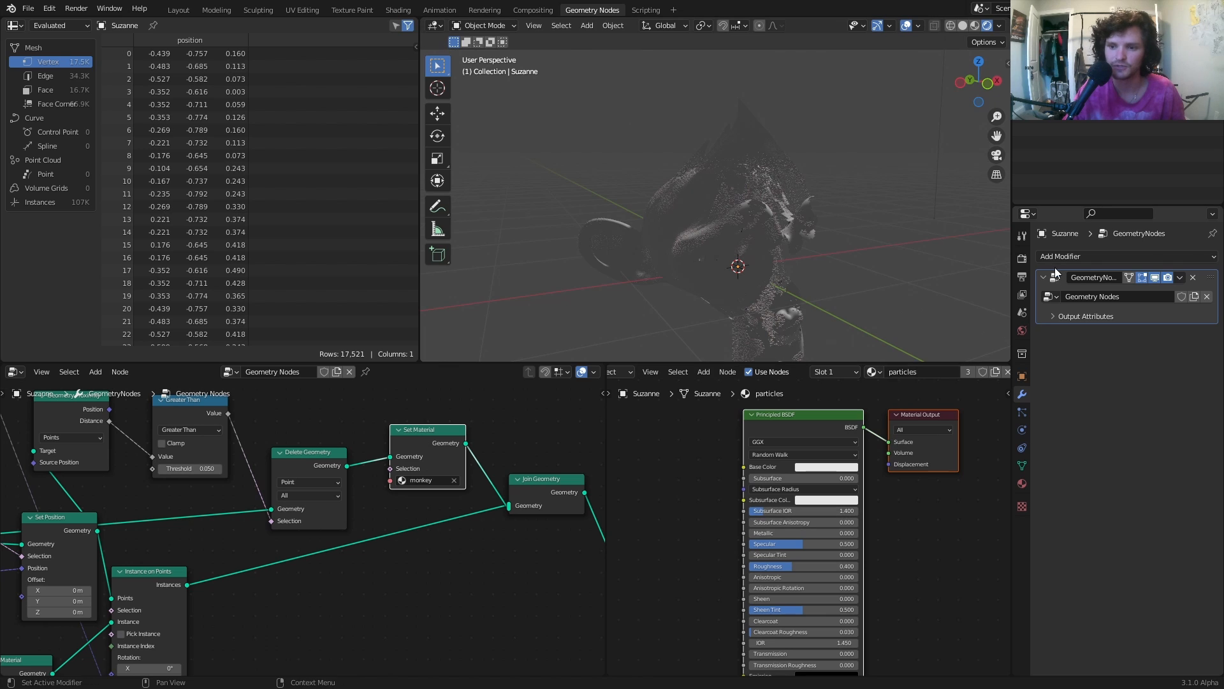
Set the render engine to Cycles and the device to GPU Compute.
left_click(1022, 258)
left_click(1159, 256)
left_click(1149, 295)
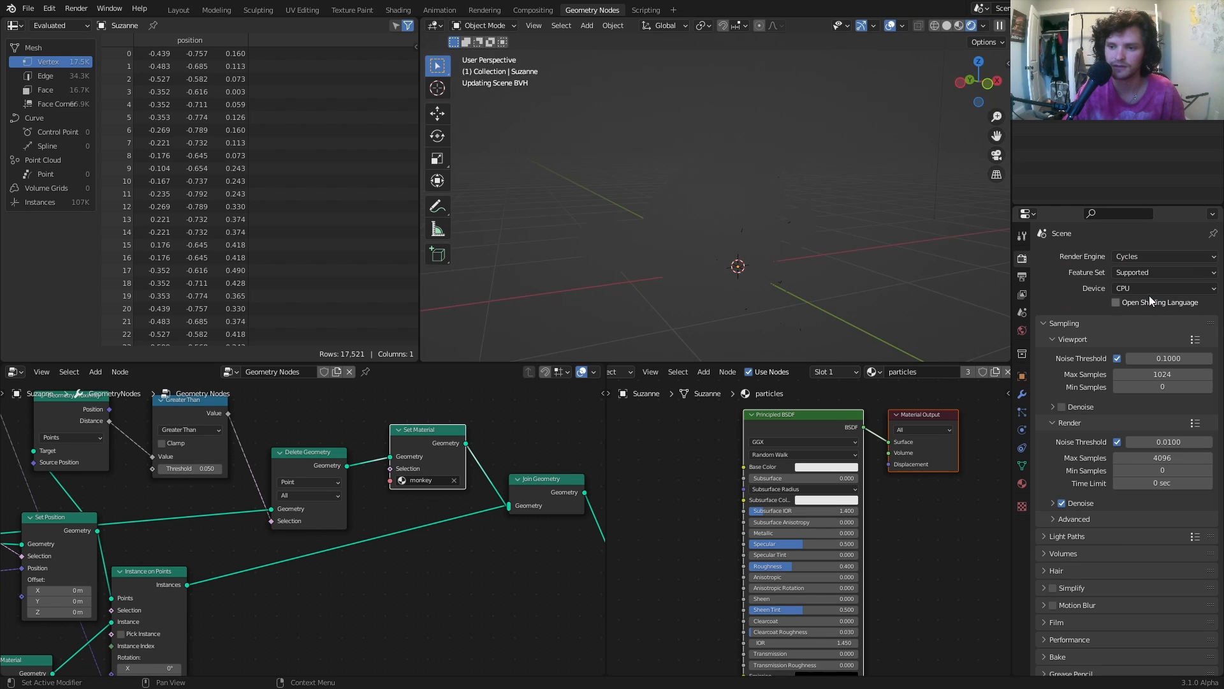
left_click(1146, 288)
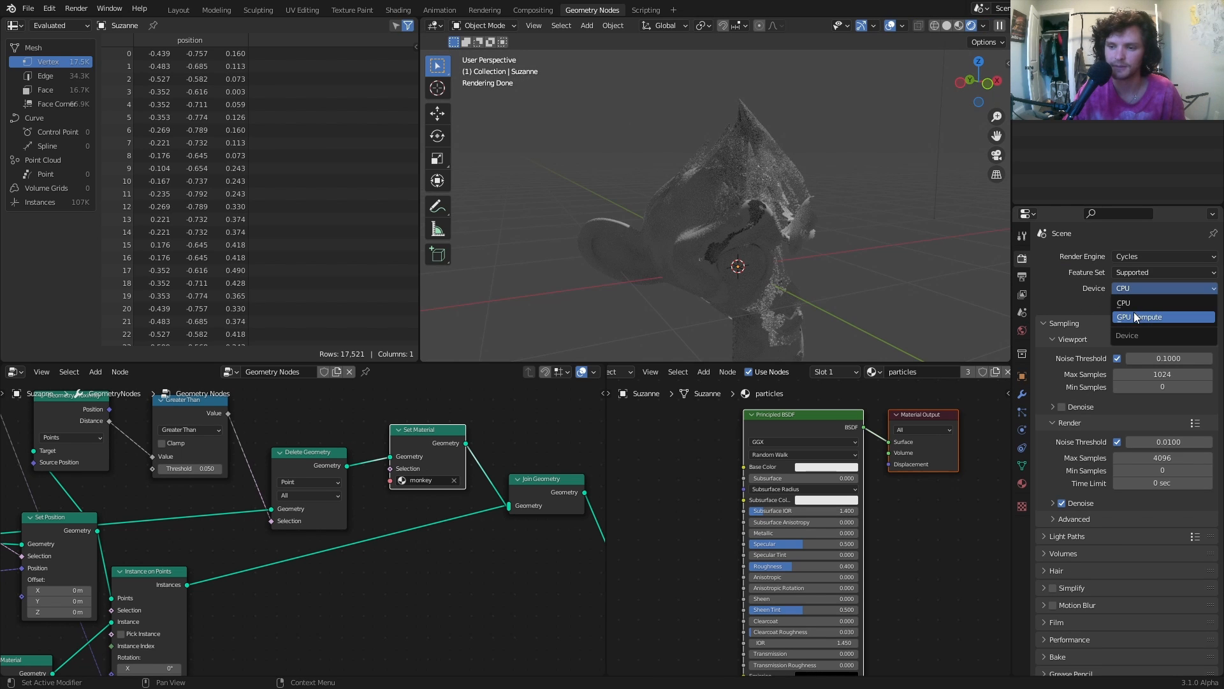
left_click(1135, 317)
Give the particles material a bright blue emission color with hue 0.571, saturation 1 and value 0.845.
scroll(875, 532, "up", 3)
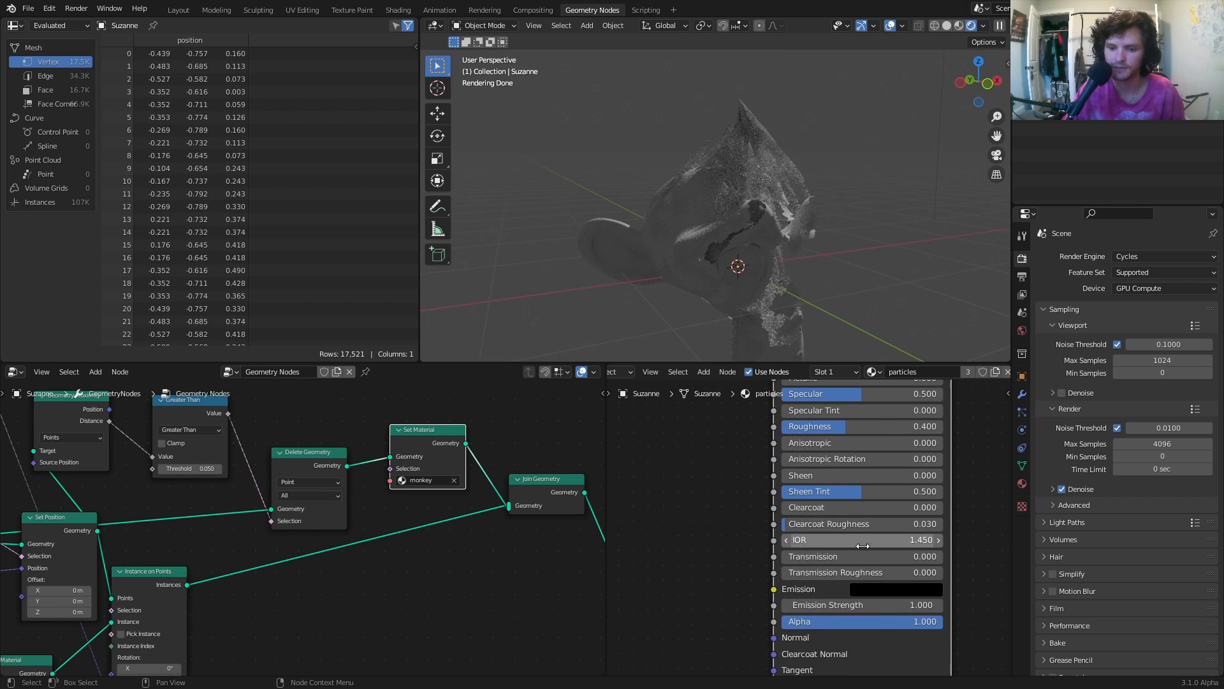
left_click(902, 588)
left_click(980, 385)
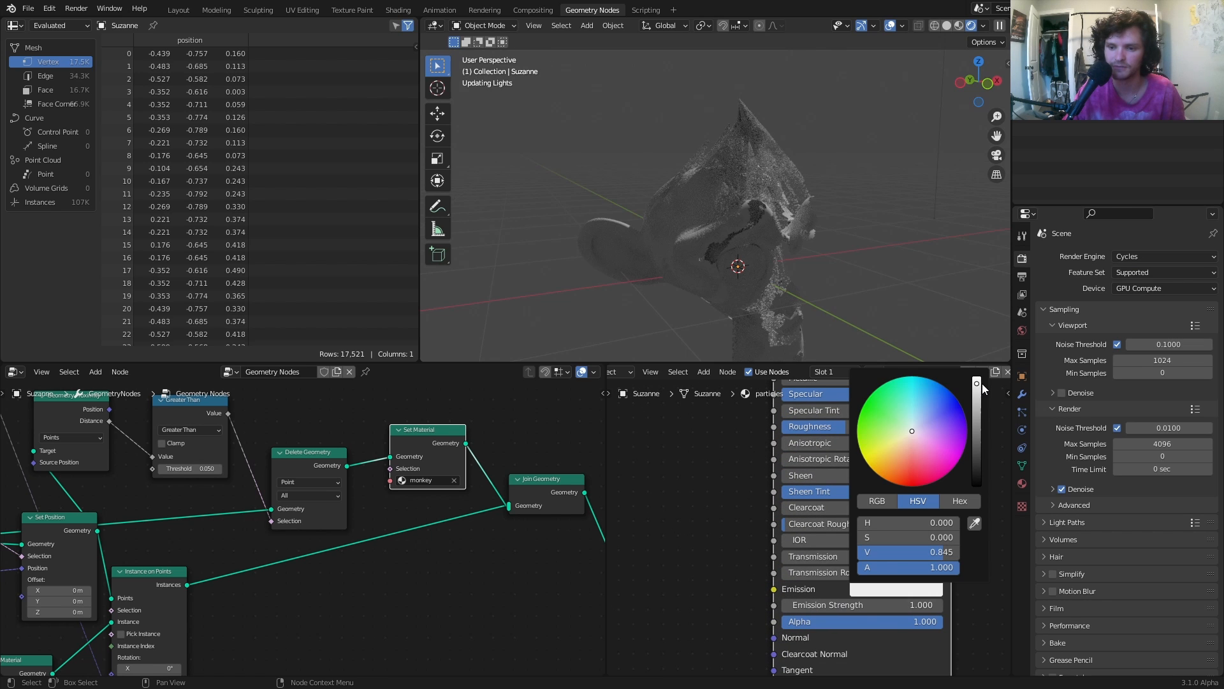
mouse_move(912, 431)
left_mouse_down()
mouse_move(896, 454)
mouse_move(925, 377)
left_mouse_up()
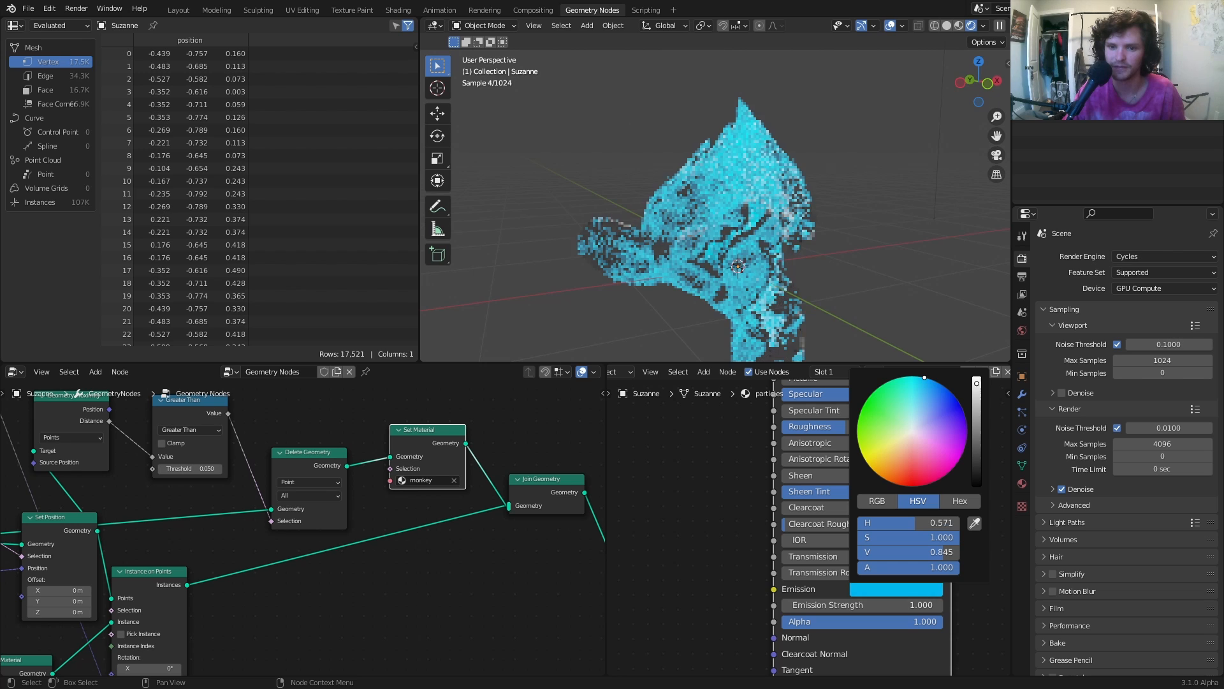
scroll(893, 542, "down", 3)
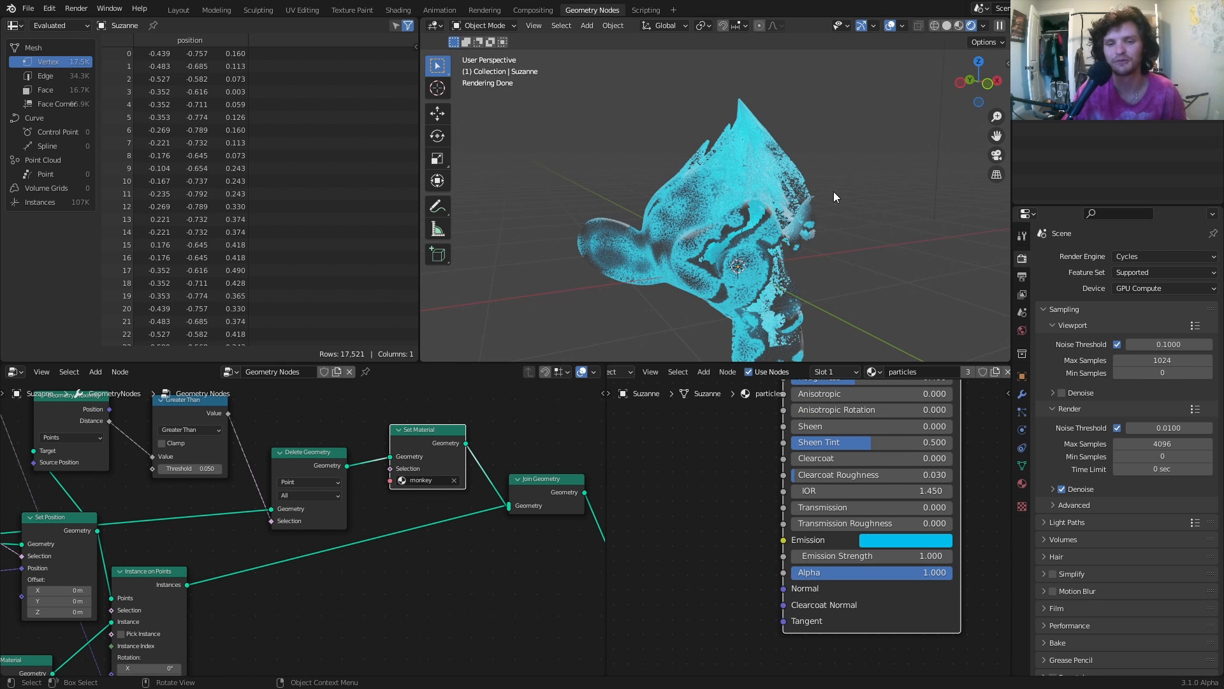
Set the Distribute Points on Faces density to 5000 and save the file.
scroll(465, 511, "down", 3)
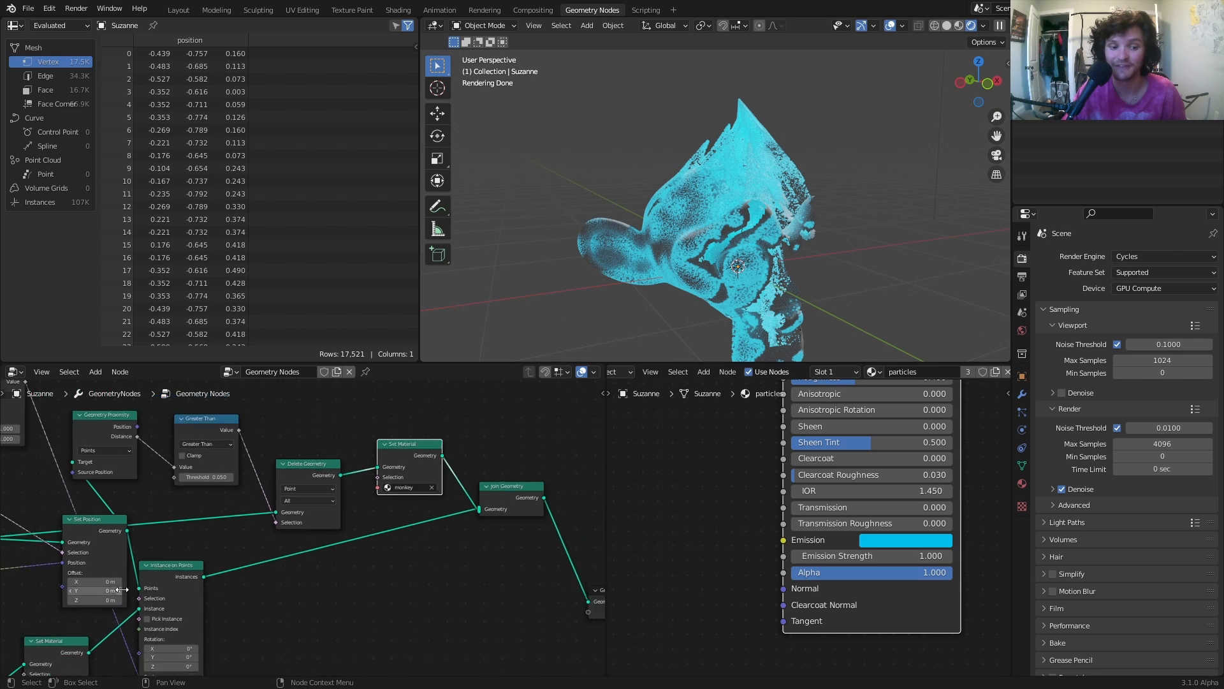
scroll(269, 504, "up", 4)
middle_click_drag(269, 504, 546, 507)
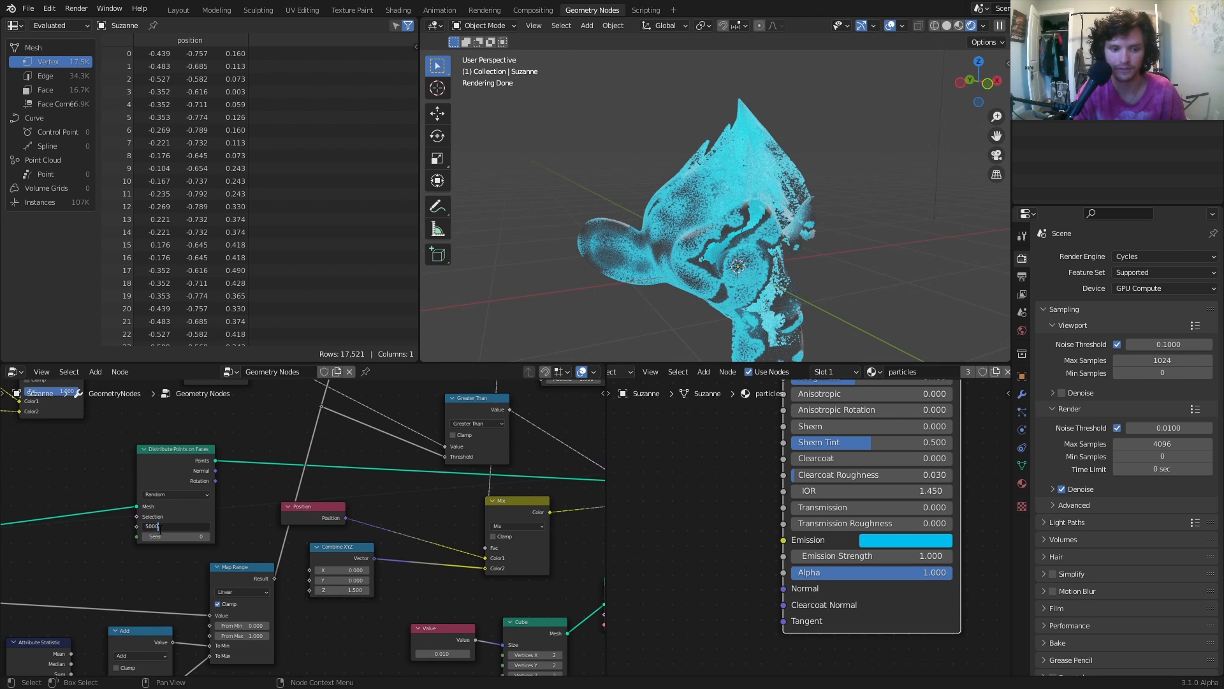
key("Return")
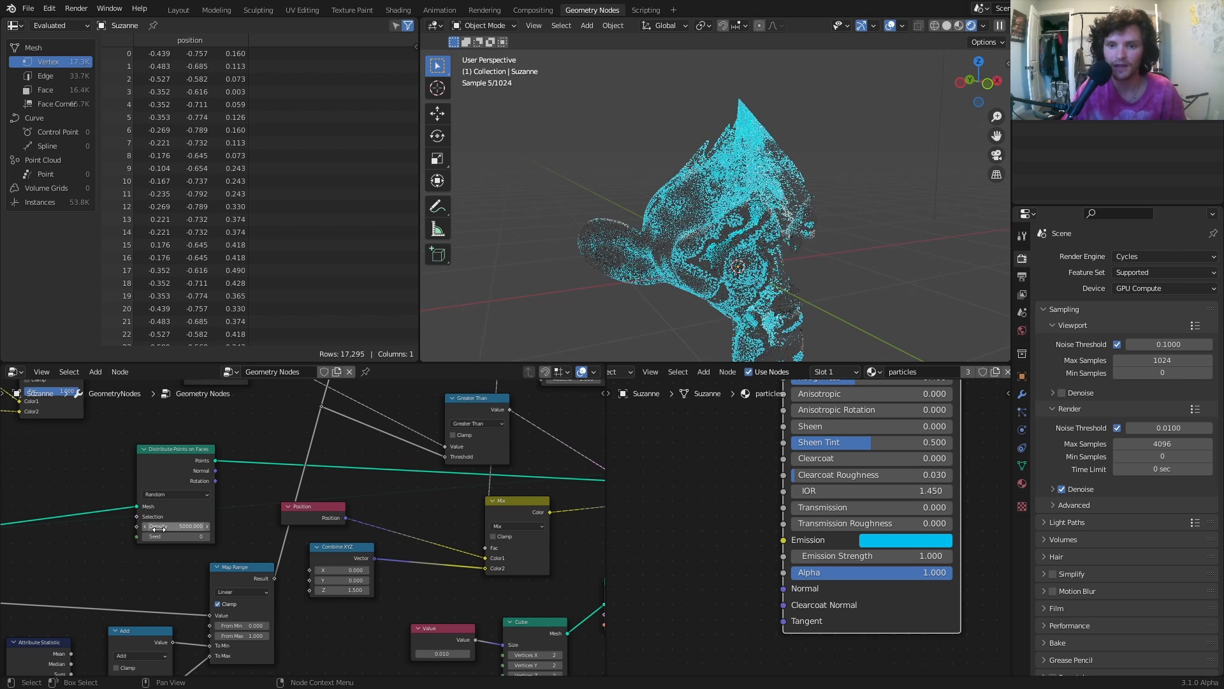
middle_click_drag(578, 577, 151, 507)
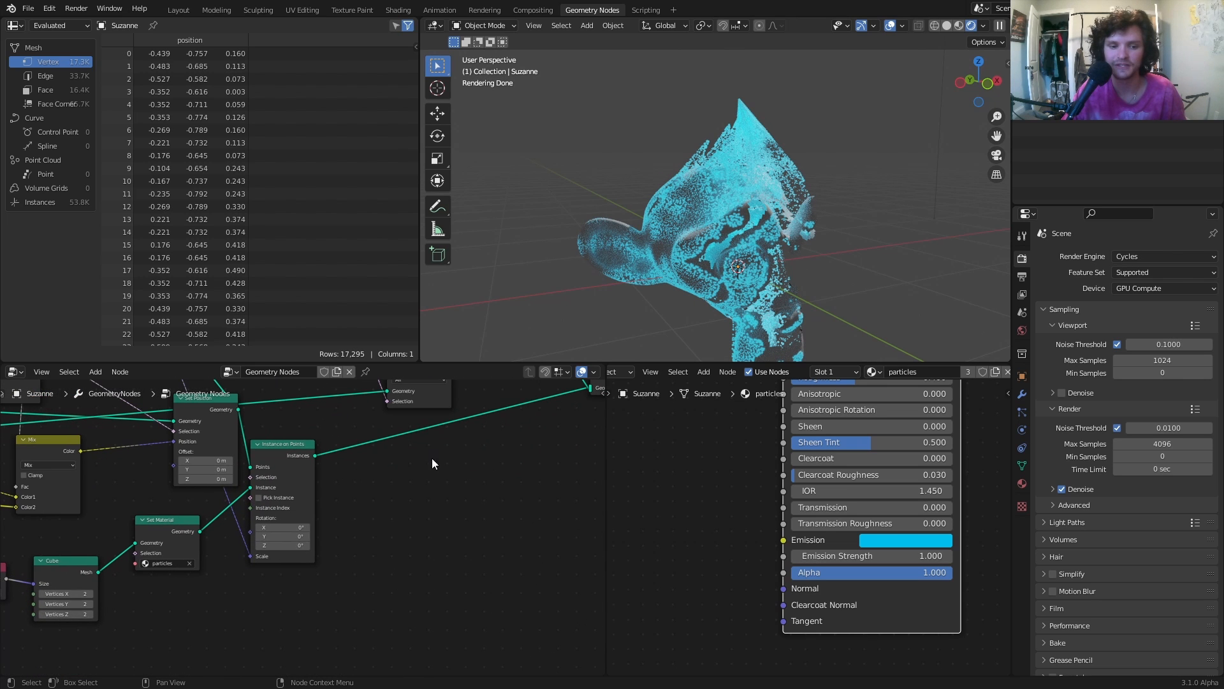
key("ctrl+s")
Insert a Realize Instances node between Instance on Points and Join Geometry.
scroll(348, 411, "up", 4)
key("shift+a")
left_click(351, 408)
type("rea")
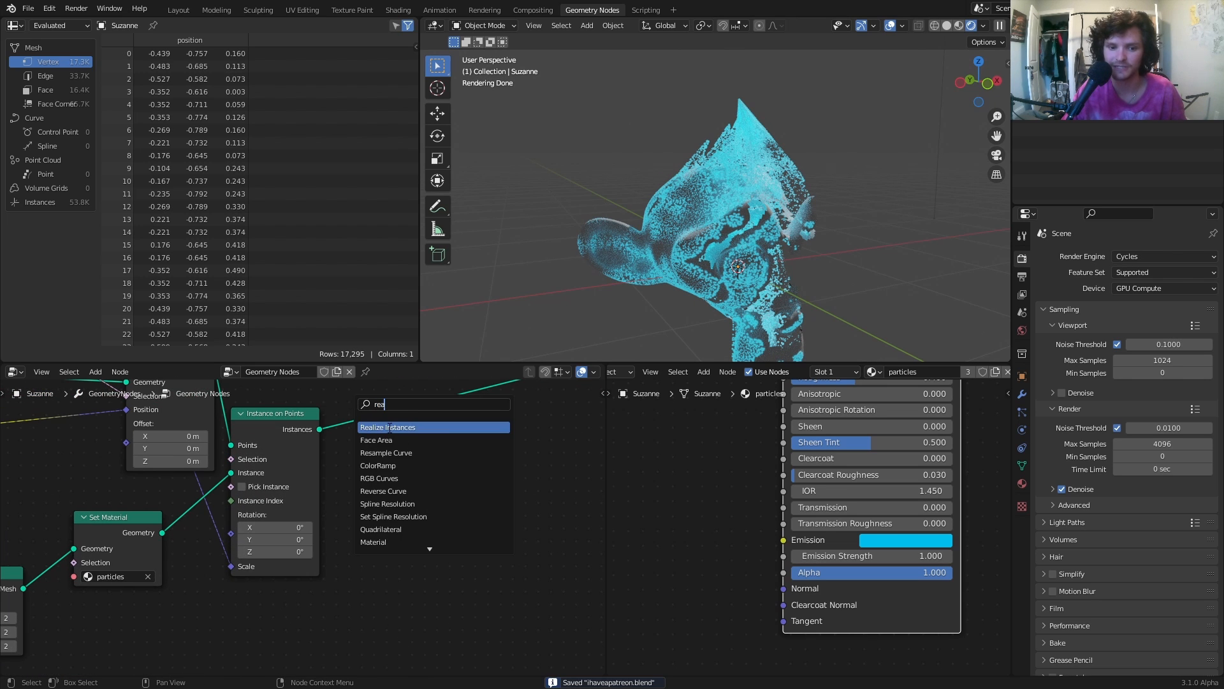
left_click(389, 427)
left_click(397, 421)
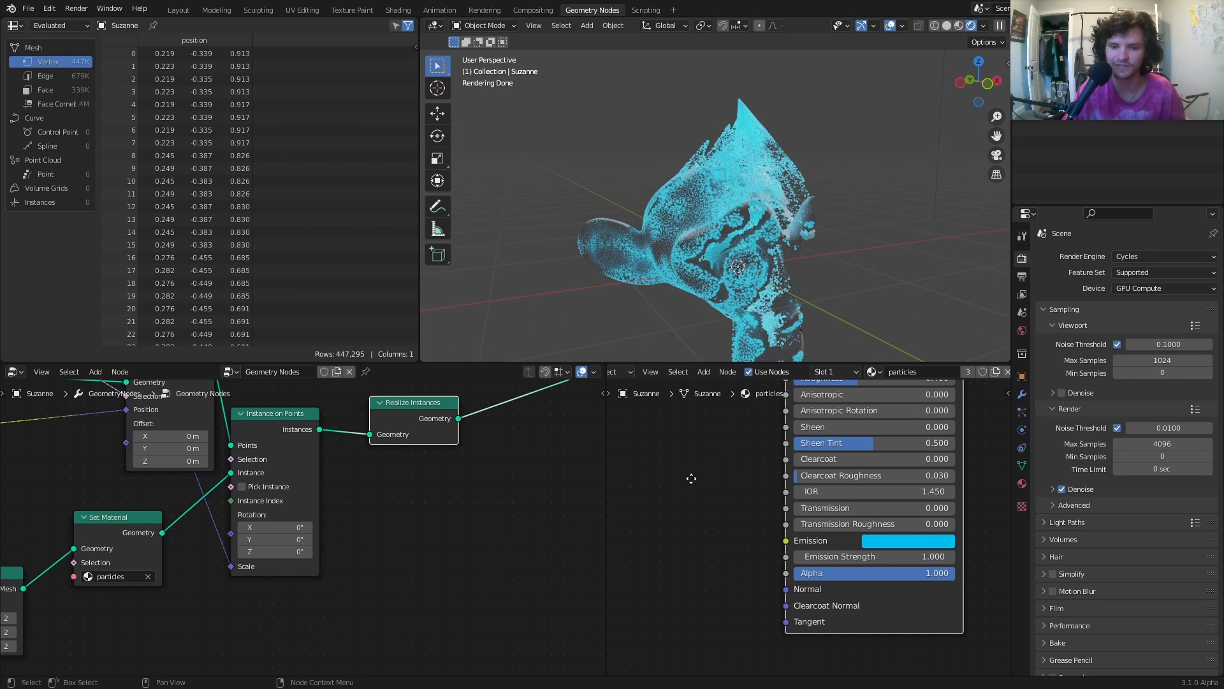
Add a Geometry input node beside the Principled BSDF in the particles material.
middle_click_drag(624, 453, 762, 472)
key("shift+a")
left_click(761, 472)
type("ge")
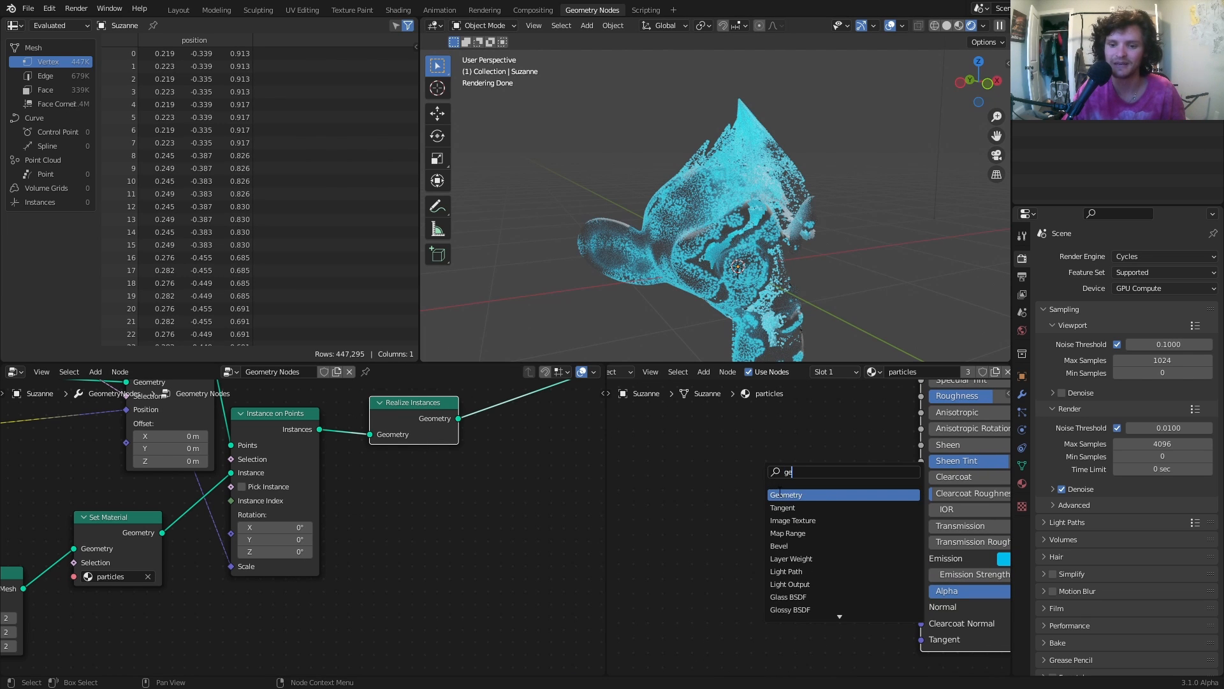
key("Return")
left_click(679, 478)
Cycle the preview through the Geometry node's outputs until Random Per Island is shown.
double_click(681, 477, "ctrl+shift")
left_click(681, 475, "ctrl+shift")
left_click(681, 474, "ctrl+shift")
left_click(681, 474, "ctrl+shift")
left_click(681, 474, "ctrl+shift")
left_click(681, 474, "ctrl+shift")
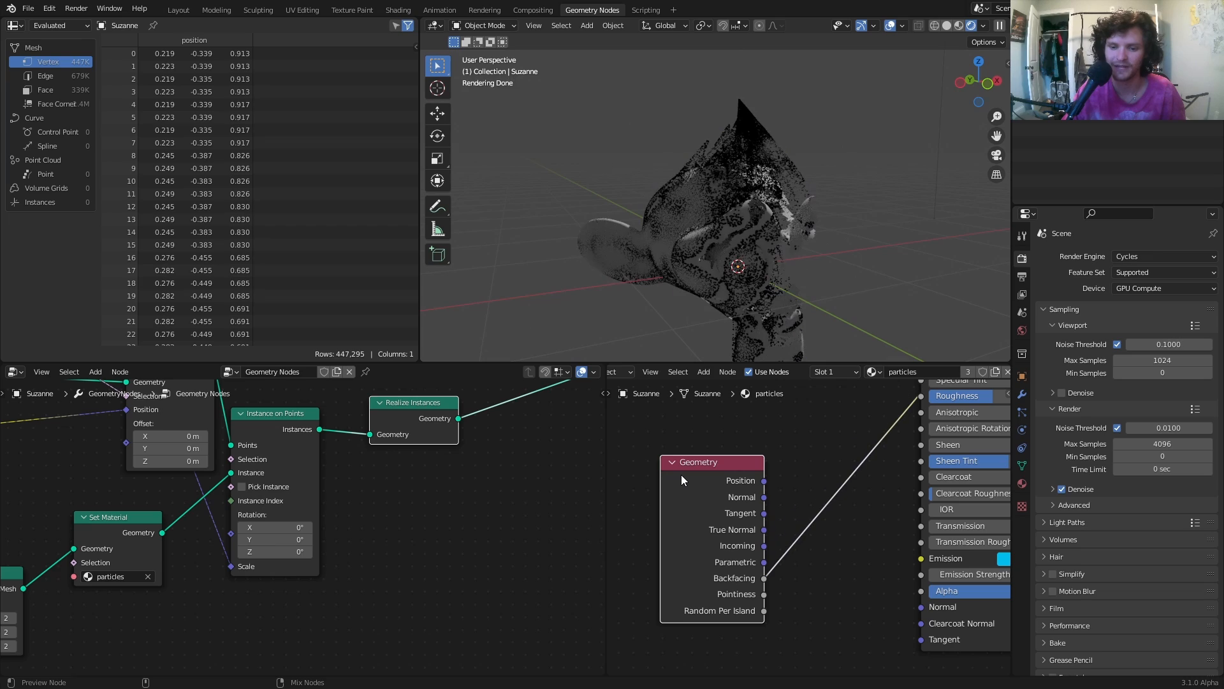
left_click(681, 475, "ctrl+shift")
left_click(681, 474, "ctrl+shift")
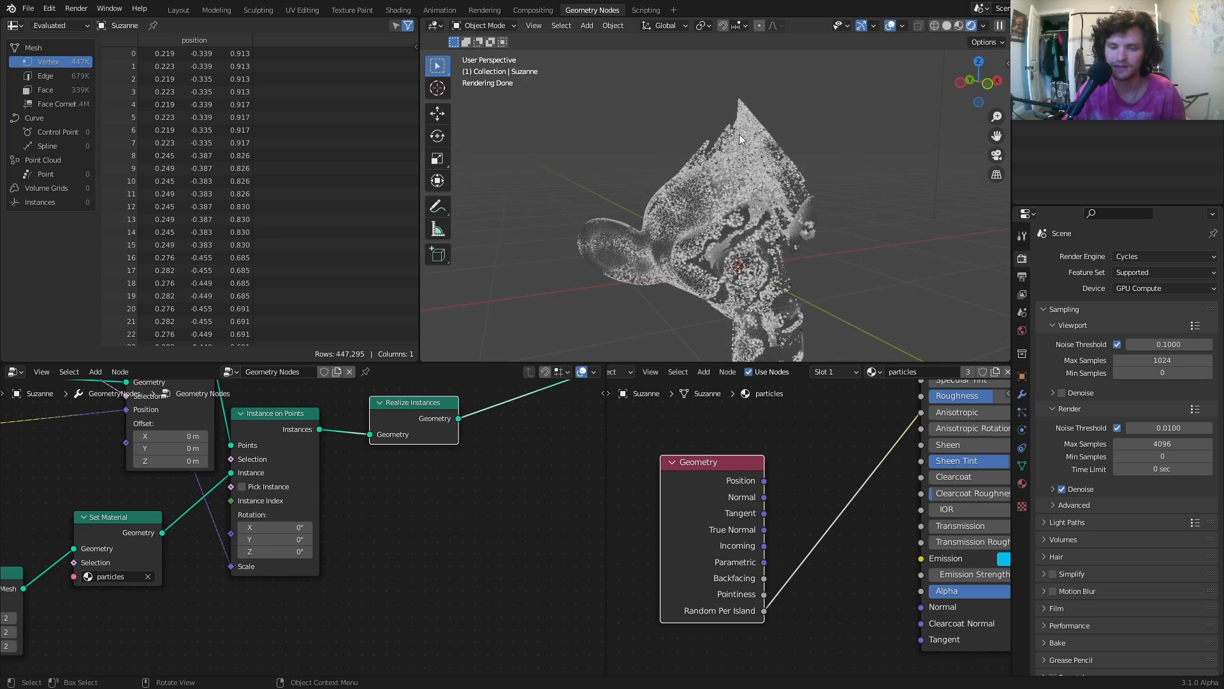
Mute and re-enable the Realize Instances node to compare its effect on the cubes' random shading.
scroll(765, 147, "up", 6)
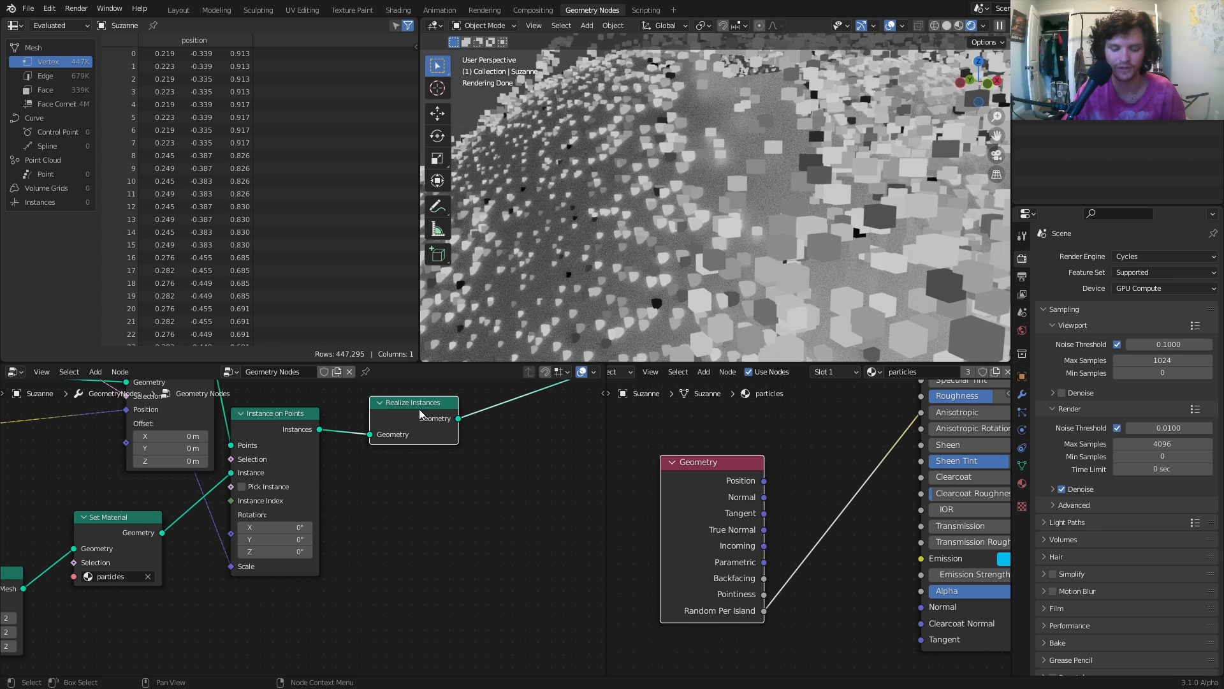
key("m")
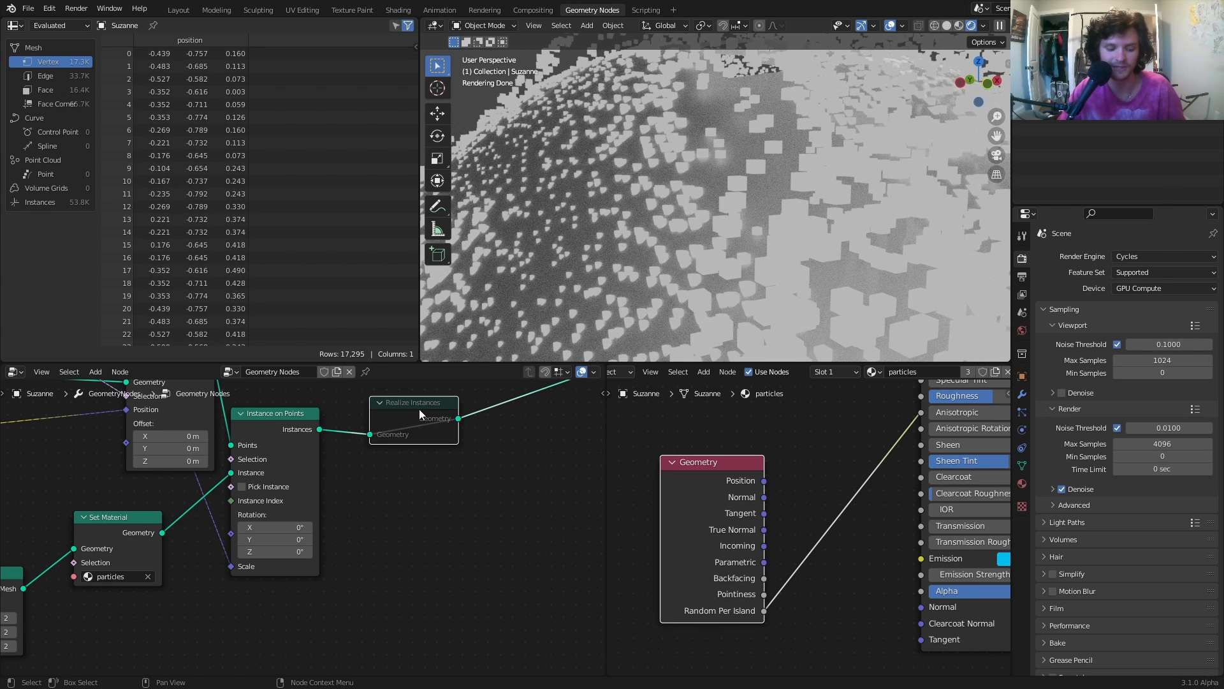
key("m")
Connect the Geometry node's Random Per Island output to the Principled BSDF's Emission Strength and preview the full shader.
scroll(795, 536, "down", 3)
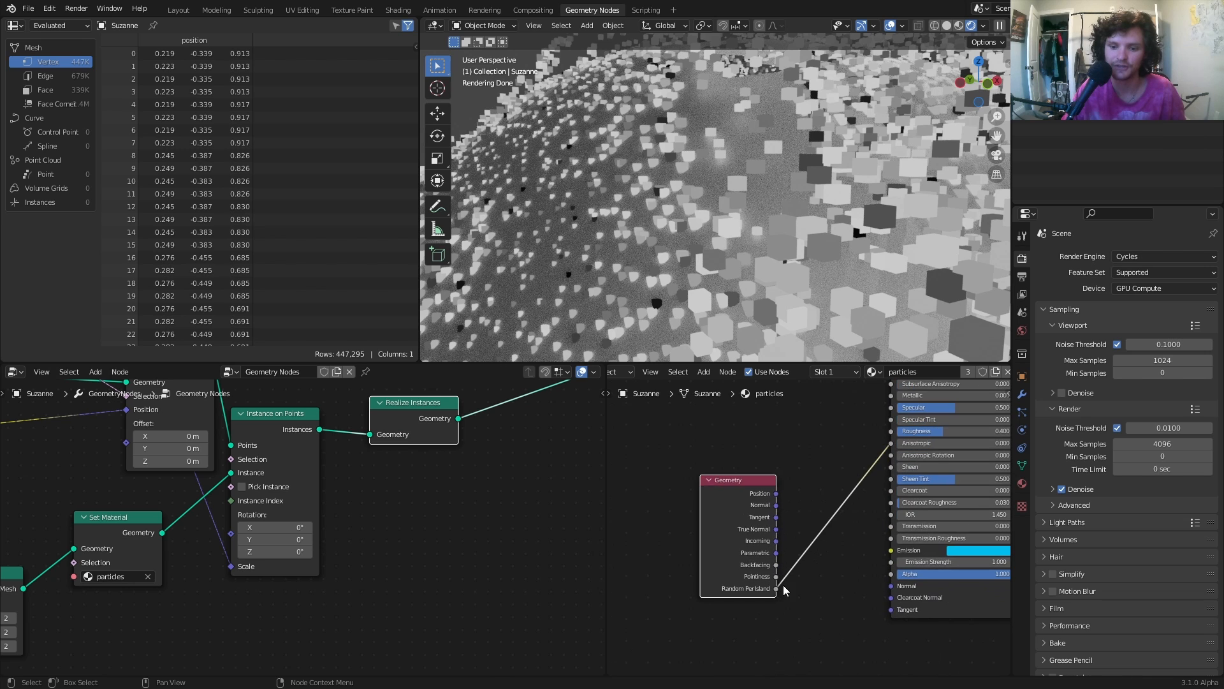
left_click_drag(734, 520, 624, 511)
key("shift+a")
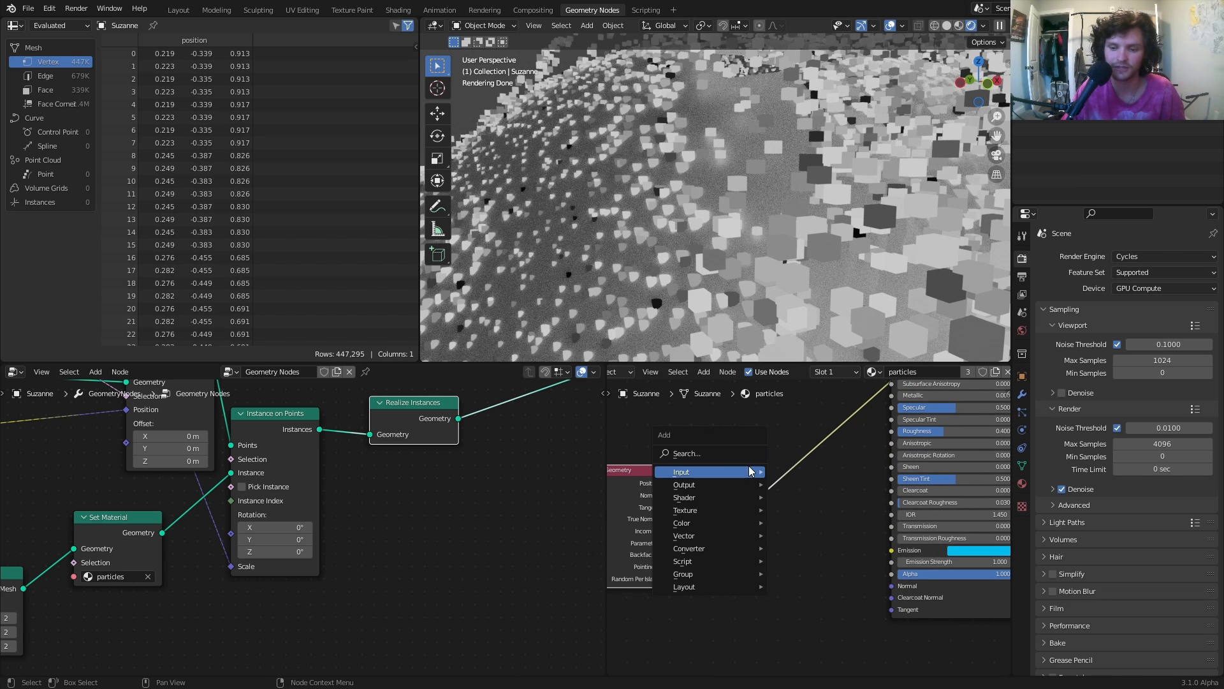
key("Escape")
left_click_drag(666, 578, 892, 564)
scroll(802, 542, "down", 6)
middle_click_drag(854, 446, 809, 546)
left_click(848, 491, "ctrl+shift")
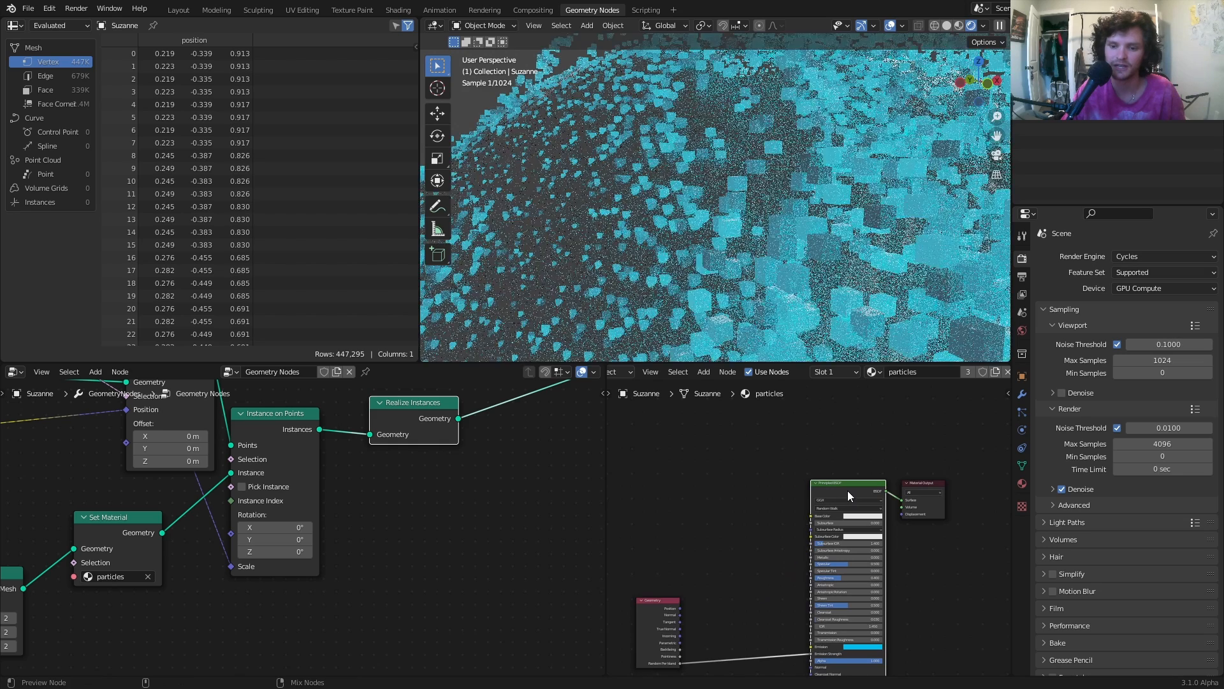
Reset the Value node feeding Map Range to 0 and scrub it up to 0.420 to check the dissolve.
scroll(701, 83, "down", 6)
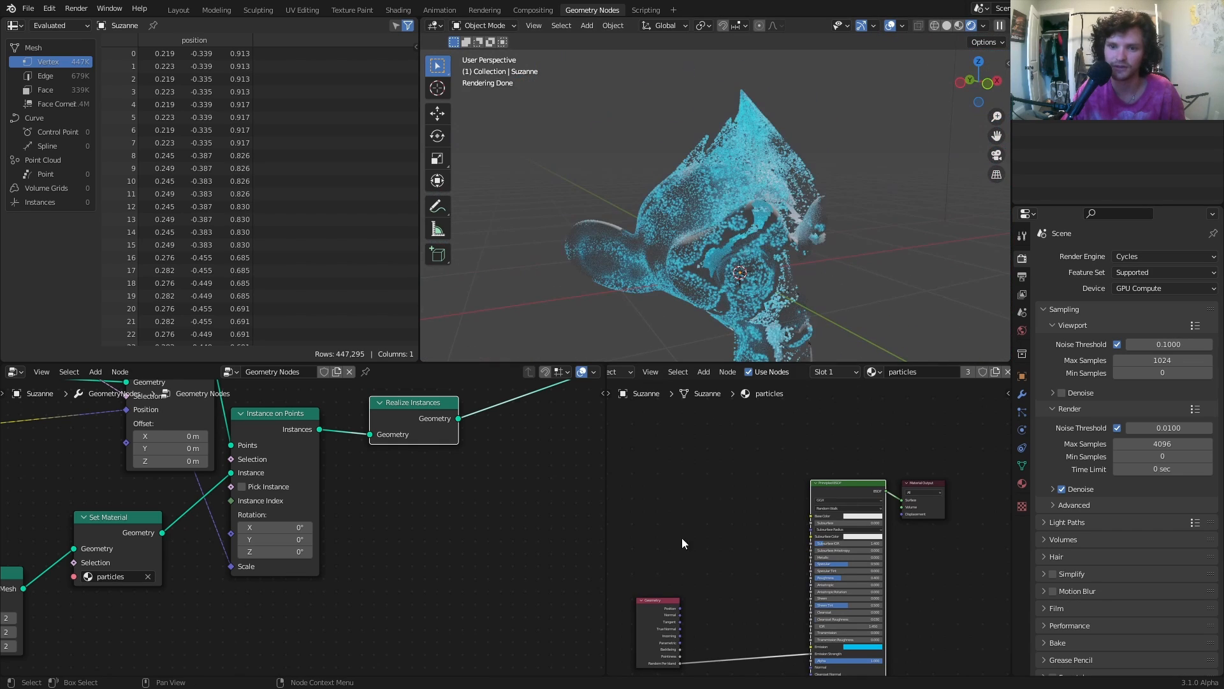
scroll(724, 576, "up", 1)
middle_click_drag(177, 510, 590, 542)
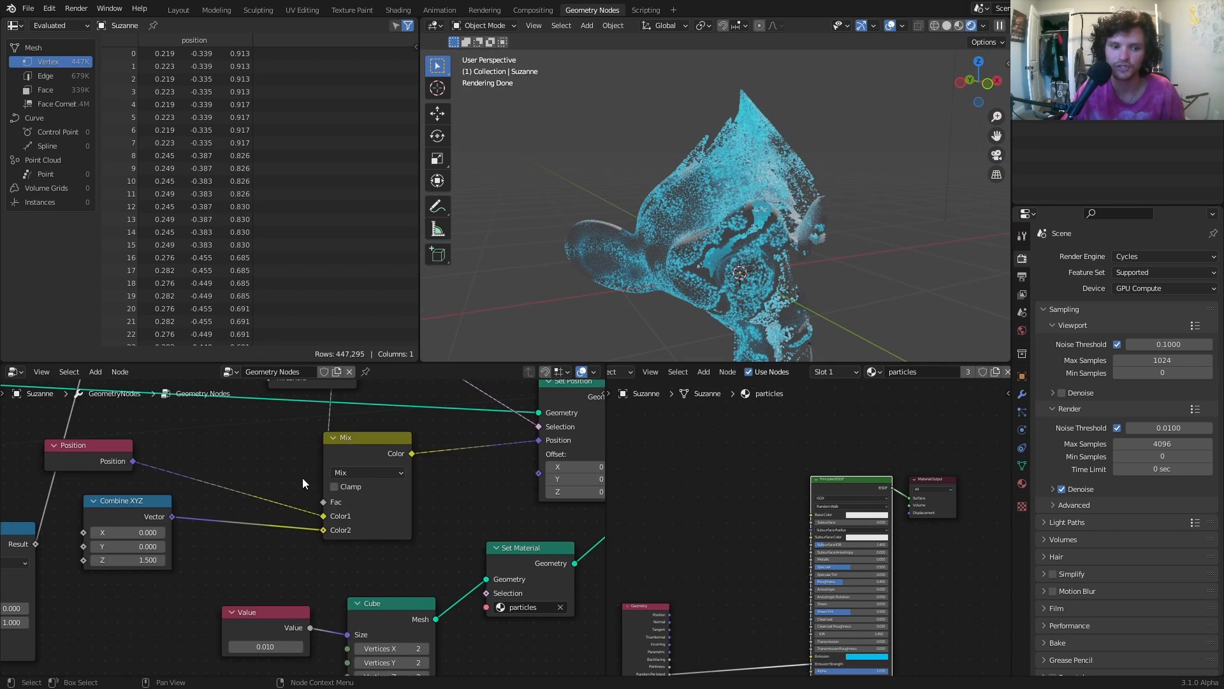
middle_click_drag(303, 477, 590, 516)
middle_click_drag(261, 503, 605, 464)
scroll(6, 500, "down", 4)
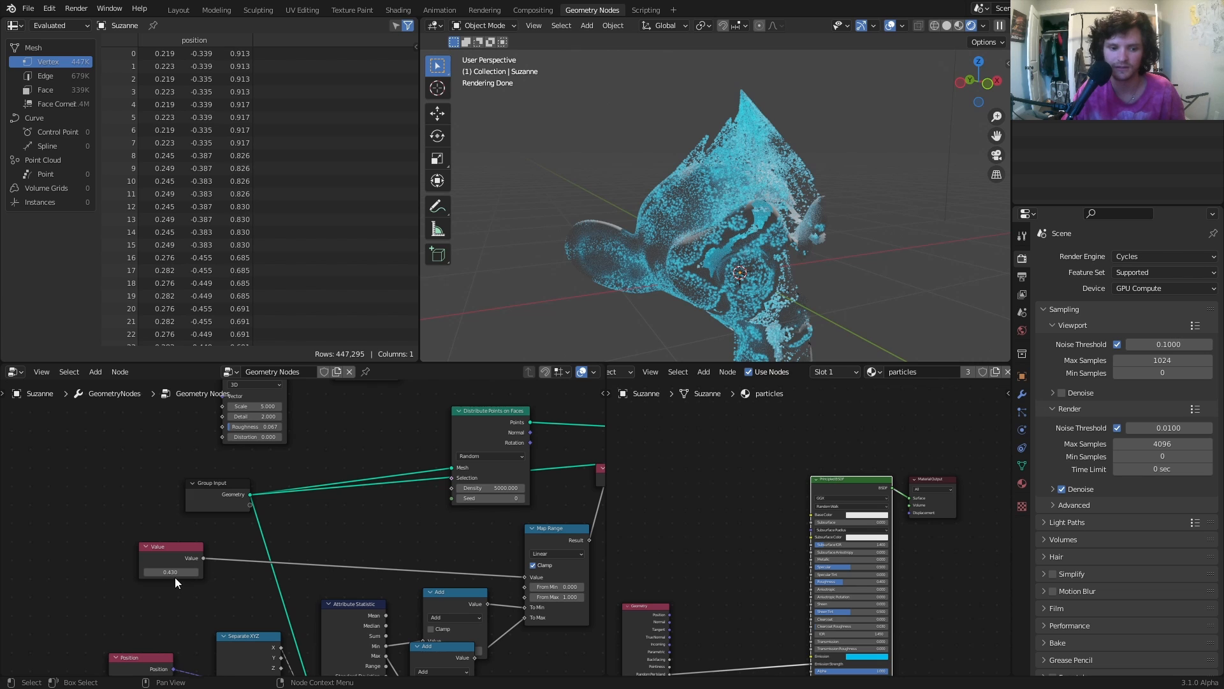
left_click(172, 572)
type("0")
key("Return")
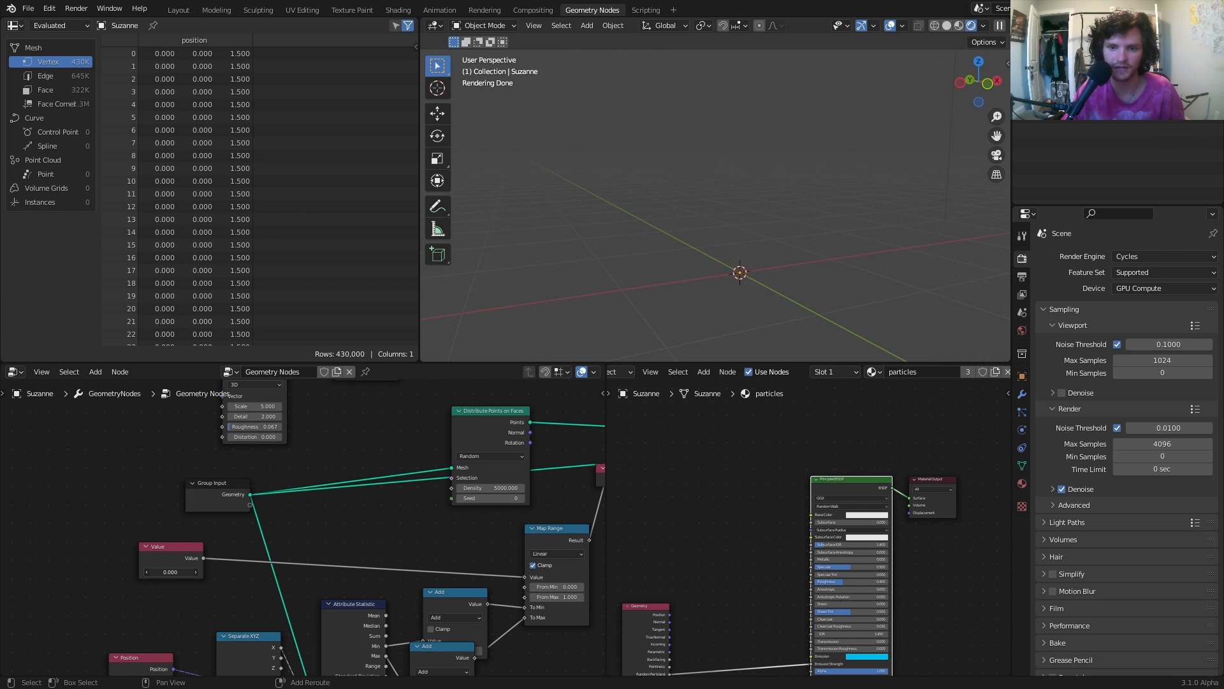
mouse_move(171, 572)
left_mouse_down()
mouse_move(211, 572)
mouse_move(169, 572)
left_mouse_up()
left_click_drag(170, 572, 168, 572)
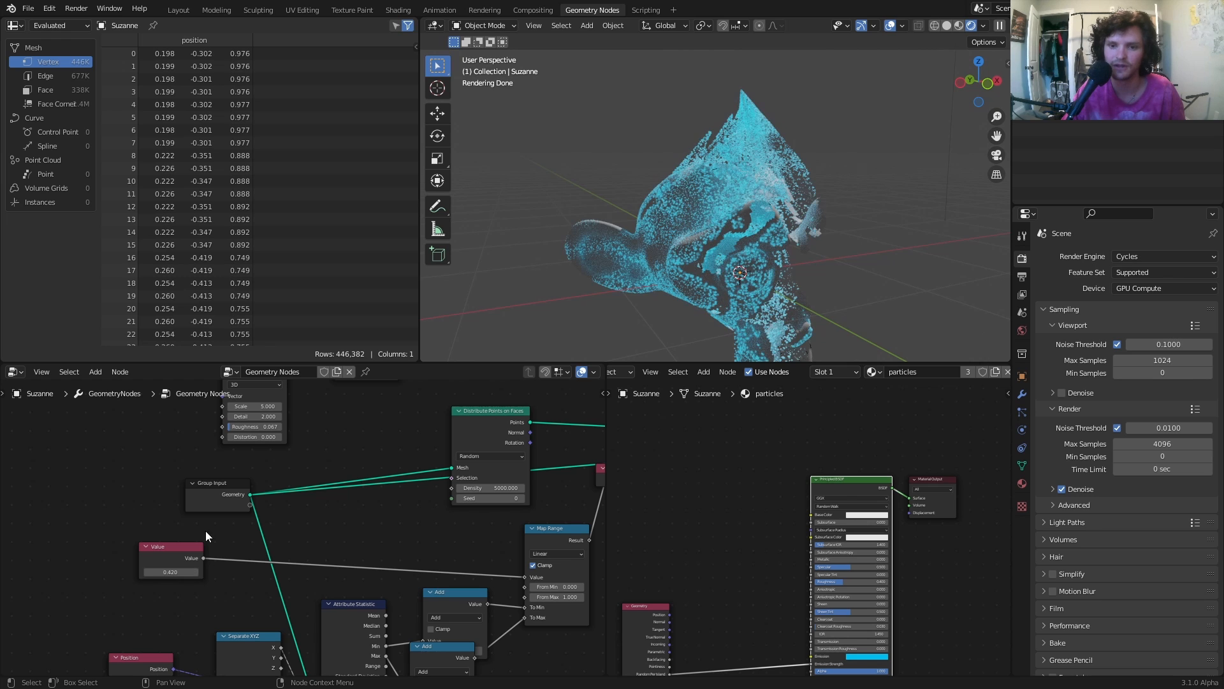
middle_click_drag(770, 227, 742, 232)
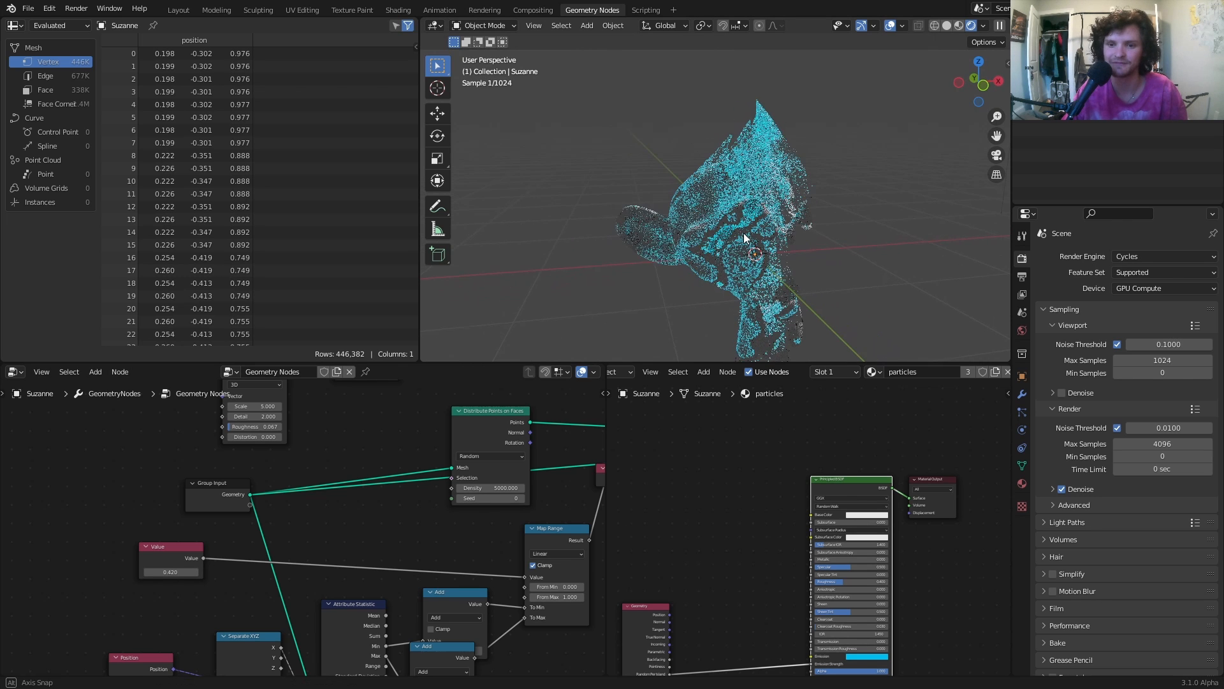
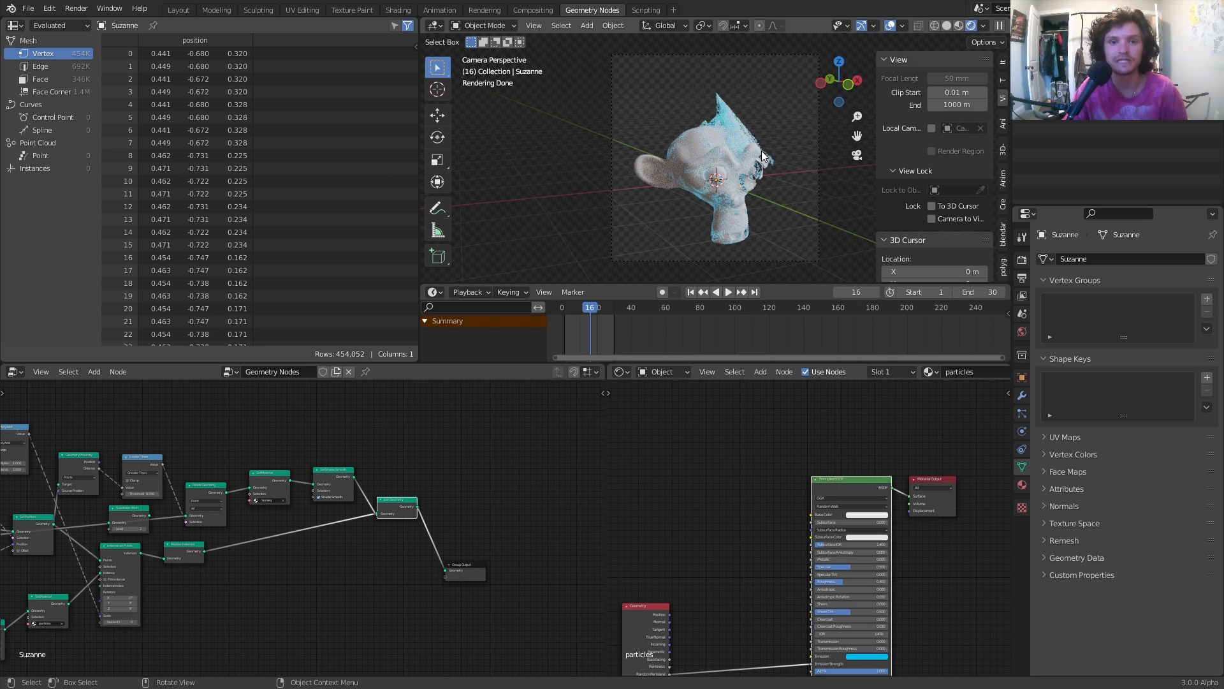
Inspect the rendered monkey in the camera view and scrub the animation to frame 24.
scroll(681, 169, "up", 2)
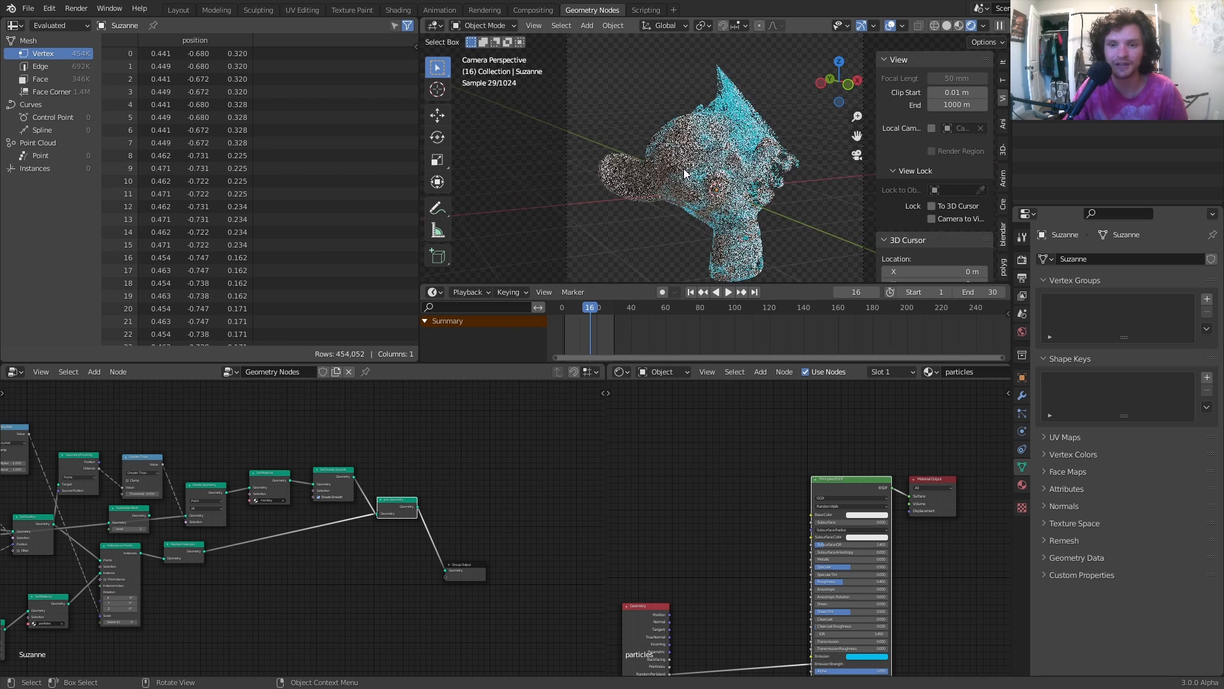
scroll(701, 162, "down", 2)
scroll(746, 159, "down", 1)
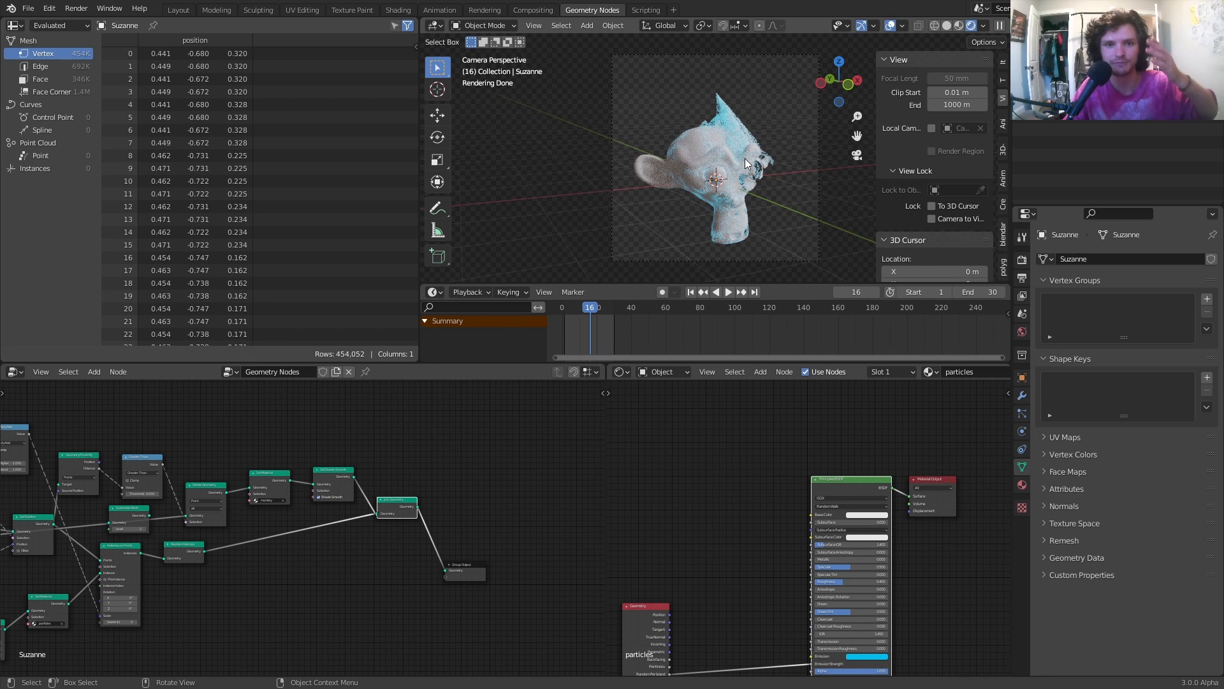
scroll(691, 193, "up", 2)
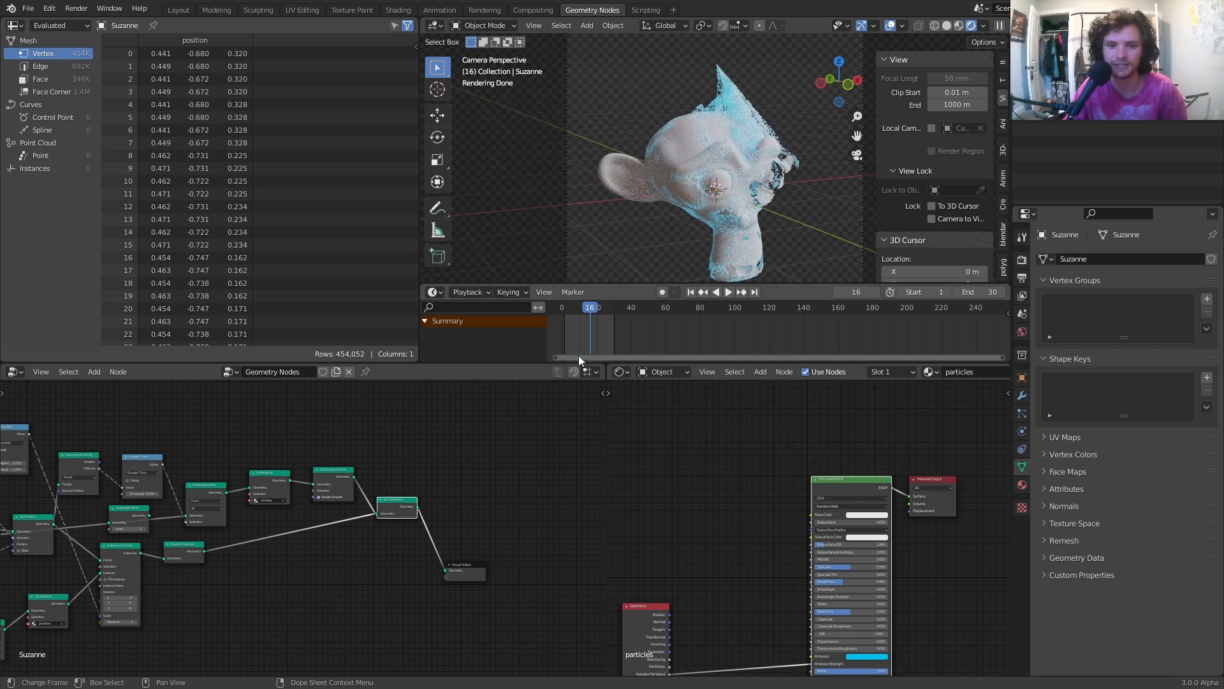
middle_click_drag(332, 497, 124, 566)
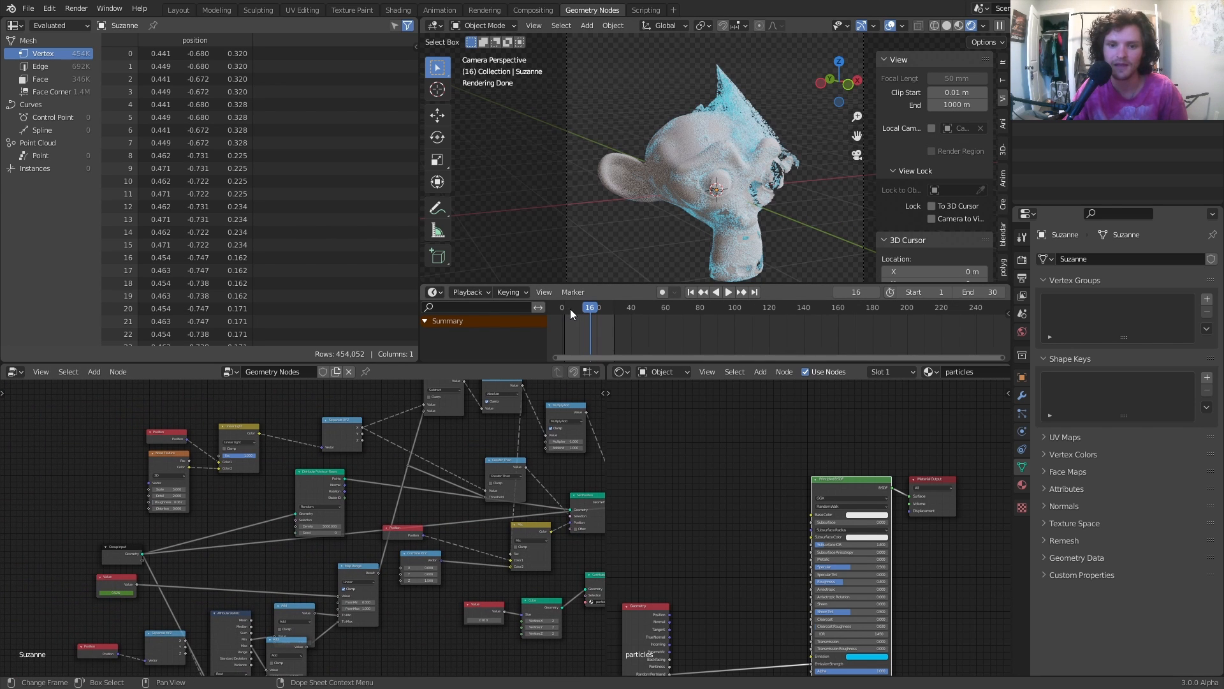
left_click_drag(570, 309, 603, 305)
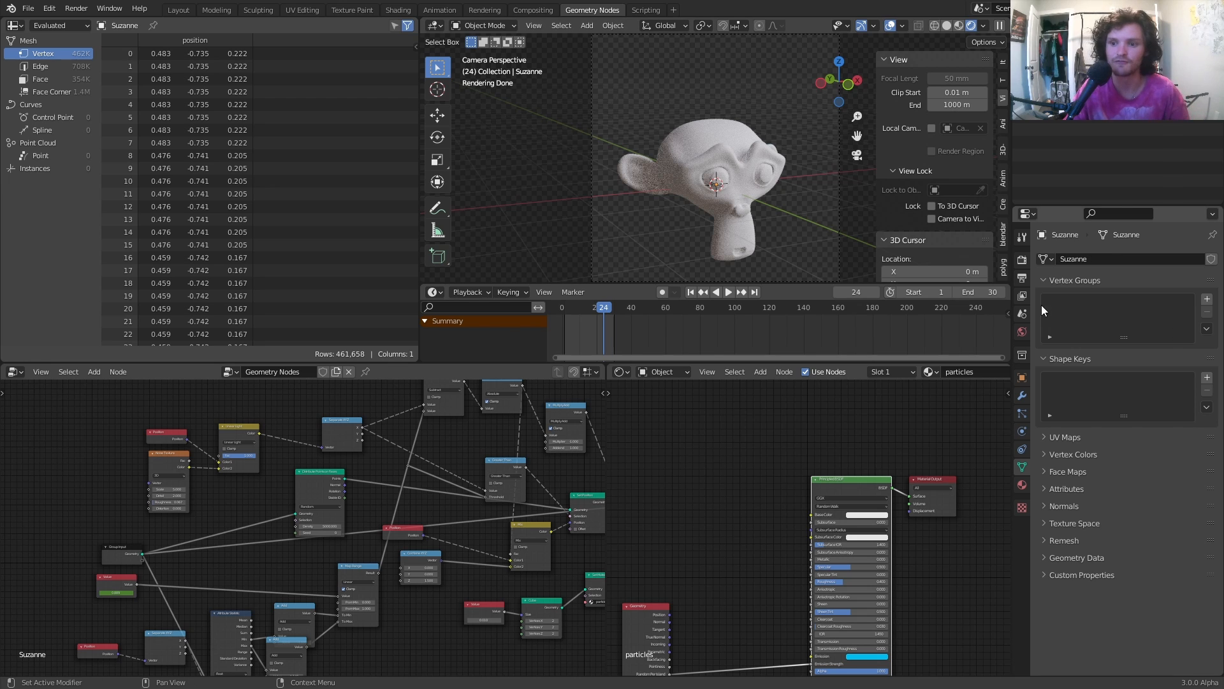
Review the scene's output format and frame range, and its Cycles sampling settings.
left_click(1023, 278)
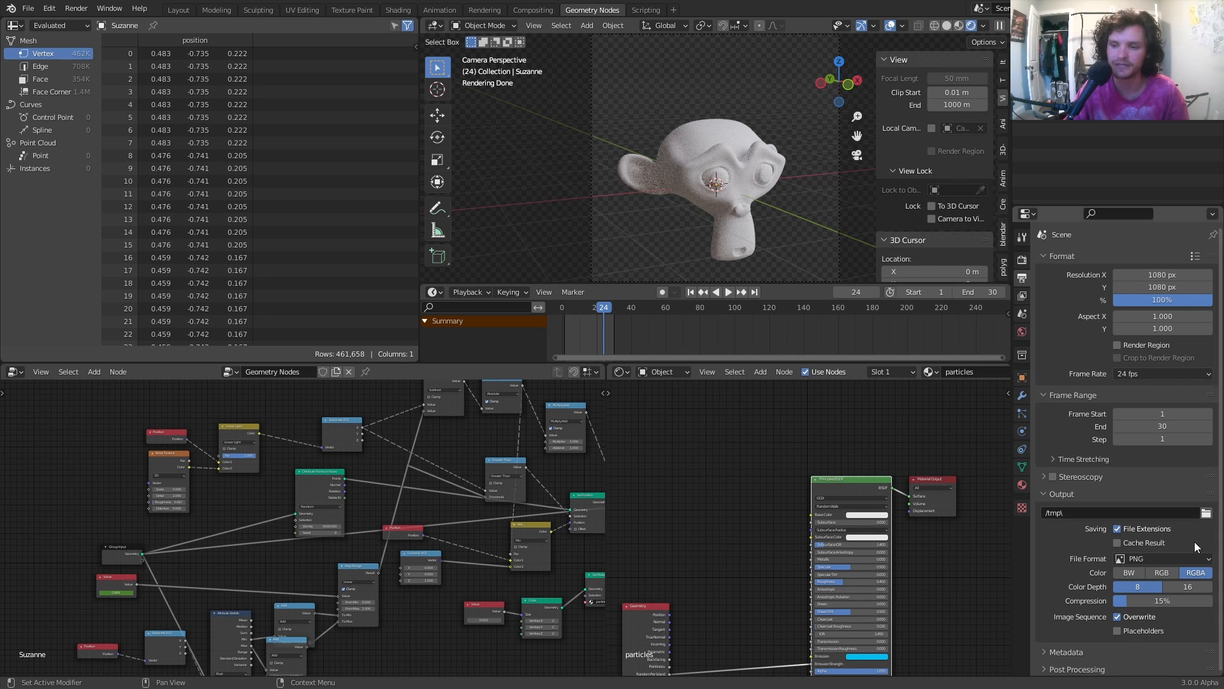
left_click(1023, 260)
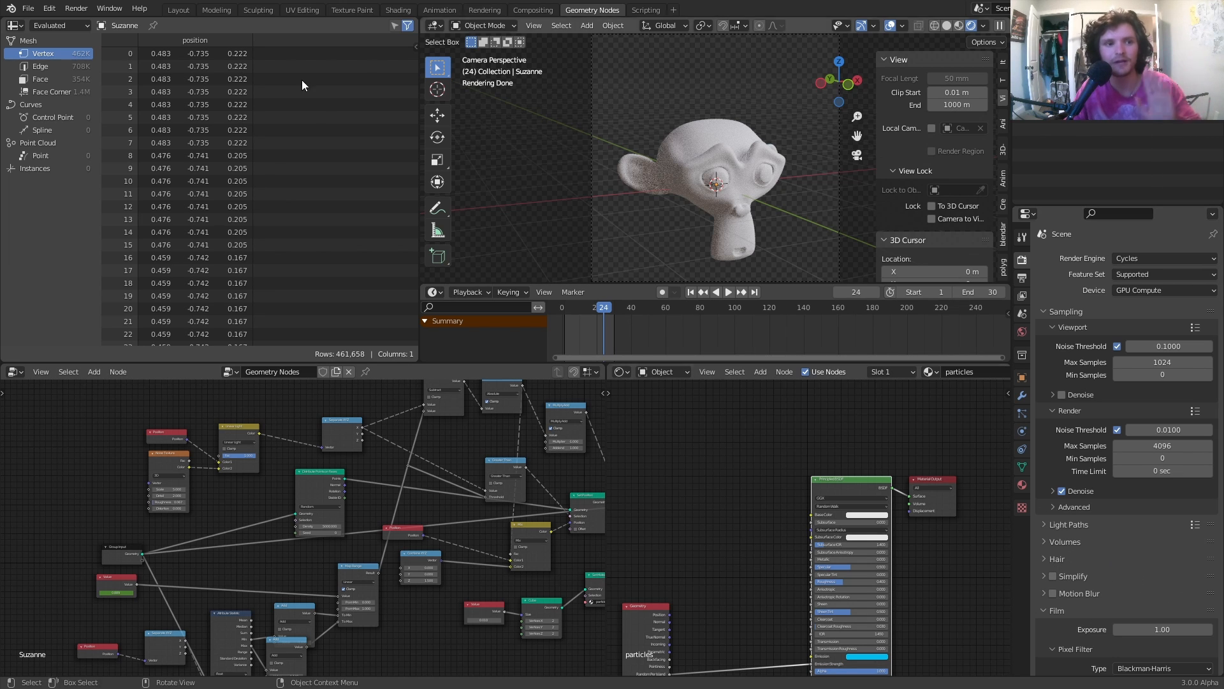
Turn on automatic packing of external resources into the blend file.
left_click(26, 8)
mouse_move(74, 214)
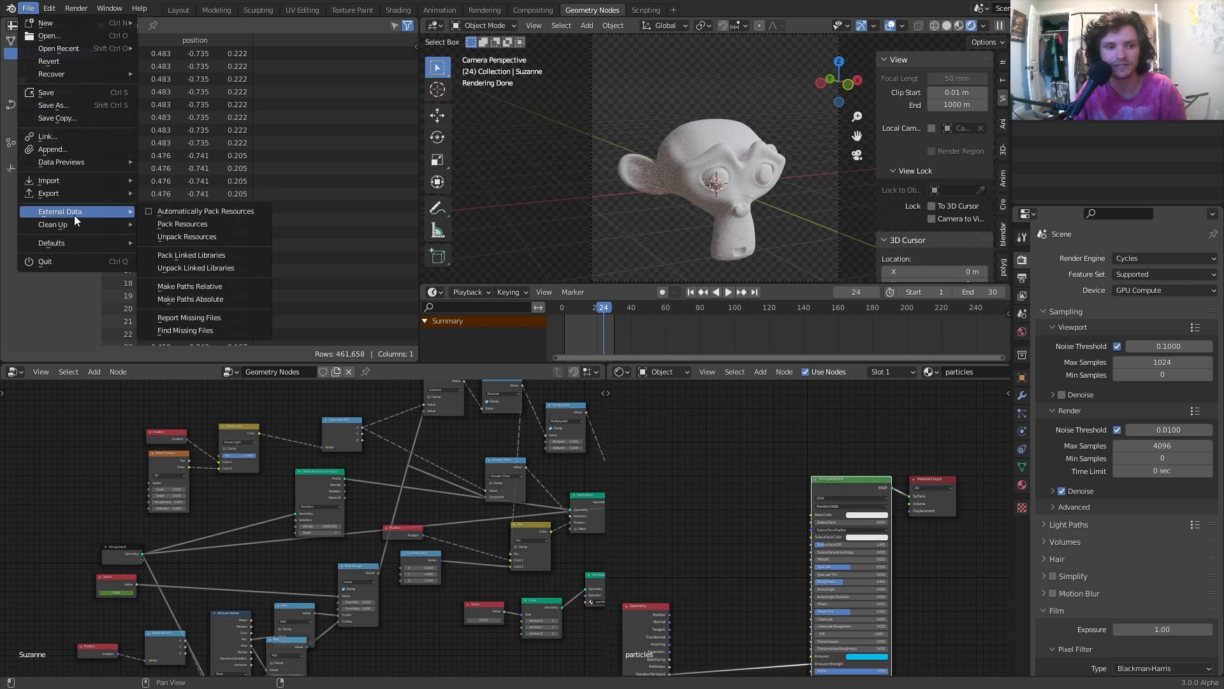
left_click(147, 212)
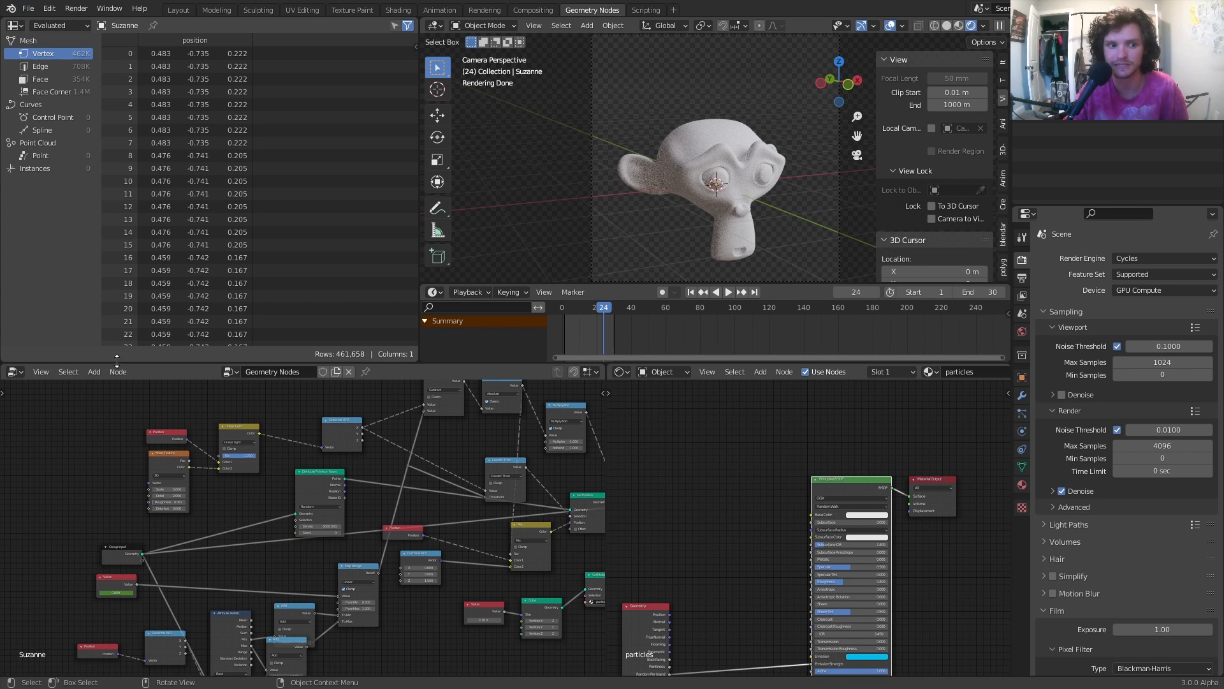
Clean up the file by purging unused data-blocks, both directly and recursively.
left_click(28, 8)
mouse_move(71, 213)
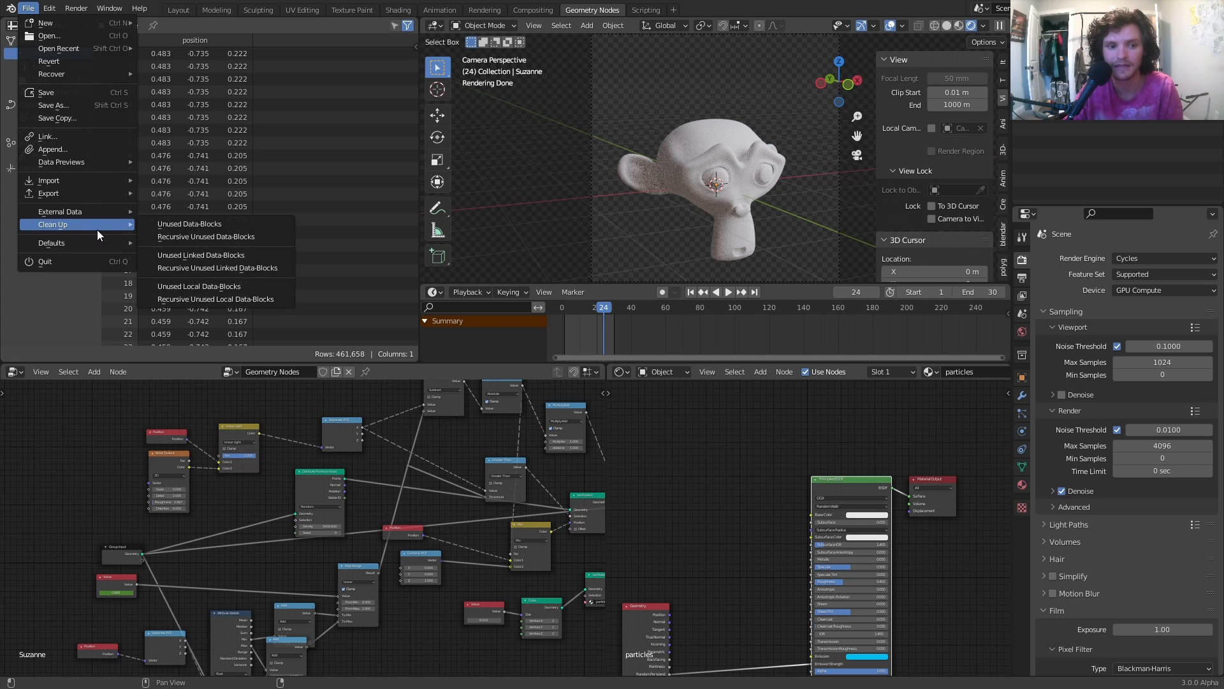
left_click(174, 219)
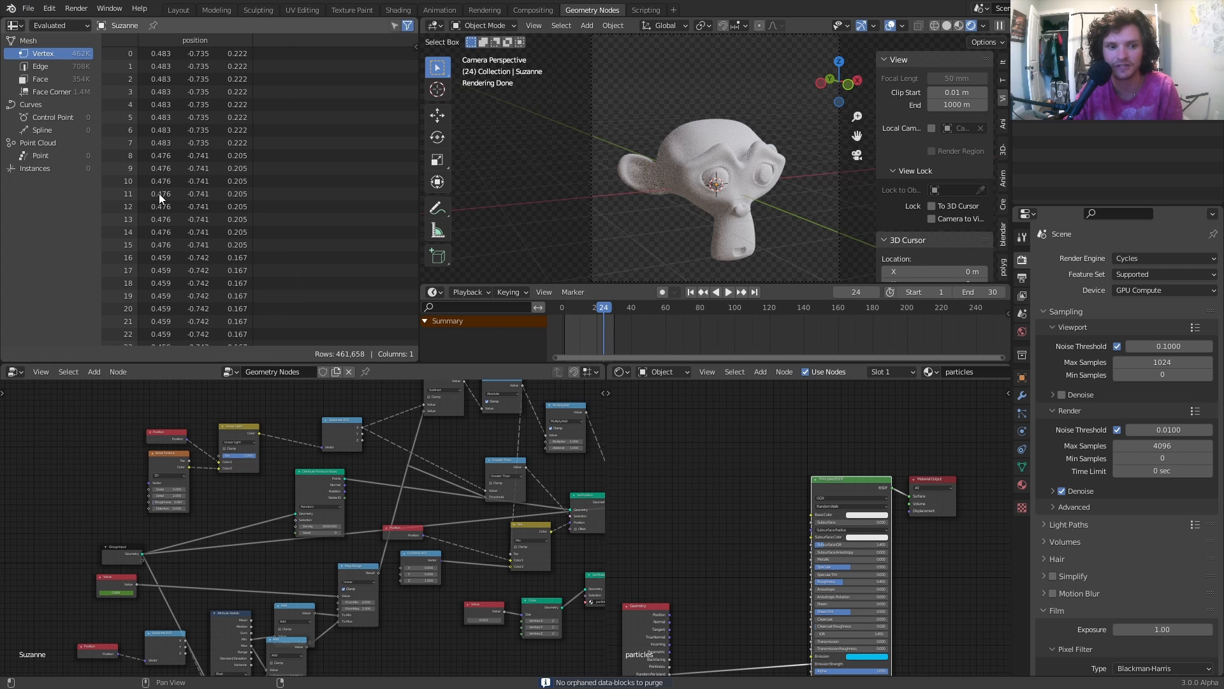
left_click(28, 9)
mouse_move(62, 224)
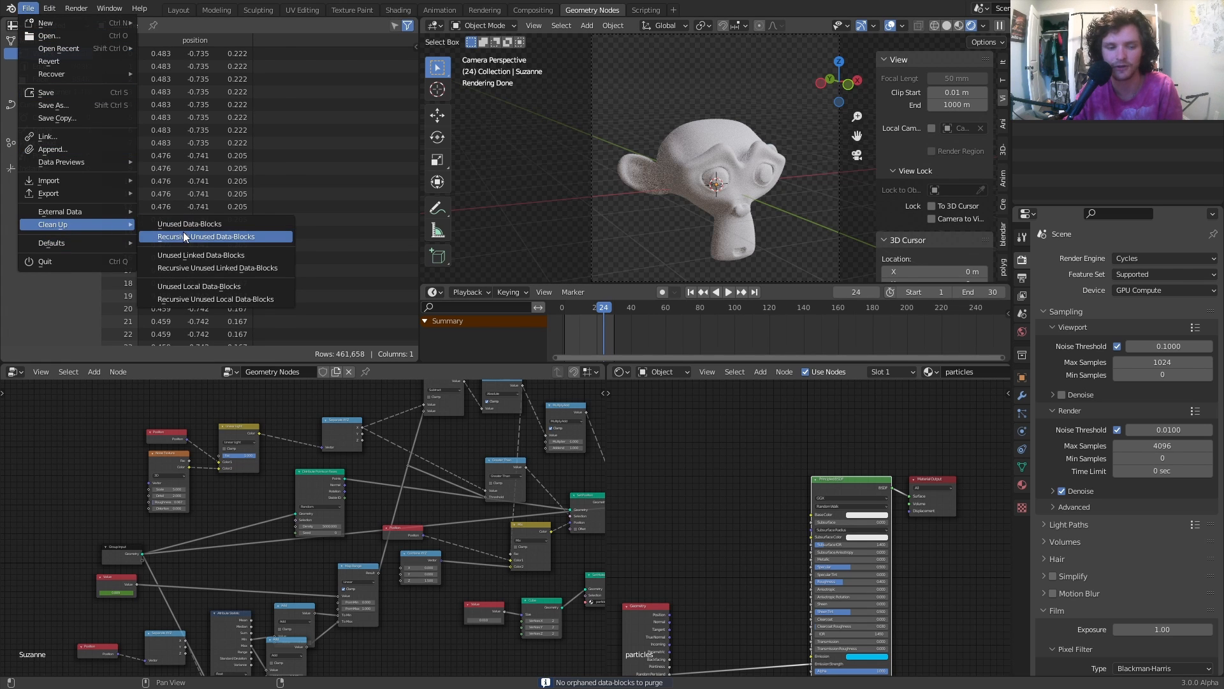
left_click(183, 231)
left_click(183, 232)
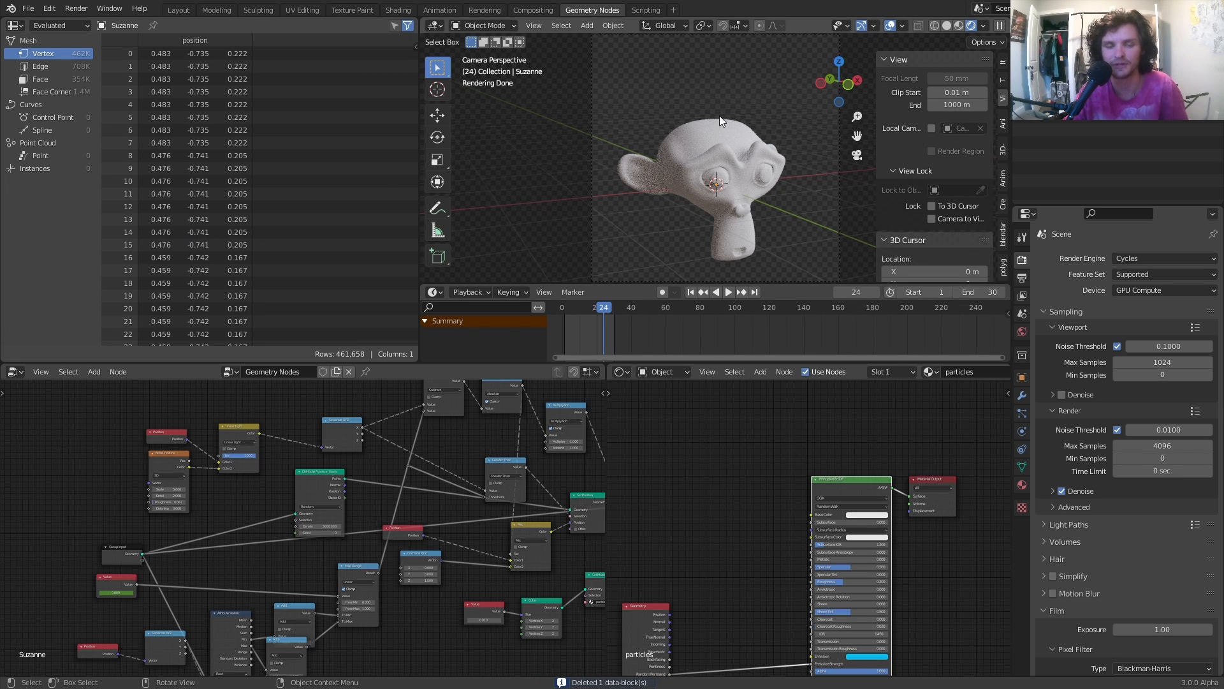
Take the Blender window out of fullscreen and save the project as materializaiton.blend.
key("ctrl+s")
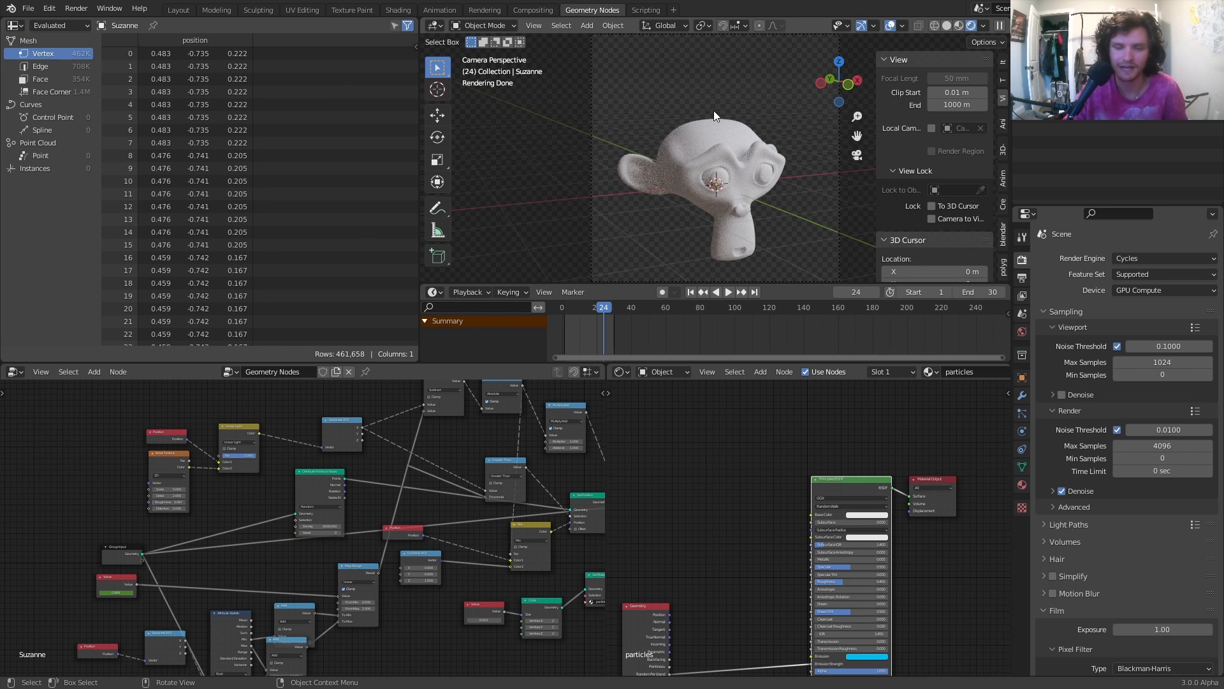
key("q")
left_click(714, 111)
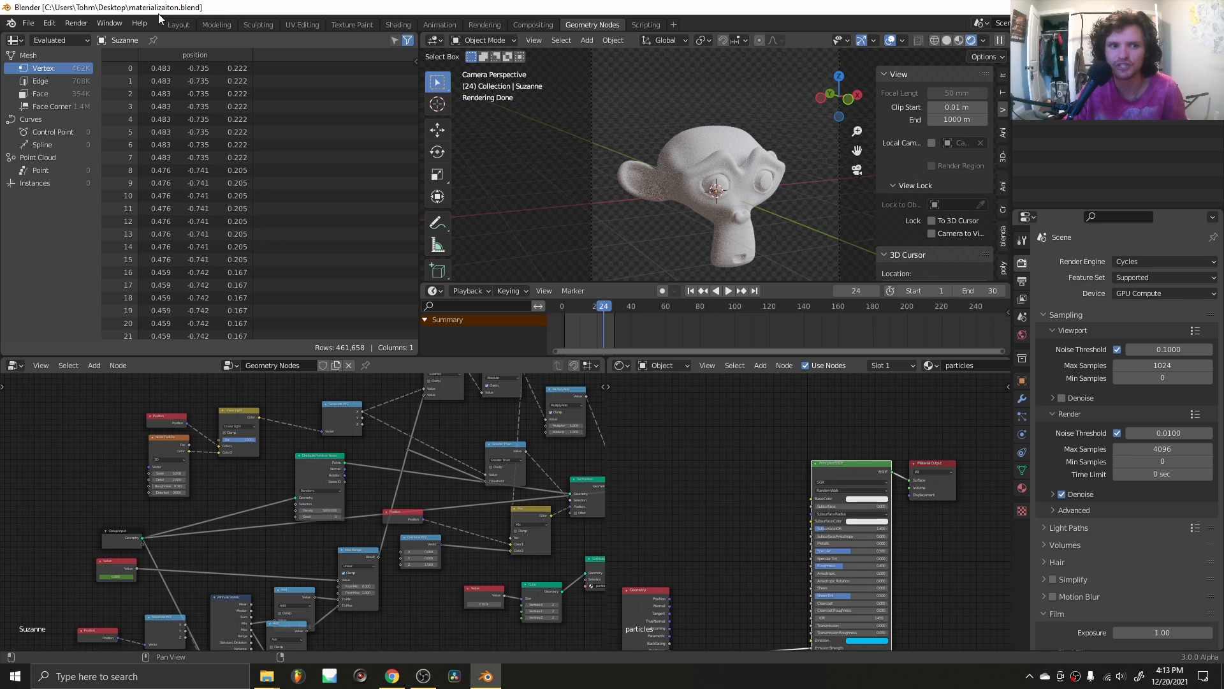
key("ctrl+s")
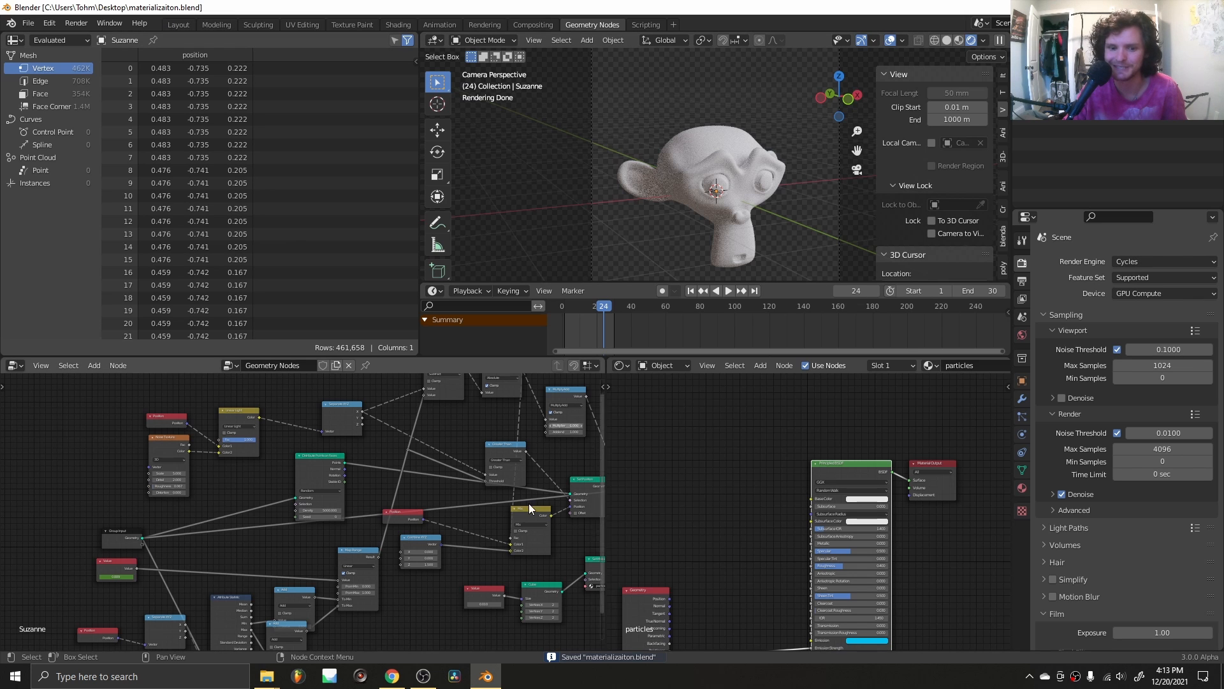
Switch to Chrome, open conciergerender.com and check the dashboard's credit balance.
left_click(406, 676)
left_click(270, 35)
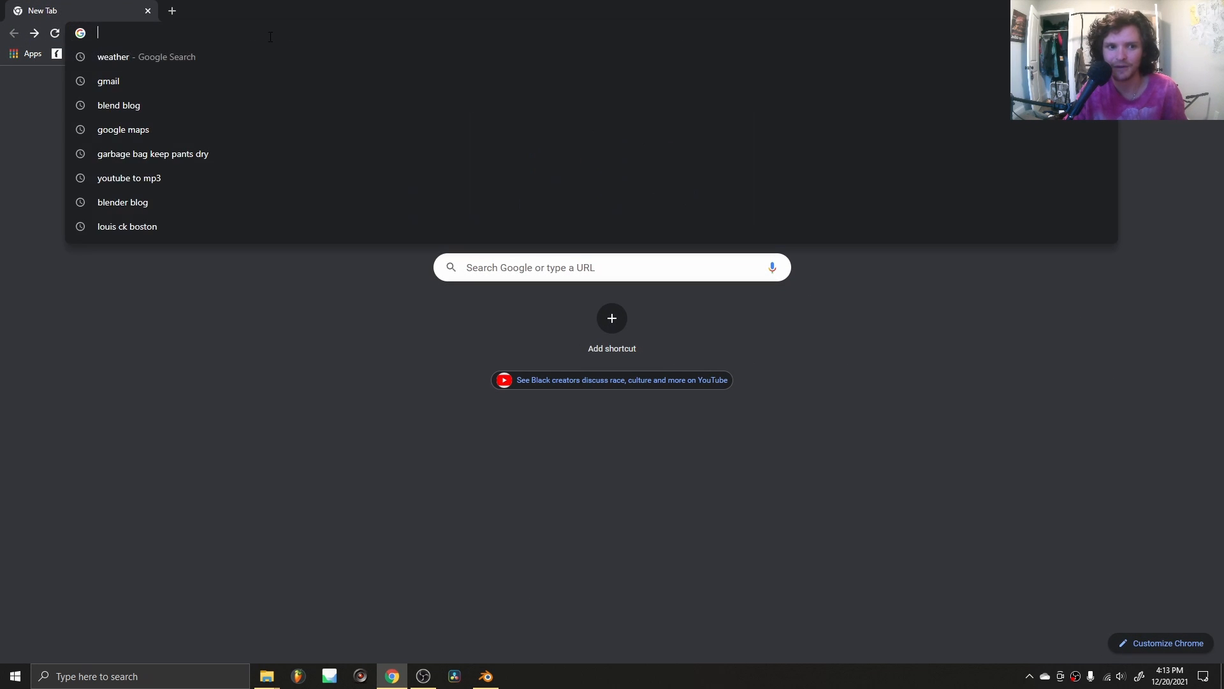
type("conciergerender.com")
key("Return")
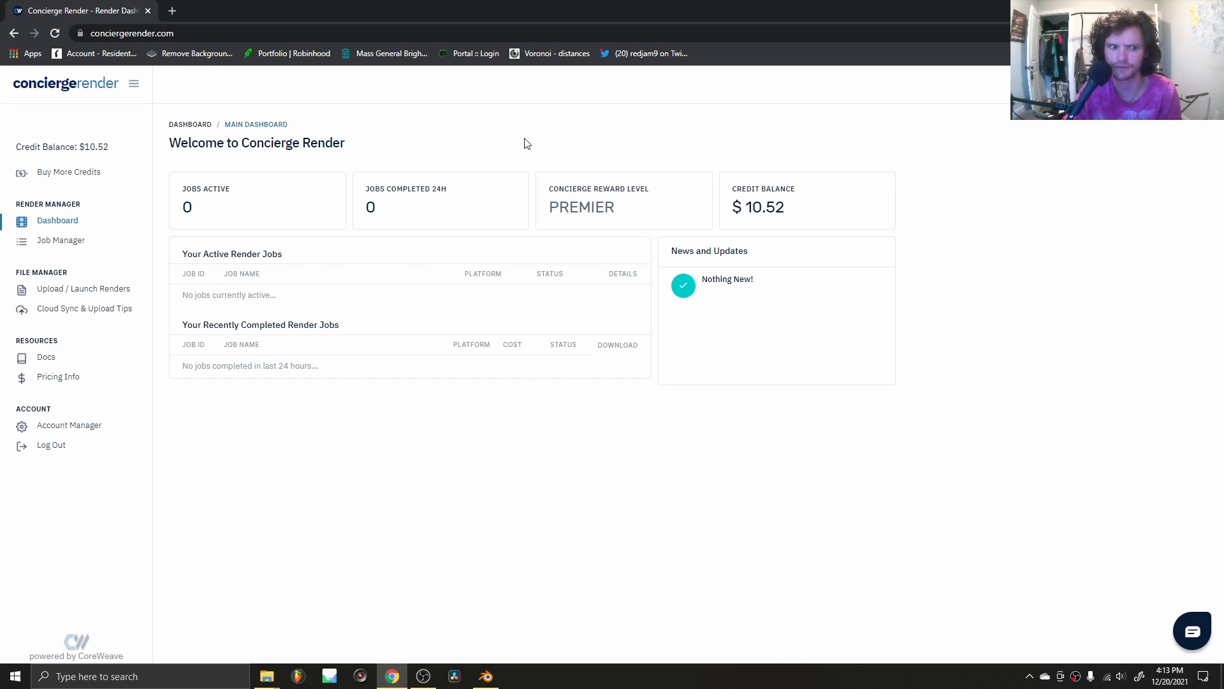
left_click_drag(786, 208, 730, 207)
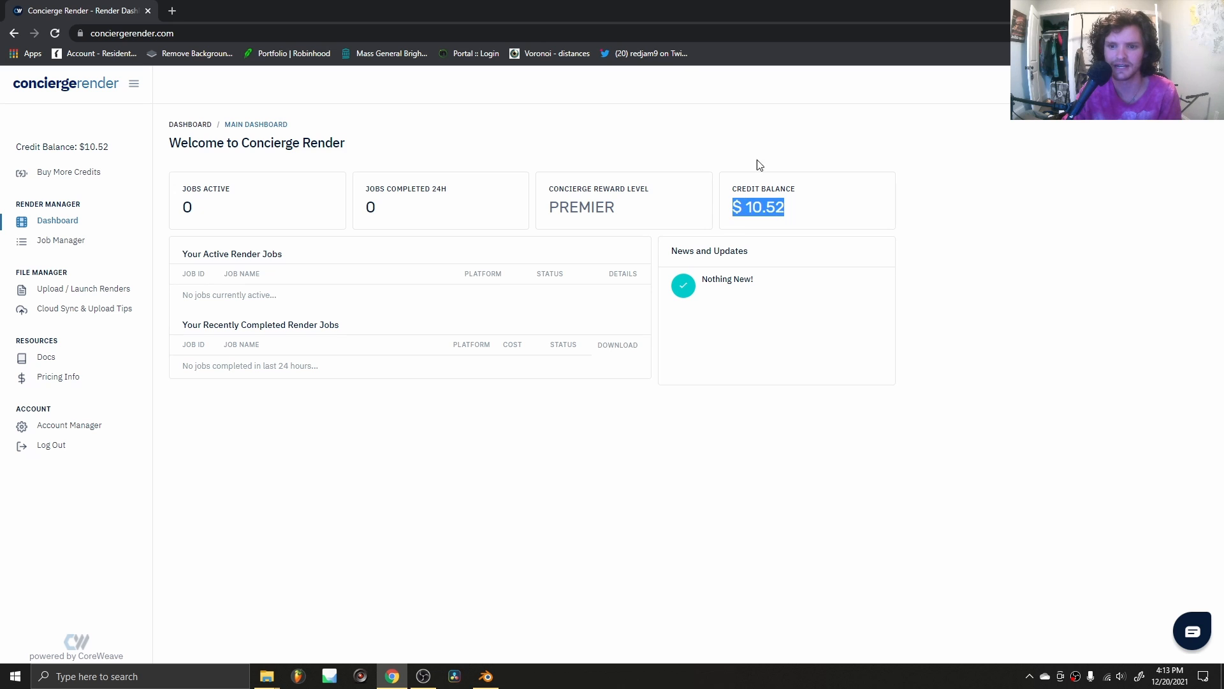
left_click(750, 146)
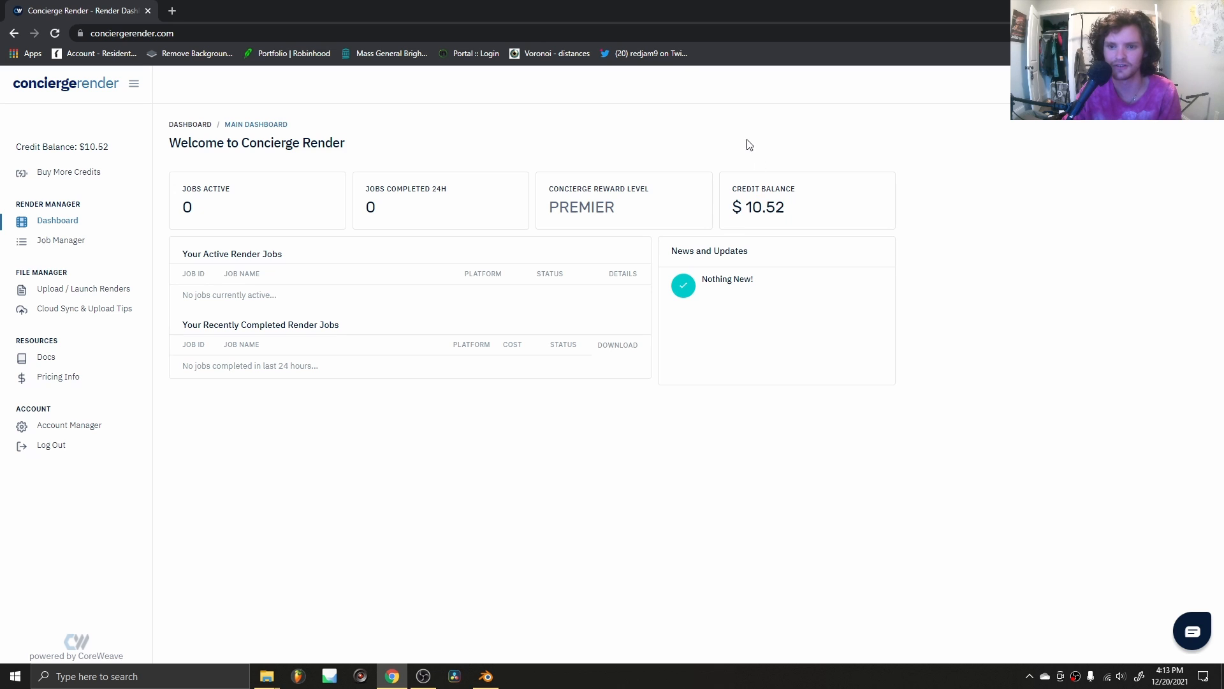
Upload materializaiton.blend from the Desktop to the Concierge Render file manager.
left_click(118, 290)
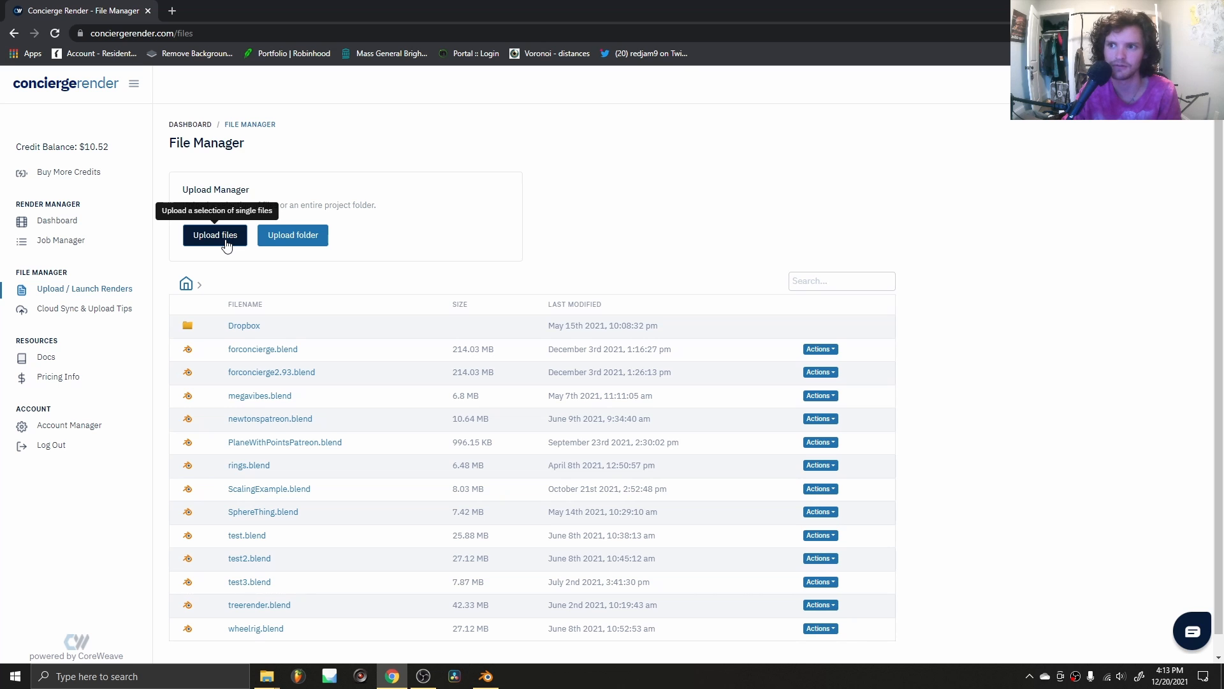
left_click(225, 241)
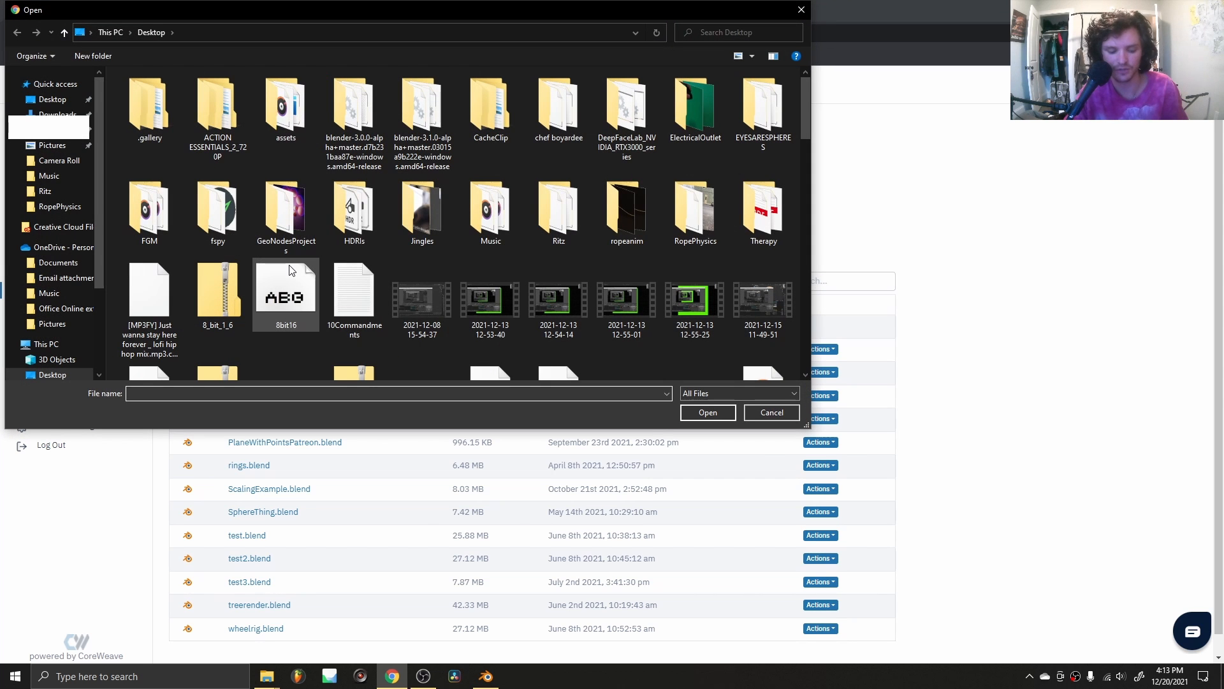
type("mat")
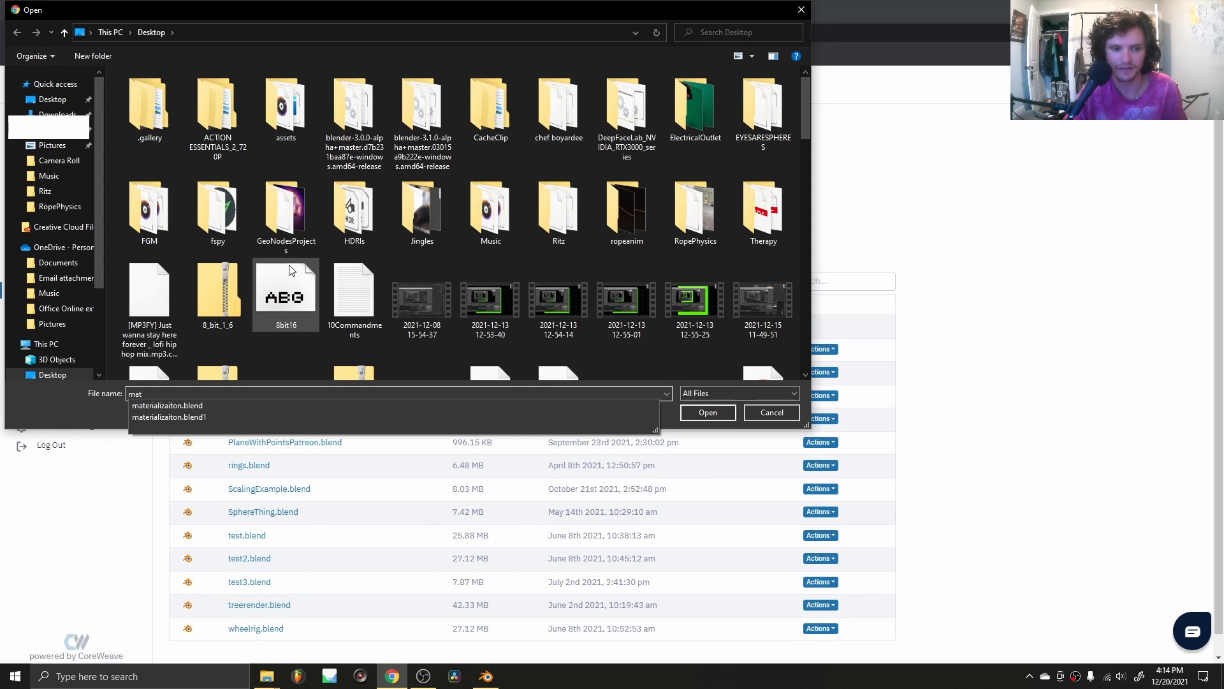
key("Down")
key("Return")
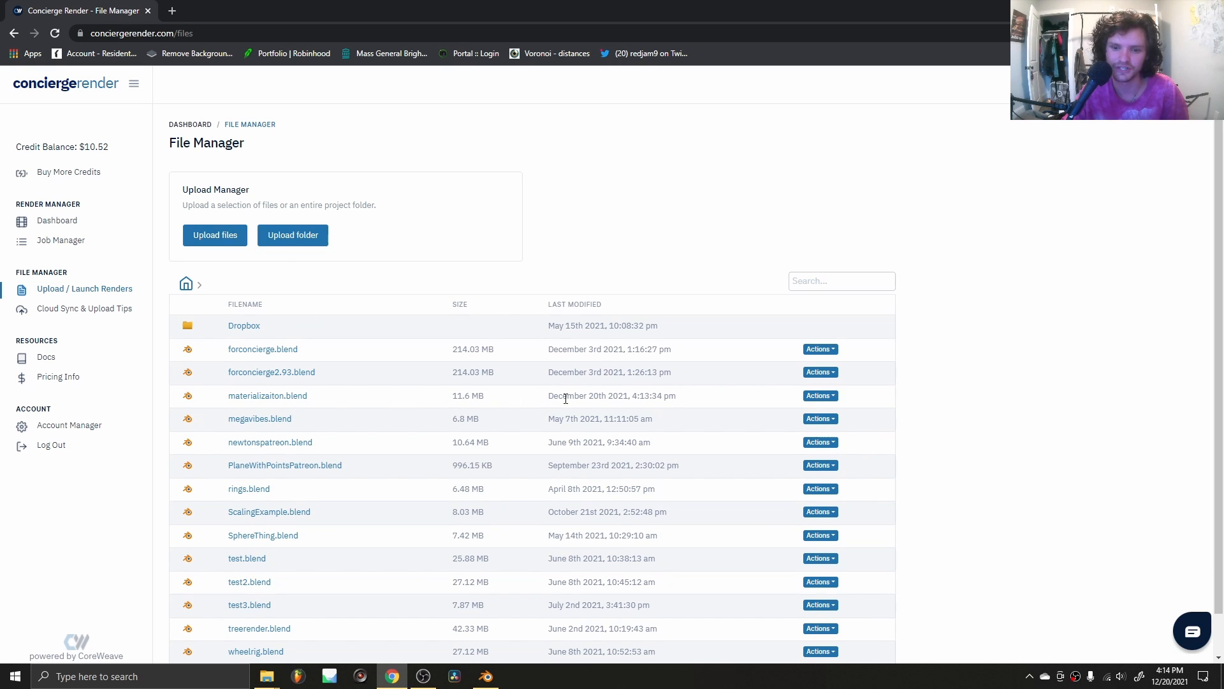
Open the render settings for materializaiton.blend and set the samples to 400 for frames 1 to 30 at native resolution.
left_click(821, 396)
left_click(839, 416)
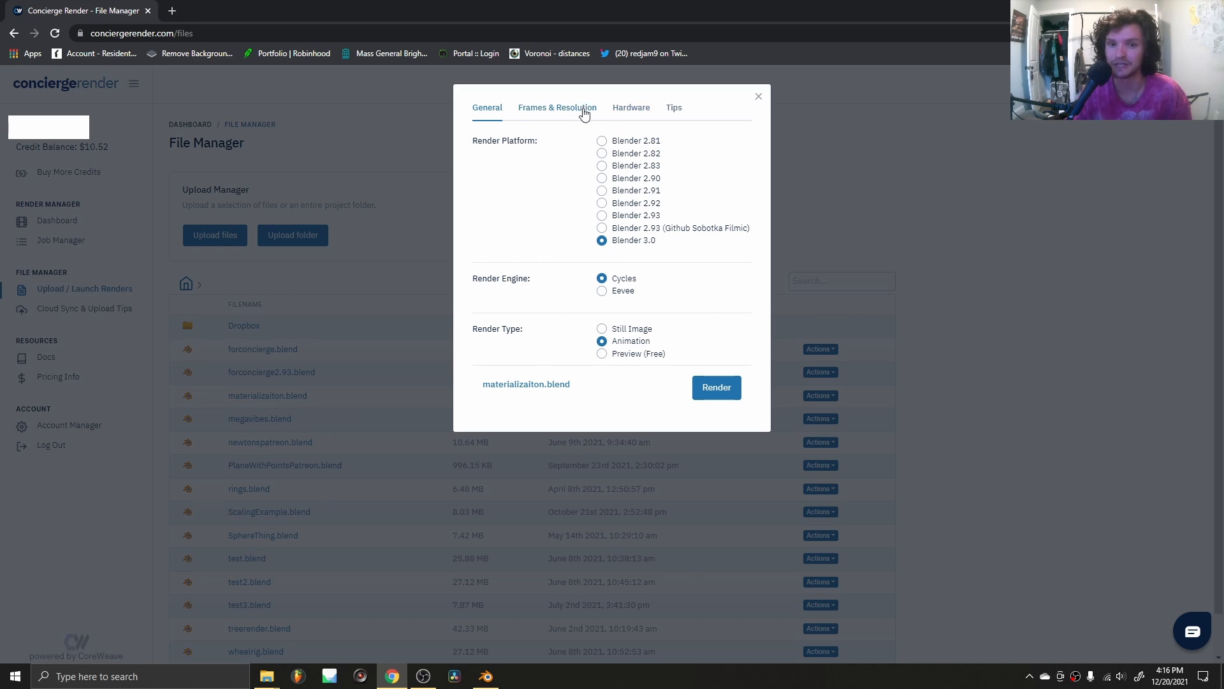
left_click(566, 112)
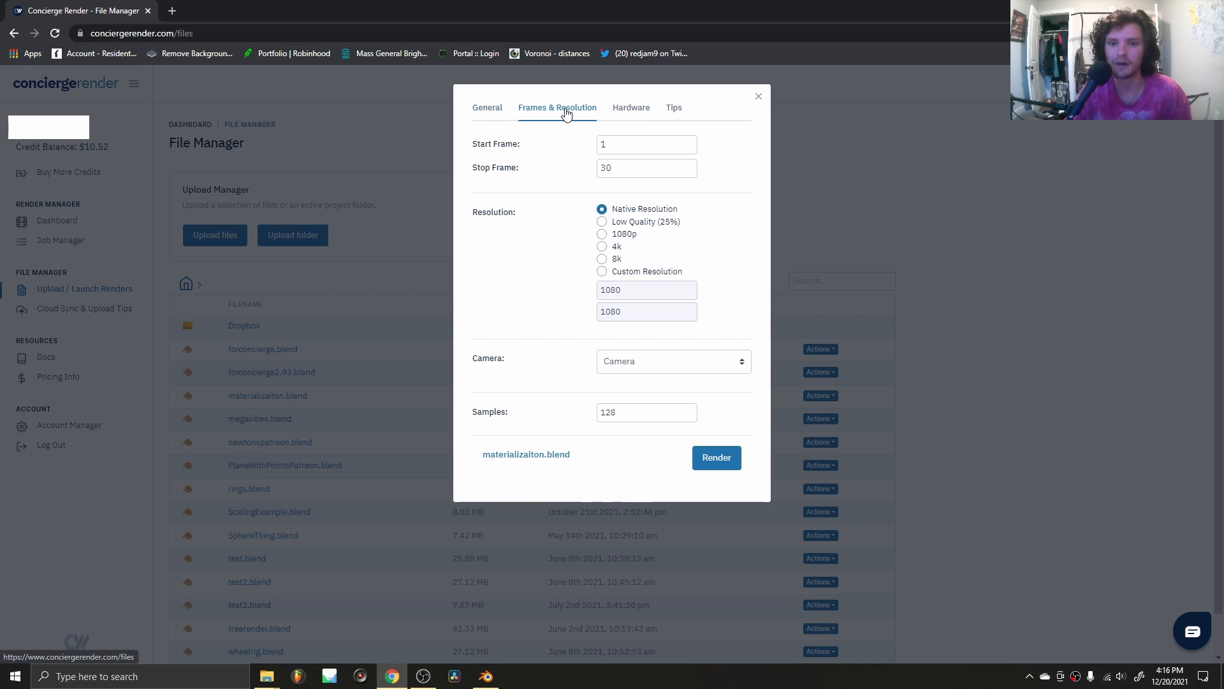
left_click_drag(611, 167, 569, 167)
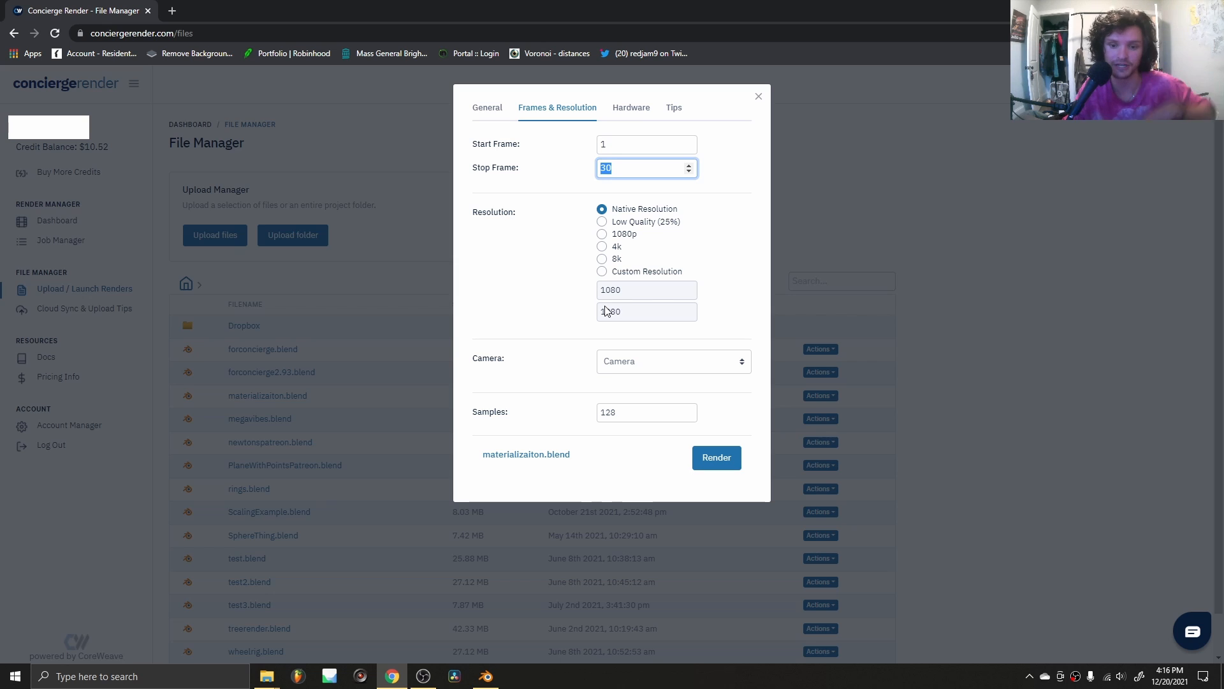
left_click_drag(628, 412, 549, 411)
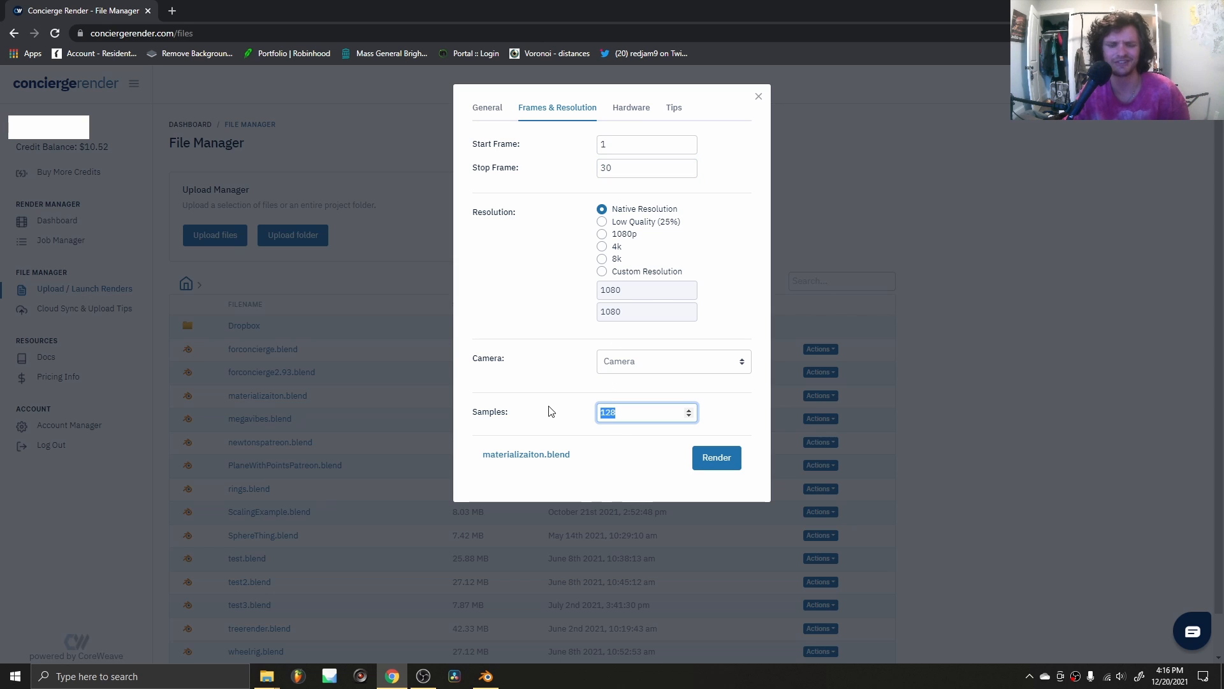
type("400")
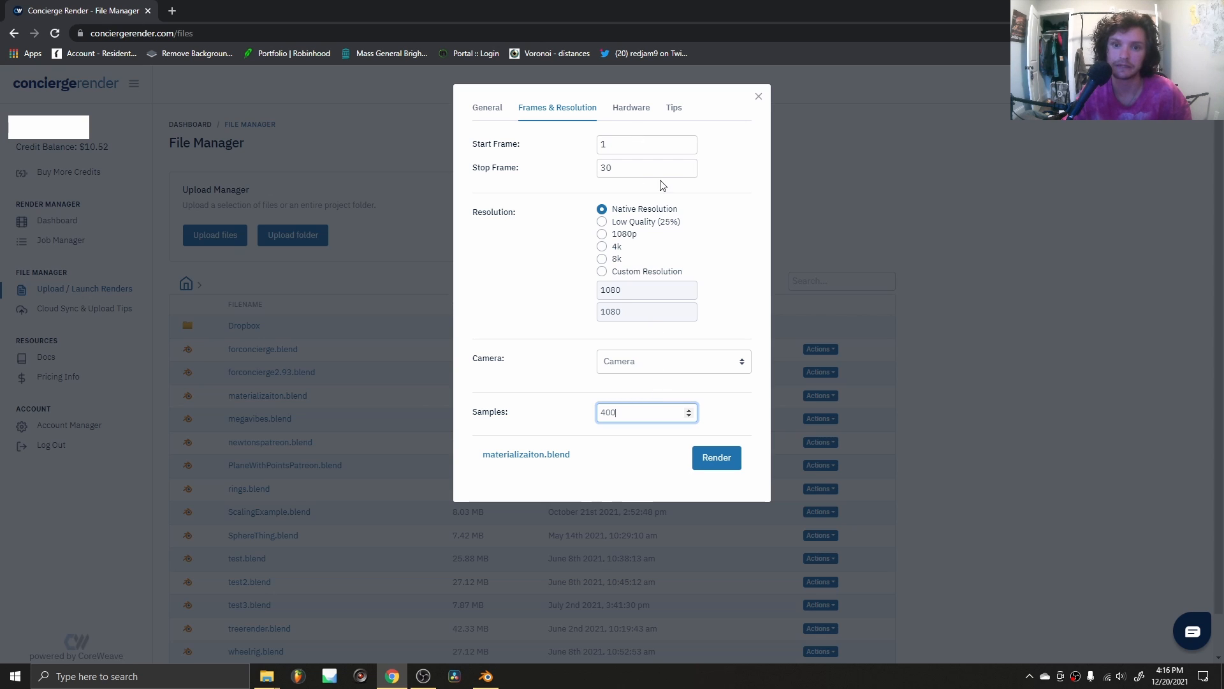
Launch the render on the Basic 2x NVIDIA 11GB GPU hardware and open the details of the submitted job.
left_click(623, 108)
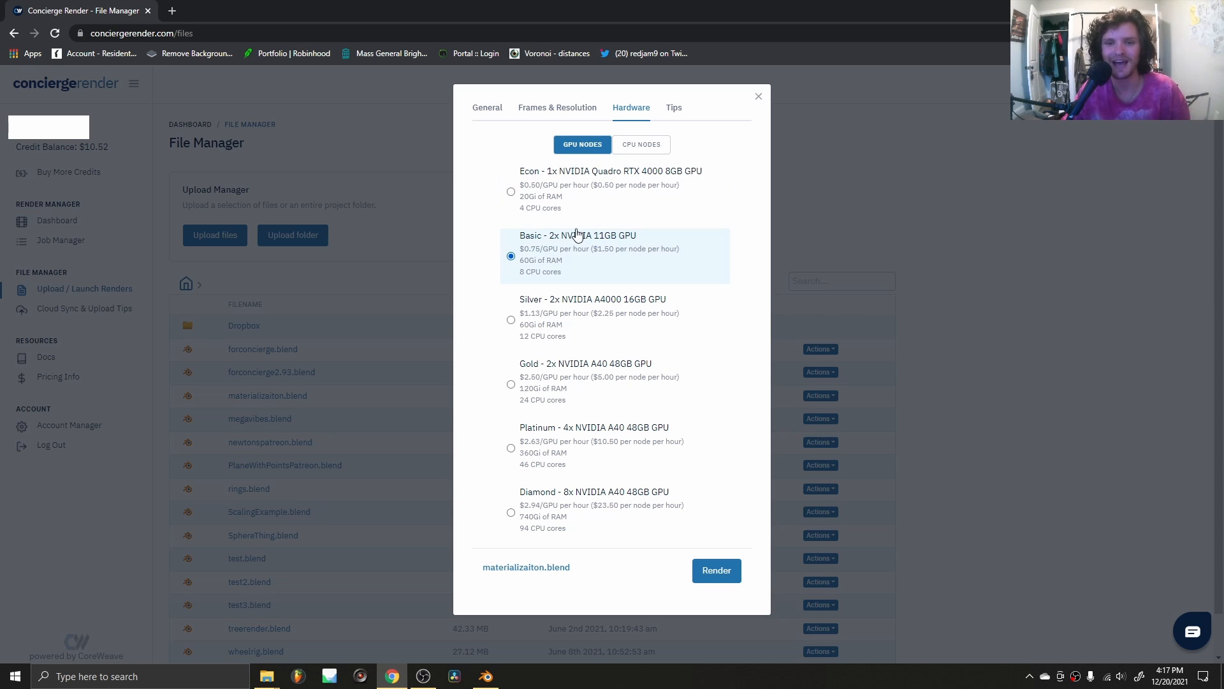
left_click(733, 571)
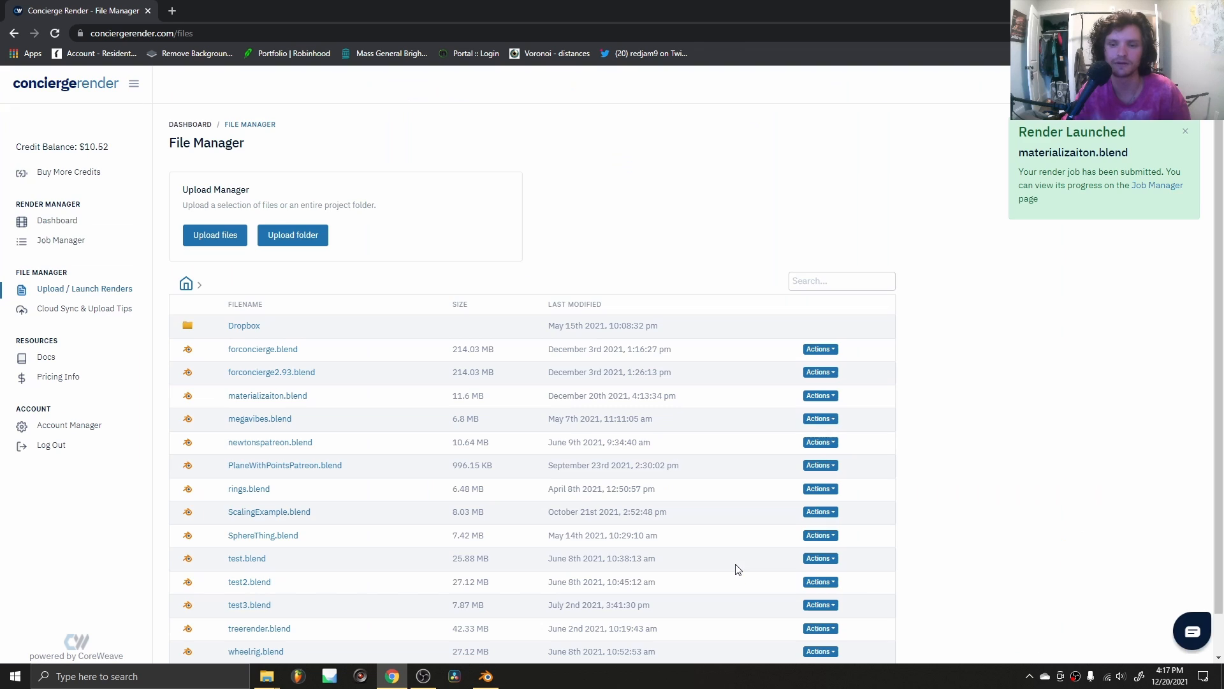
left_click(1165, 190)
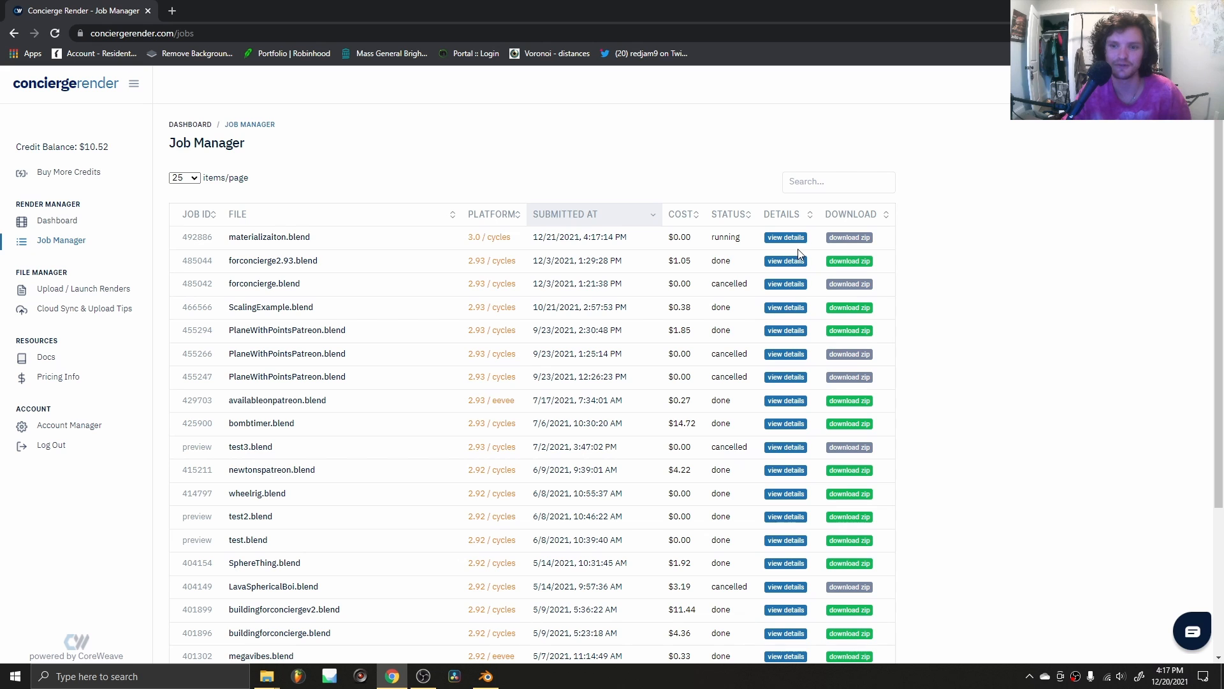
left_click(784, 237)
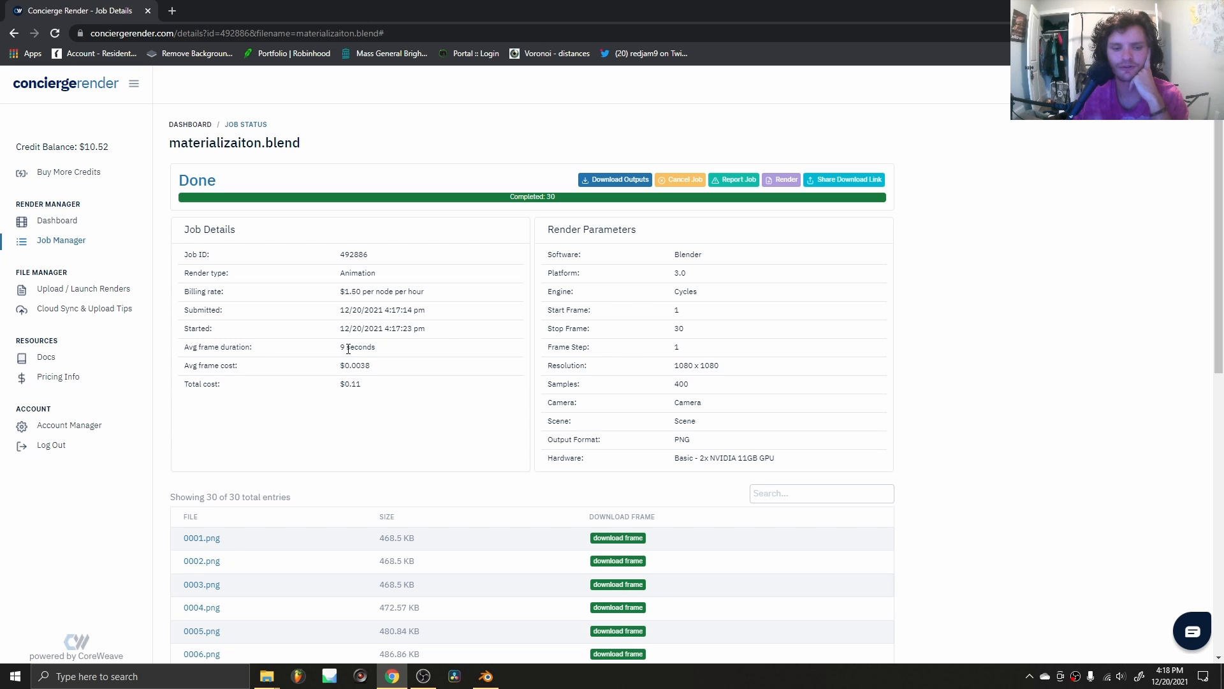
Check the finished job's average frame duration and total cost, and preview the rendered frame 0015.png.
left_click_drag(348, 349, 378, 348)
left_click_drag(385, 389, 333, 385)
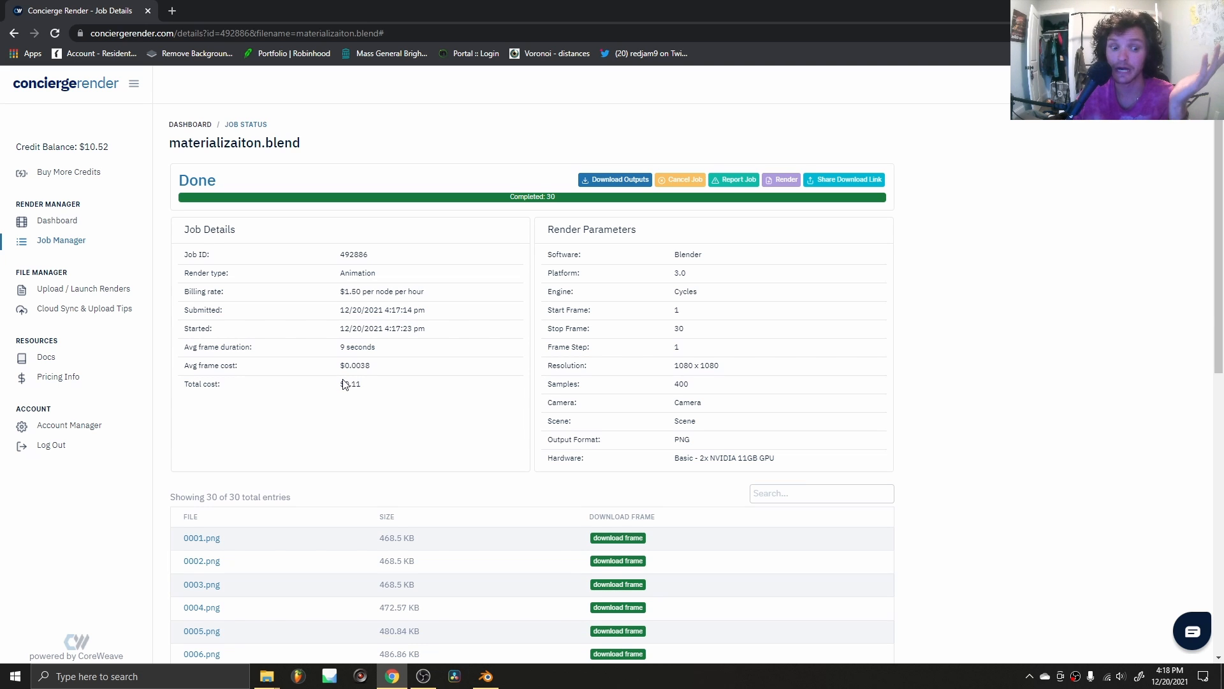
scroll(343, 383, "down", 10)
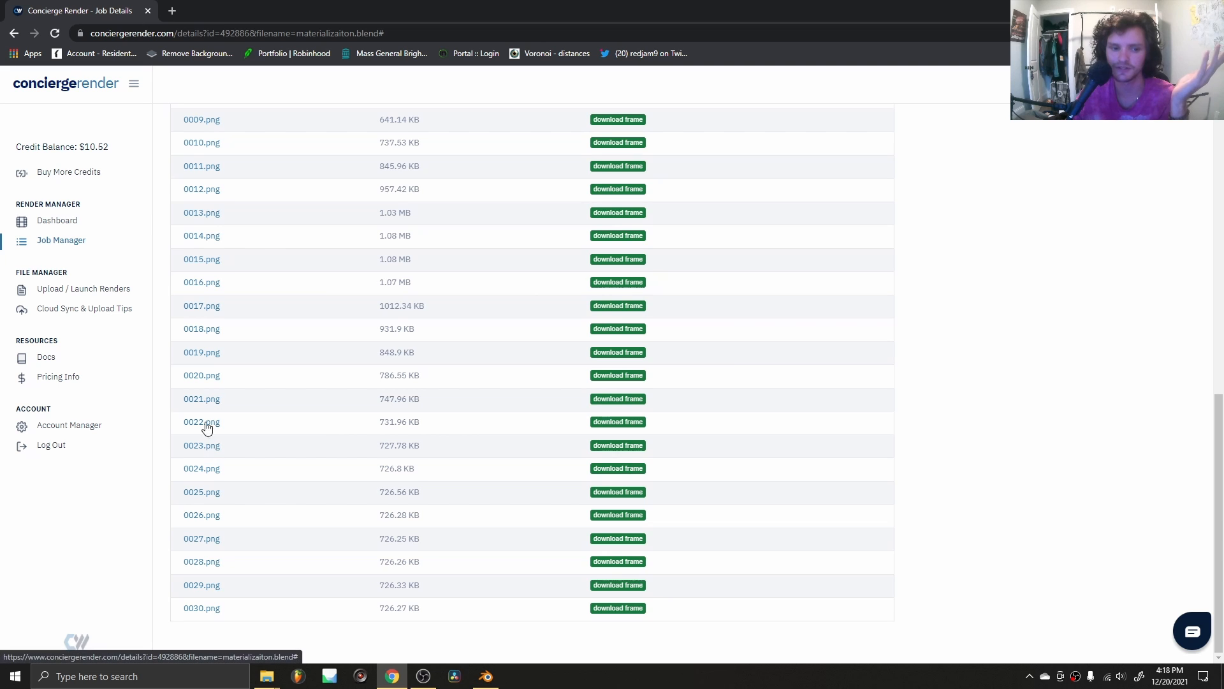
left_click(218, 260)
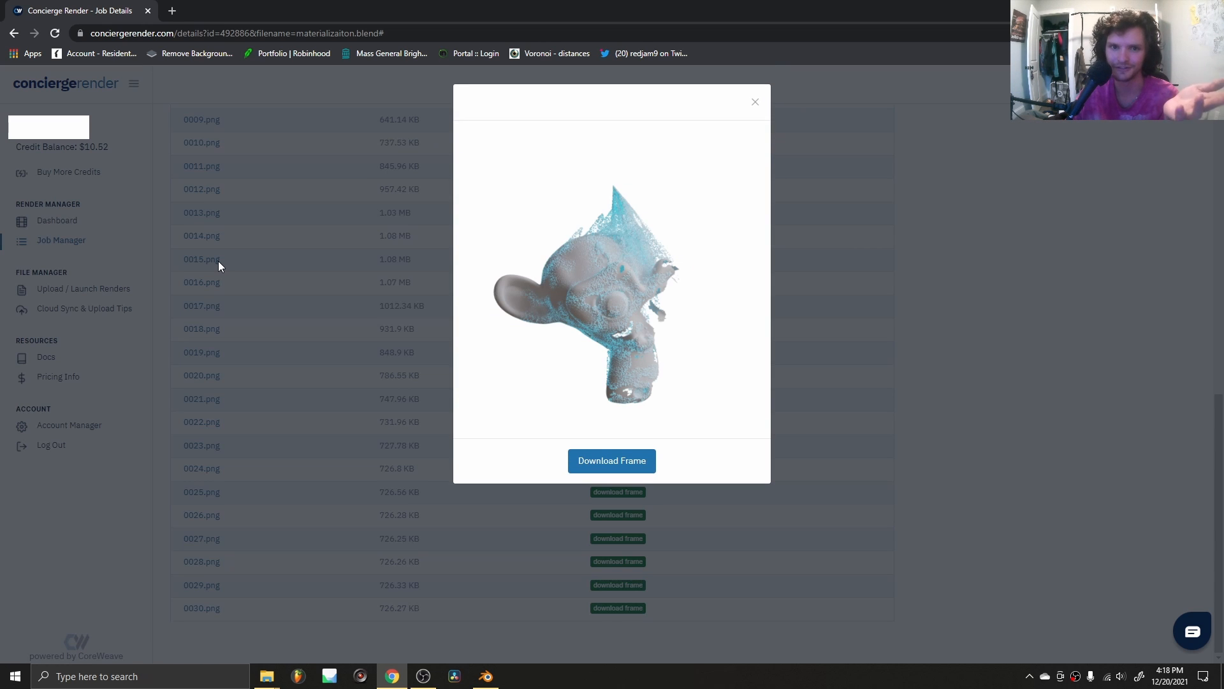
left_click(753, 102)
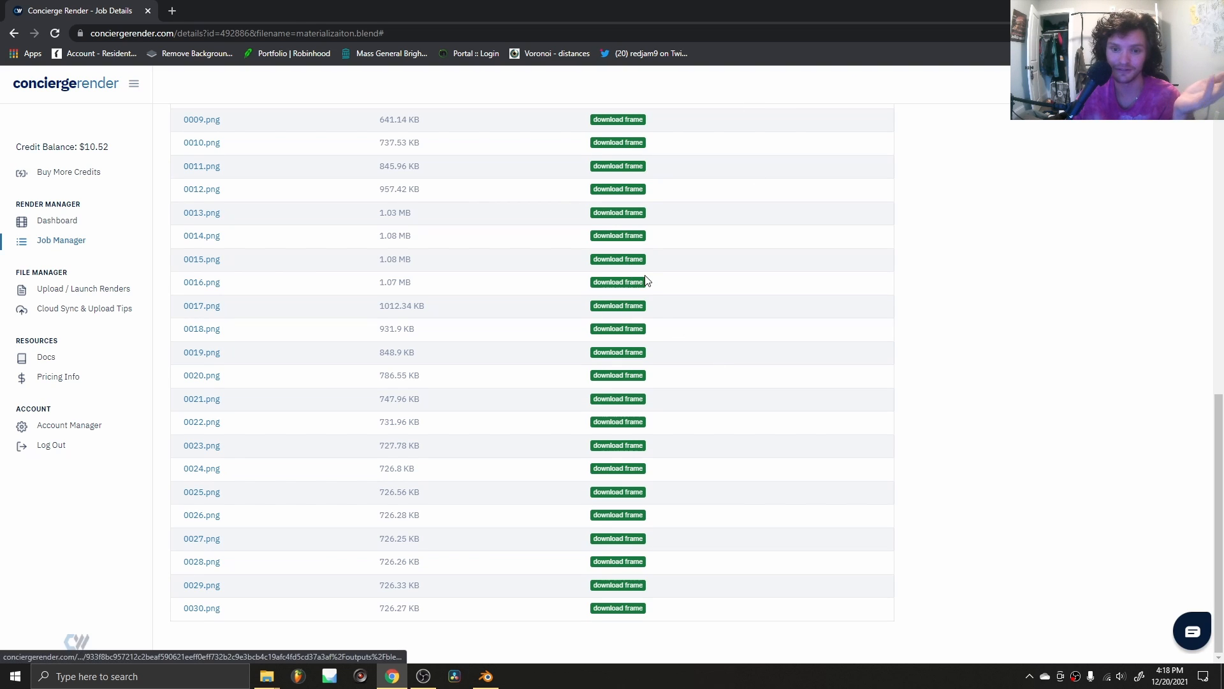
scroll(653, 311, "up", 10)
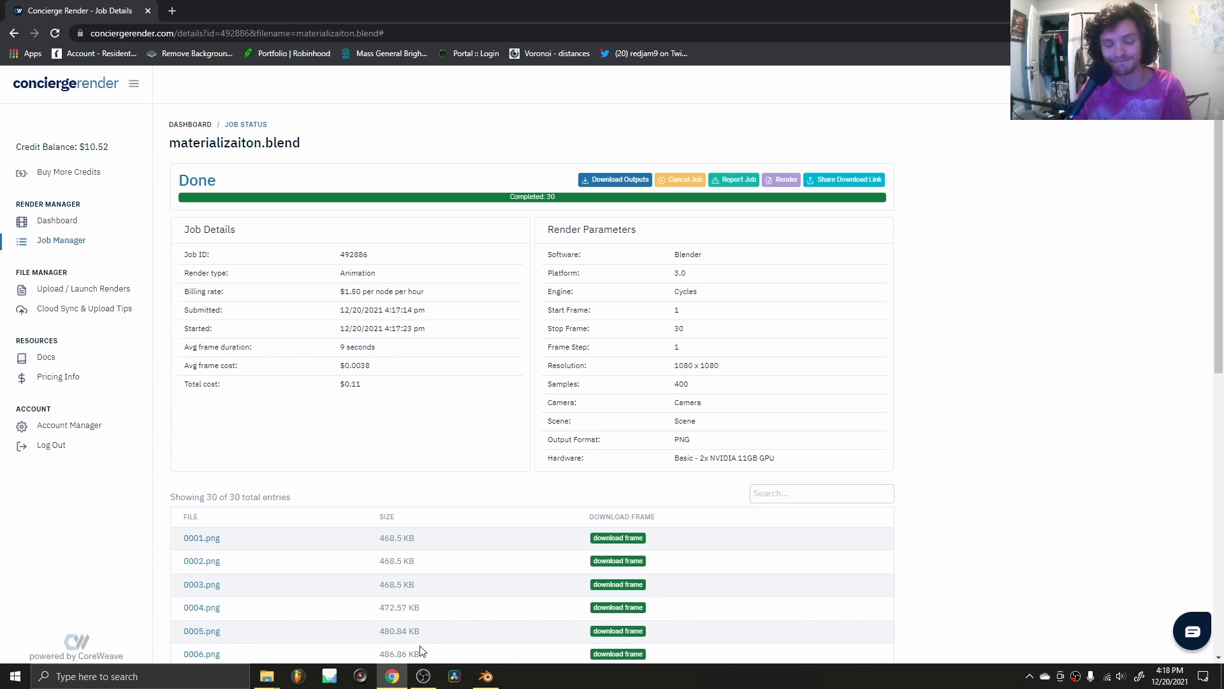
left_click(423, 675)
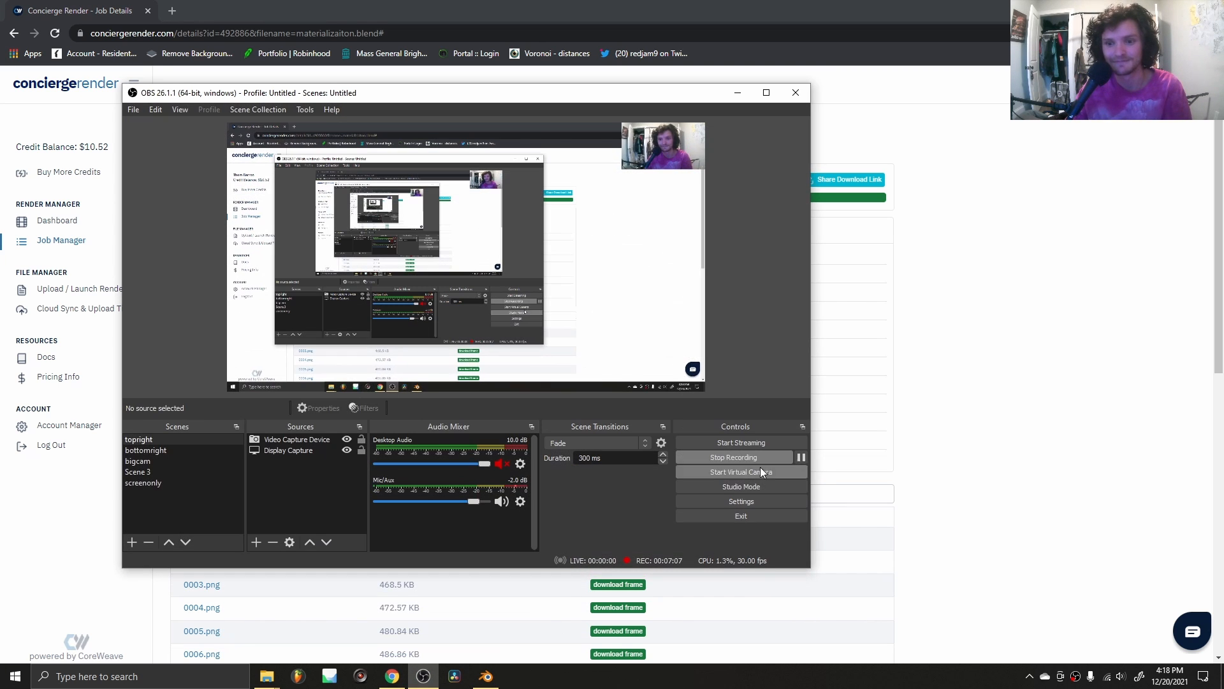